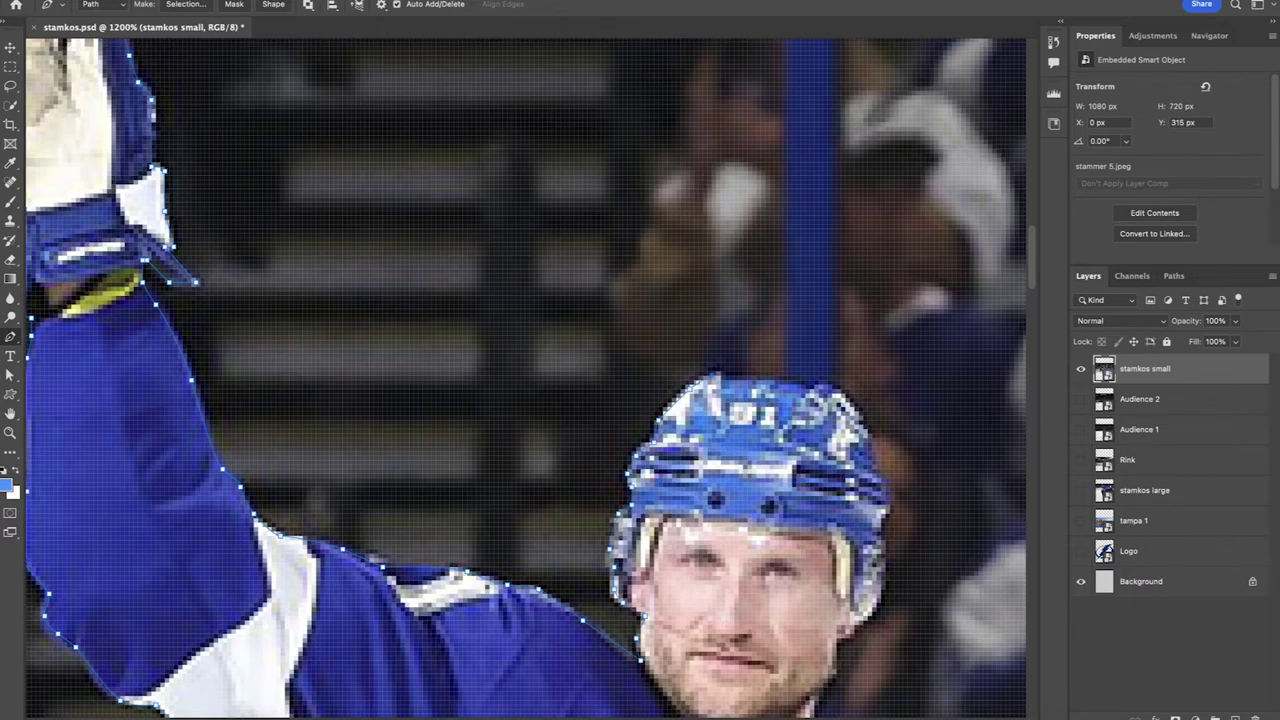
Turn the pen path around the small player into a selection and use it to mask the stamkos small layer
left_click(867, 431)
left_click_drag(867, 431, 600, 335)
scroll(526, 380, "down", 2)
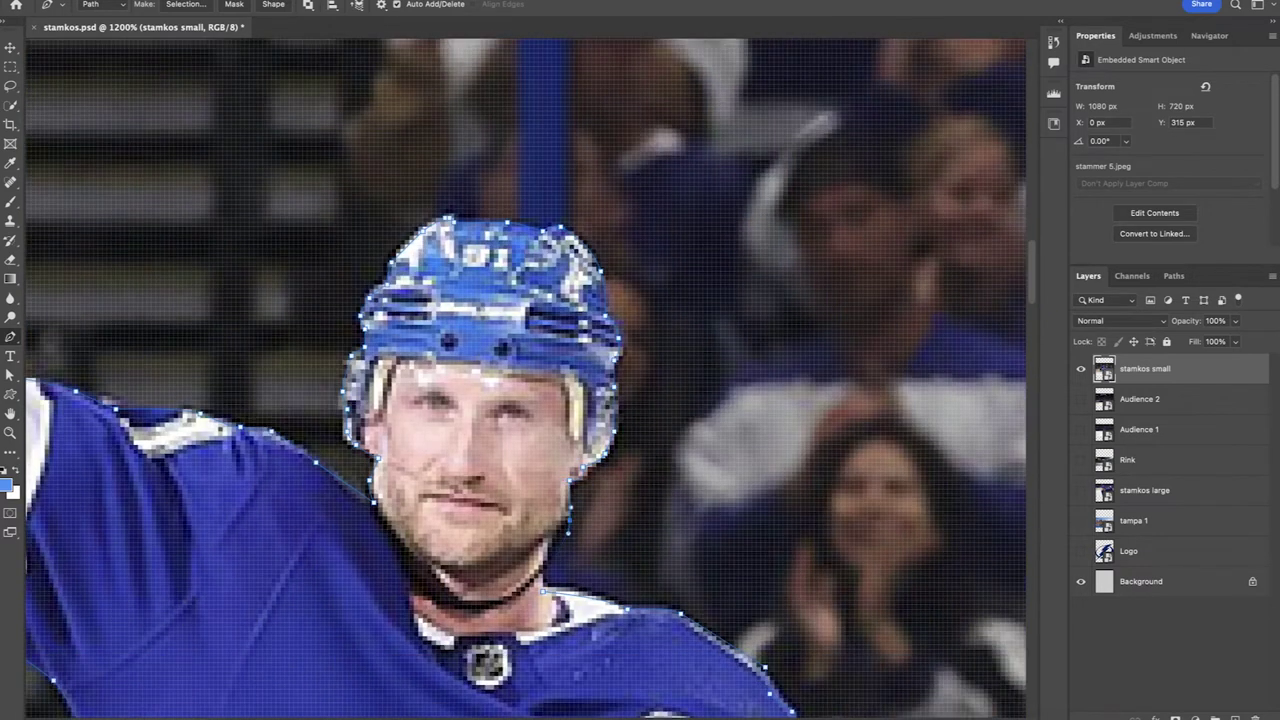
right_click(545, 597)
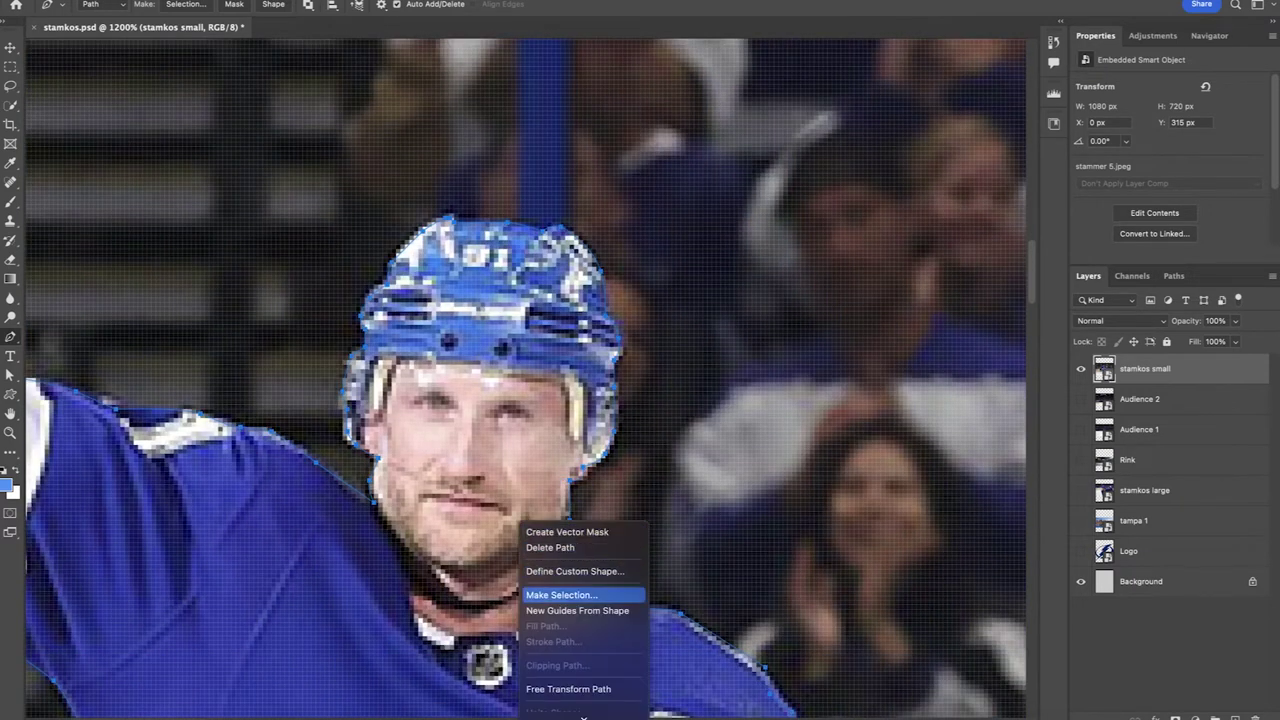
left_click(570, 595)
key("Return")
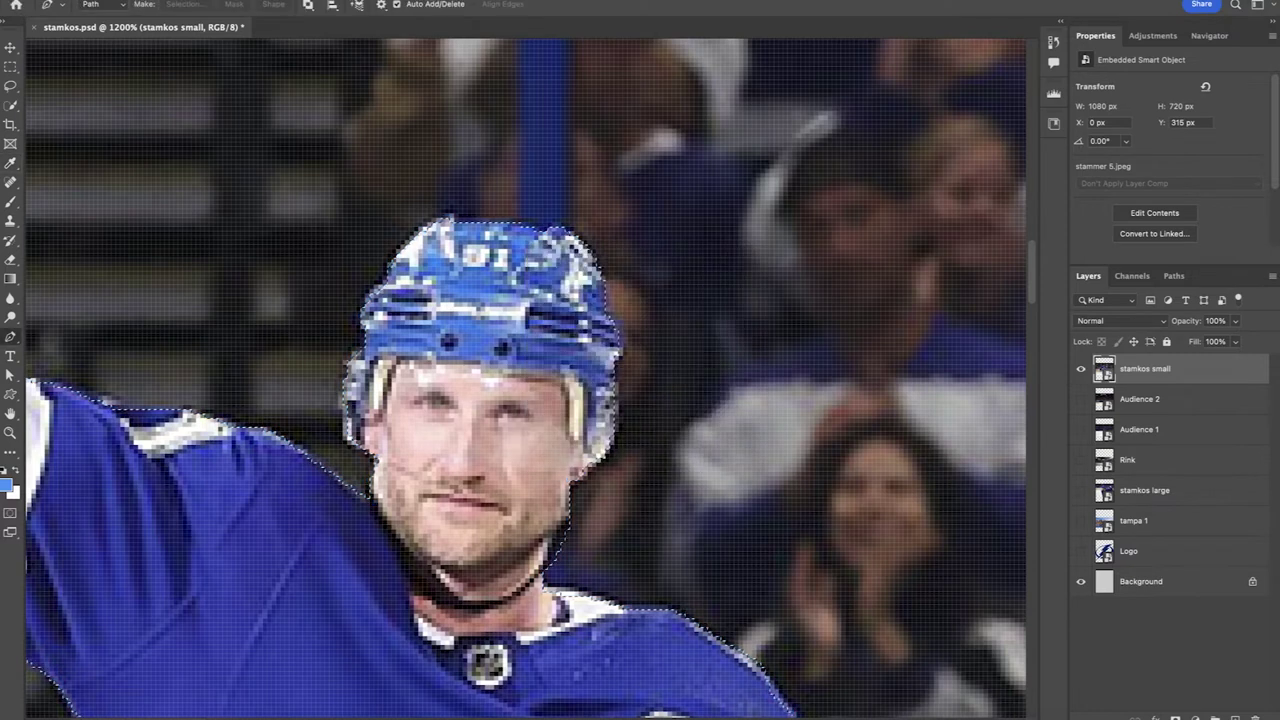
left_click(1175, 718)
Trace a pen path around the player on the stamkos large layer, following the glove, sleeves, shoulders and helmet
key("super+minus")
key("super+minus")
key("super+minus")
key("super+minus")
key("super+minus")
key("super+minus")
key("super+minus")
key("super+minus")
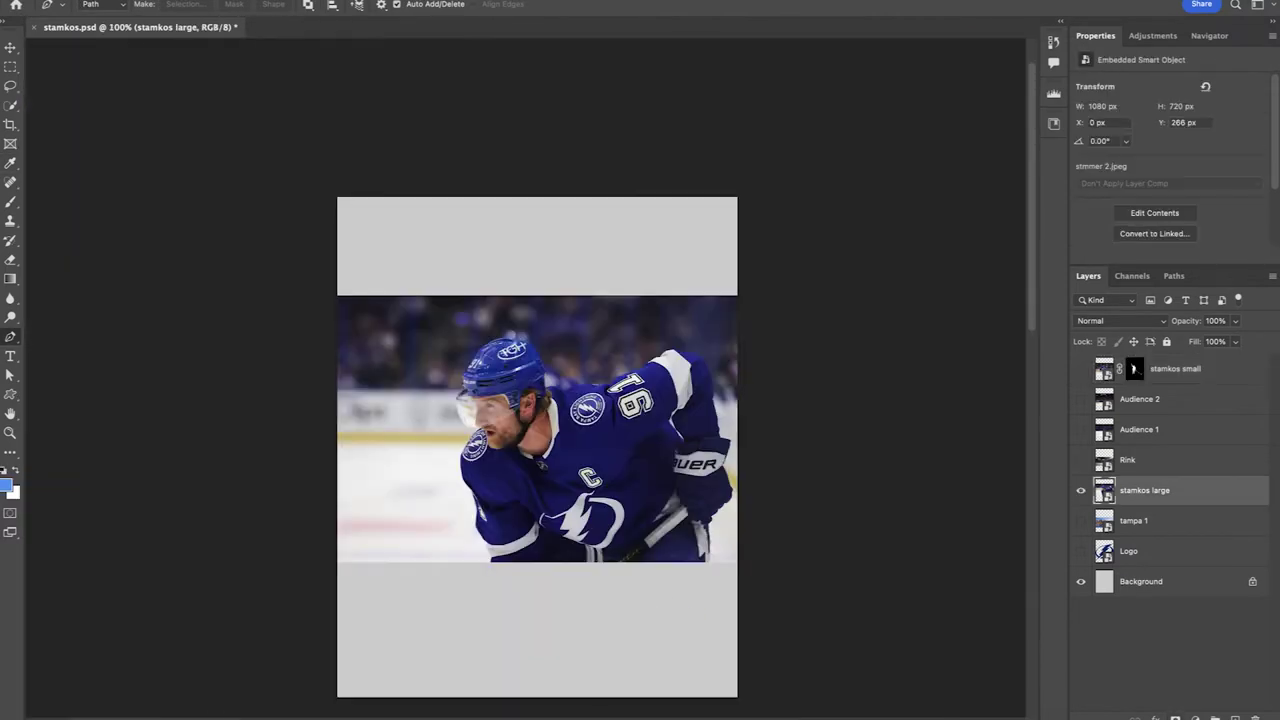
key("super+plus")
key("super+plus")
key("super+plus")
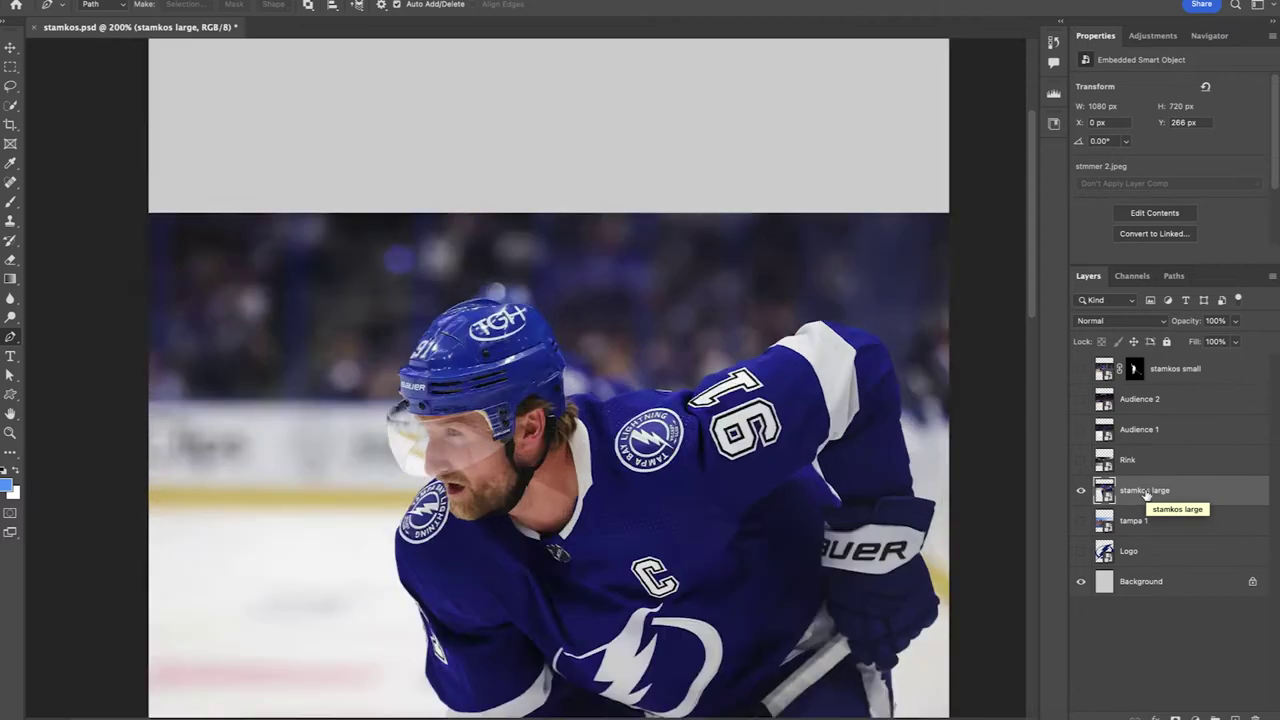
scroll(888, 510, "down", 10)
scroll(888, 510, "right", 6)
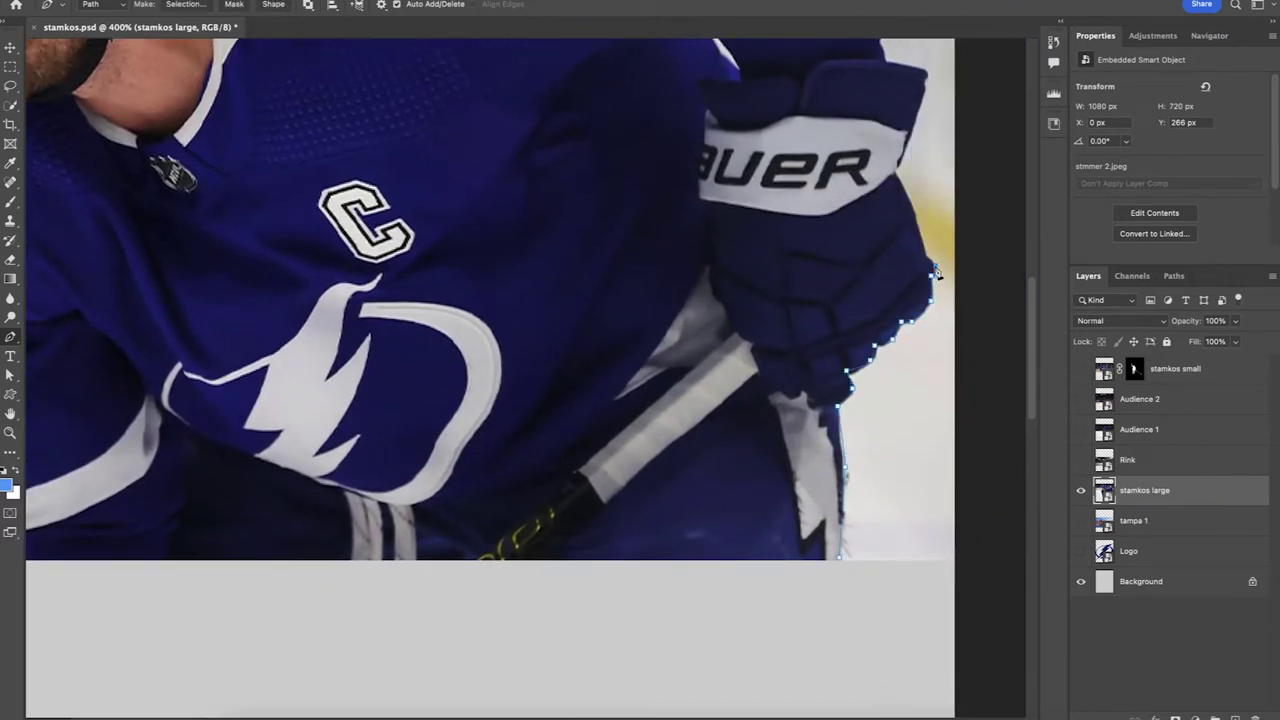
left_click(636, 420)
left_click(593, 296)
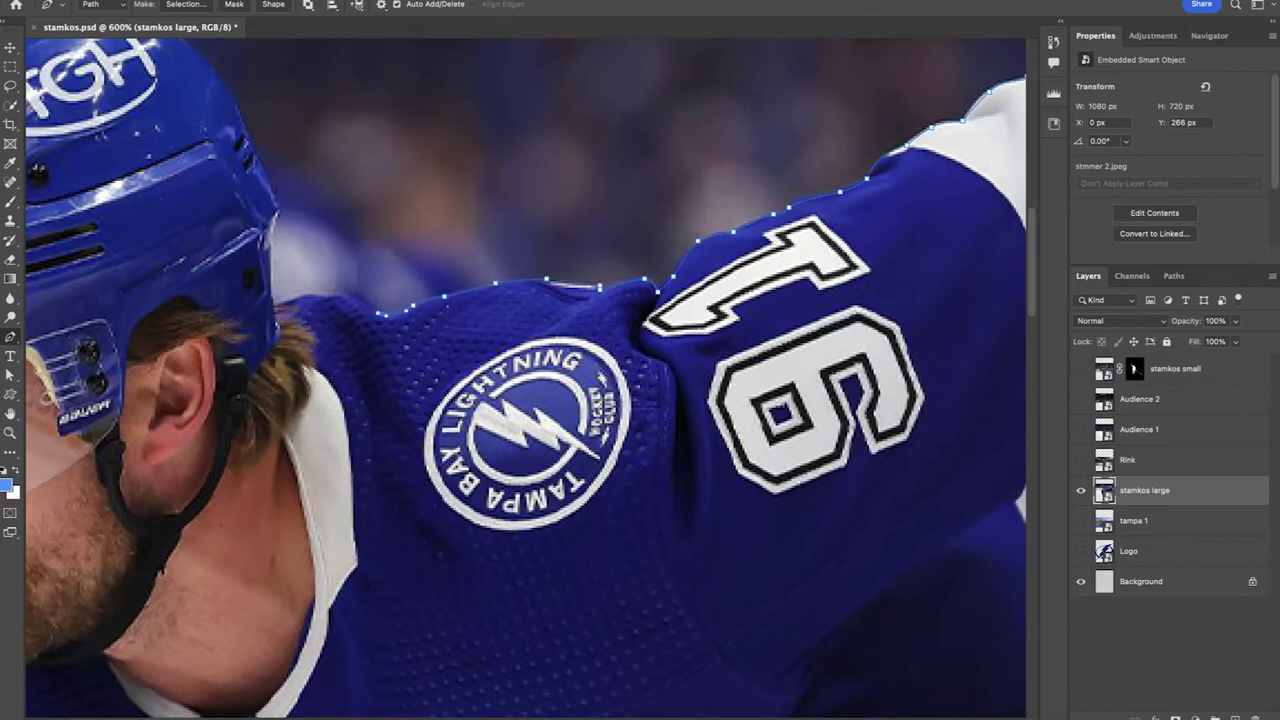
scroll(525, 378, "up", 10)
scroll(525, 378, "left", 7)
left_click(662, 346)
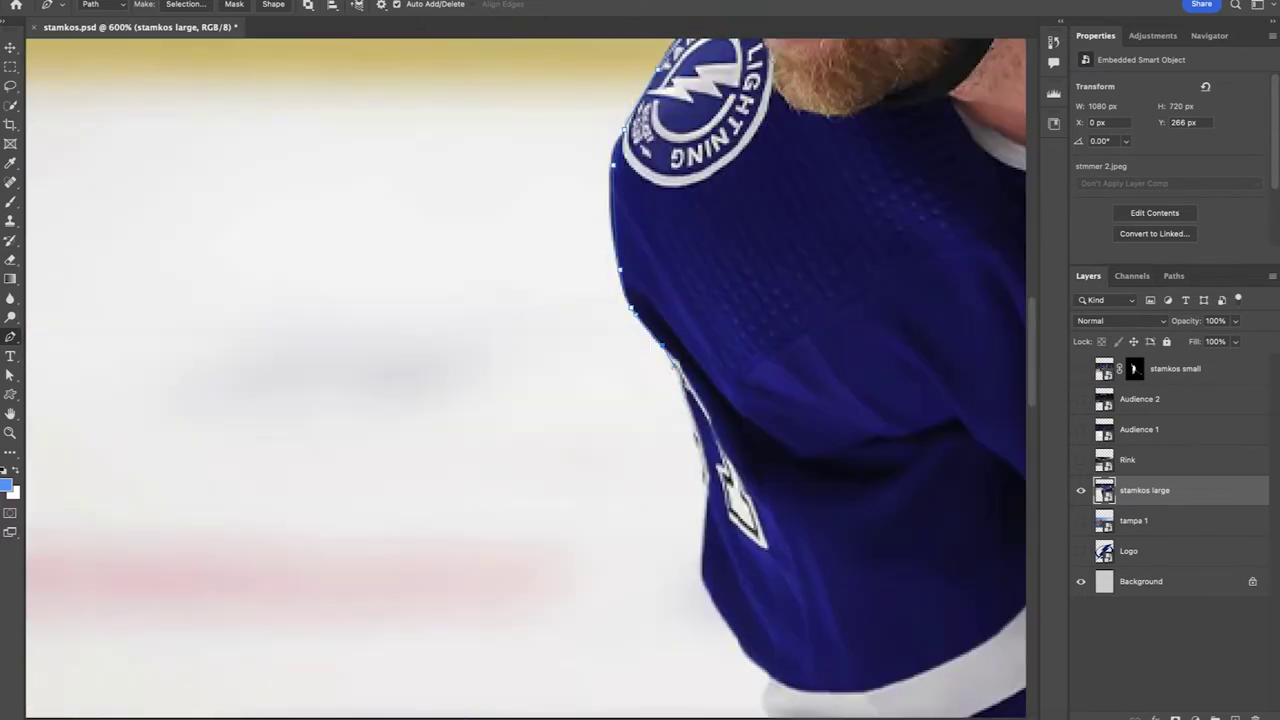
scroll(525, 378, "down", 8)
scroll(525, 378, "right", 3)
scroll(714, 634, "right", 15)
Turn the path around the large player into a selection and mask the stamkos large layer with it
right_click(486, 560)
left_click(523, 643)
key("Return")
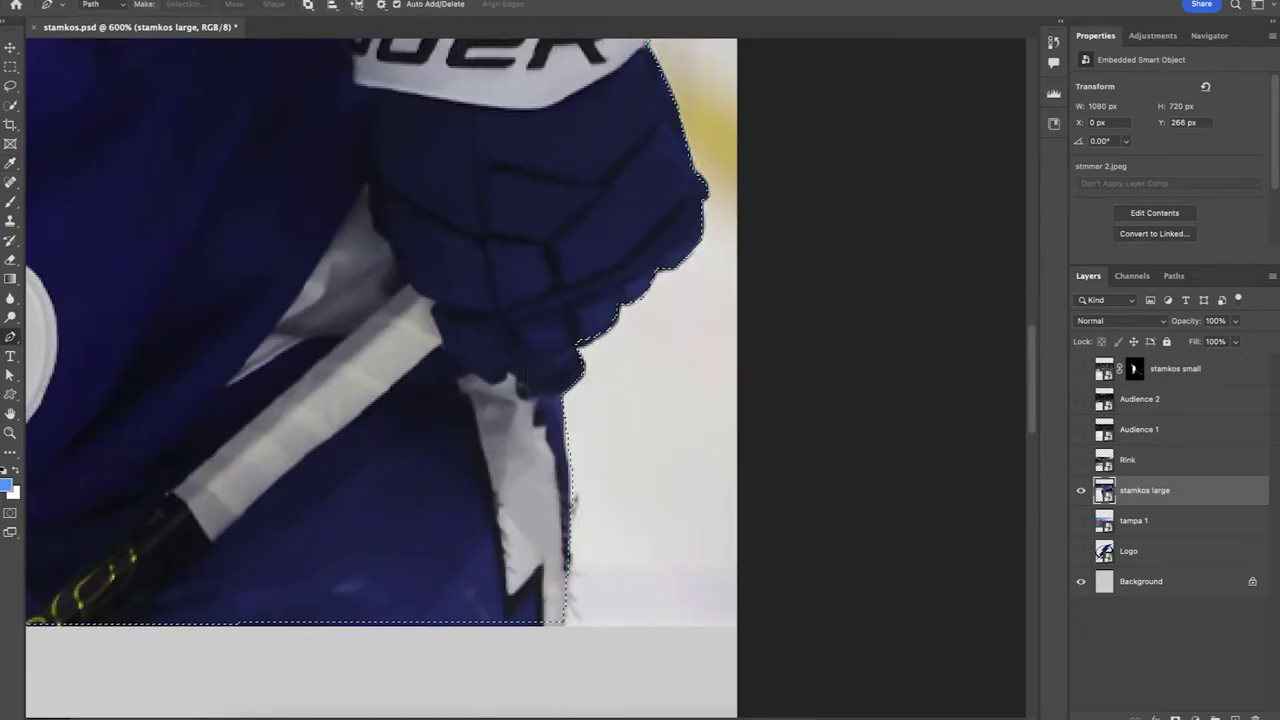
left_click(1175, 718)
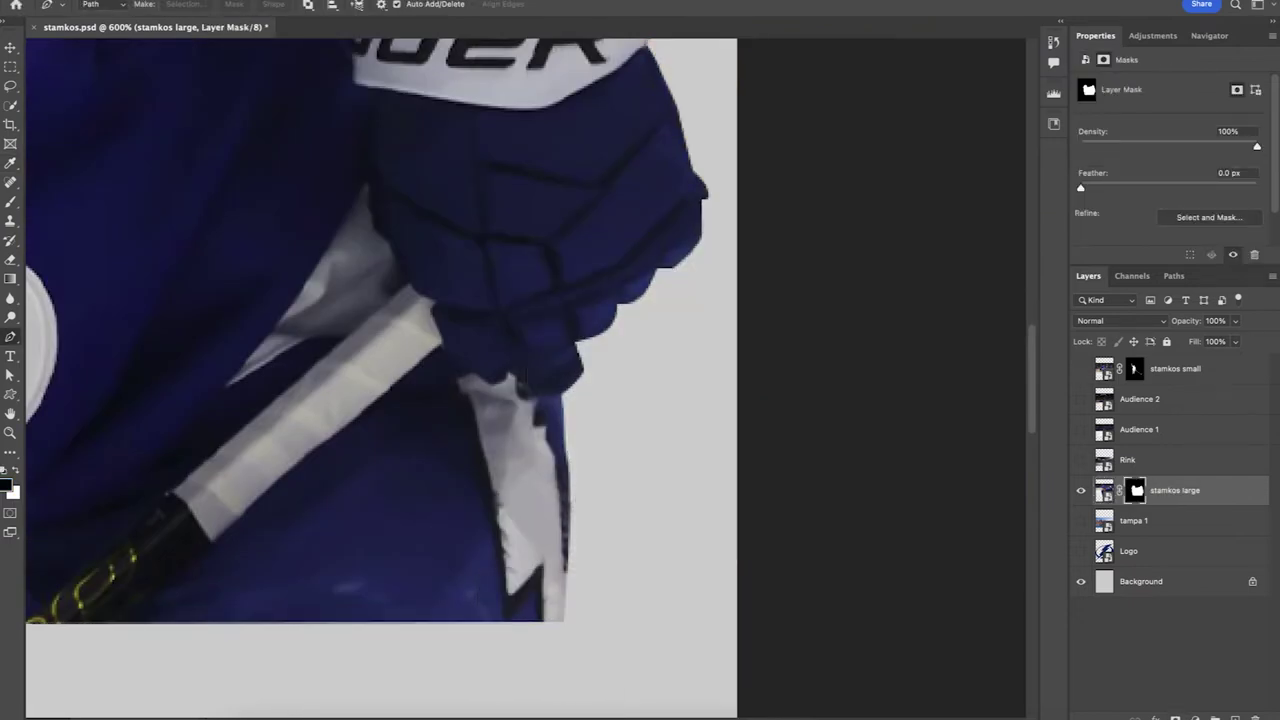
Enlarge the large player cutout and position it so the head and torso dominate the canvas
scroll(598, 478, "down", 5)
scroll(556, 443, "up", 2)
key("ctrl+t")
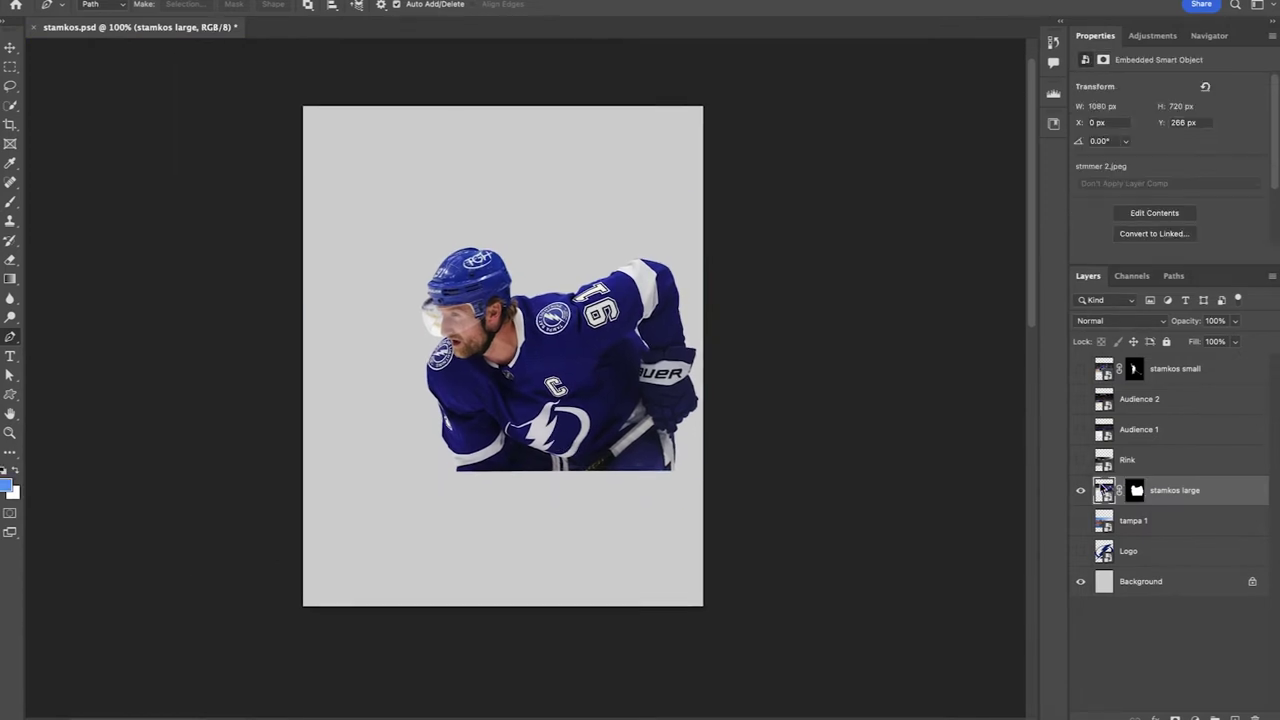
left_click_drag(703, 471, 959, 642)
left_click_drag(505, 520, 561, 484)
Move the small waving player onto the lower torso of the large player
left_click_drag(559, 606, 558, 630)
left_click_drag(609, 482, 629, 477)
left_click_drag(579, 627, 579, 622)
left_click_drag(581, 535, 581, 531)
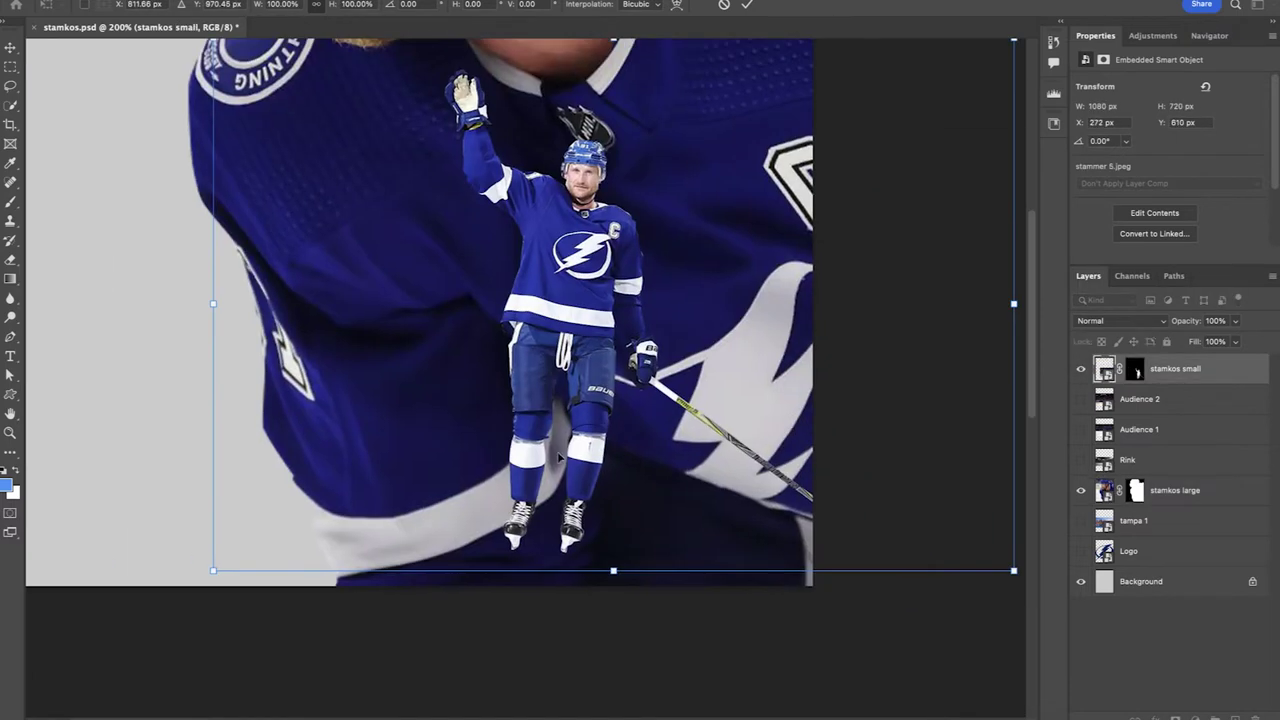
mouse_move(560, 457)
left_mouse_down()
mouse_move(566, 471)
mouse_move(576, 435)
mouse_move(565, 445)
left_mouse_up()
key("Return")
Scale the small player up to 106.42% so the skates stand near the canvas's lower edge
key("super+minus")
key("super+minus")
key("super+minus")
key("super+plus")
key("super+plus")
key("super+plus")
key("super+t")
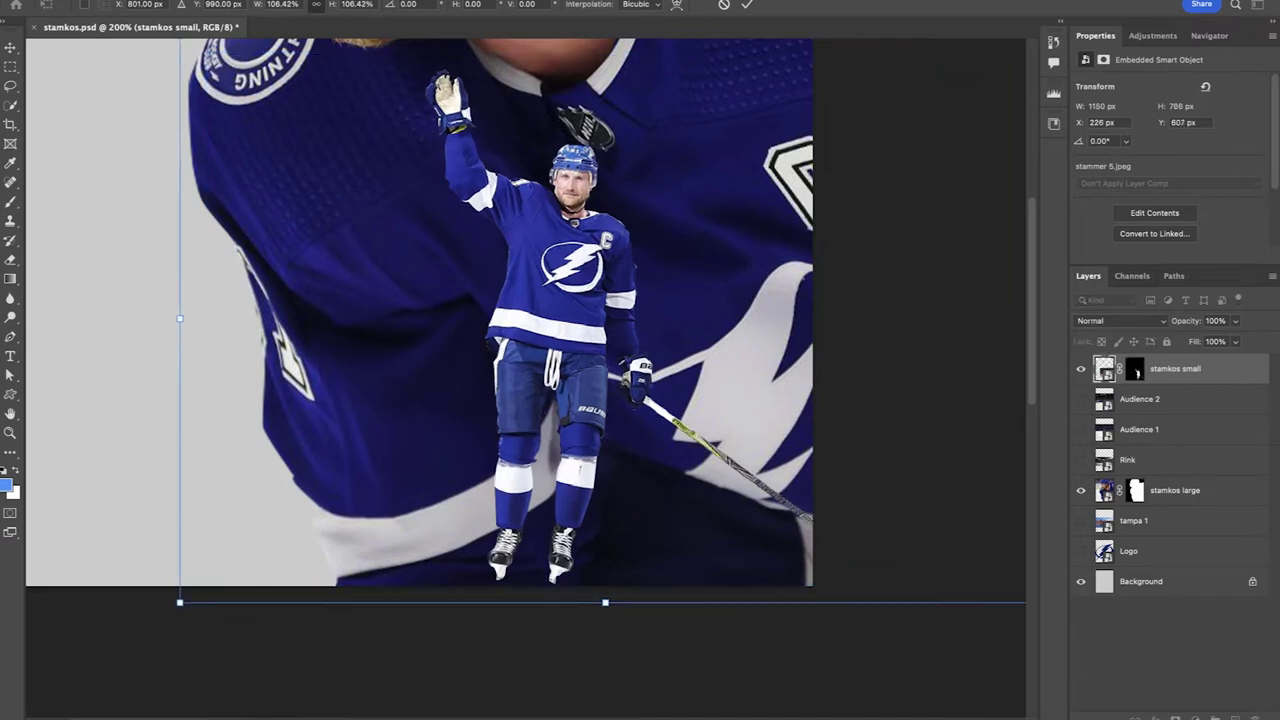
key("Return")
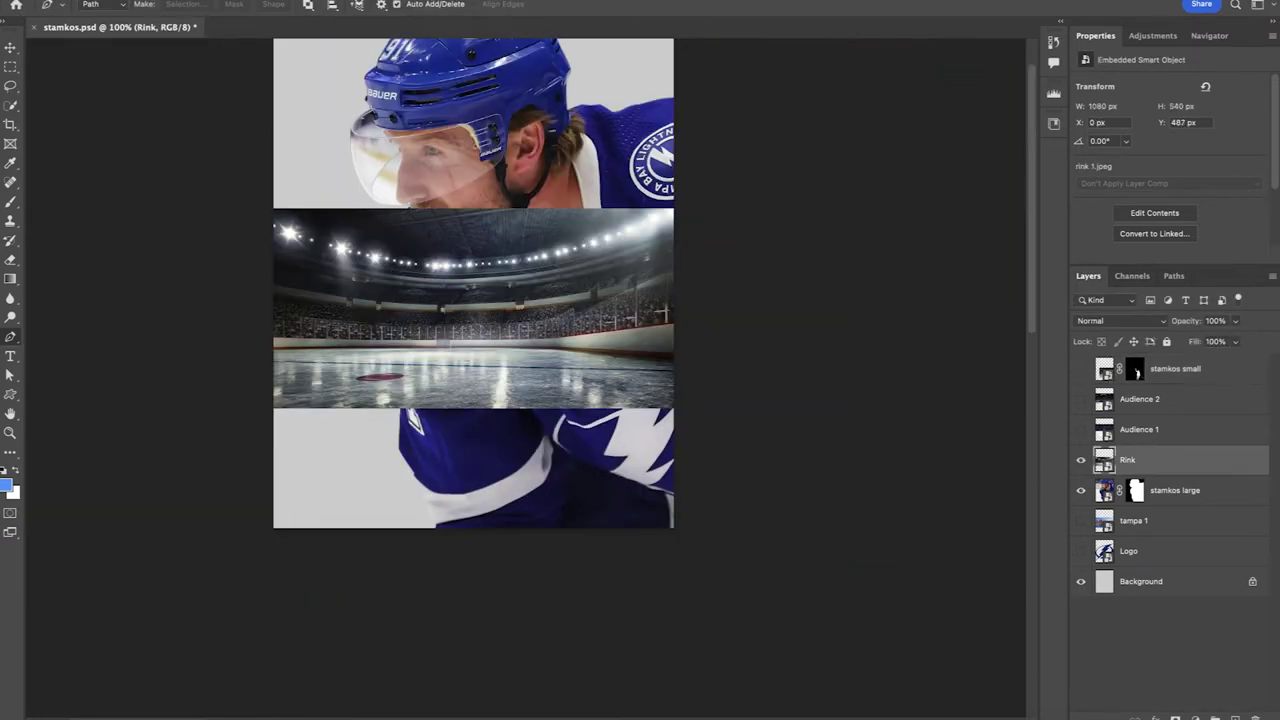
Scale the Rink image to 2004 × 1002 px and place it at X 63 px, Y 369 px over the lower canvas
key("ctrl+t")
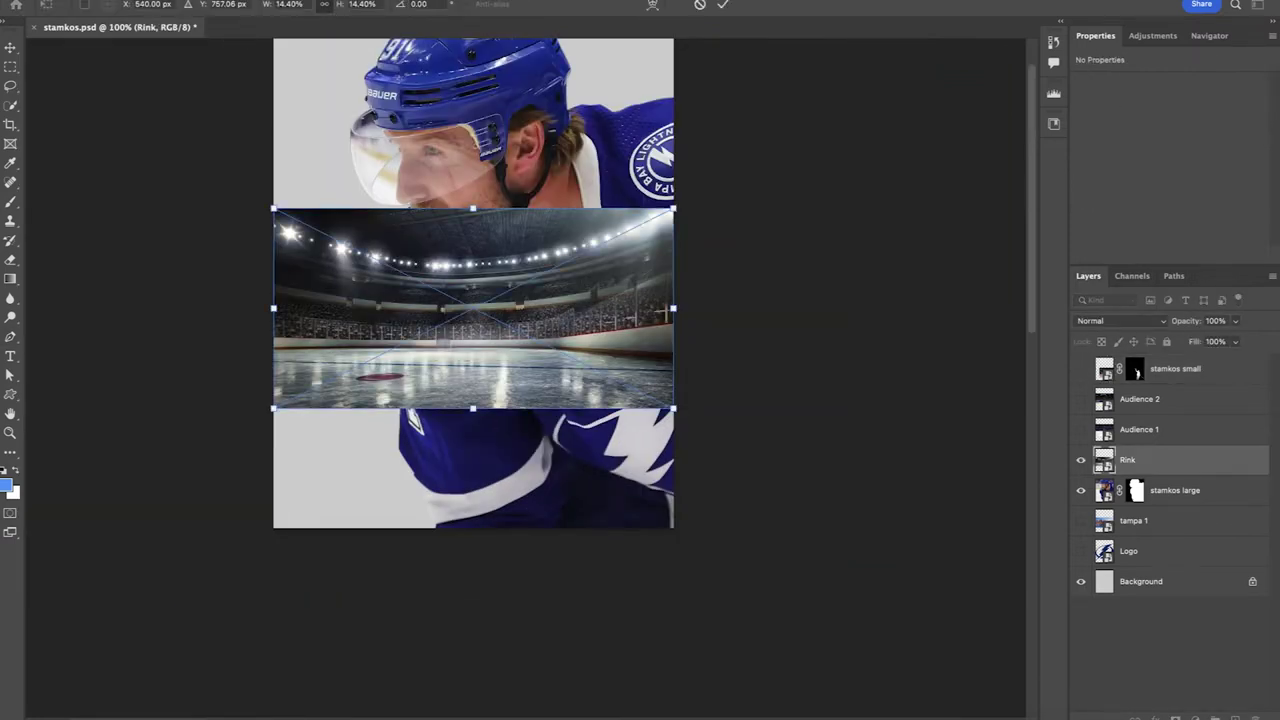
left_click_drag(673, 408, 994, 580)
left_click_drag(810, 519, 838, 475)
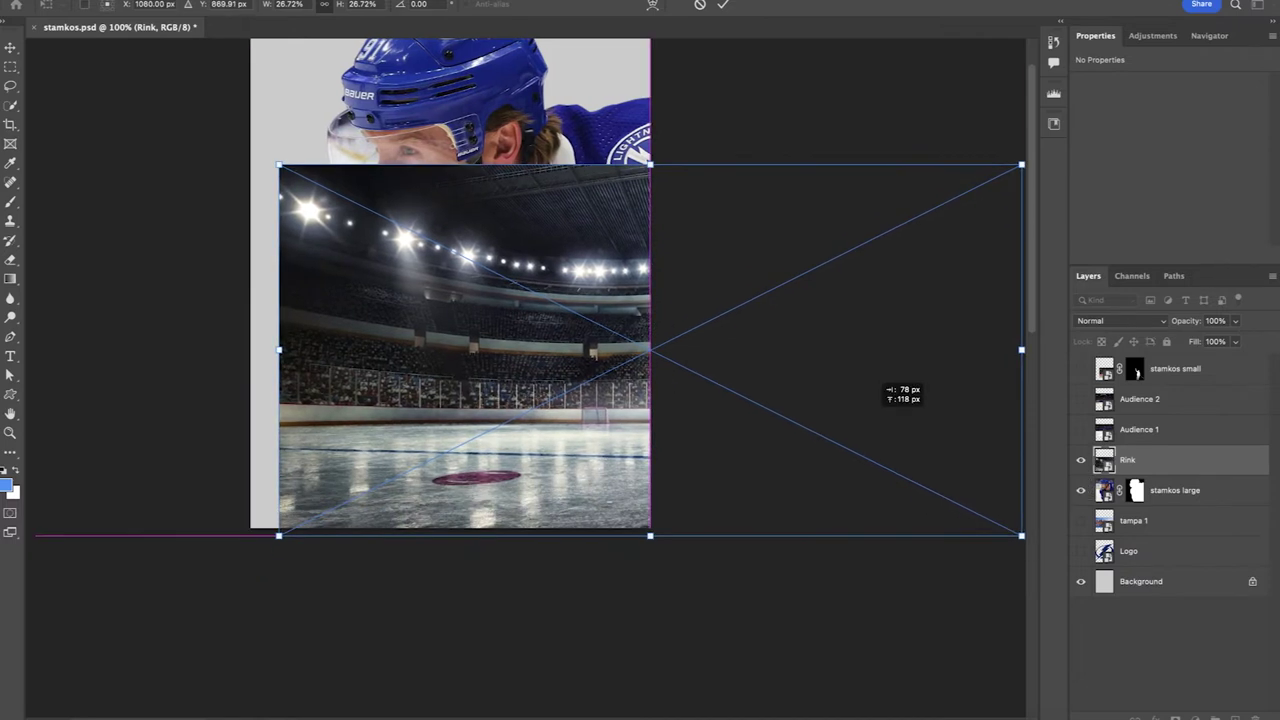
left_click_drag(884, 390, 880, 388)
key("Return")
Show the stamkos small layer and nudge the small player slightly up and to the left on the rink
left_click(1080, 368)
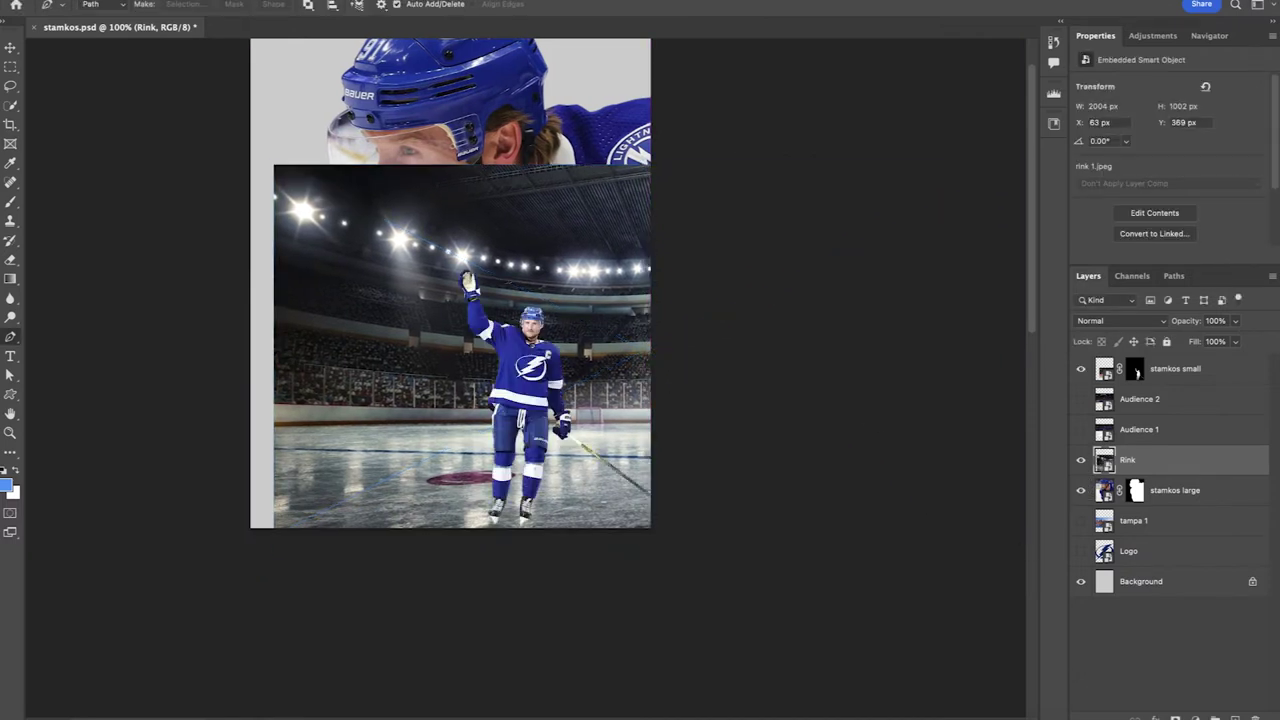
left_click(1175, 369)
key("super+t")
left_click_drag(564, 386, 549, 377)
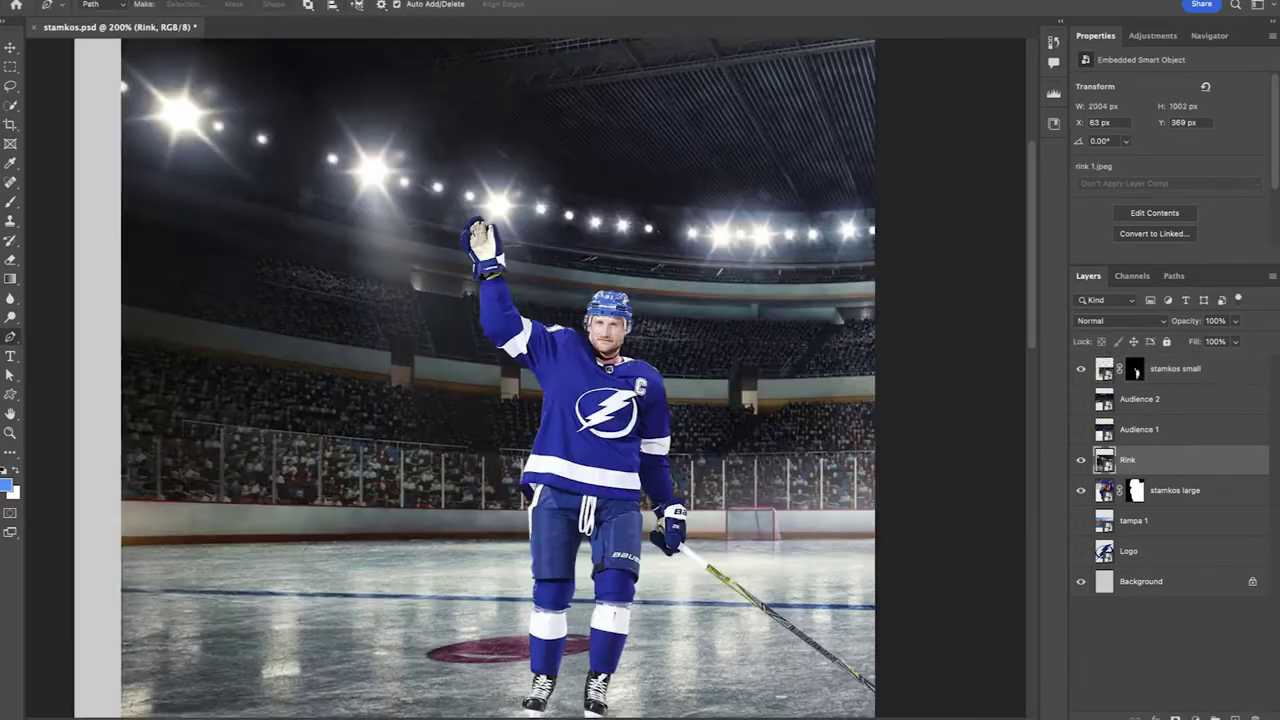
Clip the Rink layer to the stamkos large layer and add a layer mask to it
key("alt+super+g")
scroll(545, 378, "up", 3)
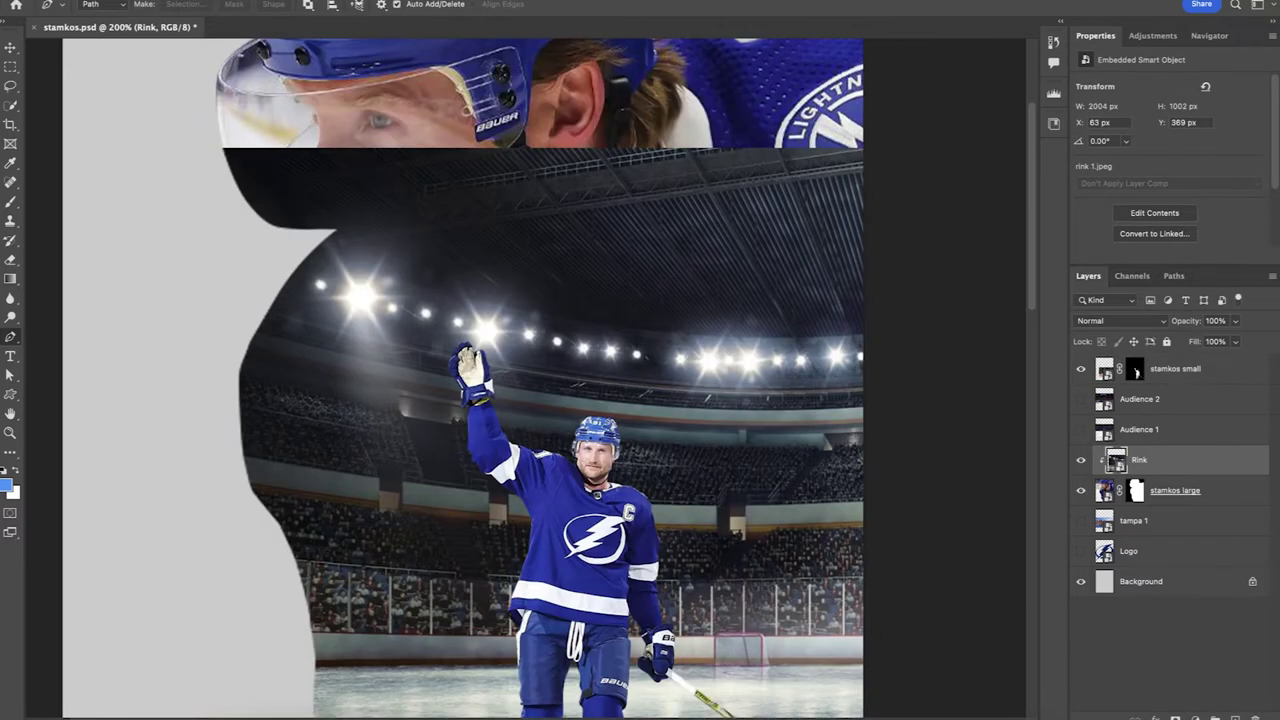
scroll(745, 448, "down", 5)
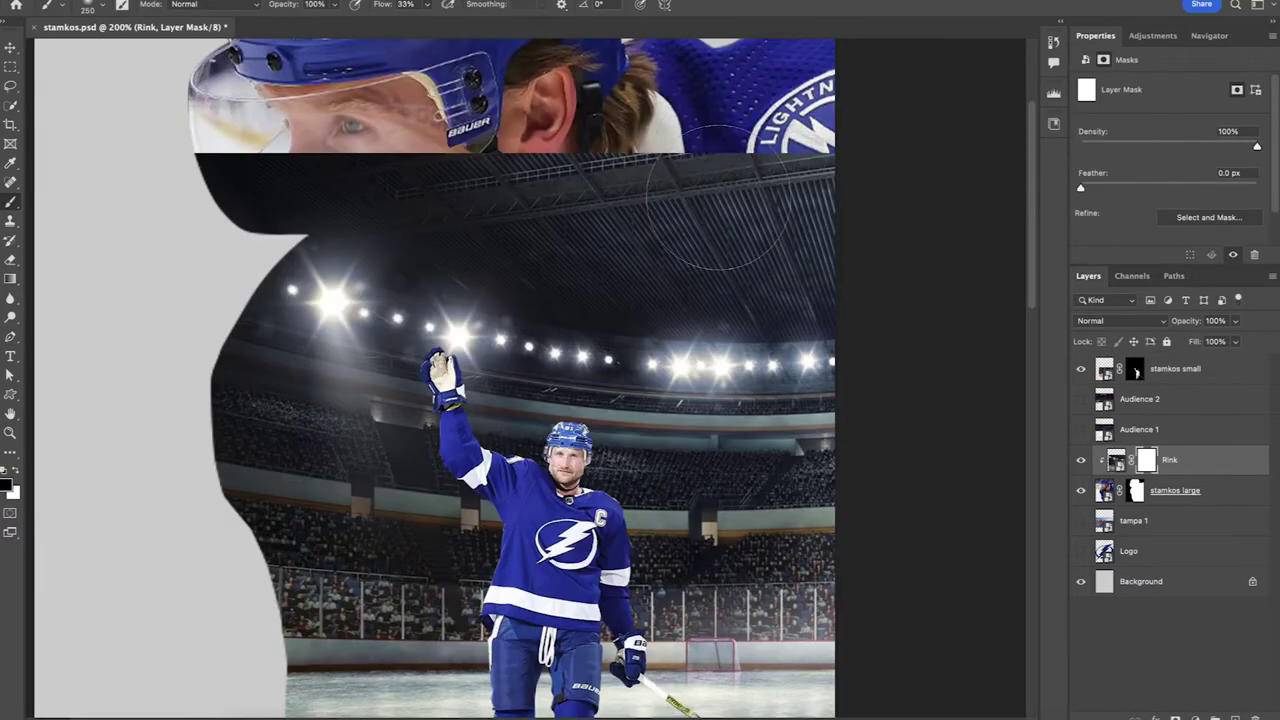
Paint black on the Rink mask at 33% flow with 250 to 500 px brushes, fading the rink into the large player
mouse_move(719, 200)
left_mouse_down()
mouse_move(796, 204)
mouse_move(410, 148)
mouse_move(300, 230)
mouse_move(193, 536)
left_mouse_up()
scroll(220, 560, "down", 5)
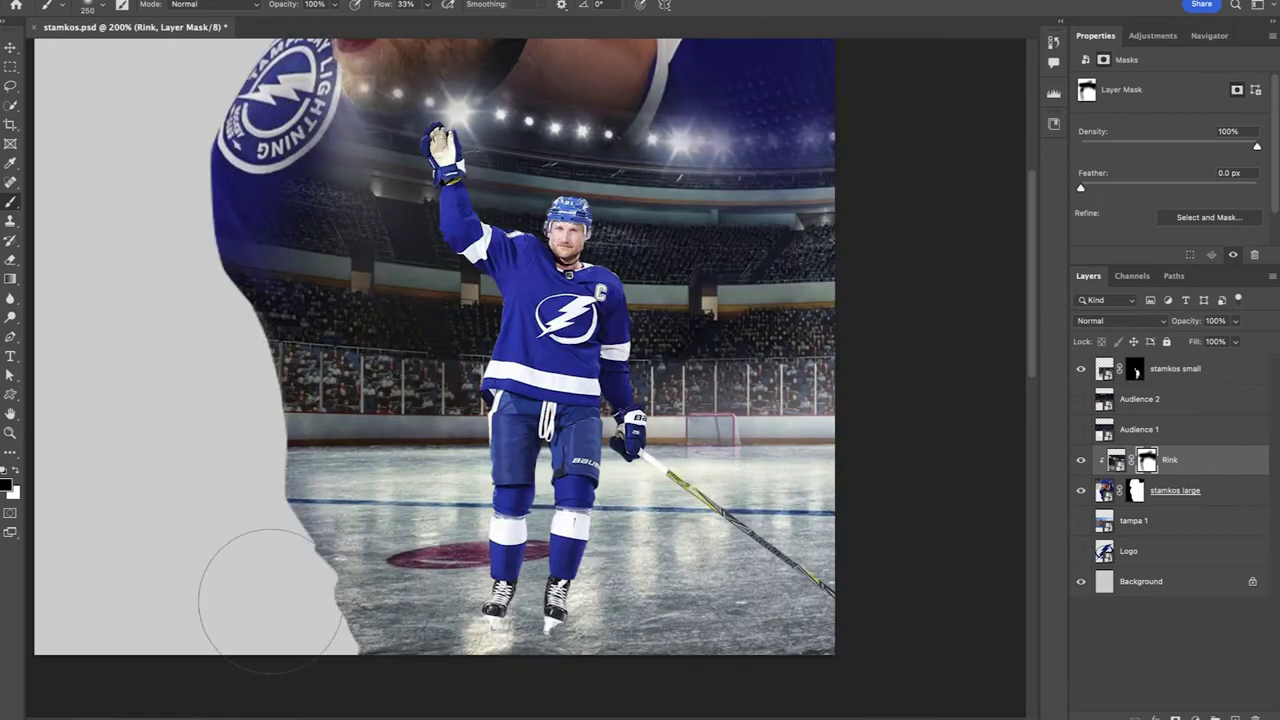
mouse_move(243, 414)
left_mouse_down()
mouse_move(339, 190)
mouse_move(474, 92)
mouse_move(831, 106)
mouse_move(850, 213)
mouse_move(821, 217)
mouse_move(698, 223)
mouse_move(419, 160)
mouse_move(739, 279)
mouse_move(829, 362)
mouse_move(716, 292)
mouse_move(829, 471)
left_mouse_up()
key("bracketright")
key("bracketright")
key("bracketright")
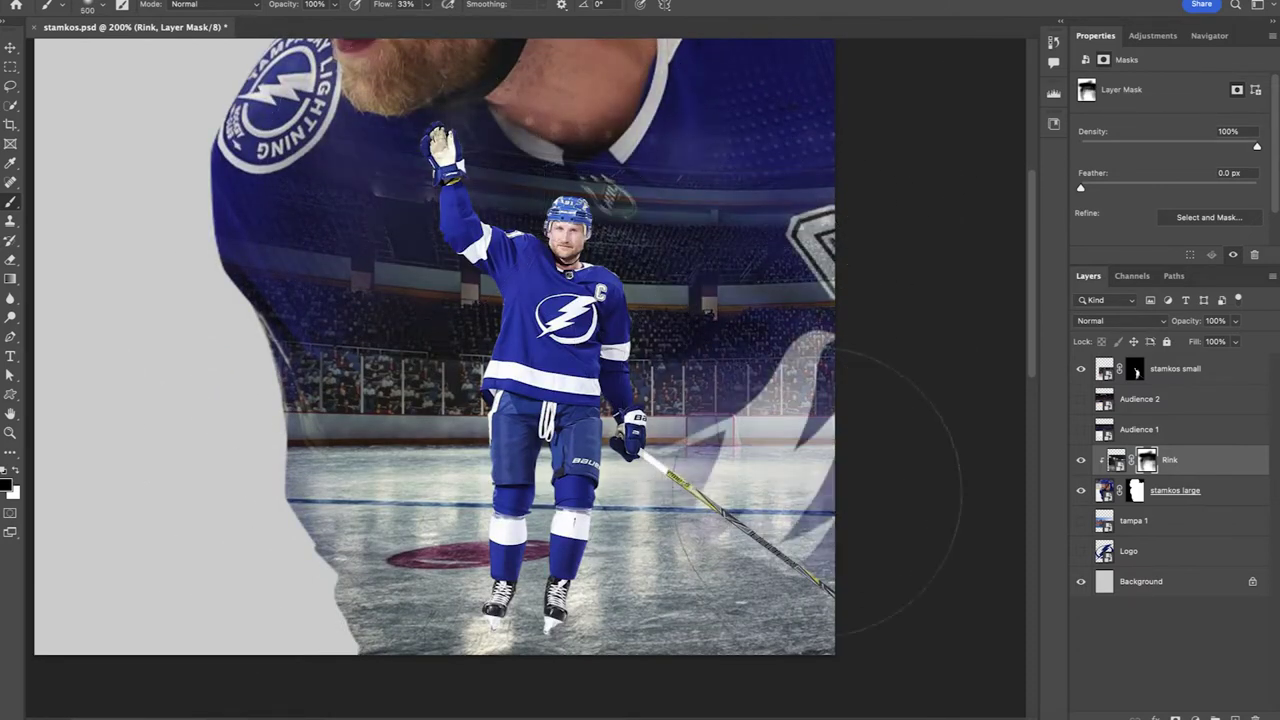
scroll(829, 471, "down", 4)
left_click_drag(257, 400, 235, 415)
scroll(236, 416, "up", 3)
Set the brush flow to 8% and softly fade the ice and jersey edges on the Rink mask with a 400 px brush
key("bracketleft")
key("bracketleft")
key("bracketleft")
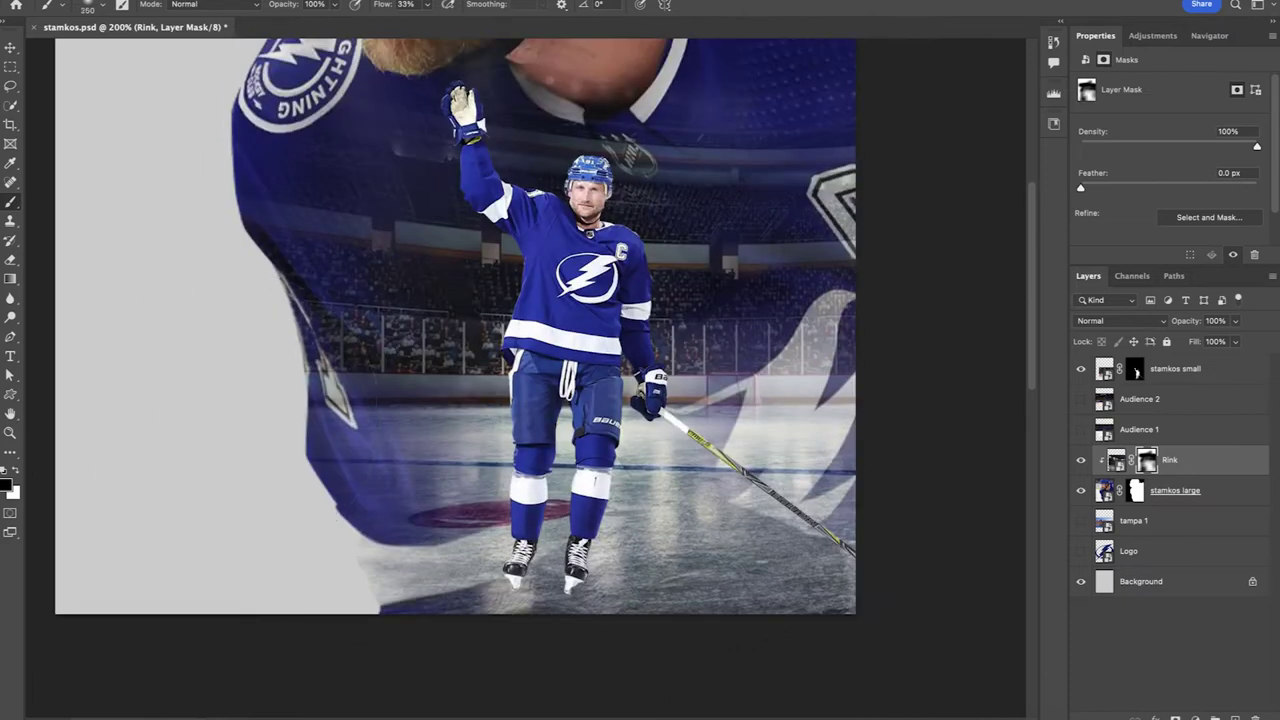
type("8")
key("Return")
key("bracketright")
key("bracketright")
key("bracketright")
mouse_move(380, 362)
left_mouse_down()
mouse_move(351, 354)
mouse_move(373, 280)
mouse_move(463, 131)
mouse_move(381, 204)
mouse_move(367, 380)
mouse_move(498, 350)
mouse_move(343, 543)
left_mouse_up()
scroll(345, 543, "down", 3)
left_click_drag(499, 525, 640, 536)
scroll(757, 457, "up", 2)
scroll(750, 460, "up", 2)
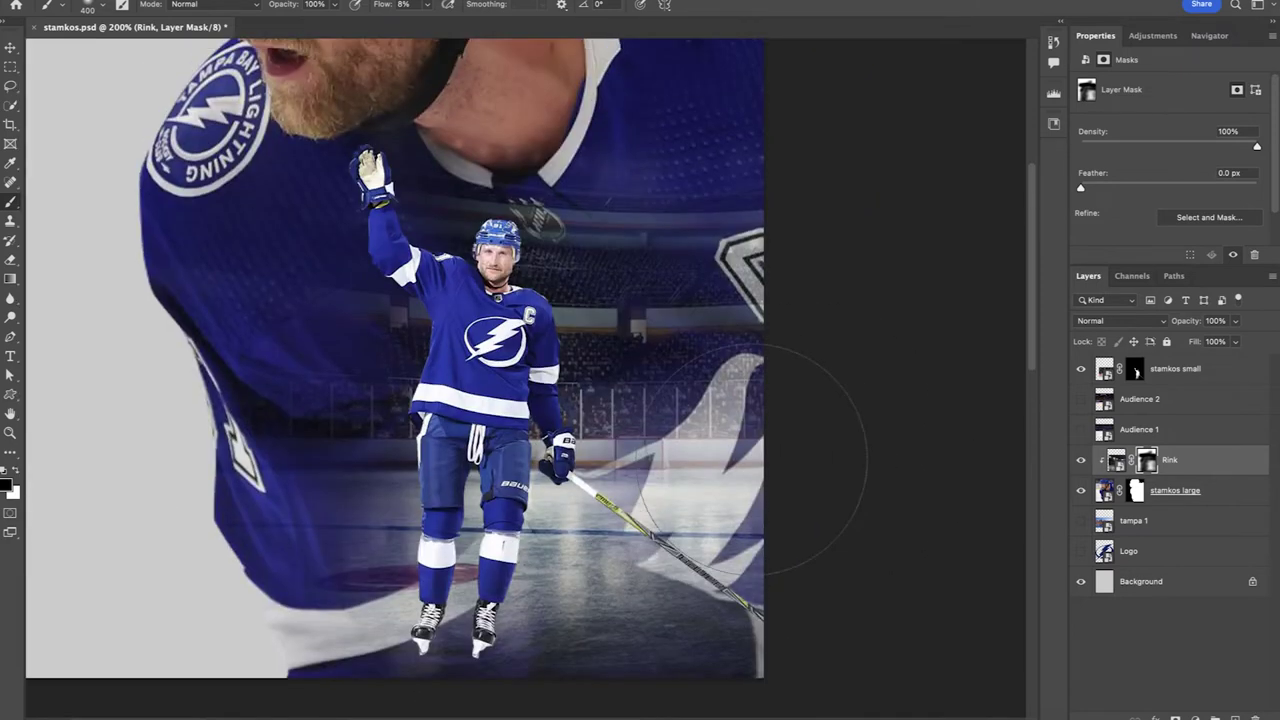
key("ctrl+minus")
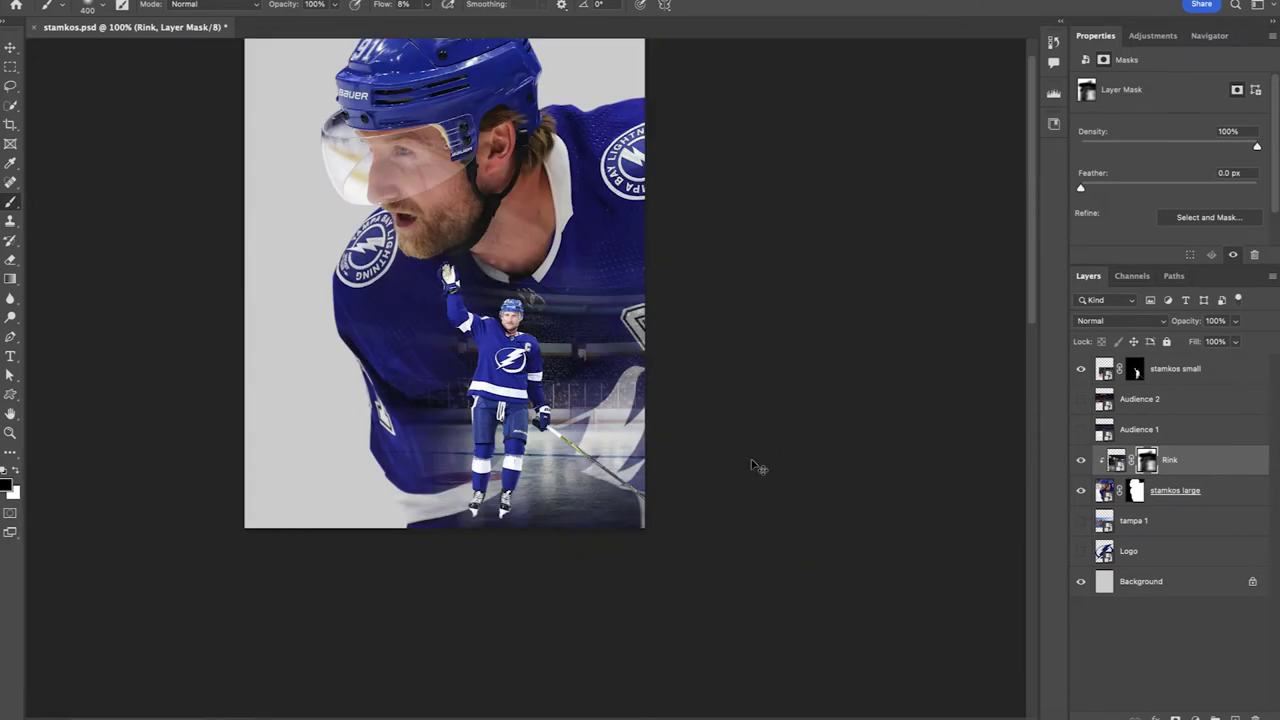
Shrink the small player slightly and shift it right, then touch up the Rink mask near the skates in white
left_click(1175, 368)
key("ctrl+t")
mouse_move(480, 320)
left_mouse_down()
mouse_move(516, 322)
mouse_move(522, 310)
left_mouse_up()
key("Return")
key("b")
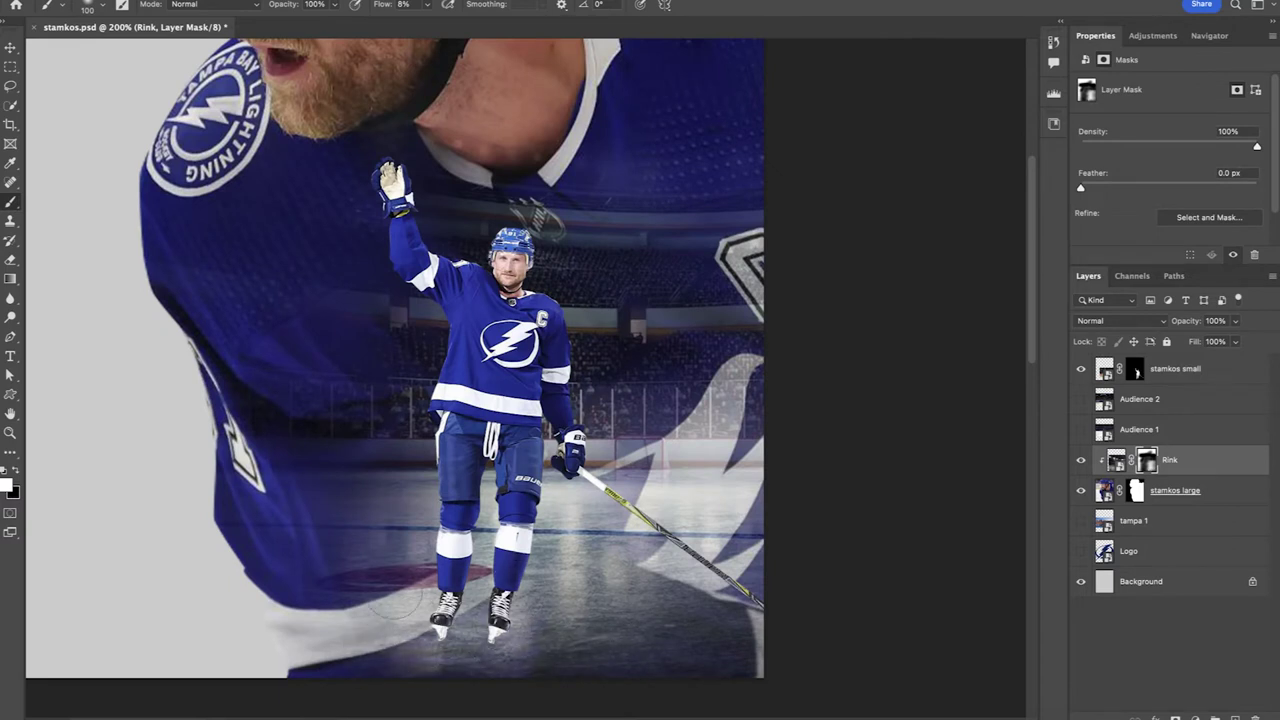
key("ctrl+minus")
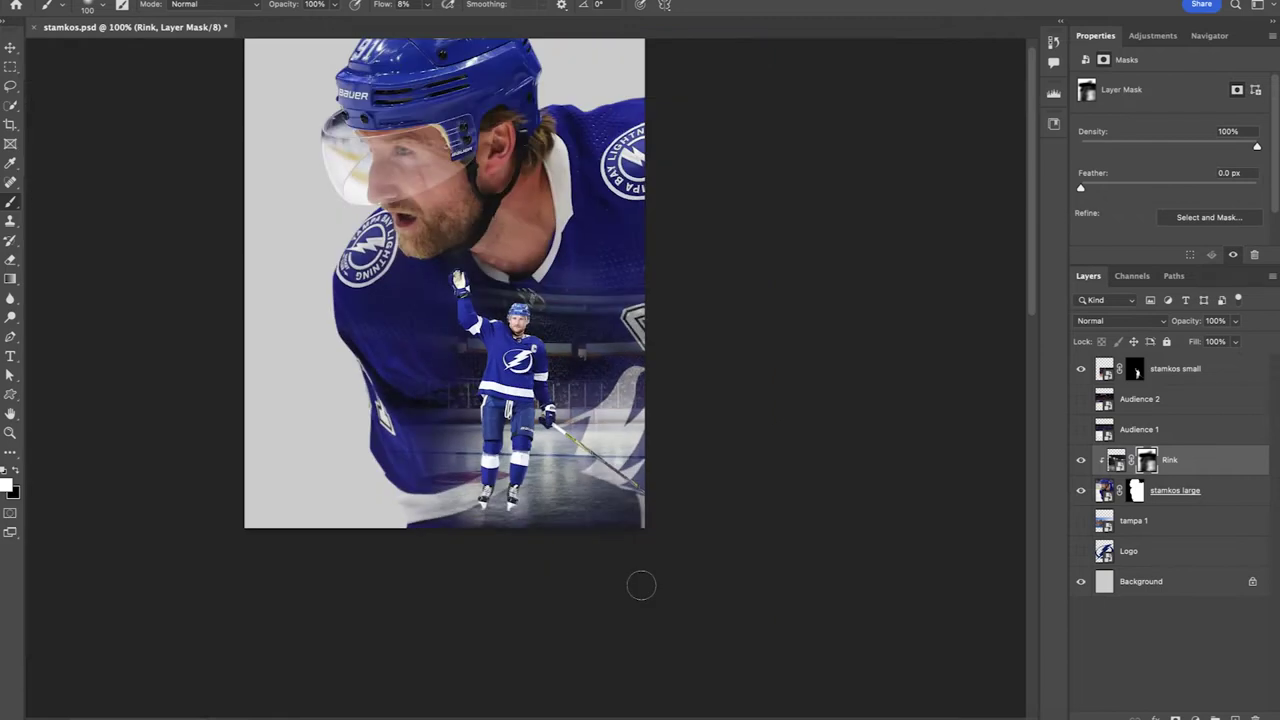
Show the Audience 1 layer, scale it to 1543 × 1029 px and place it at X 336 px, Y 412 px
left_click(1080, 430)
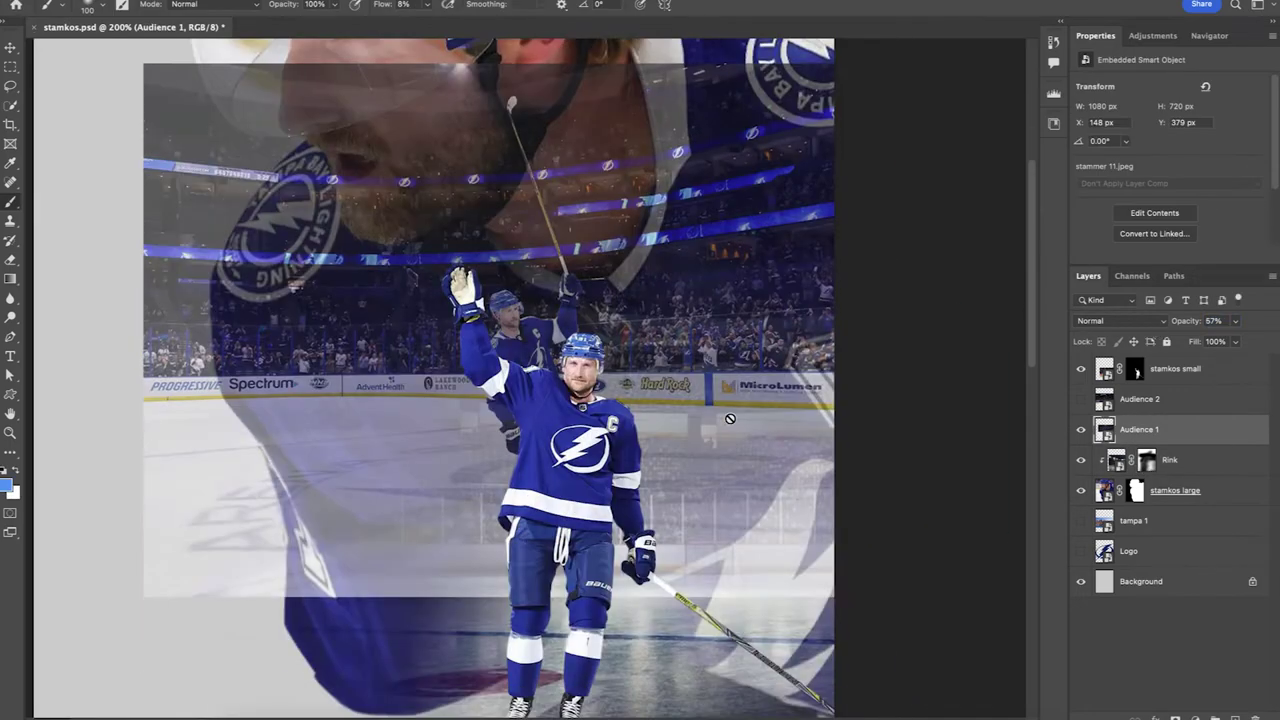
key("ctrl+t")
left_click_drag(730, 419, 801, 542)
key("ctrl+minus")
left_click_drag(660, 430, 569, 464)
left_click_drag(480, 314, 480, 217)
left_click_drag(499, 409, 524, 412)
left_click_drag(504, 220, 504, 203)
mouse_move(533, 336)
left_mouse_down()
mouse_move(682, 340)
mouse_move(741, 305)
mouse_move(758, 331)
left_mouse_up()
key("Return")
key("b")
key("Return")
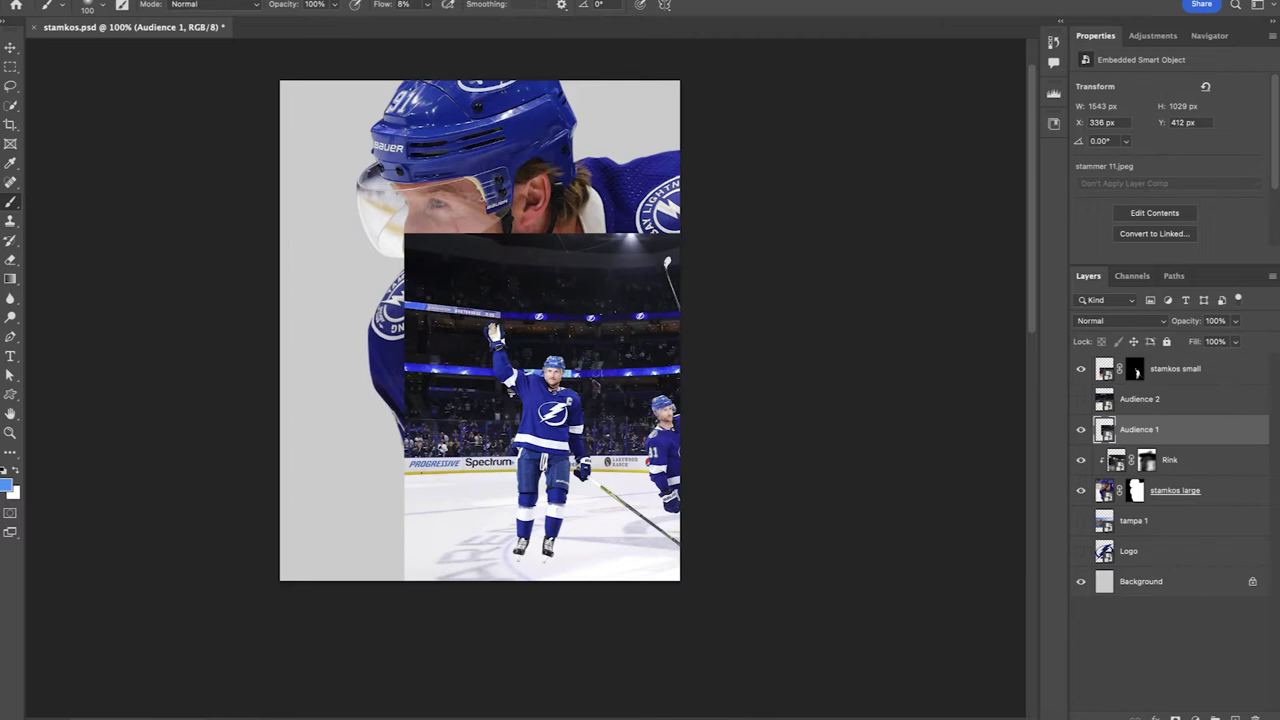
Hide Audience 1 with a black layer mask and paint the crowd back in around the small player at 12% flow
left_click(1175, 718)
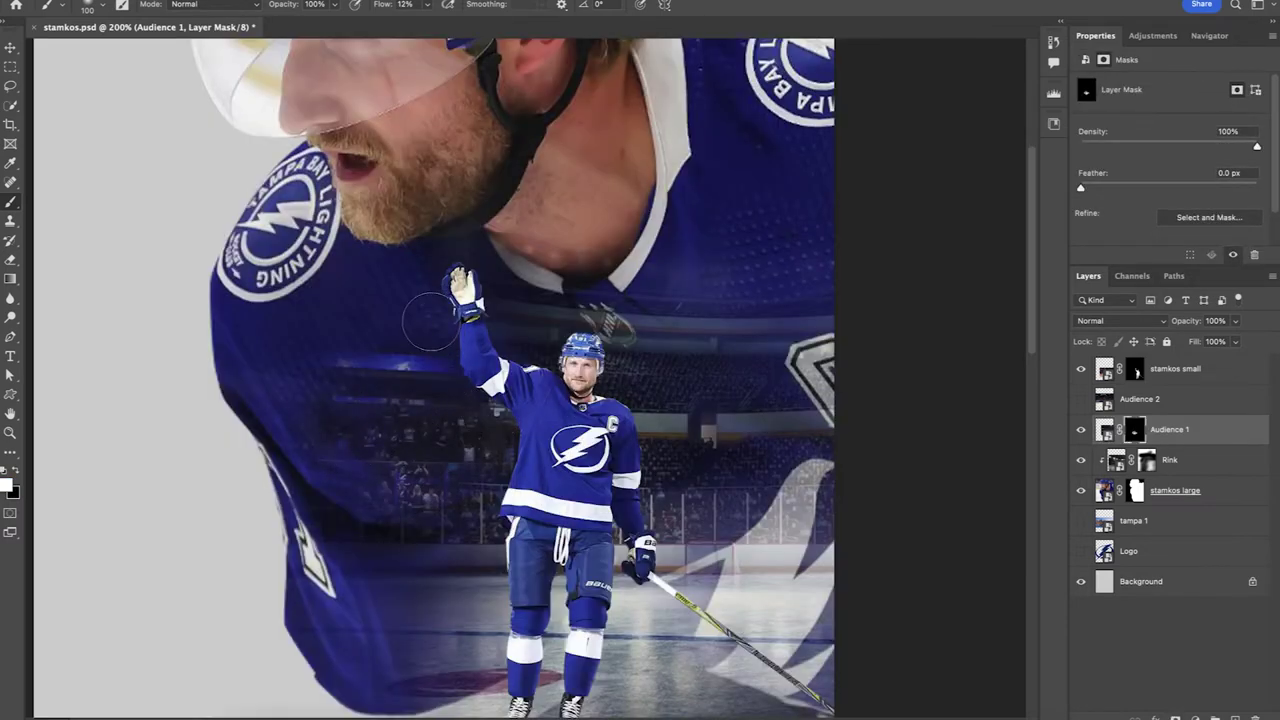
key("x")
key("bracketright")
key("bracketright")
key("bracketright")
mouse_move(648, 424)
left_mouse_down()
mouse_move(668, 428)
mouse_move(644, 440)
mouse_move(509, 390)
left_mouse_up()
Paint black on the Rink mask to restore the large player's collar logo and the jersey beside the shoulder number
left_click(1147, 460)
key("bracketleft")
key("bracketleft")
key("bracketleft")
key("bracketleft")
key("bracketleft")
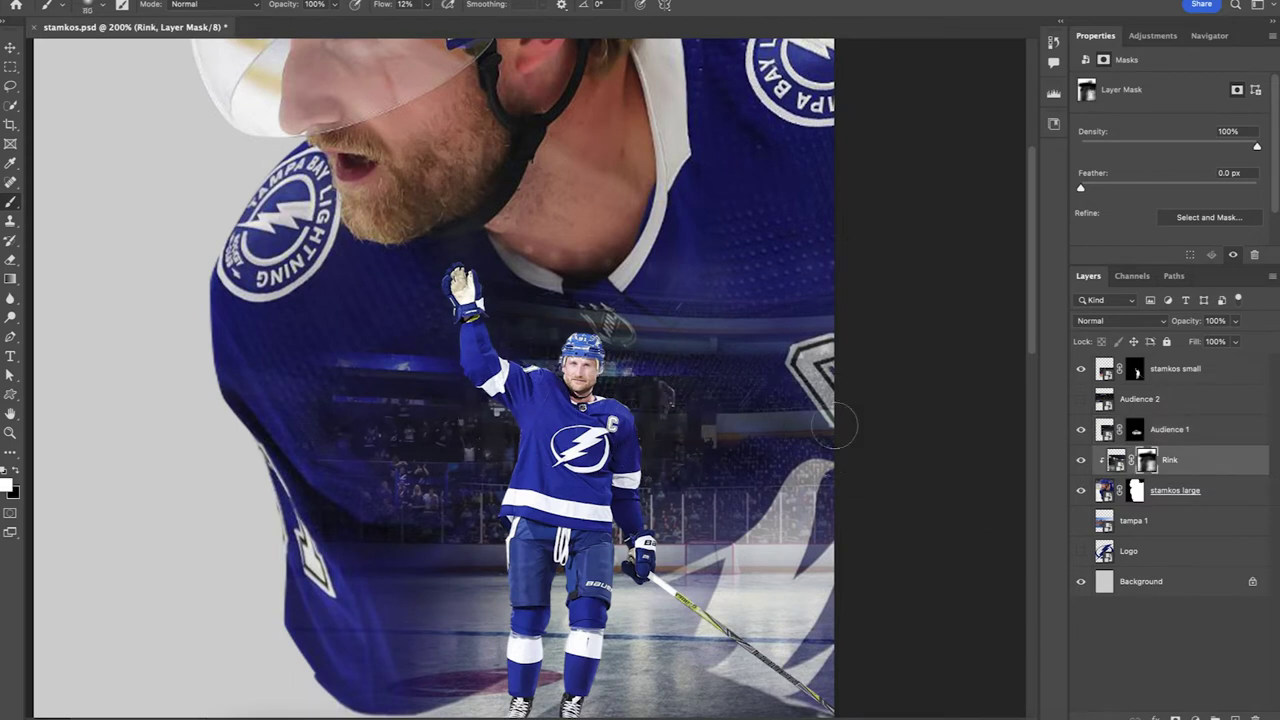
key("x")
left_click_drag(832, 420, 724, 428)
mouse_move(791, 300)
left_mouse_down()
mouse_move(828, 317)
mouse_move(520, 312)
mouse_move(880, 340)
left_mouse_up()
key("super+minus")
key("super+equal")
Refine the crowd blending on the Audience 1 and Rink masks with a 175 px black brush at 30% flow
left_click(1135, 429)
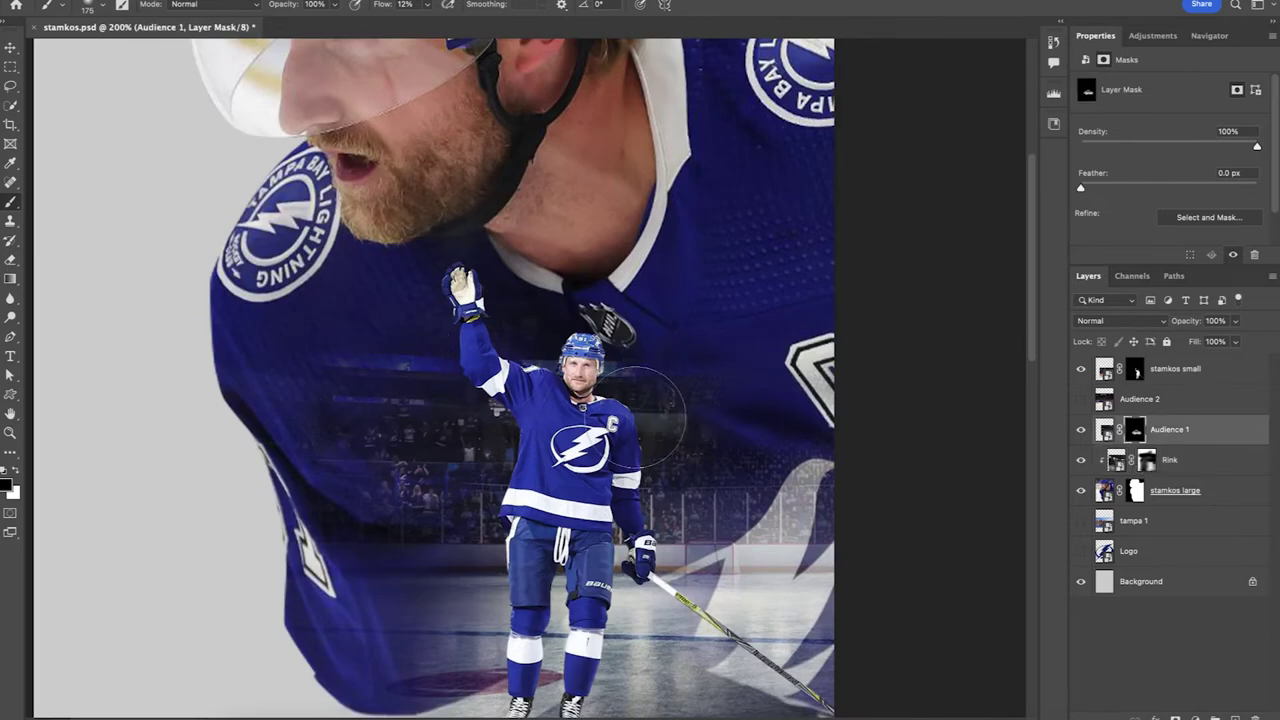
key("alt+bracketleft")
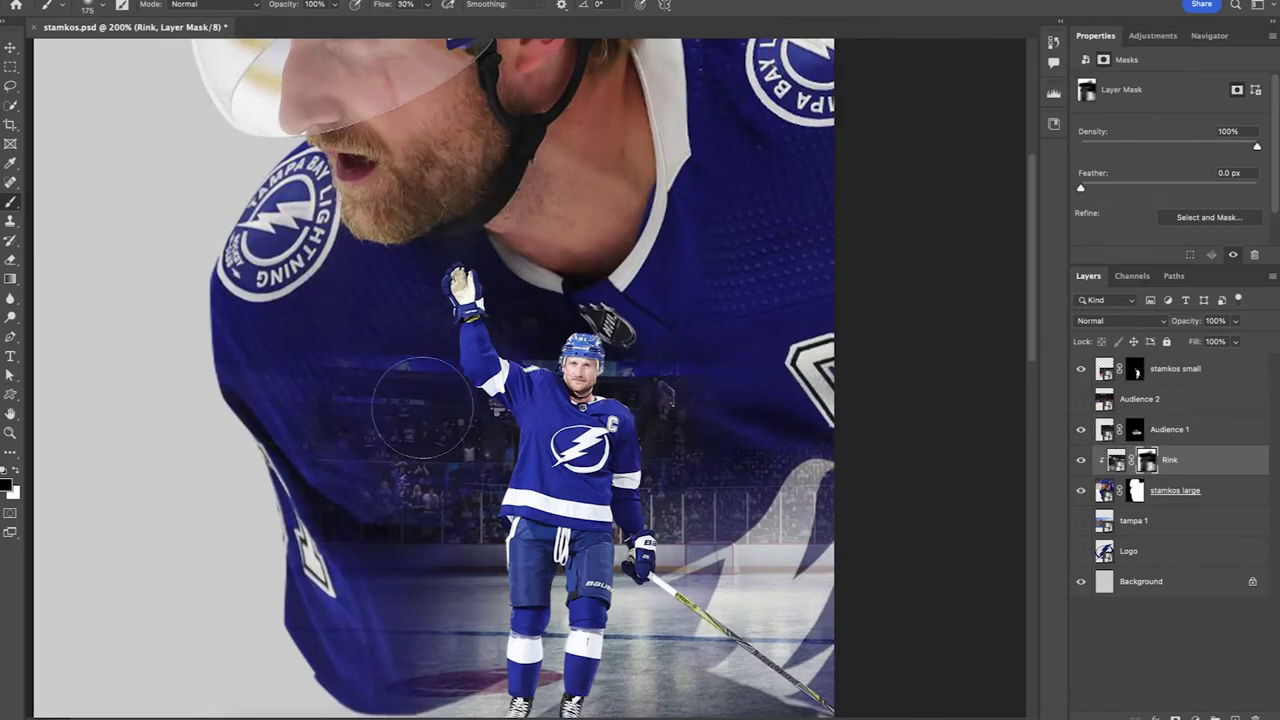
key("alt+bracketright")
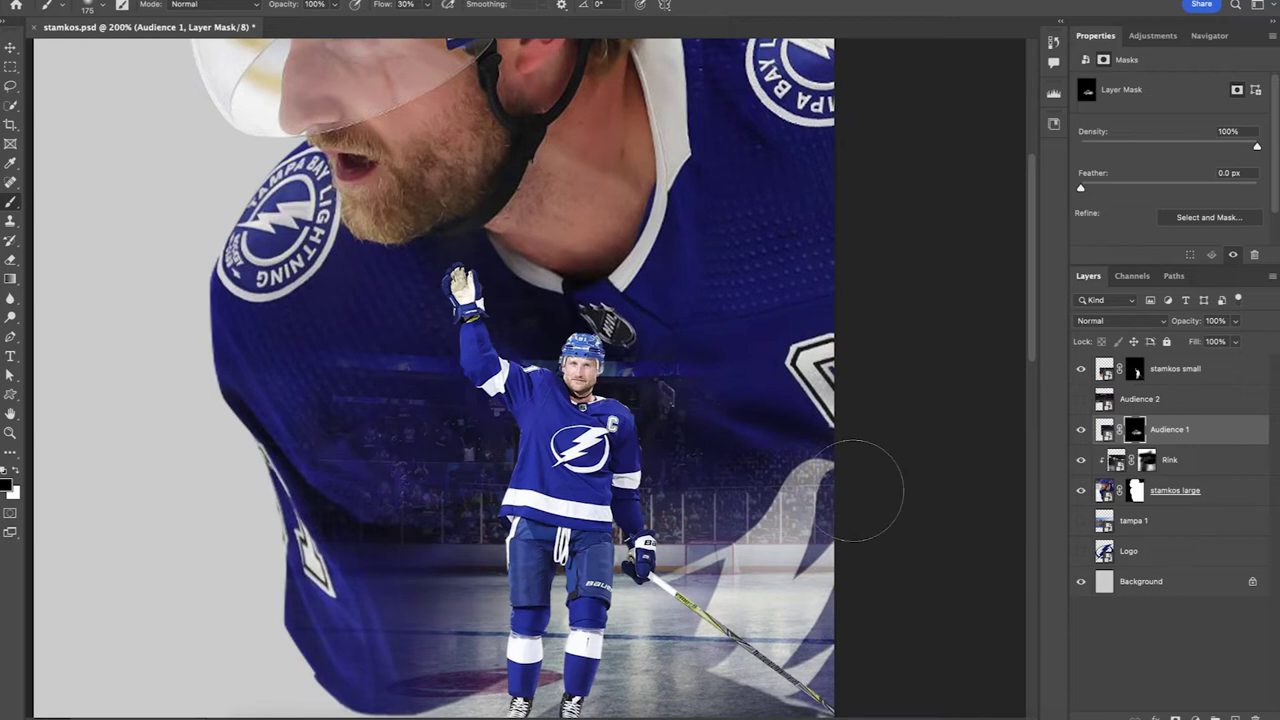
key("ctrl+minus")
key("ctrl+equal")
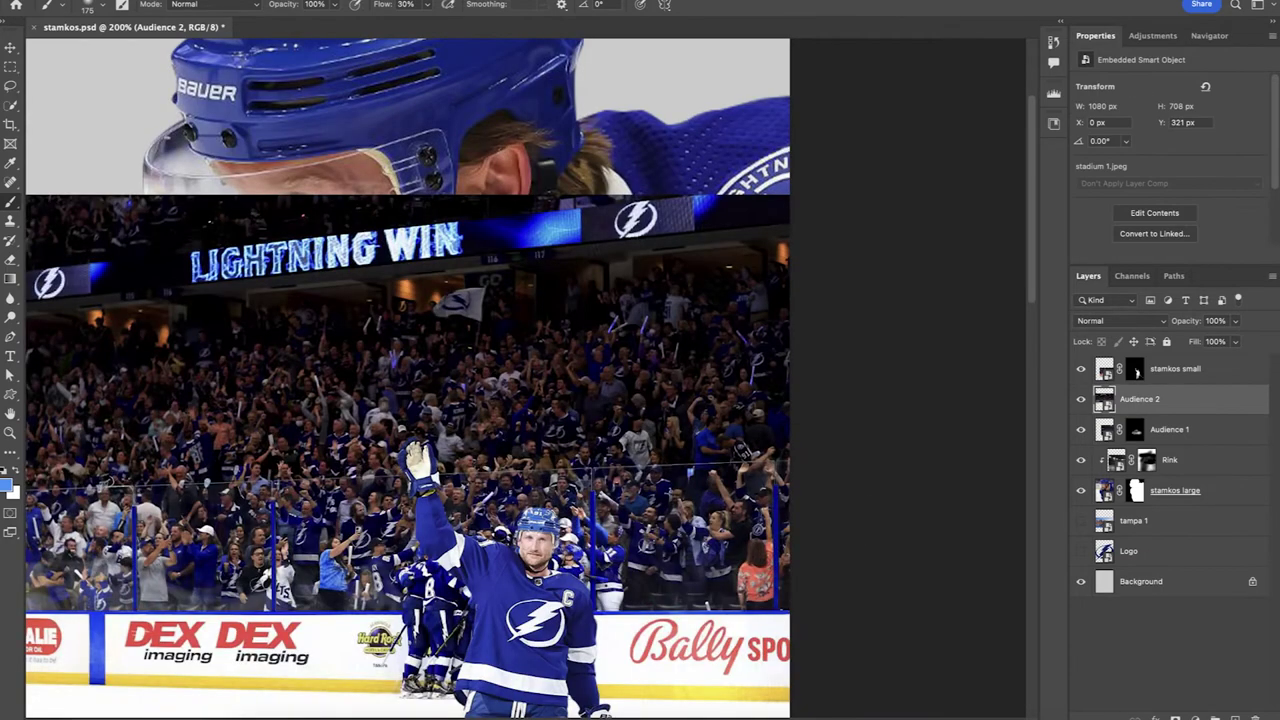
Reduce Audience 2 to 51% opacity, scale it to 507 × 333 px and place it at X 764 px, Y 735 px
type("51")
key("ctrl+t")
scroll(525, 400, "left", 4)
left_click_drag(194, 483, 580, 483)
scroll(580, 480, "right", 7)
left_click_drag(454, 437, 570, 522)
scroll(570, 522, "down", 6)
left_click_drag(550, 300, 587, 394)
left_click_drag(770, 208, 713, 247)
left_click_drag(625, 288, 681, 280)
left_click_drag(412, 356, 394, 356)
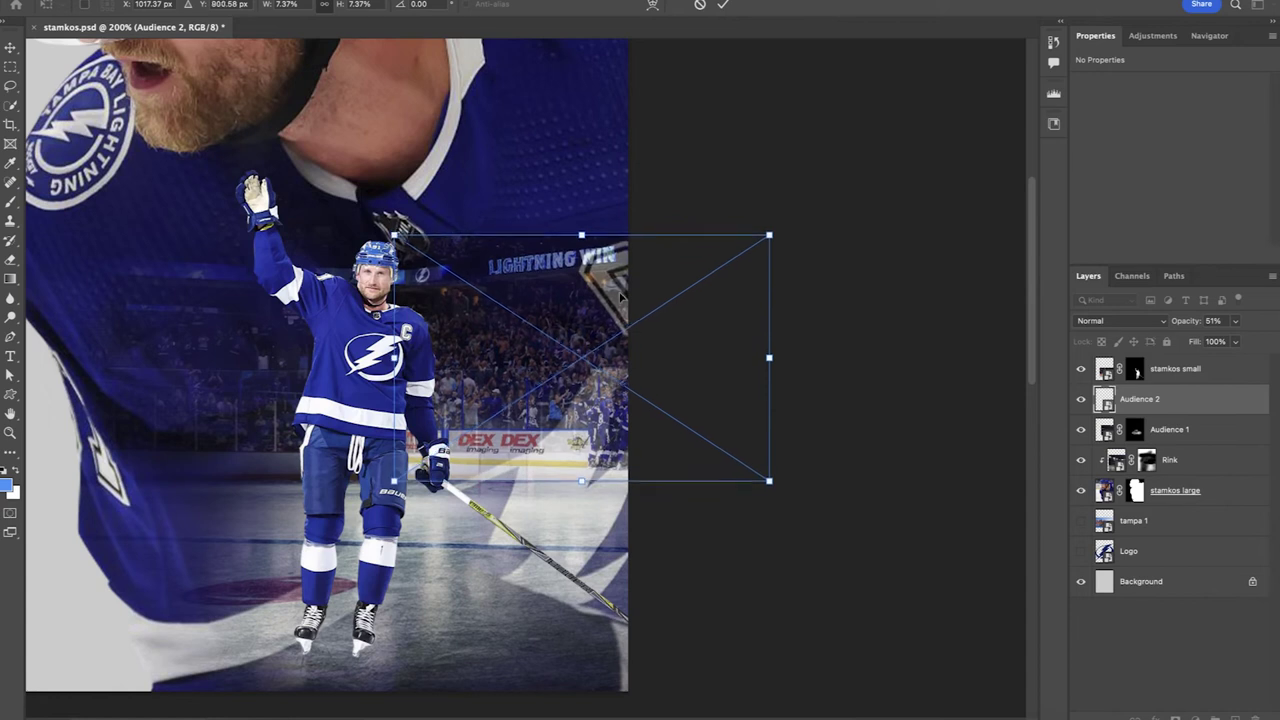
key("Return")
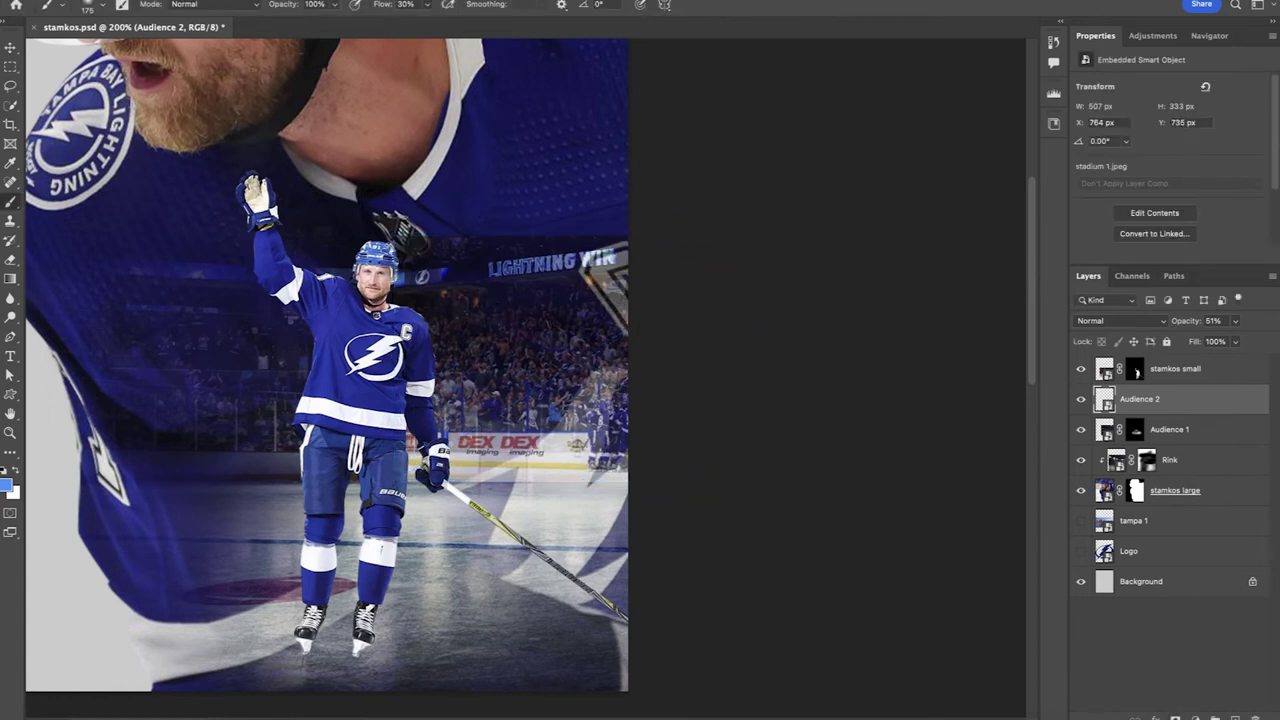
Restore Audience 2 to 100% opacity, hide it with a black layer mask and paint the Lightning banner faintly back in at 12% flow
key("Return")
left_click(1175, 718)
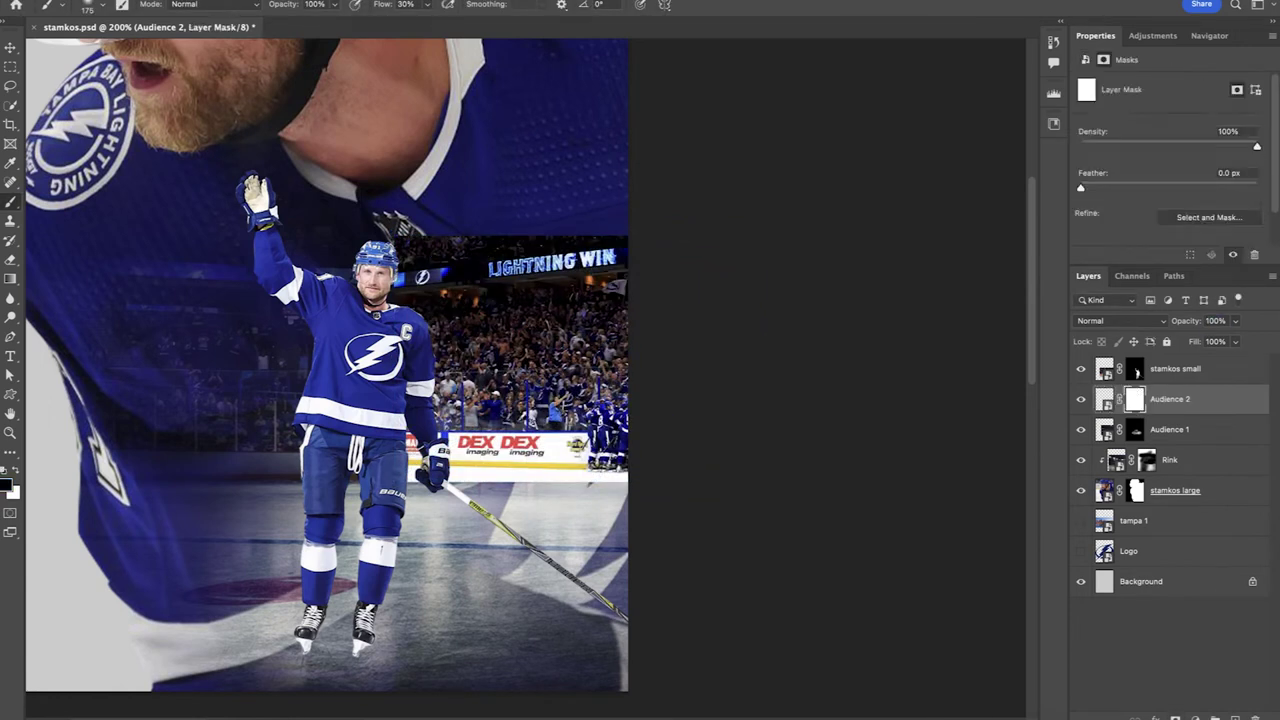
key("ctrl+i")
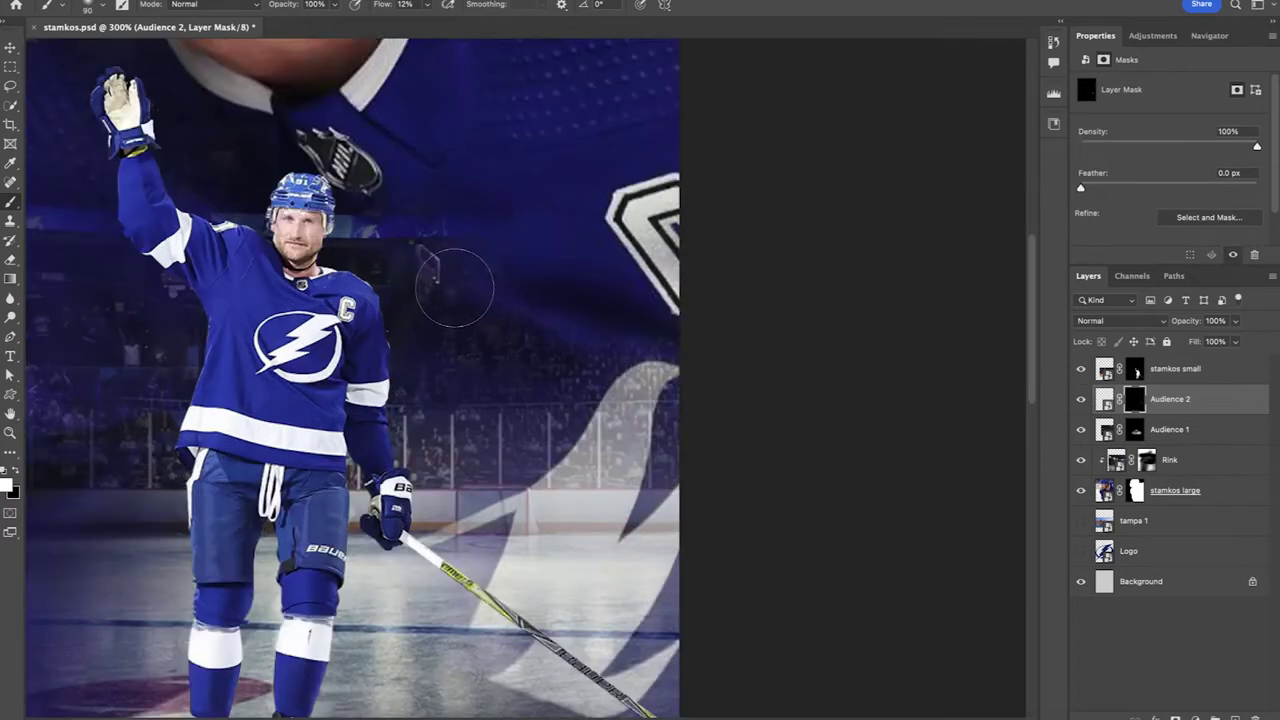
left_click_drag(521, 246, 447, 289)
left_click_drag(338, 265, 584, 260)
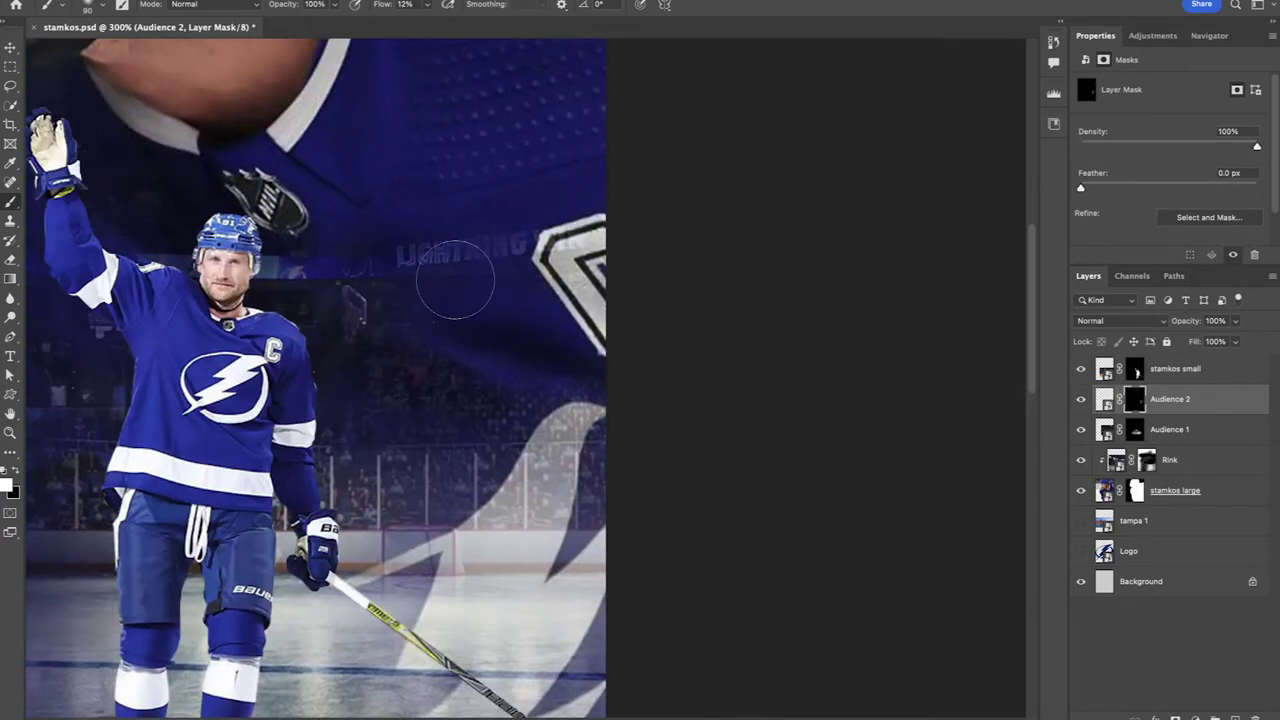
Rotate Audience 2 to 0.66° and reselect its layer mask with a 100 px brush
key("ctrl+t")
left_click_drag(900, 374, 900, 379)
key("Return")
key("ctrl+minus")
key("ctrl+minus")
key("ctrl+plus")
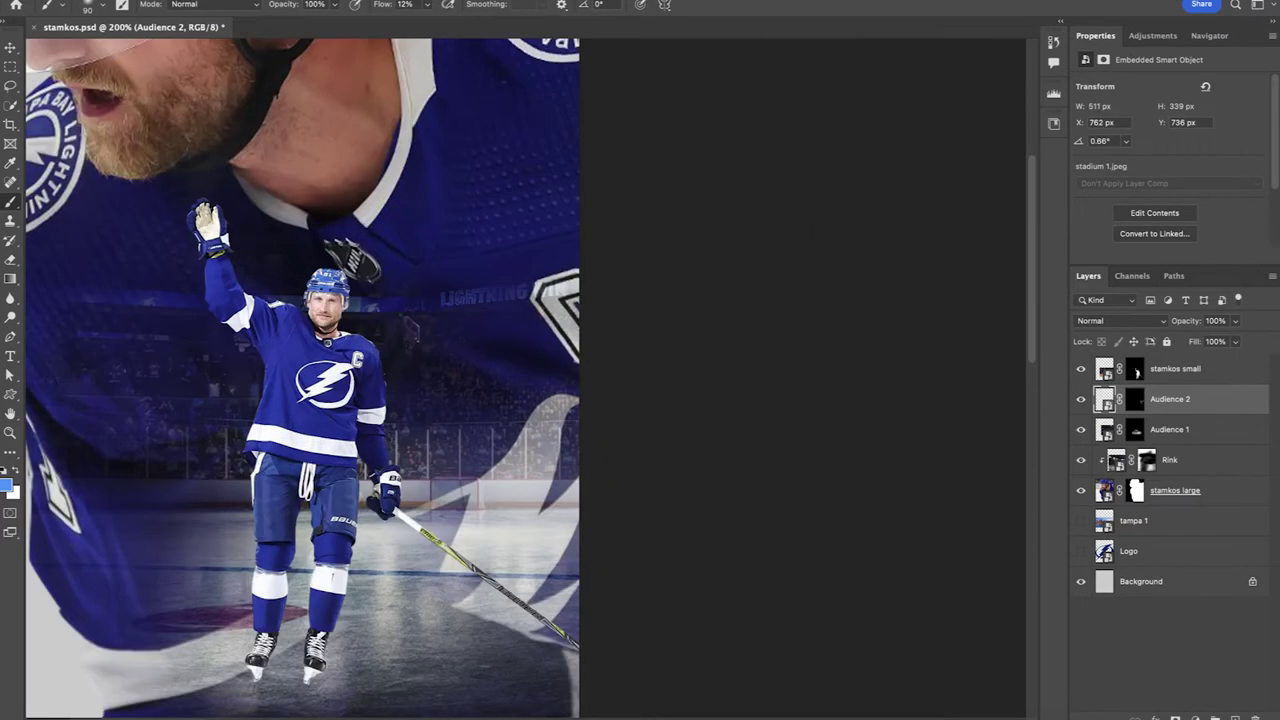
key("ctrl+backslash")
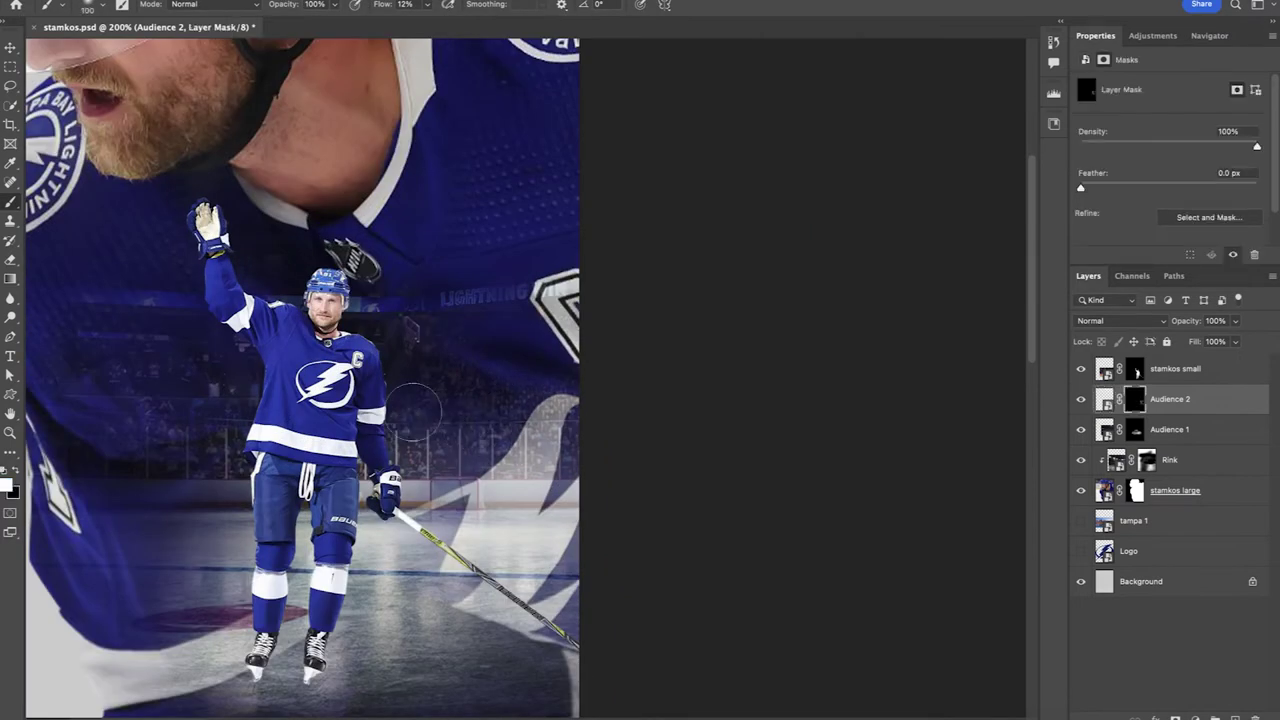
key("ctrl+minus")
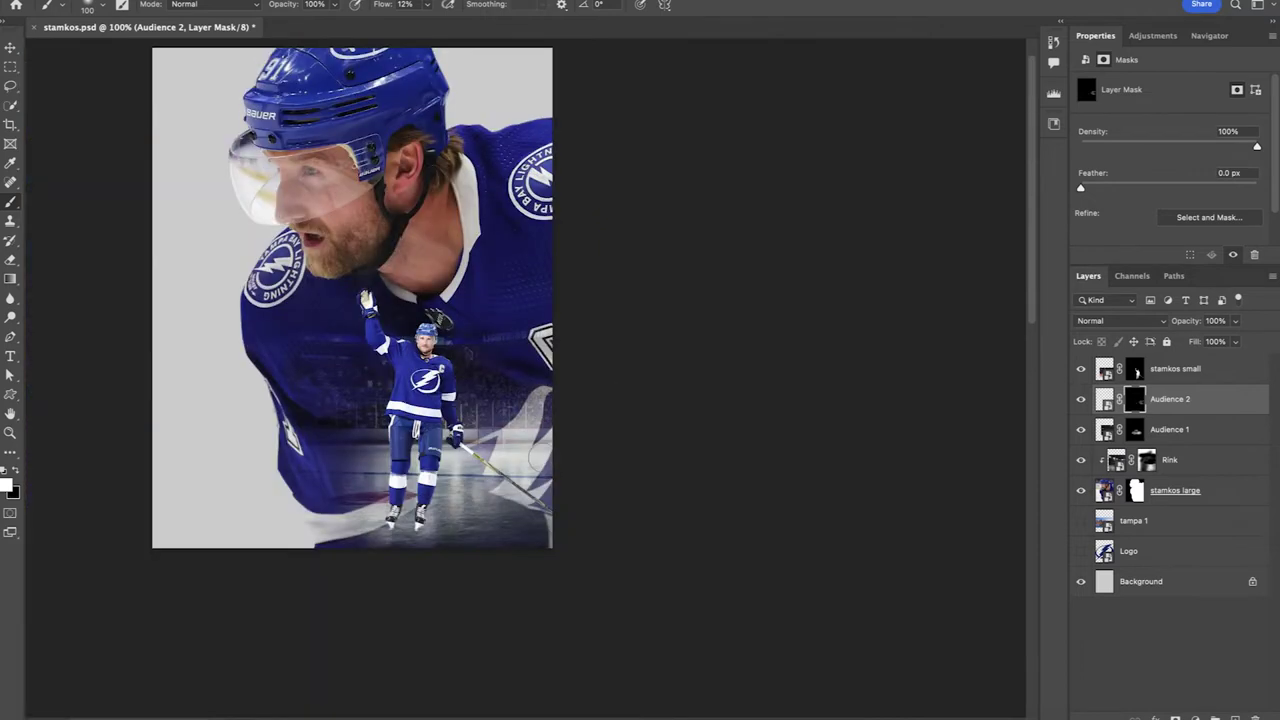
Move the Logo layer directly above Background and enlarge the logo beyond the canvas edges behind the large player
scroll(543, 458, "up", 1)
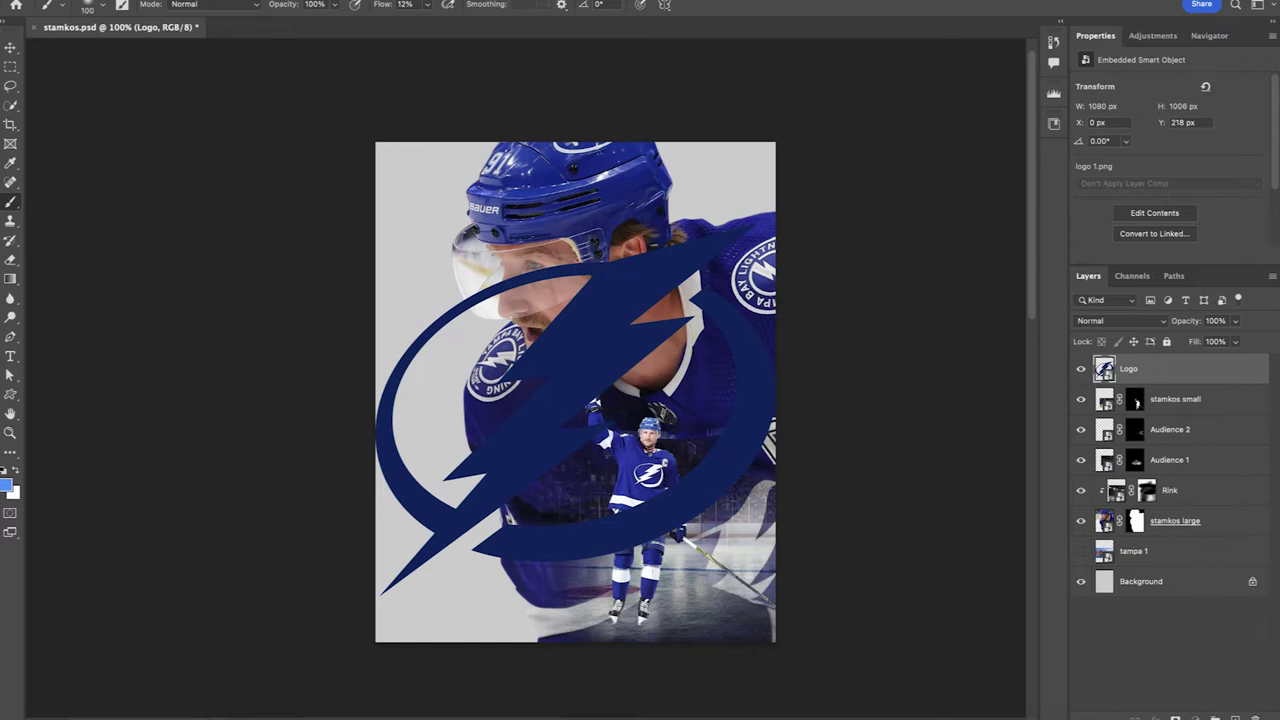
left_click_drag(1130, 368, 1175, 566)
key("ctrl+t")
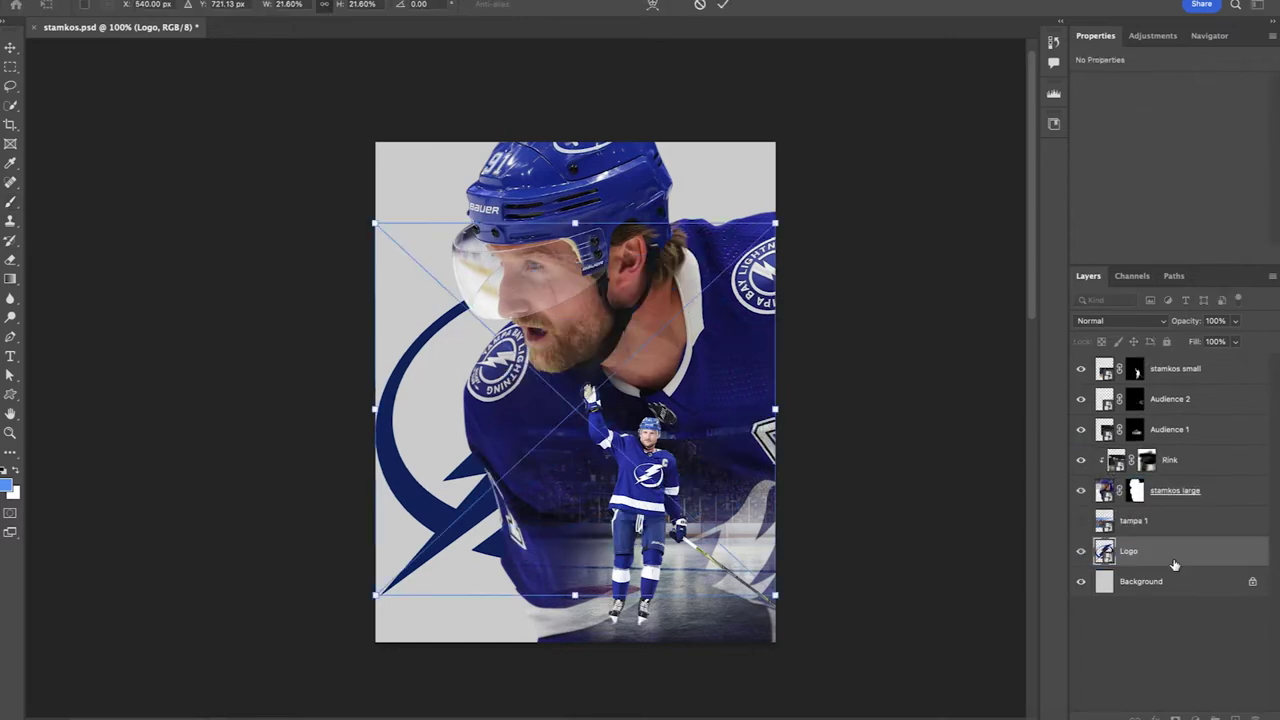
left_click_drag(775, 223, 927, 82)
left_click_drag(850, 272, 836, 241)
key("Return")
key("b")
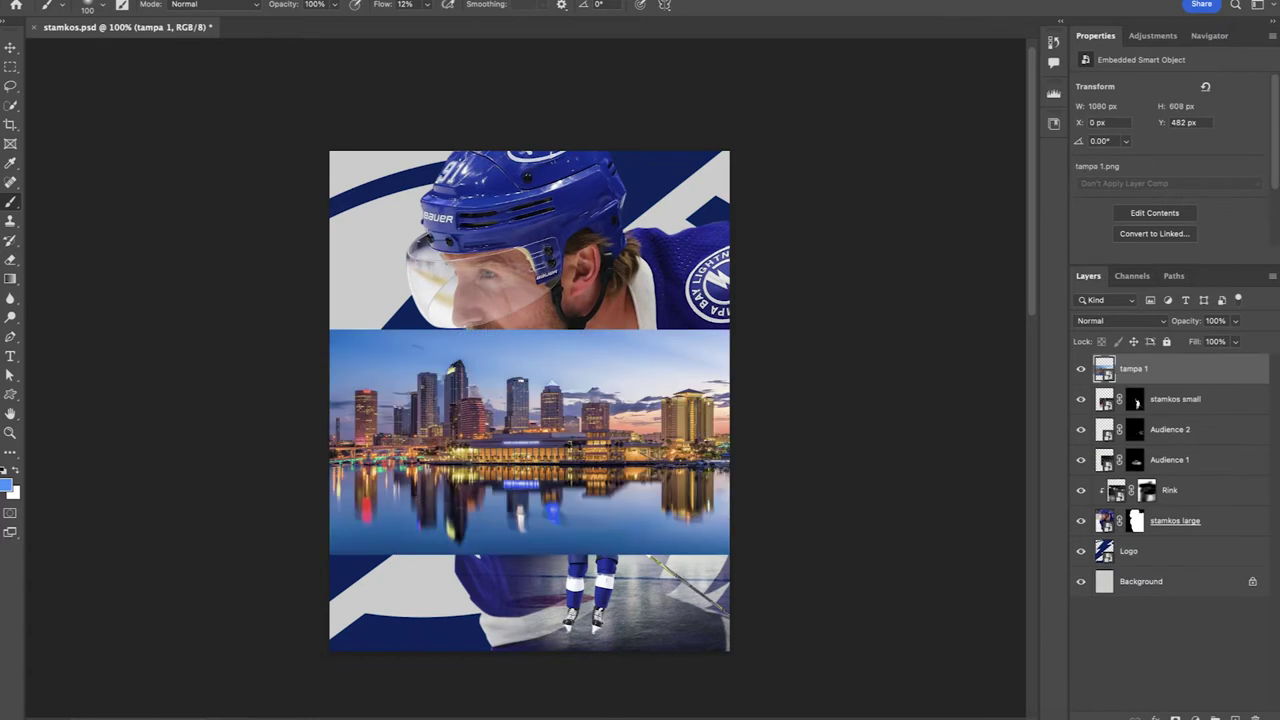
Place tampa 1 directly above Logo, scale it to 2402 × 1351 px and clip it to the logo
left_click_drag(1133, 369, 1150, 533)
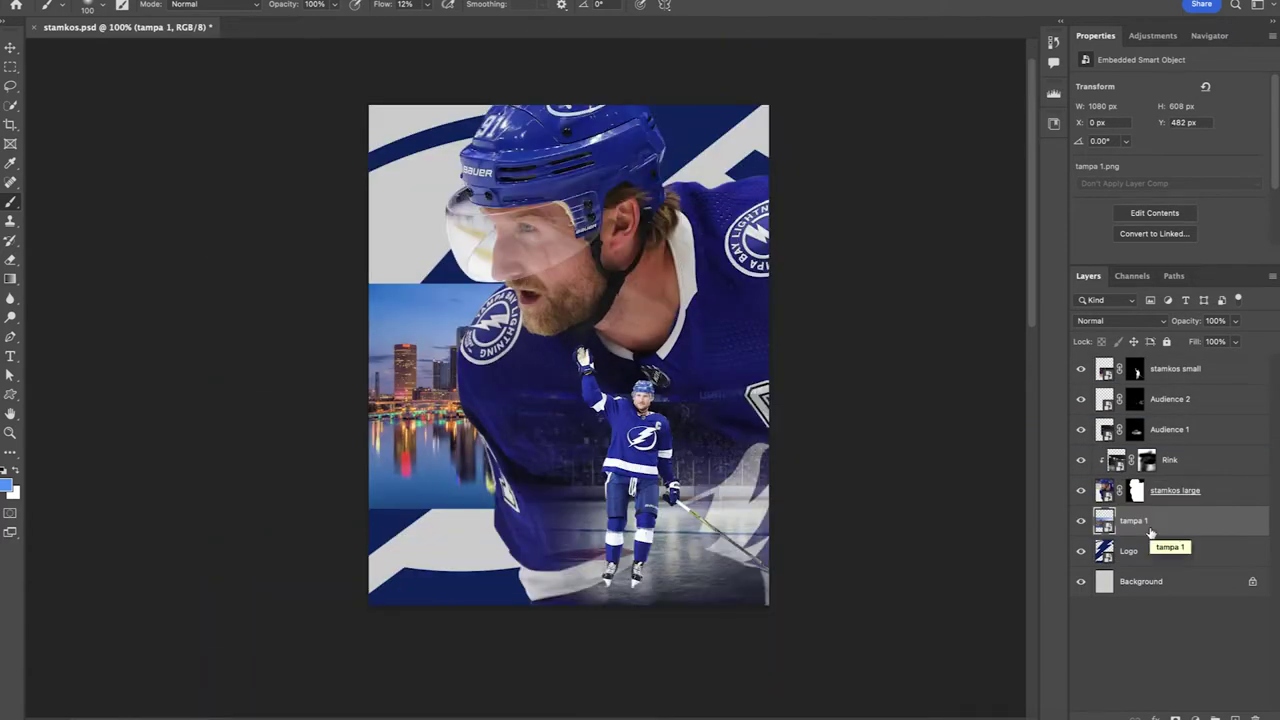
key("ctrl+t")
left_click_drag(569, 284, 569, 146)
left_click_drag(590, 256, 641, 212)
key("Return")
key("ctrl+alt+g")
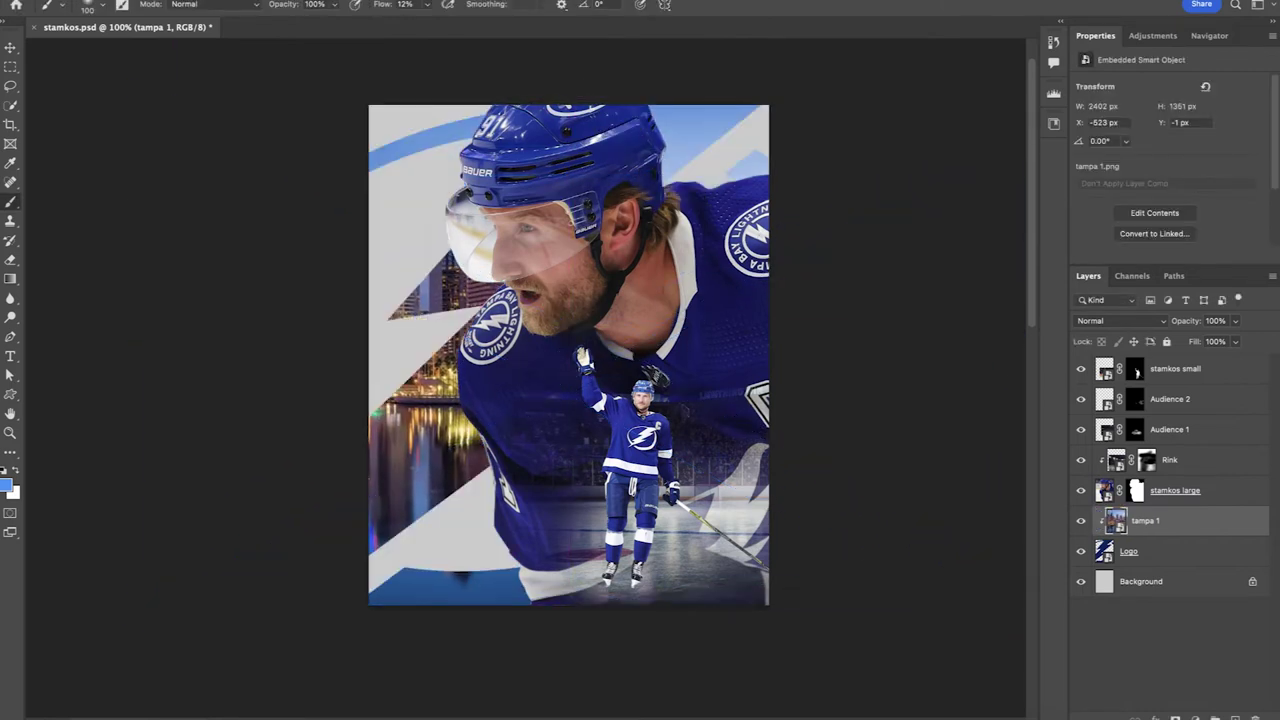
Enlarge the clipped tampa 1 image to 3055 × 1718 px and place it at X -1211 px, Y -368 px
key("ctrl+t")
left_click_drag(864, 404, 714, 402)
left_click_drag(891, 105, 960, 66)
left_click_drag(831, 200, 849, 200)
left_click_drag(773, 270, 770, 215)
key("ctrl+minus")
left_click_drag(497, 490, 497, 529)
key("shift+Left")
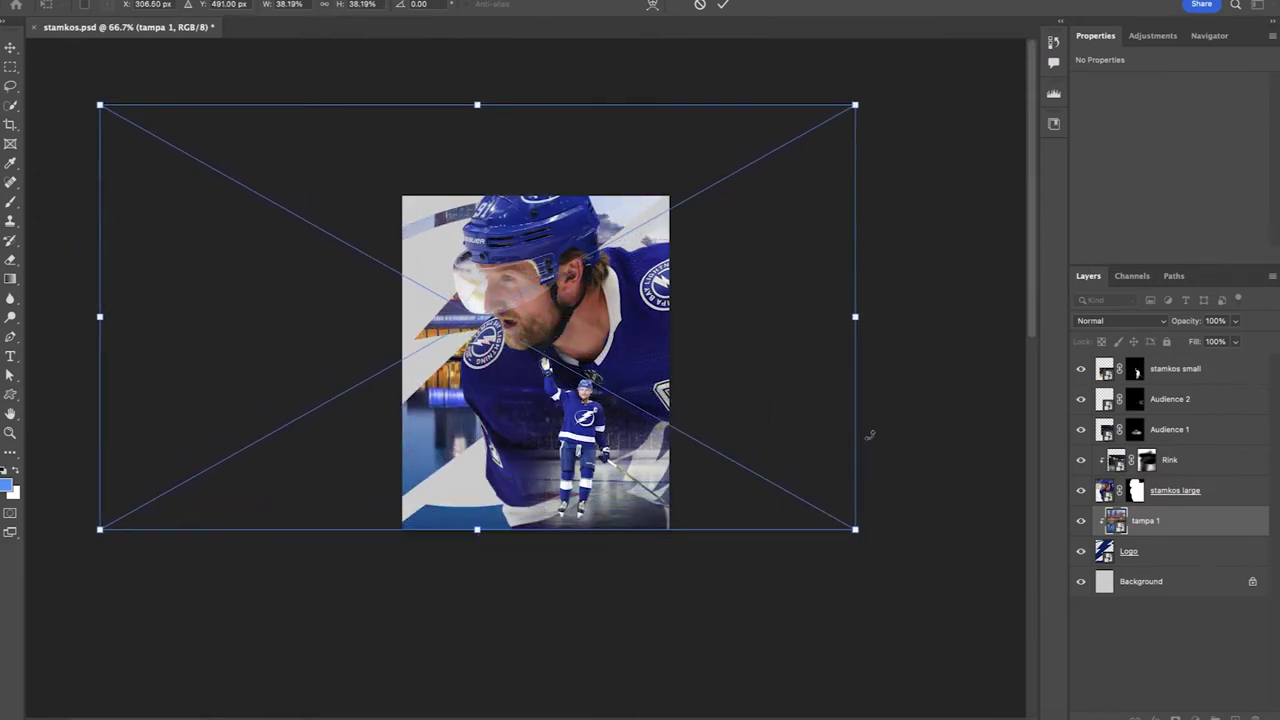
key("Return")
key("b")
Add a Hue/Saturation adjustment clipped above tampa 1 and set its saturation to -100
key("ctrl+plus")
key("ctrl+plus")
left_click_drag(764, 517, 714, 413)
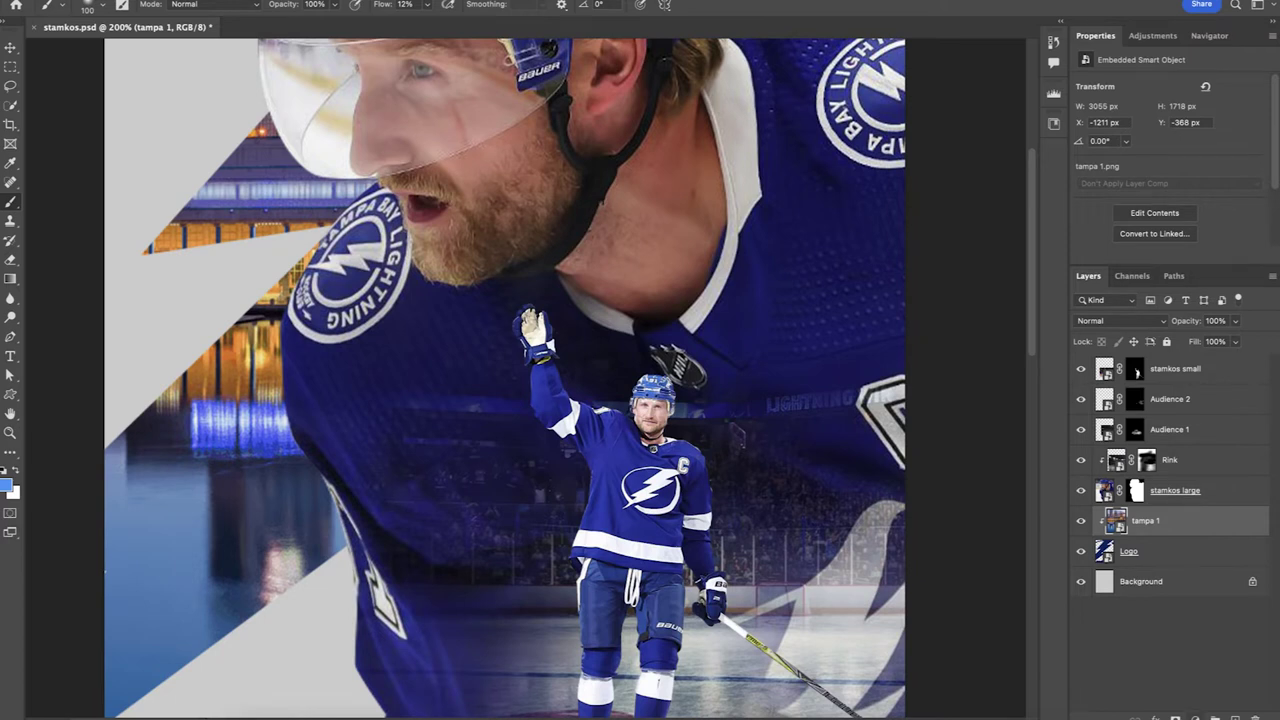
left_click(1196, 714)
left_click(1215, 540)
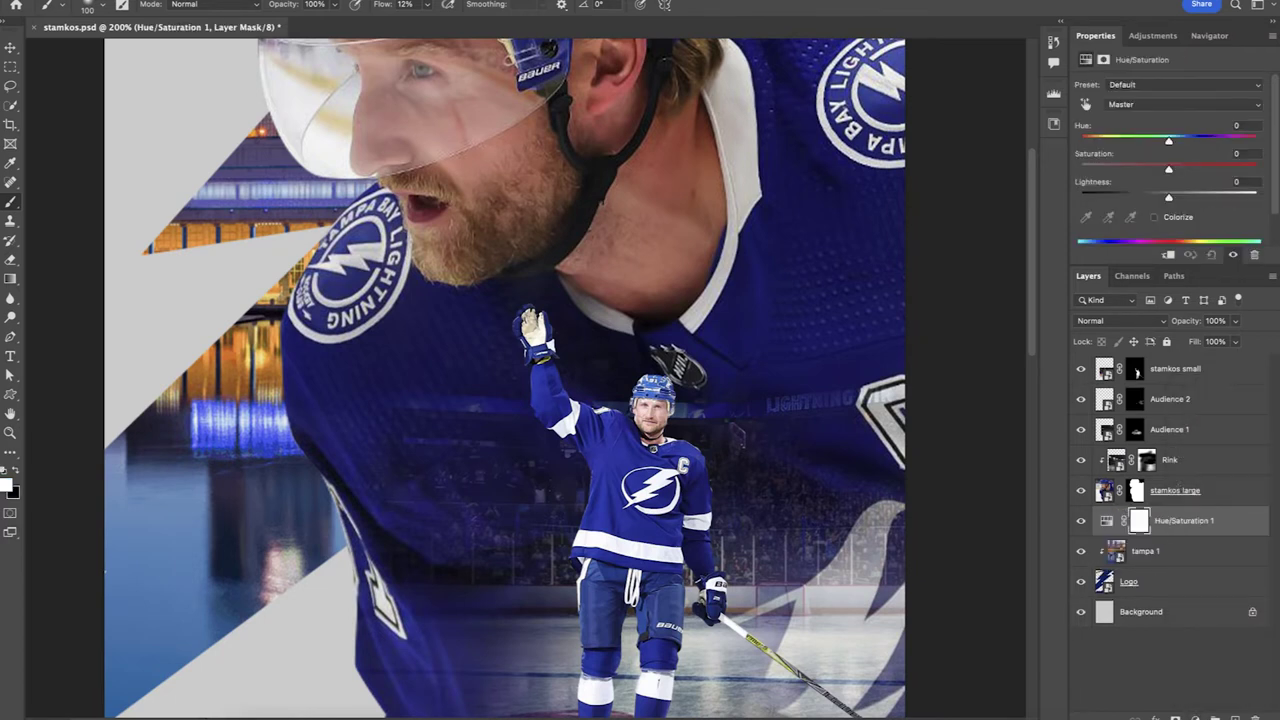
left_click(1104, 537, "alt")
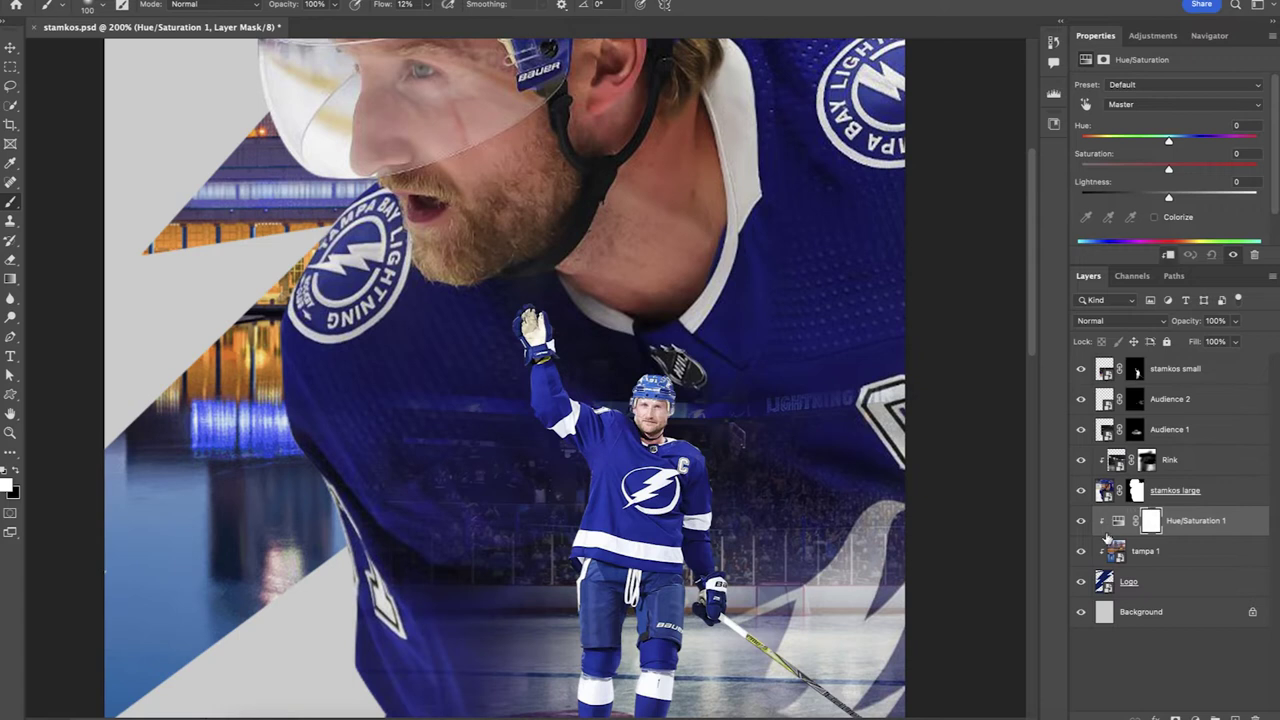
left_click_drag(1168, 169, 1080, 169)
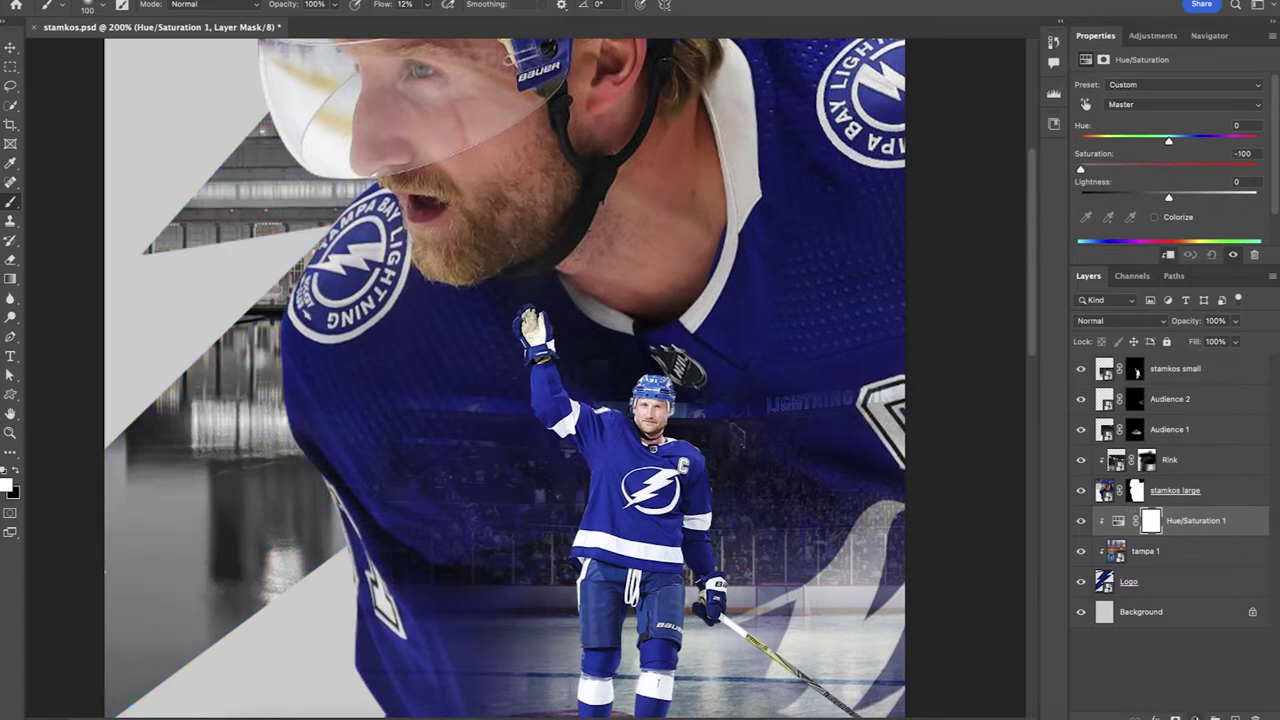
Add a clipped Gradient Map above Hue/Saturation 1 and swap its color stops to run from black to white
left_click(1196, 714)
left_click(1205, 674)
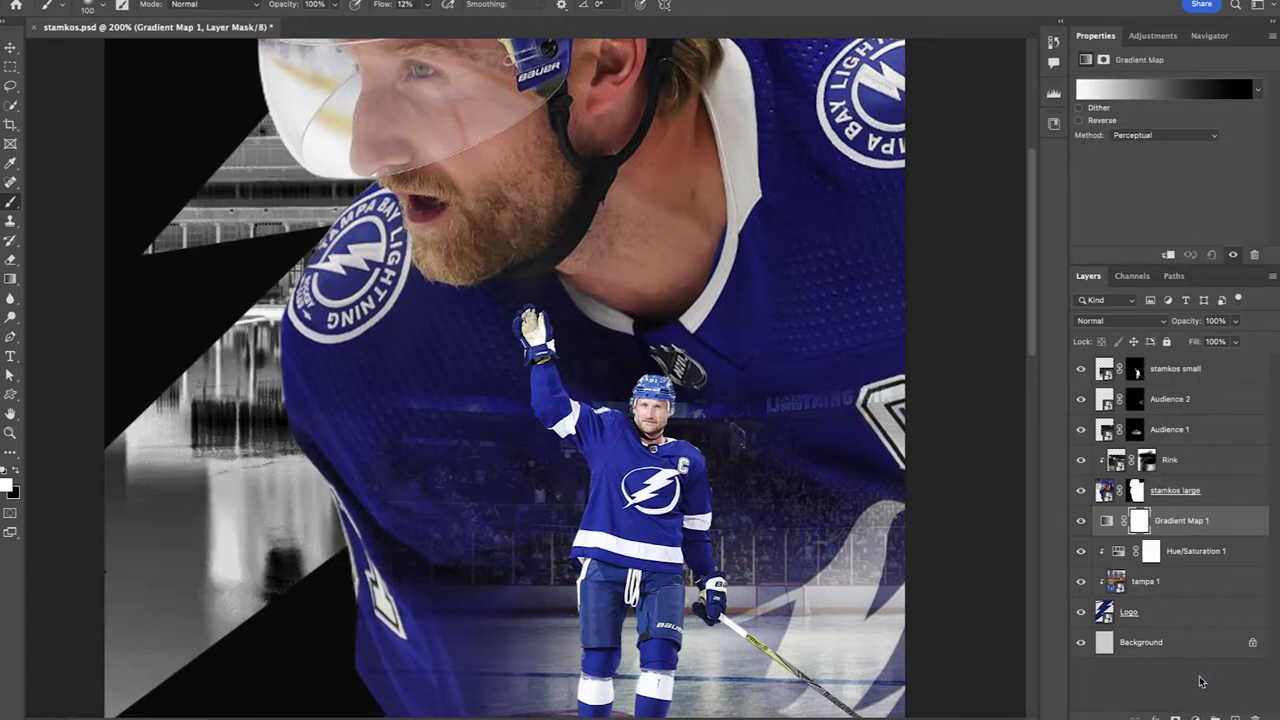
key("super+alt+g")
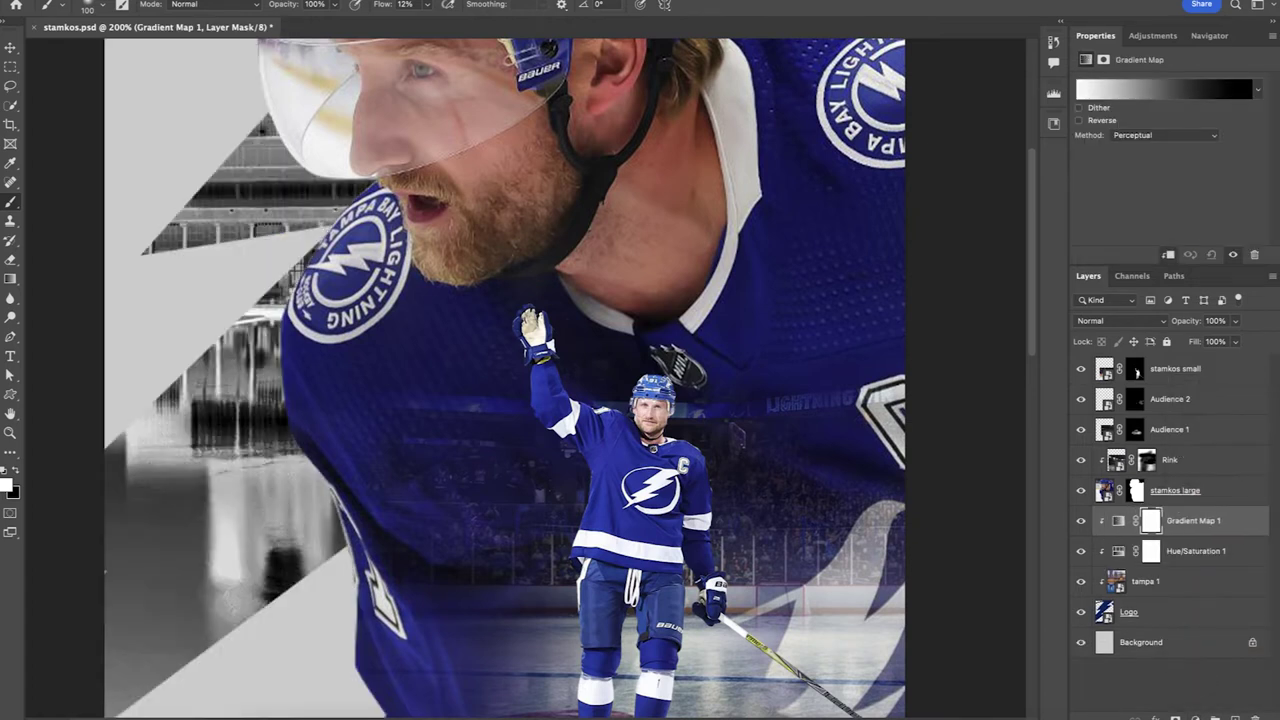
left_click(1164, 89)
left_click_drag(931, 506, 1091, 506)
left_click_drag(1221, 506, 931, 506)
left_click_drag(1091, 506, 1225, 515)
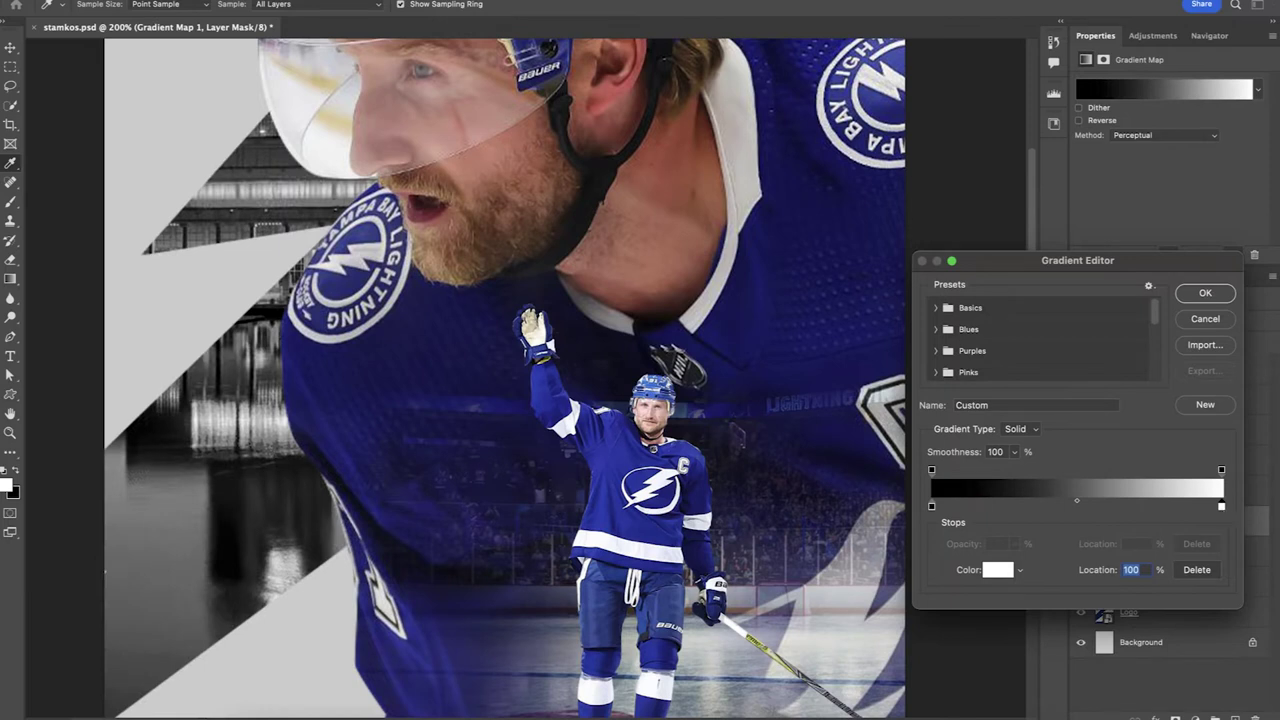
Set the Gradient Map's dark stop to 0b152f and its light stop to 3a6bbb
double_click(931, 506)
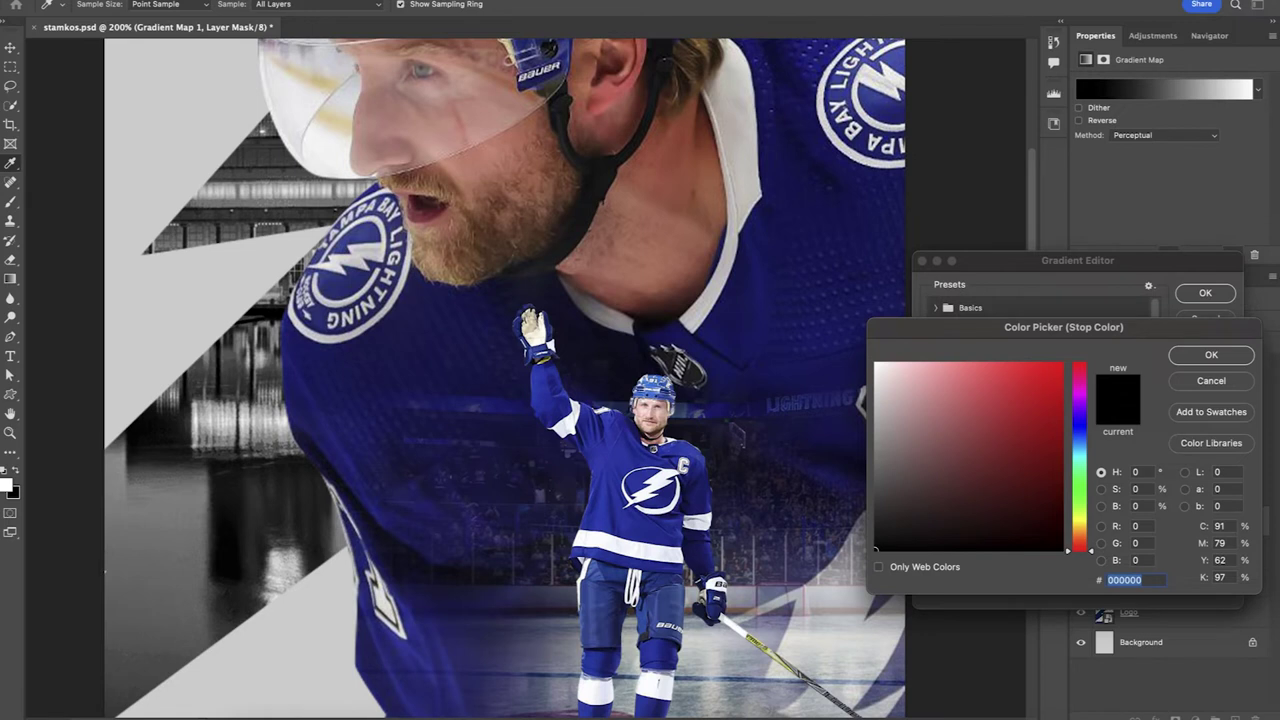
type("0b")
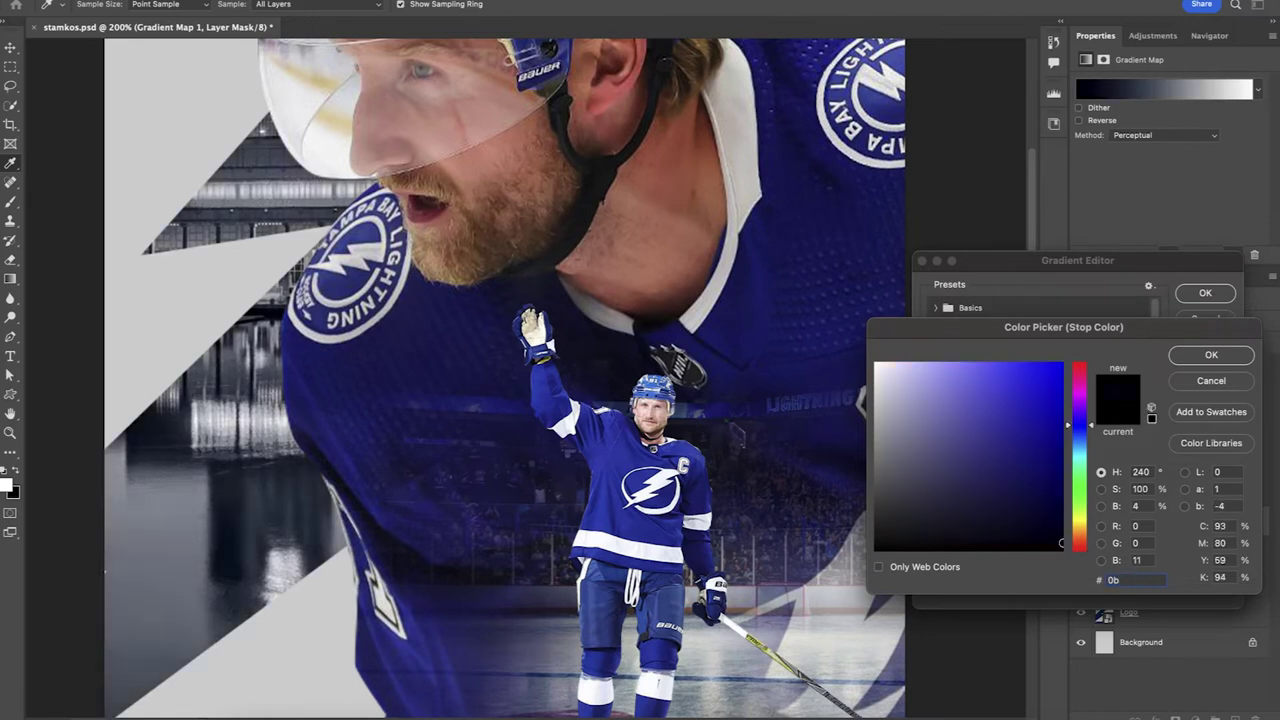
type("152f")
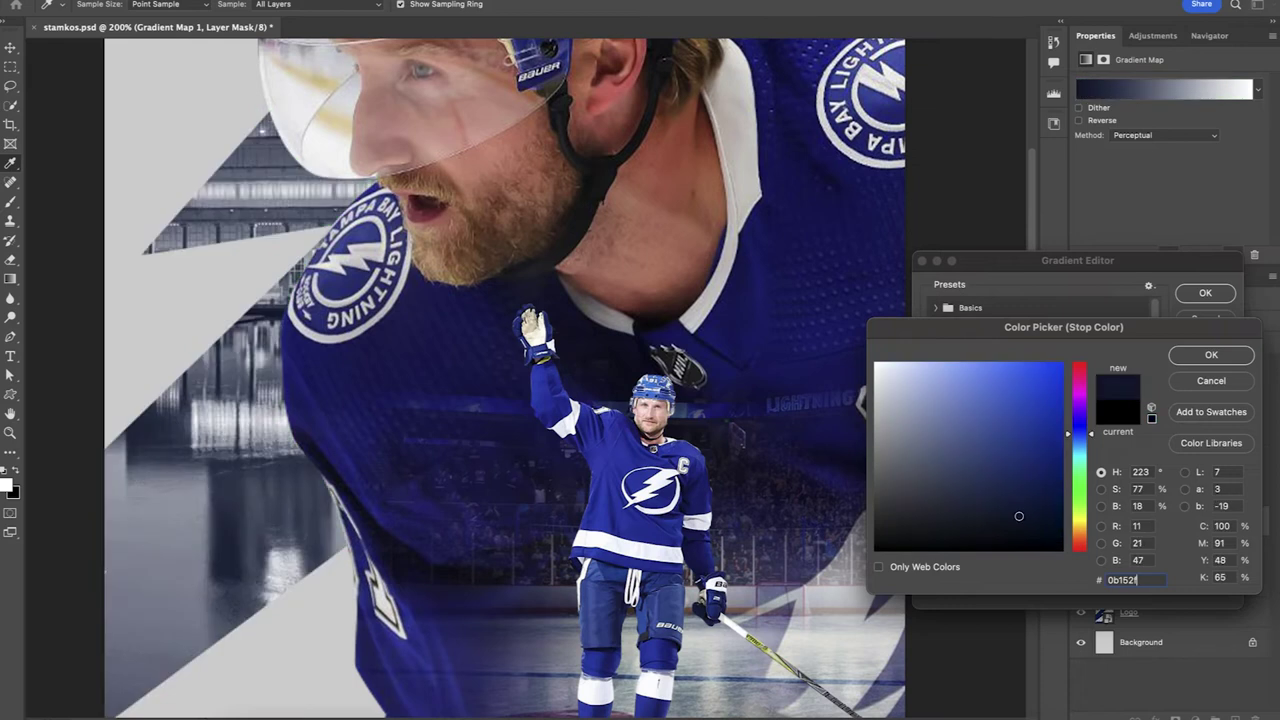
key("Return")
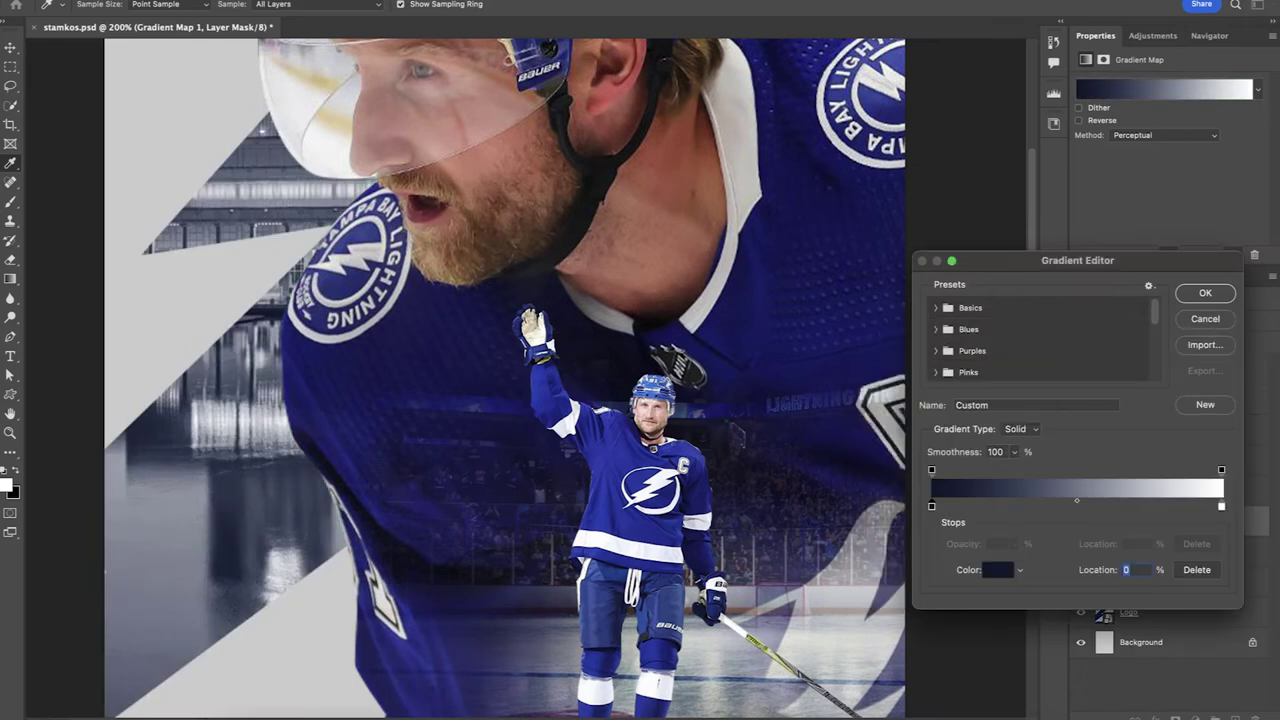
left_click(1221, 507)
left_click(998, 570)
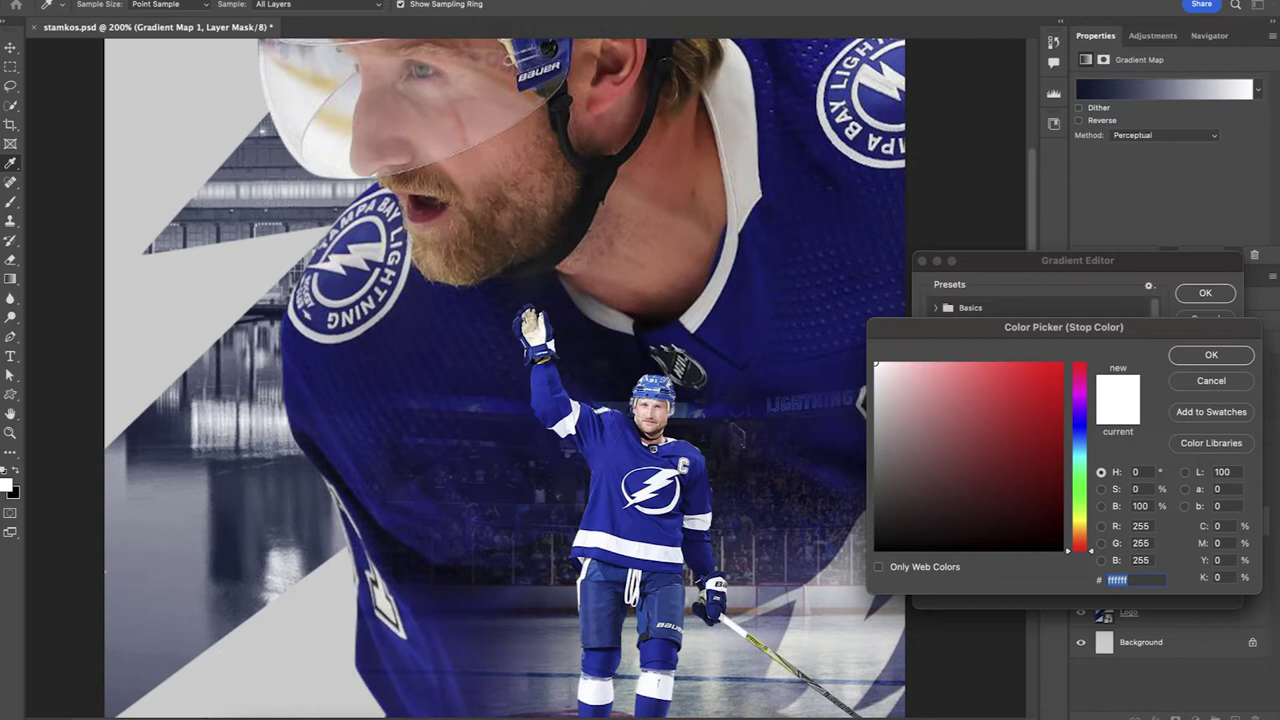
type("3a6bbb")
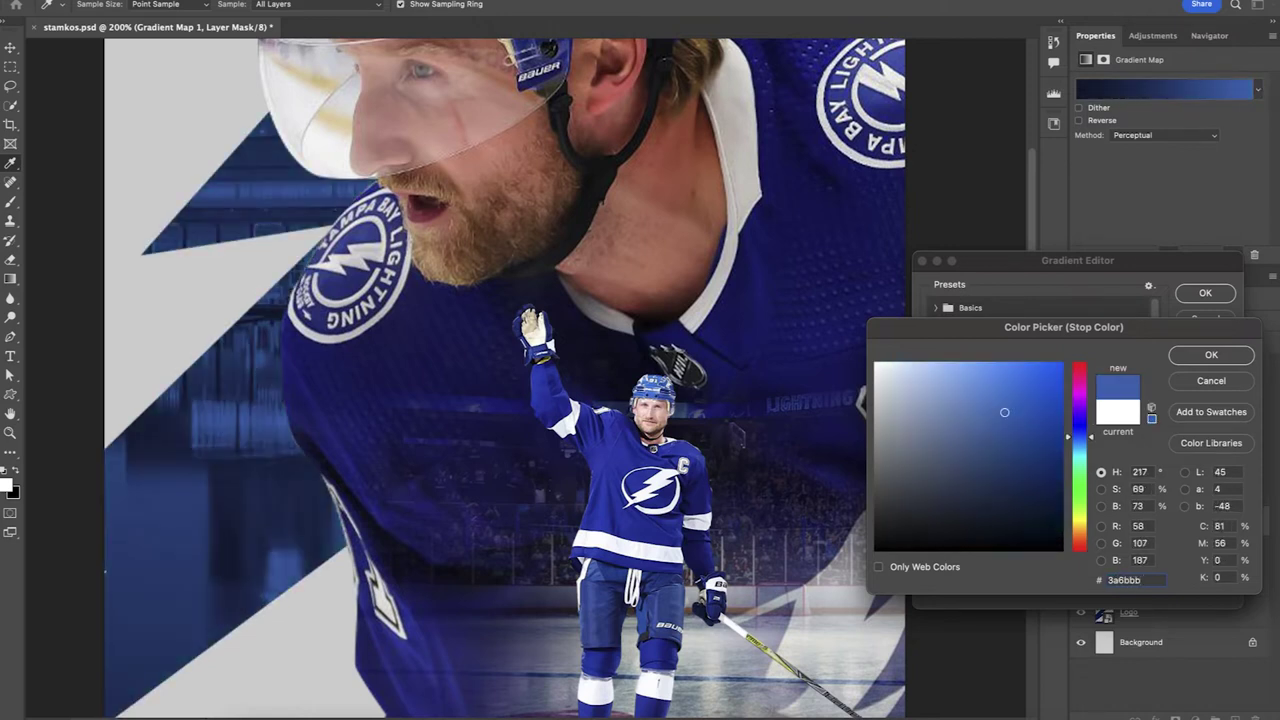
left_click(1220, 357)
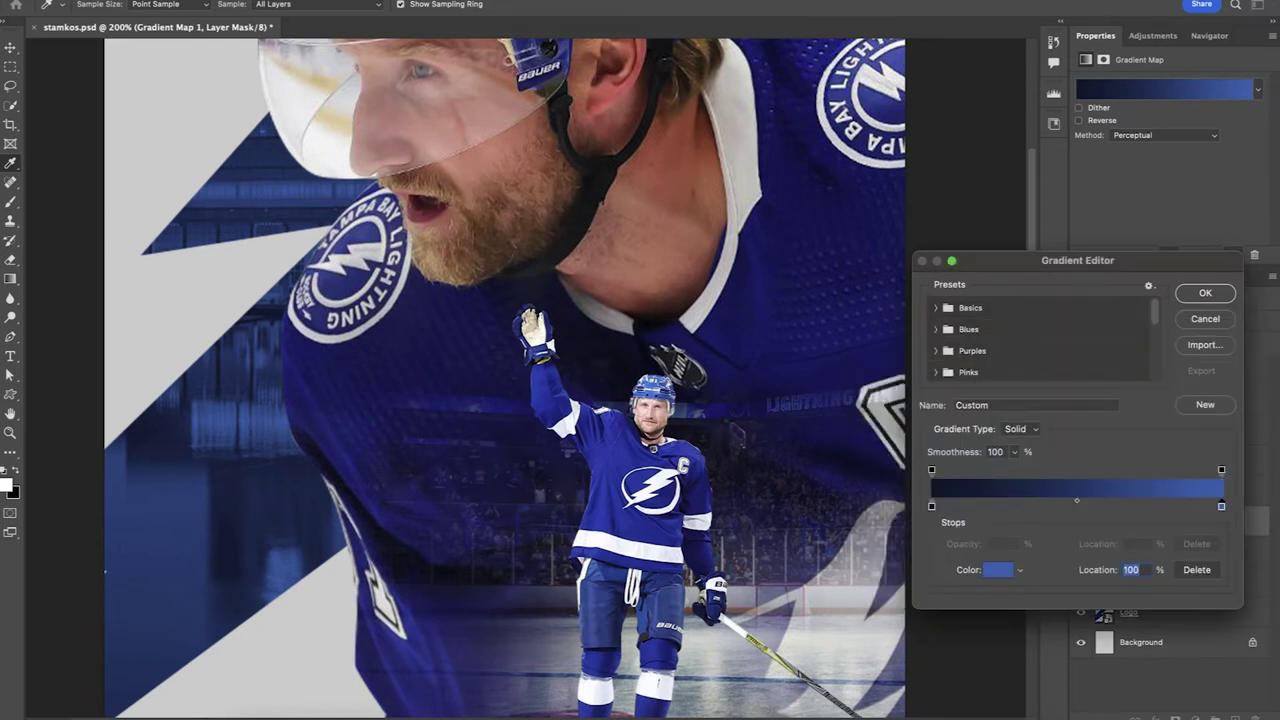
key("Return")
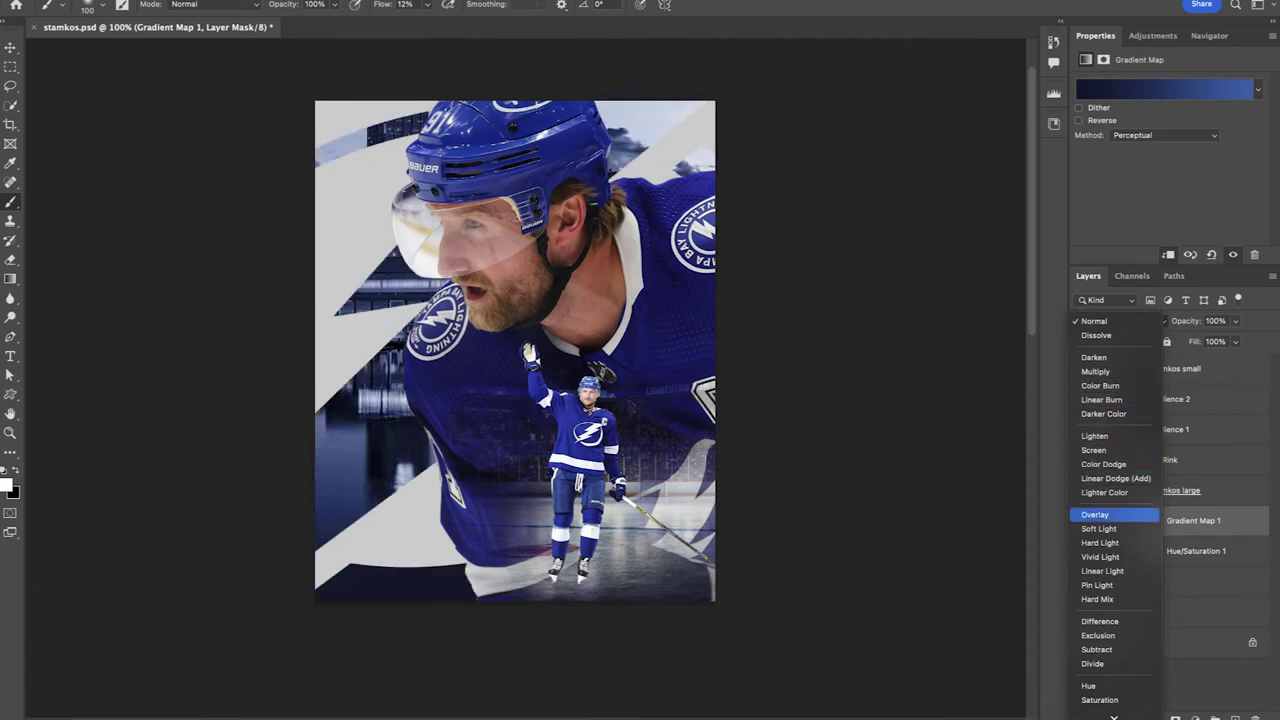
Set the Gradient Map's blend mode to Hard Light and reduce tampa 1 to 68% opacity
left_click(1133, 542)
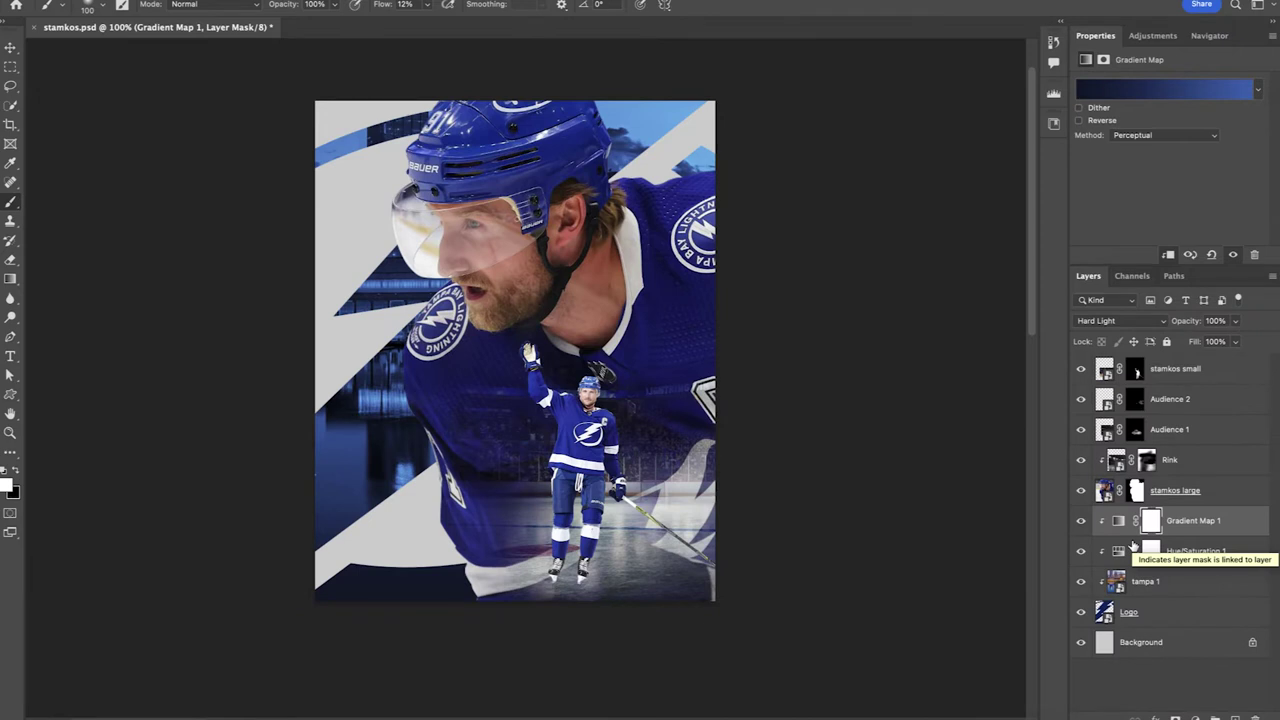
left_click(1146, 582)
left_click_drag(1187, 321, 1157, 321)
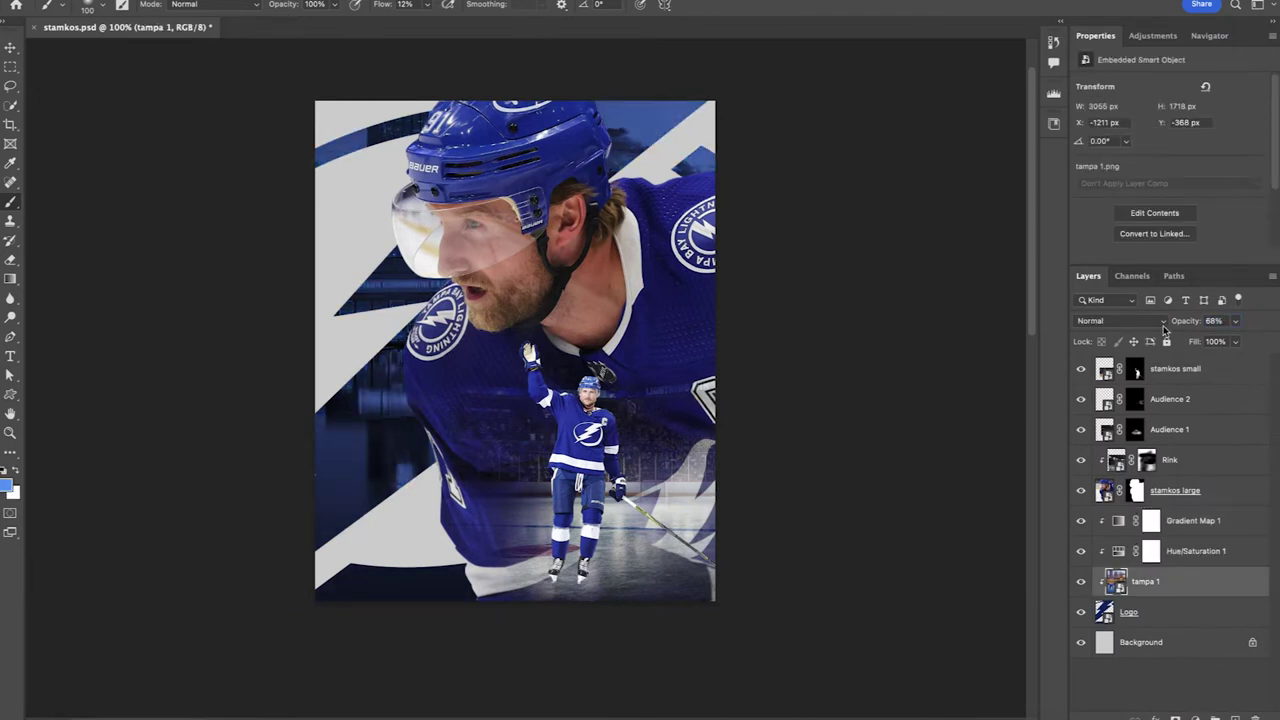
Add a 419fff solid color fill layer above Audience 2 and set its blend mode to Multiply
left_click(1190, 716)
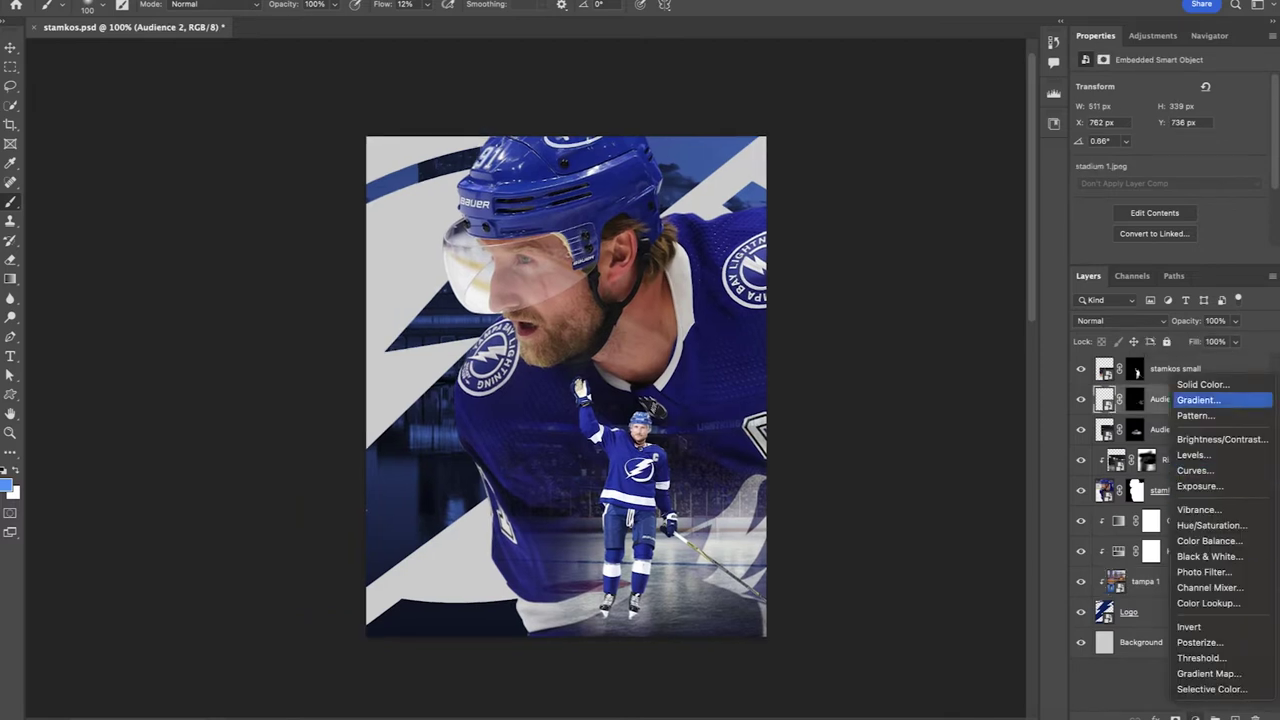
left_click(1205, 384)
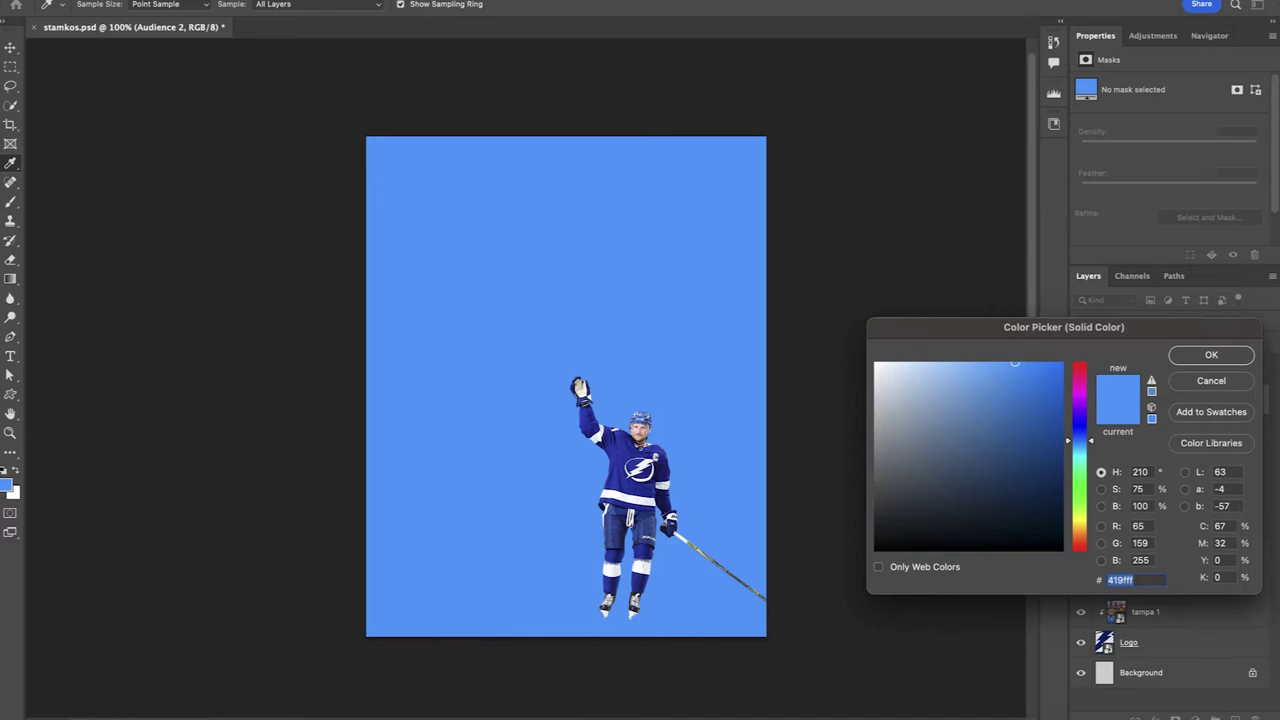
left_click(1211, 355)
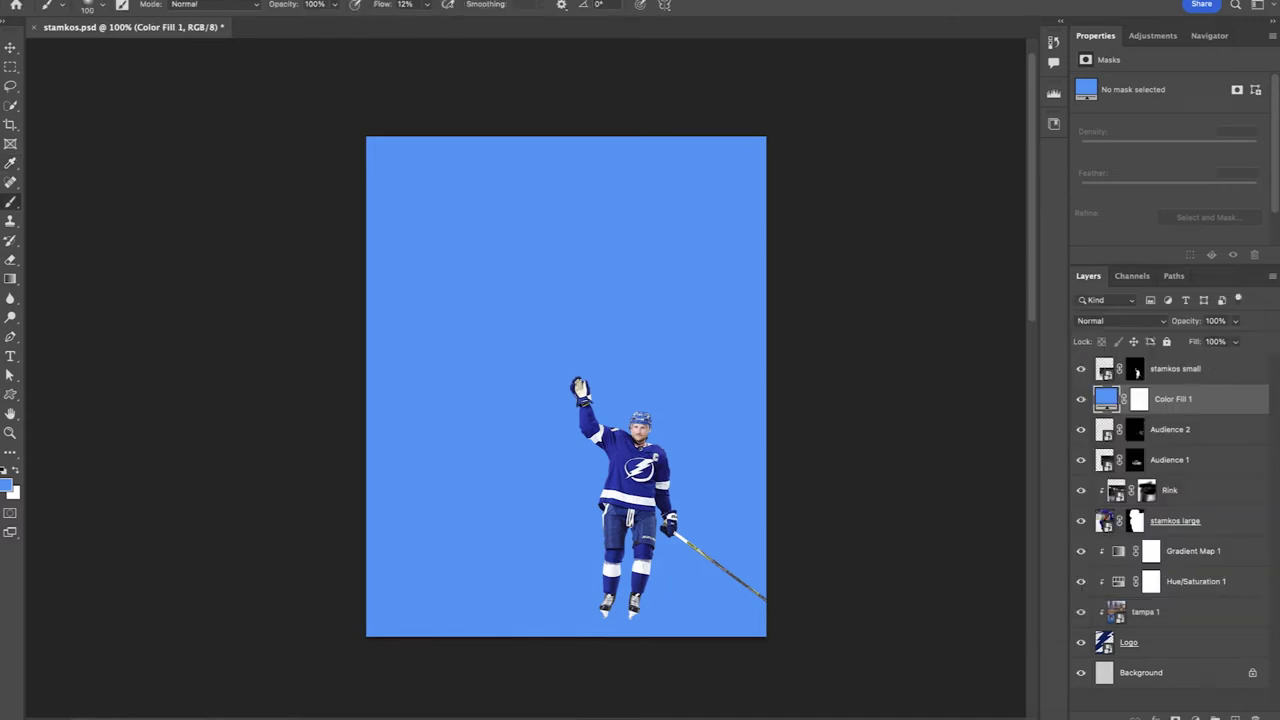
left_click(1112, 321)
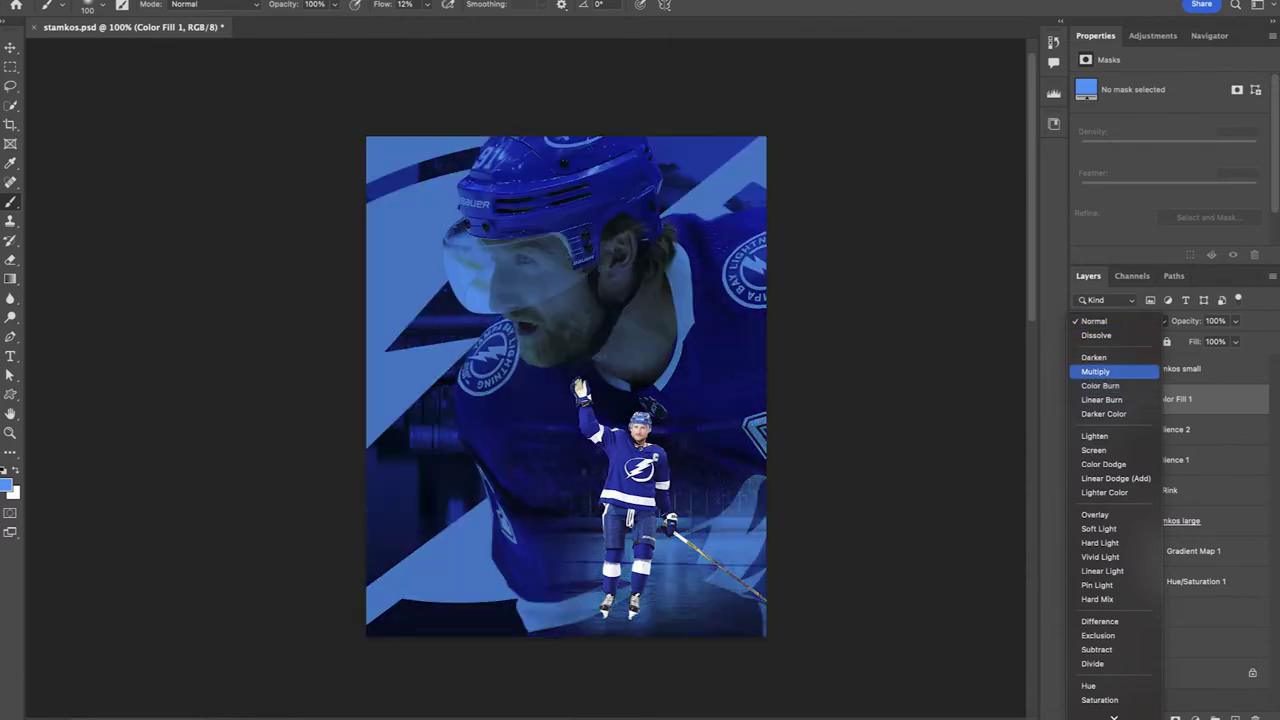
left_click(1117, 372)
Invert the Multiply fill's mask and paint the blue tint back over the ice beside the small player's stick
left_click(1139, 399)
key("super+i")
mouse_move(800, 470)
left_mouse_down()
mouse_move(768, 424)
mouse_move(656, 549)
left_mouse_up()
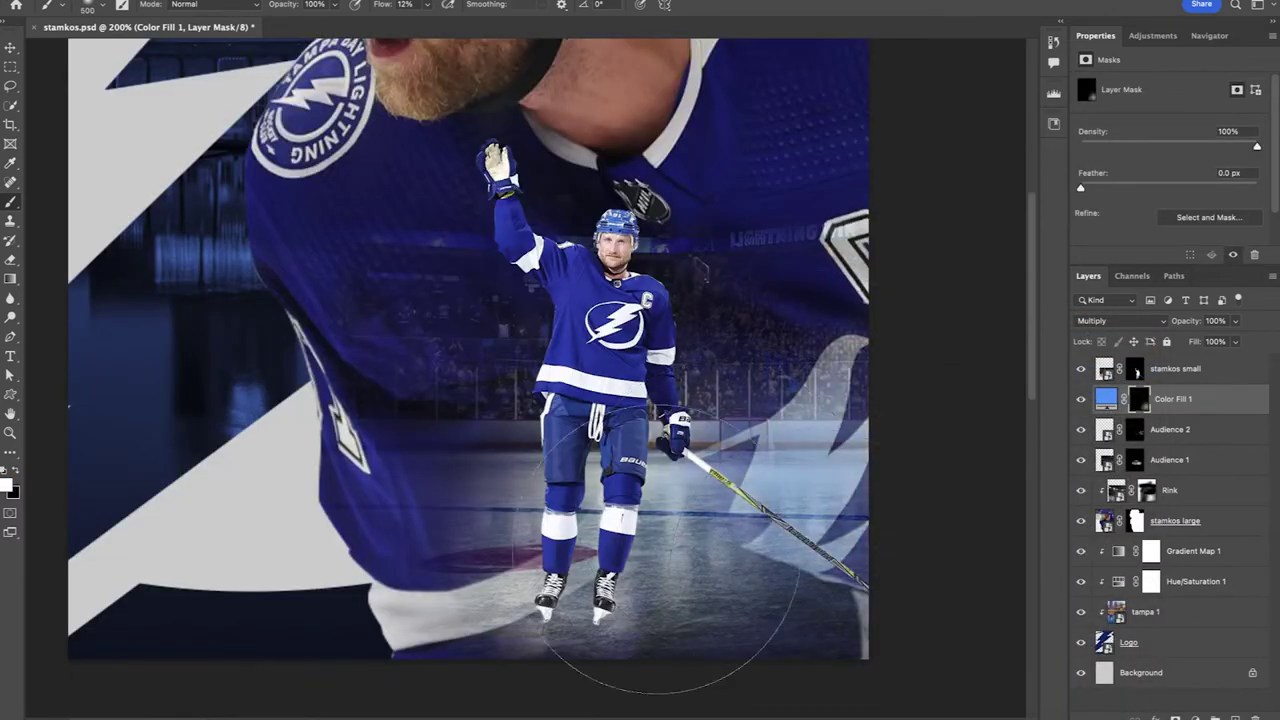
Resize the brush and paint the Multiply fill's mask over the crowd and ice around the small player
key("bracketleft")
key("bracketleft")
key("bracketleft")
key("bracketleft")
key("bracketleft")
key("bracketleft")
key("bracketleft")
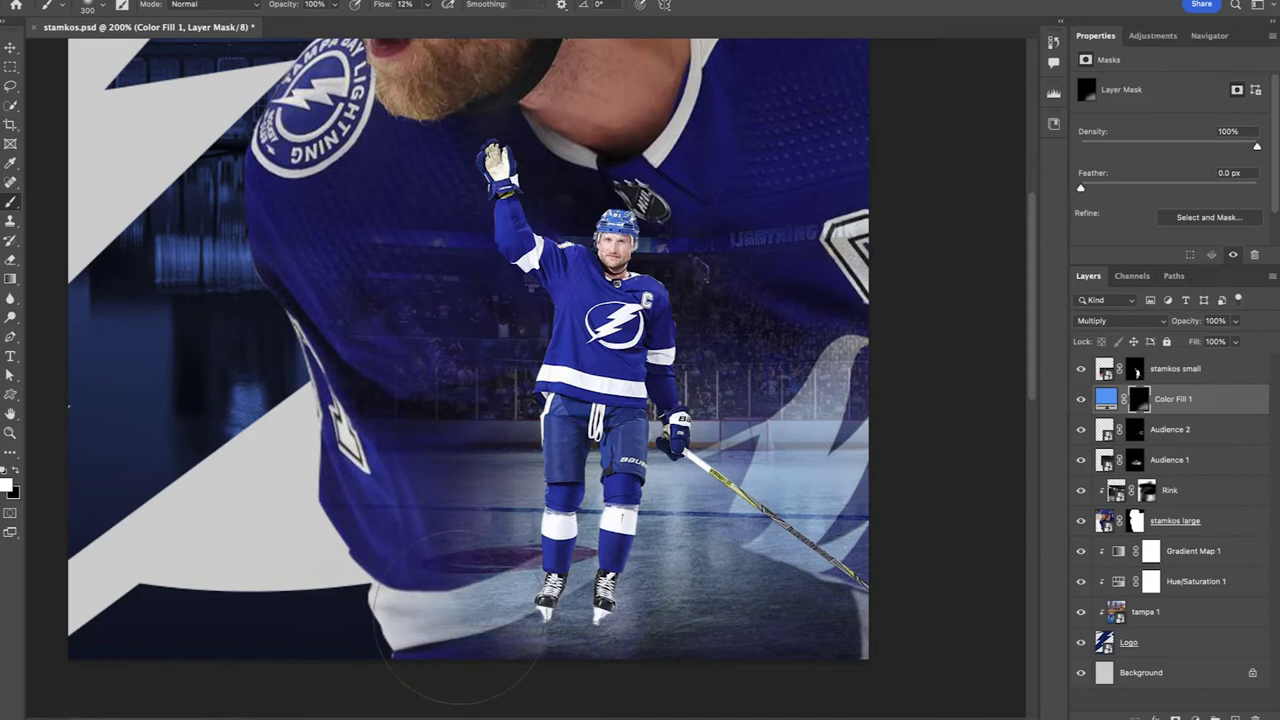
key("bracketright")
key("bracketright")
key("bracketright")
key("bracketright")
mouse_move(421, 317)
left_mouse_down()
mouse_move(712, 336)
mouse_move(680, 470)
mouse_move(612, 517)
left_mouse_up()
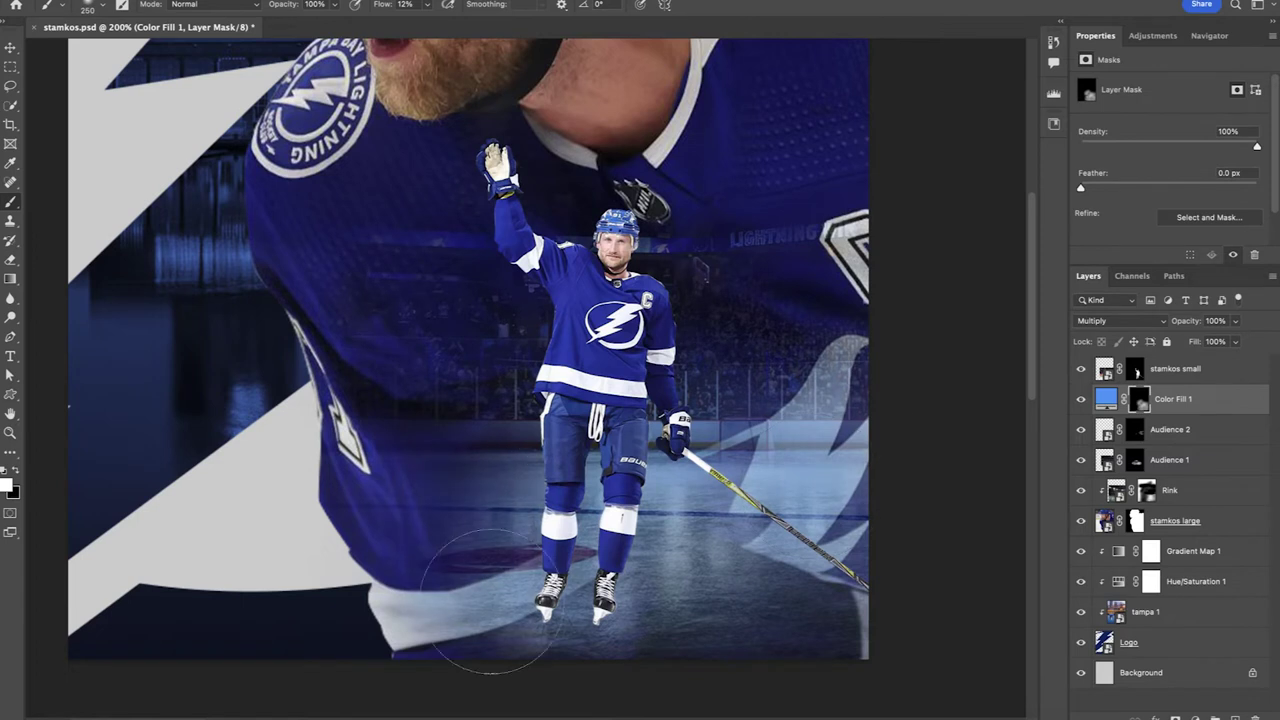
scroll(916, 516, "up", 2)
scroll(916, 516, "right", 1)
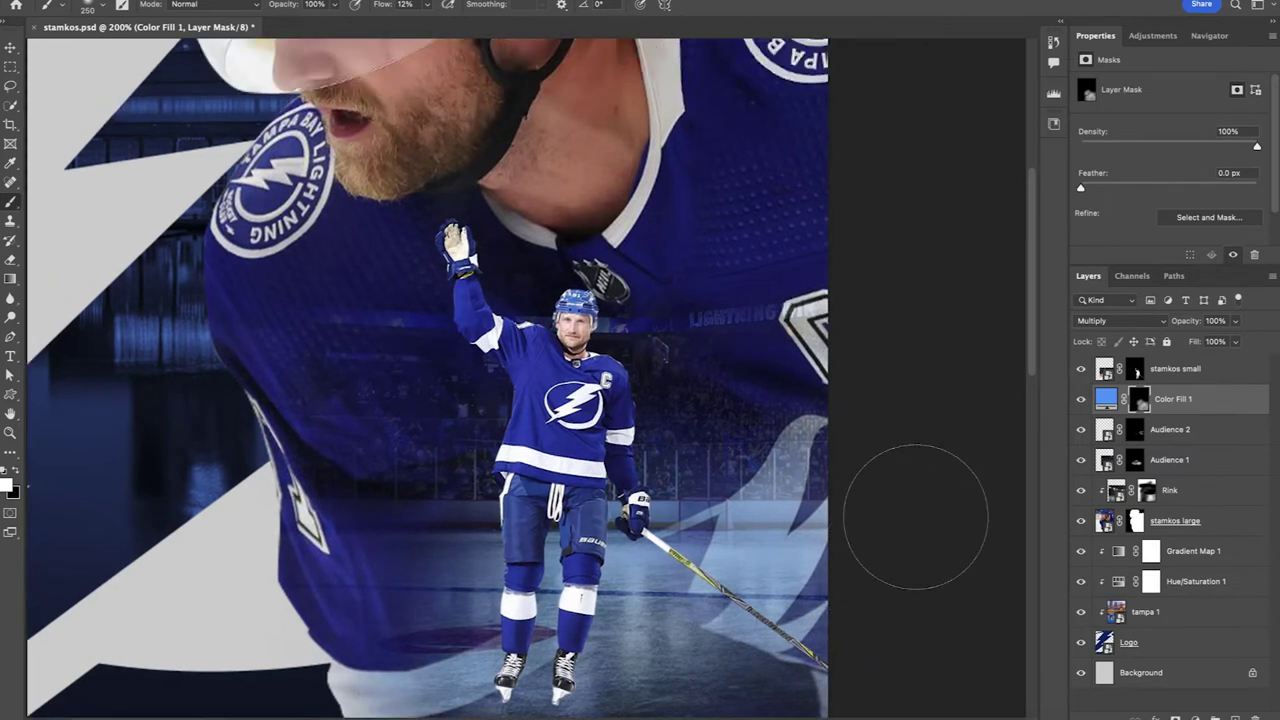
Add a second solid color fill layer with color 007eff above Color Fill 1
left_click(1195, 717)
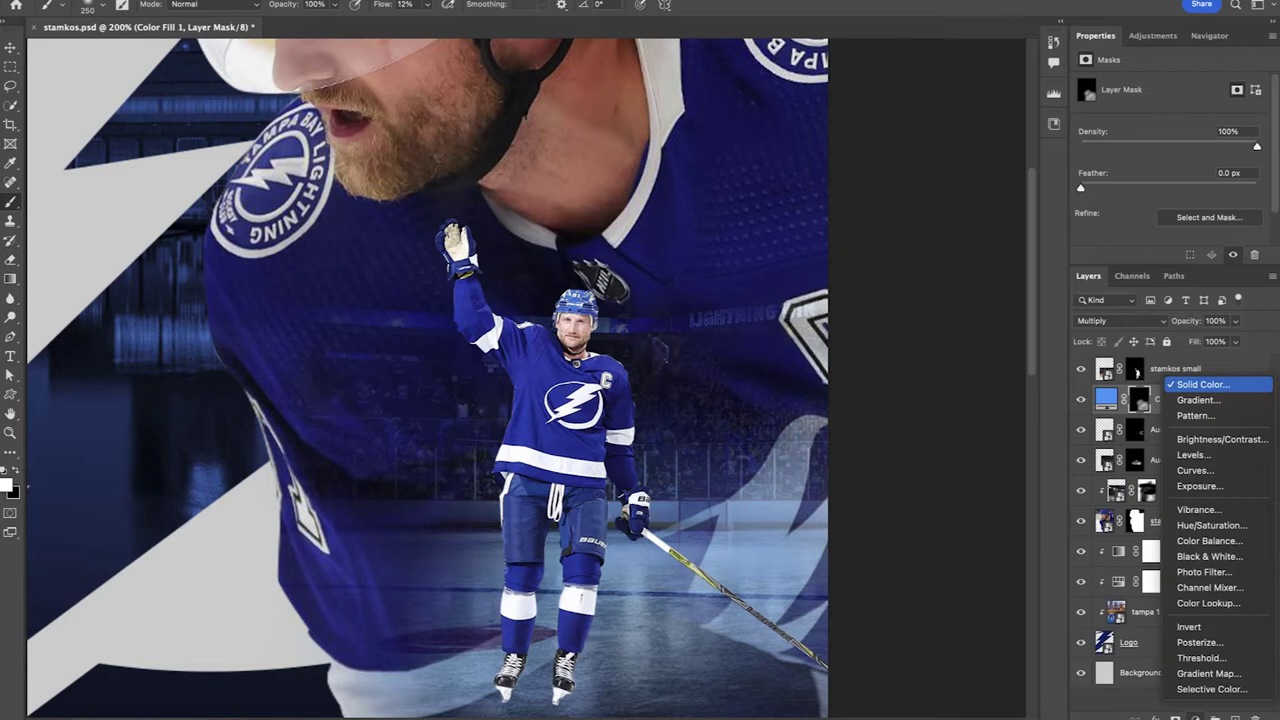
left_click(1203, 384)
type("00")
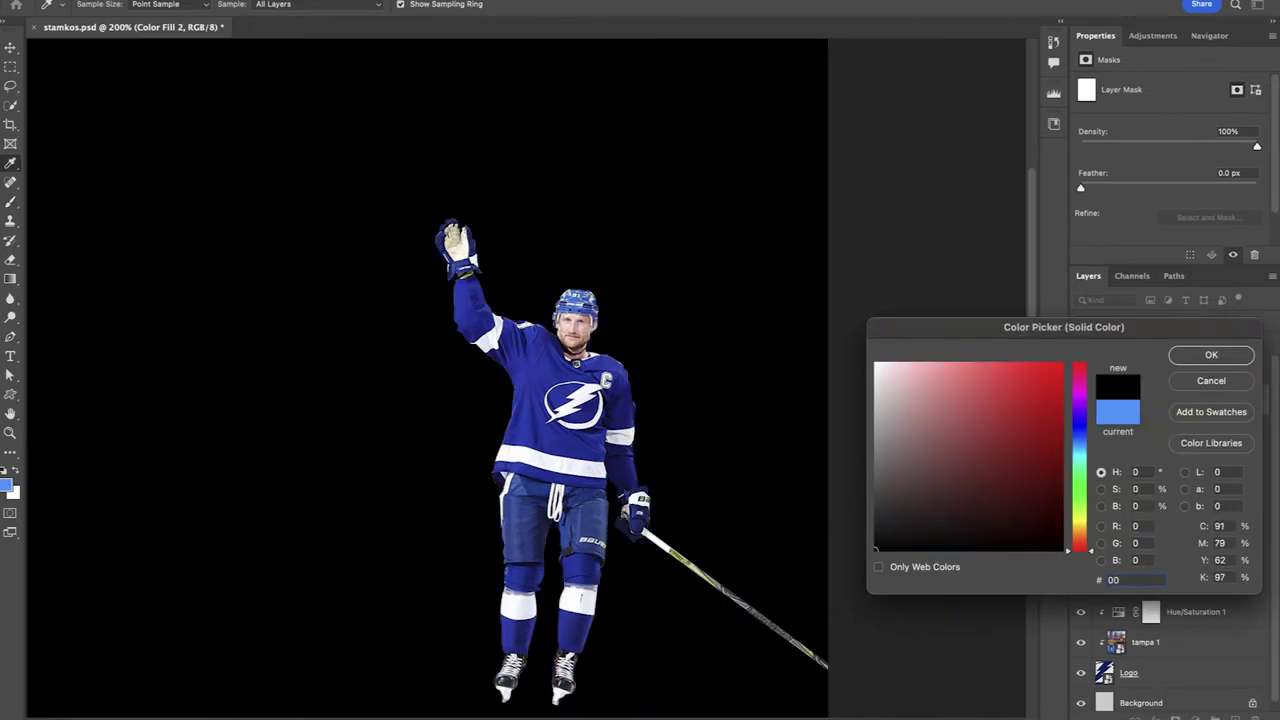
type("73")
key("BackSpace")
type("e")
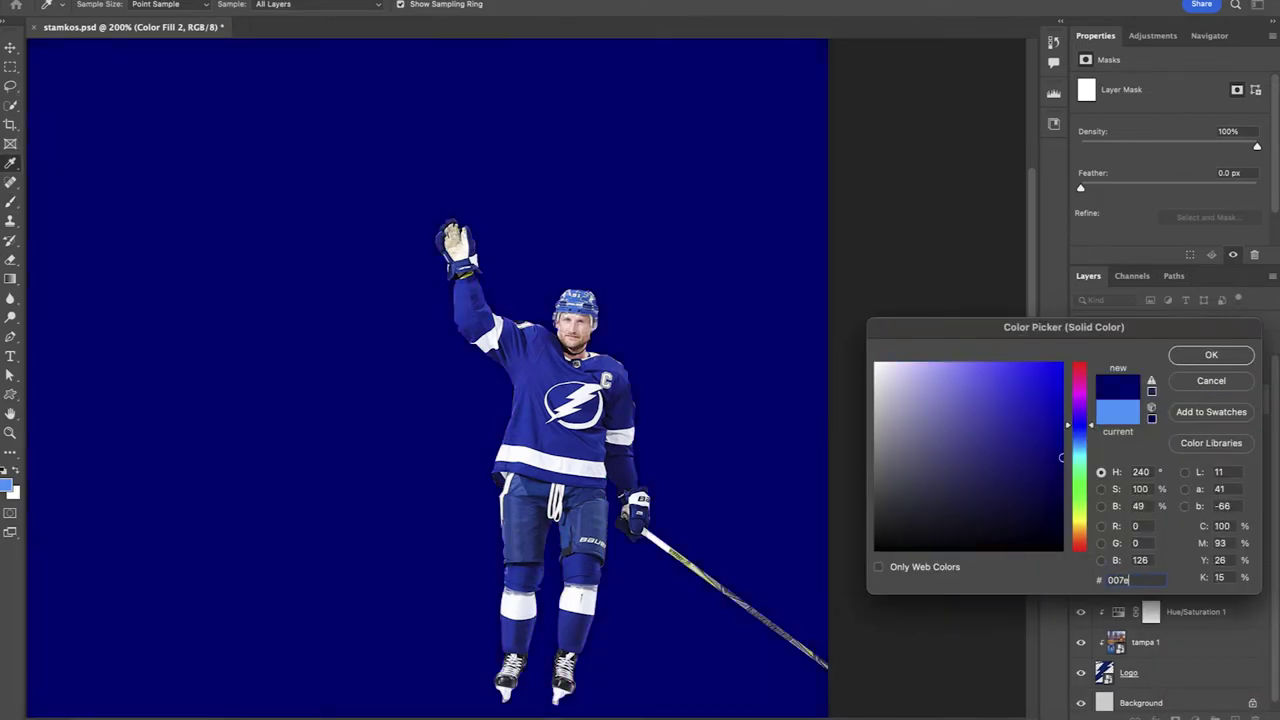
type("ff")
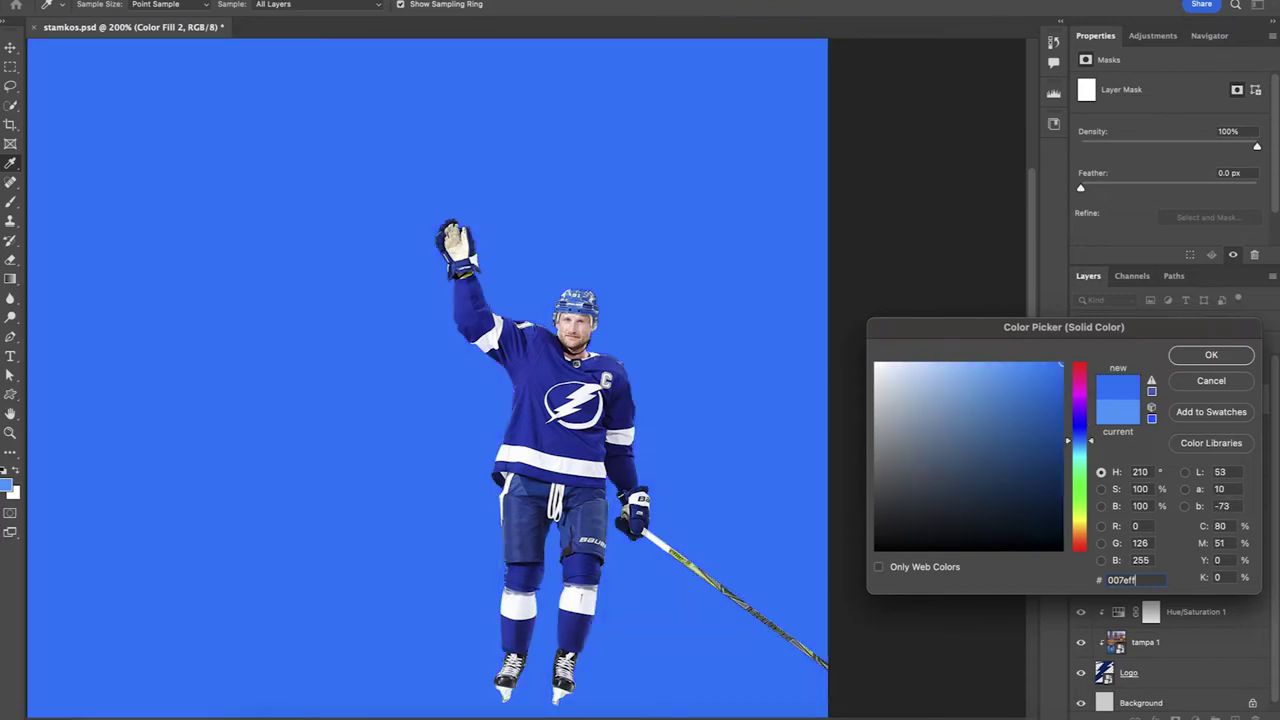
left_click(1205, 356)
key("b")
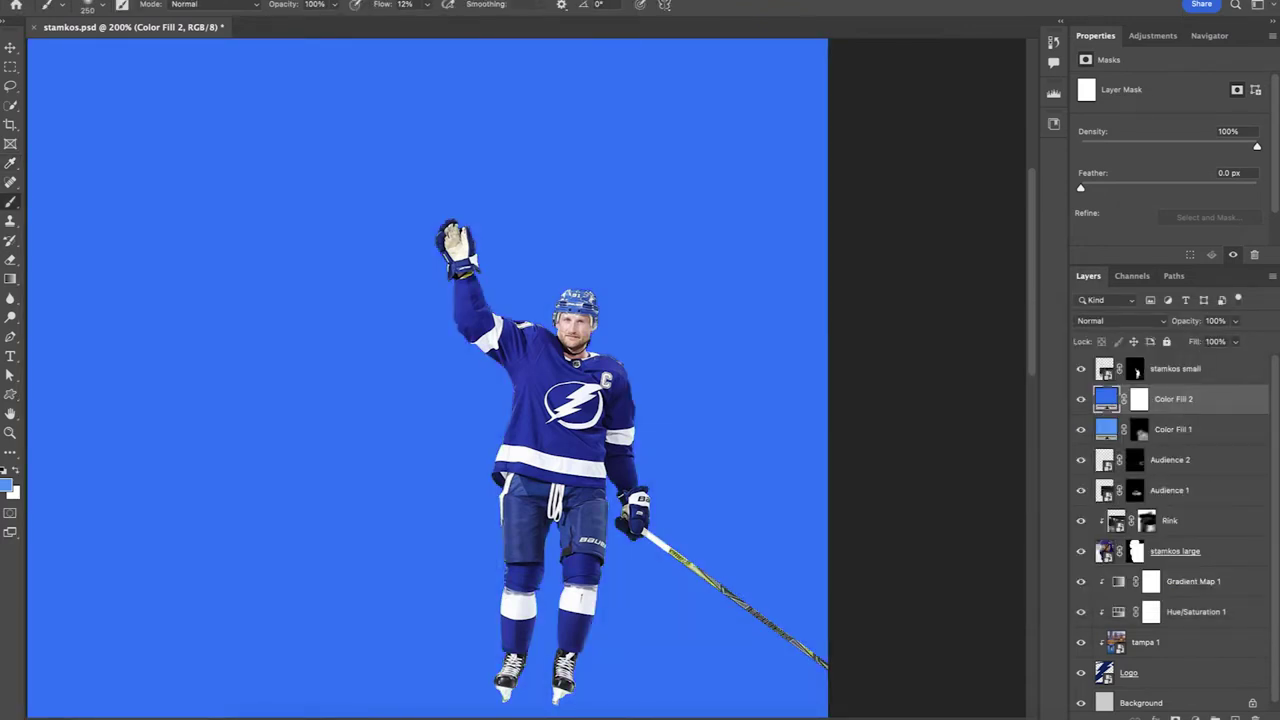
Set Color Fill 2 to Overlay at 50% opacity and invert its layer mask
left_click(1120, 321)
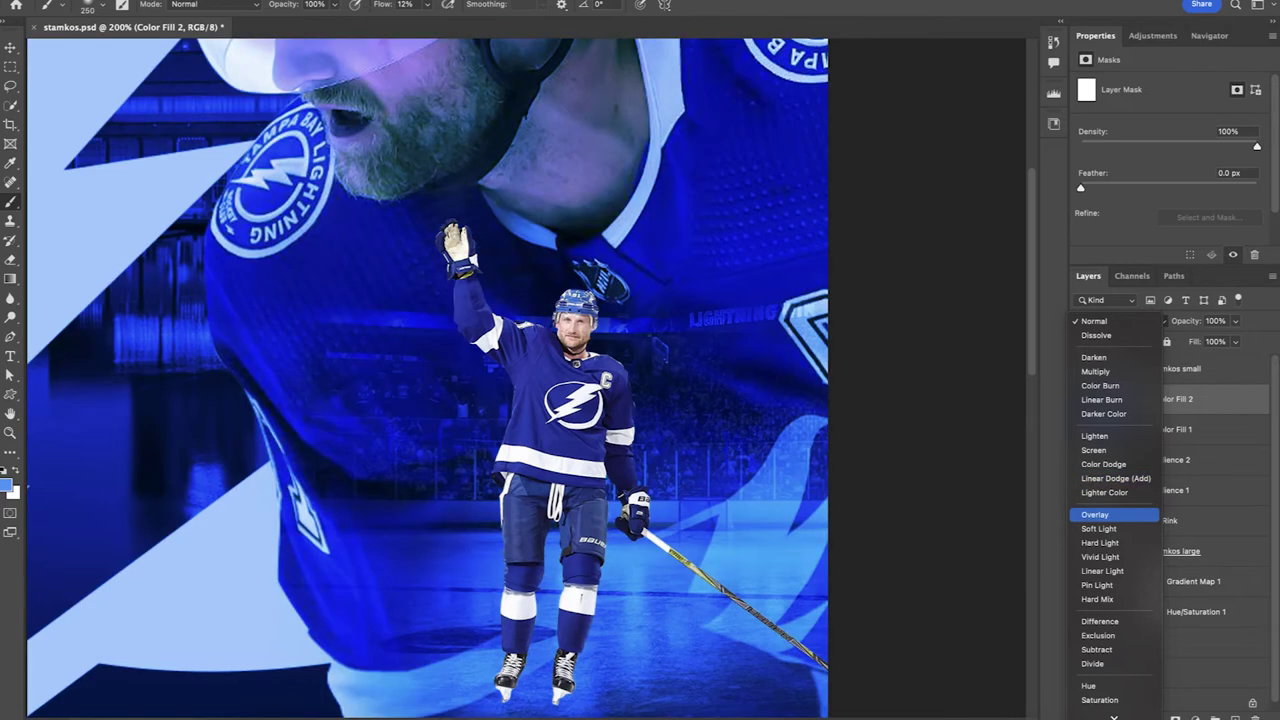
left_click(1118, 515)
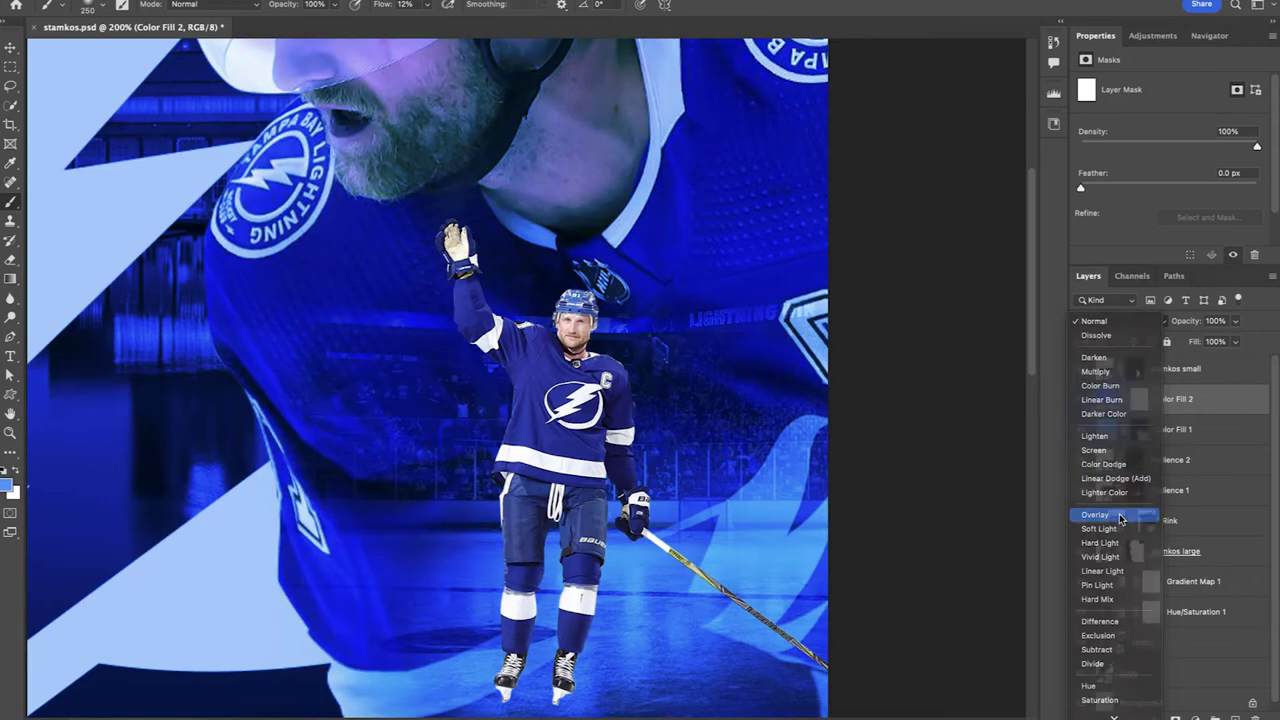
left_click(1139, 399)
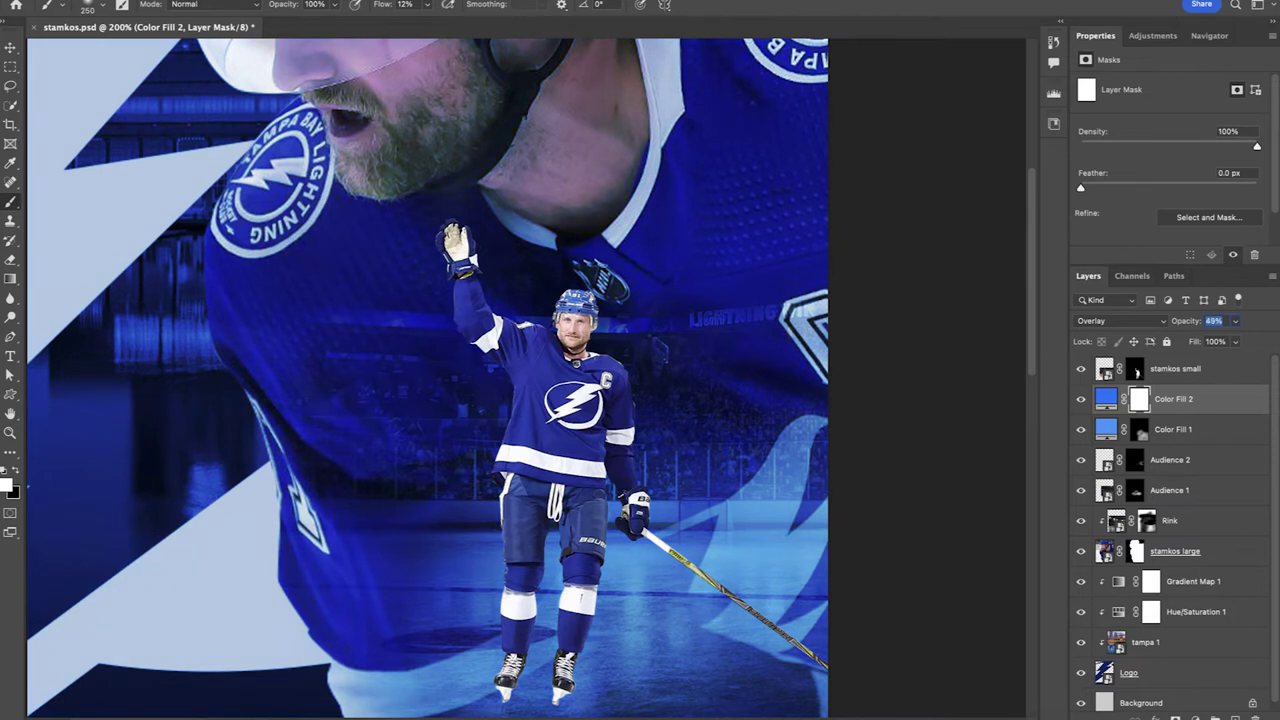
type("50")
key("Return")
key("ctrl+i")
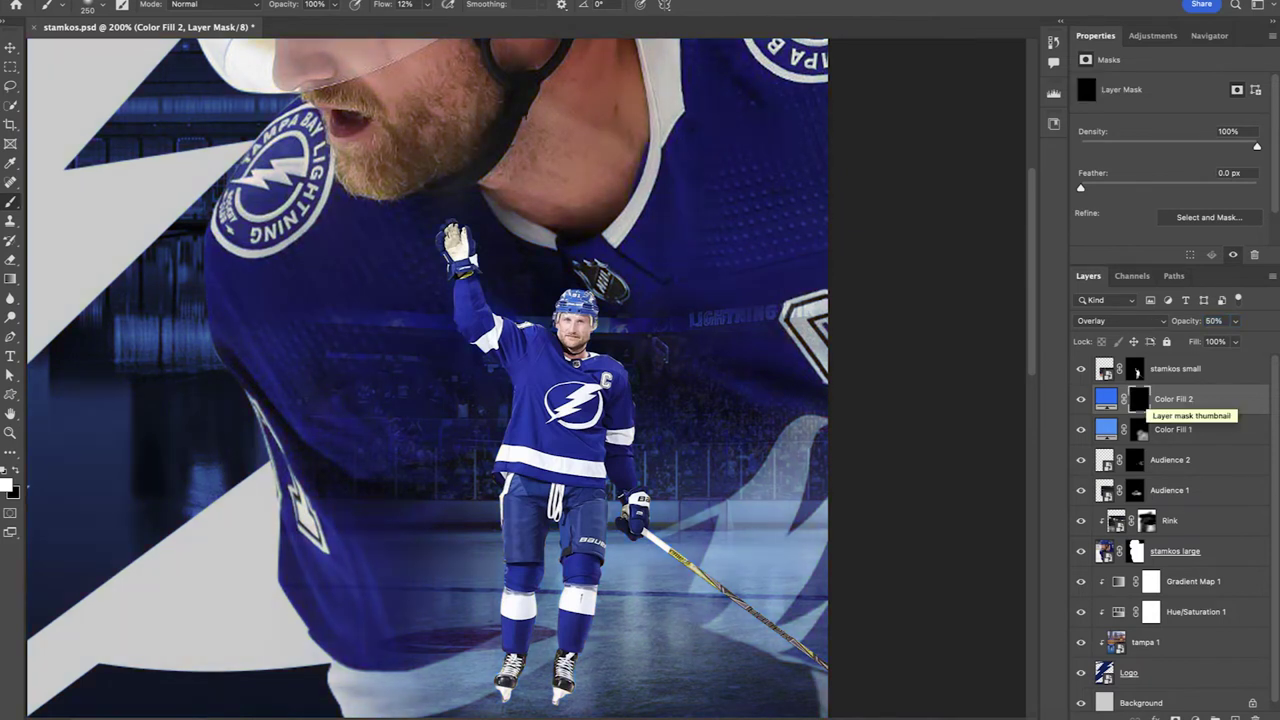
Paint Color Fill 2's mask in white over the crowd and jersey area around the small player
mouse_move(742, 407)
left_mouse_down()
mouse_move(675, 434)
mouse_move(702, 402)
mouse_move(681, 413)
left_mouse_up()
mouse_move(593, 352)
left_mouse_down()
mouse_move(459, 369)
mouse_move(578, 279)
mouse_move(805, 220)
mouse_move(786, 338)
mouse_move(751, 412)
mouse_move(473, 625)
mouse_move(486, 635)
mouse_move(681, 605)
mouse_move(772, 547)
mouse_move(411, 417)
mouse_move(407, 265)
left_mouse_up()
scroll(510, 631, "down", 1)
scroll(432, 275, "left", 1)
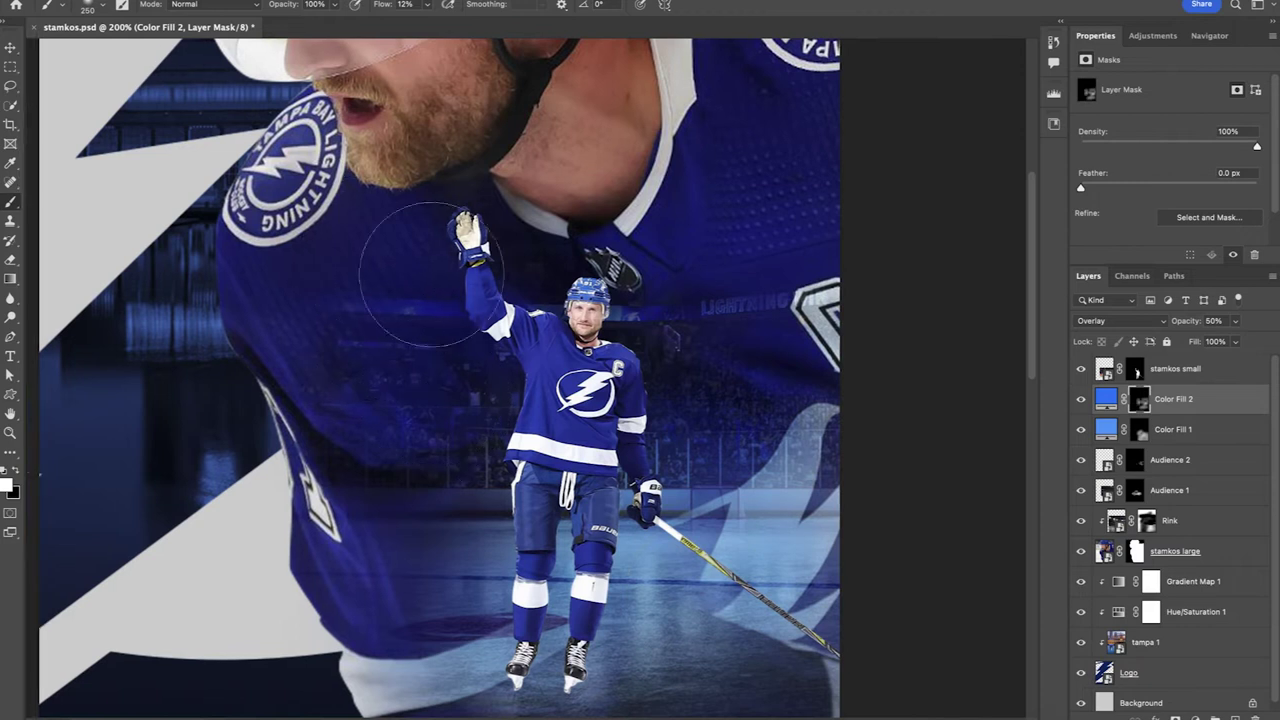
scroll(427, 474, "down", 1)
scroll(427, 474, "right", 2)
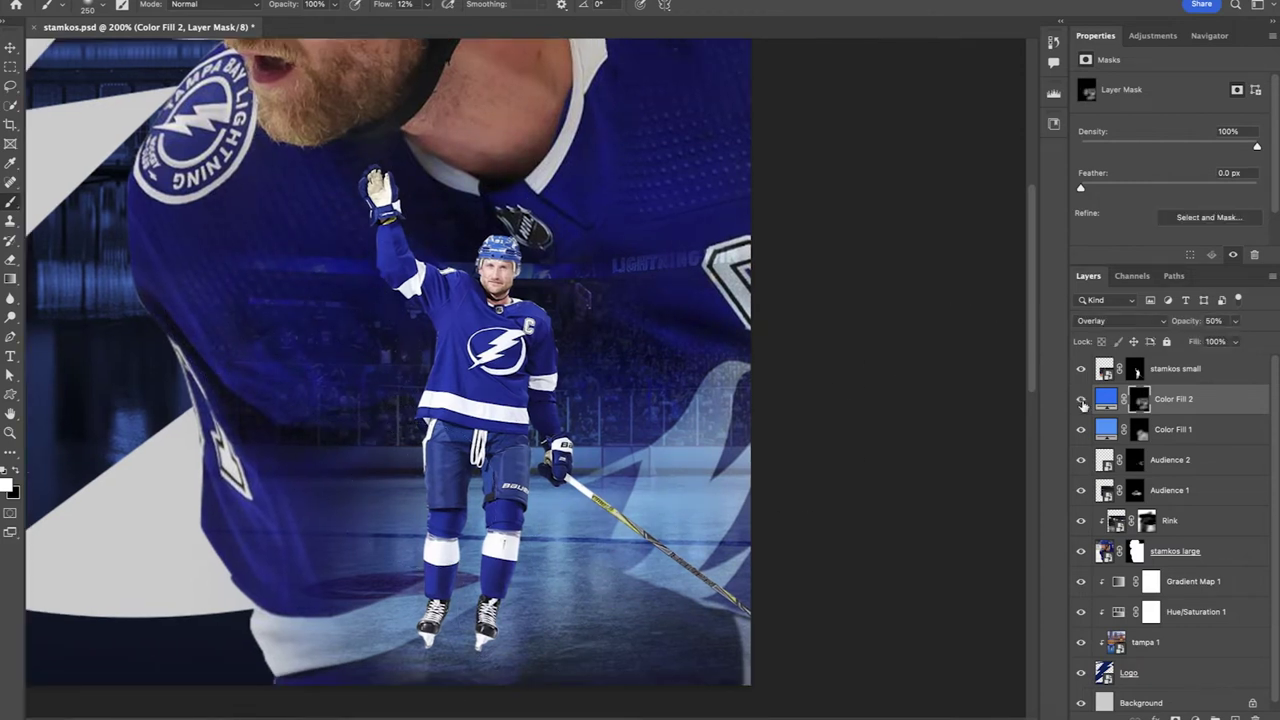
scroll(829, 343, "up", 3)
scroll(900, 360, "left", 1)
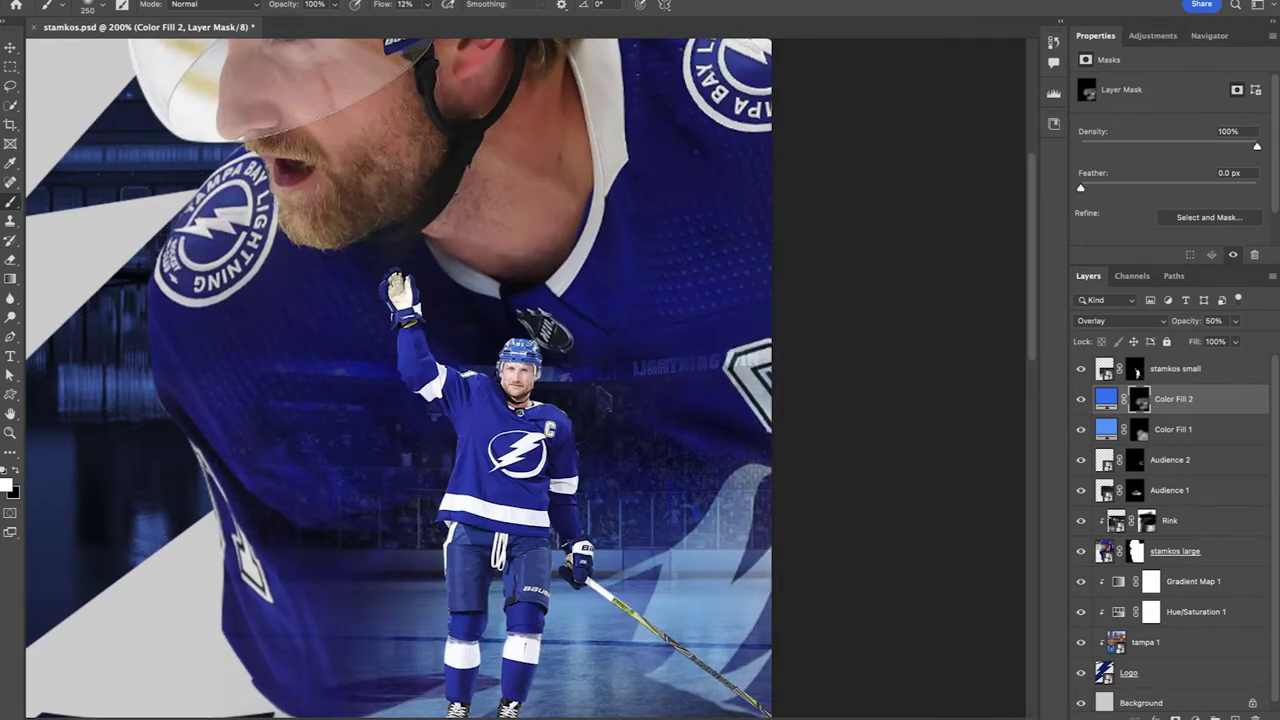
Create a layer above Color Fill 2 and paint a soft 419fff haze around the small player at 20% brush opacity
left_click(1235, 718)
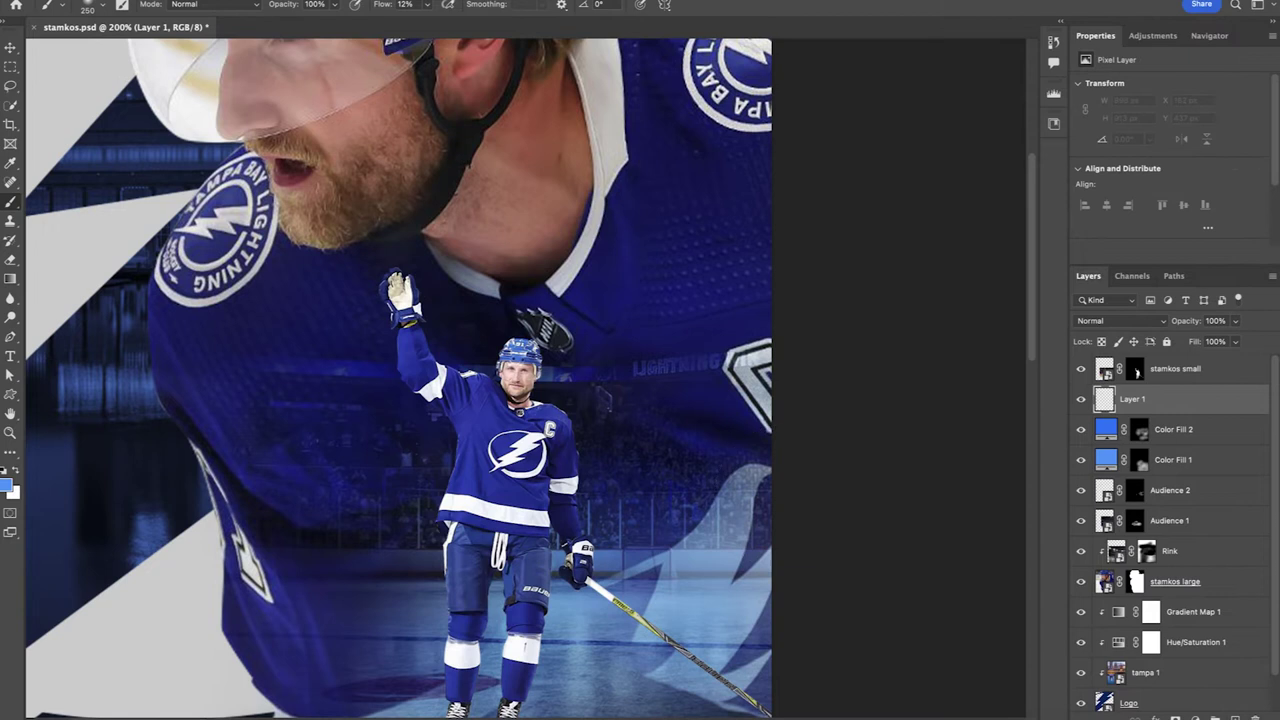
left_click(7, 483)
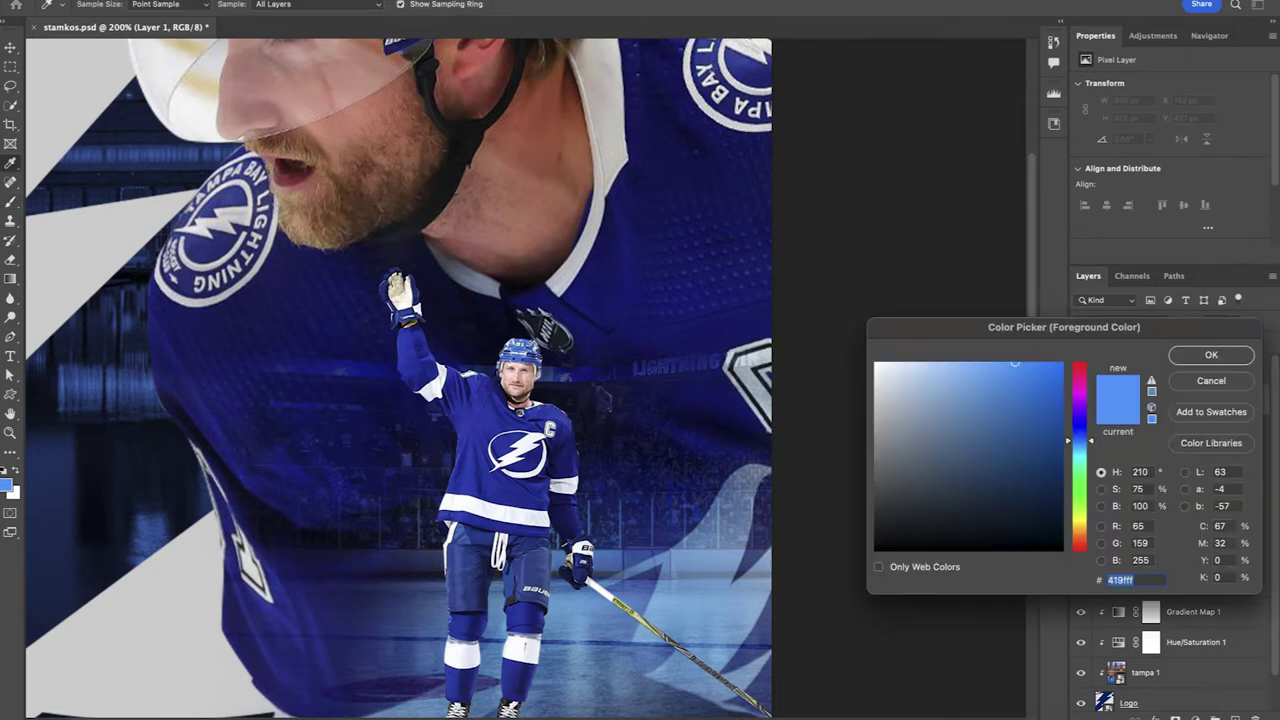
key("Return")
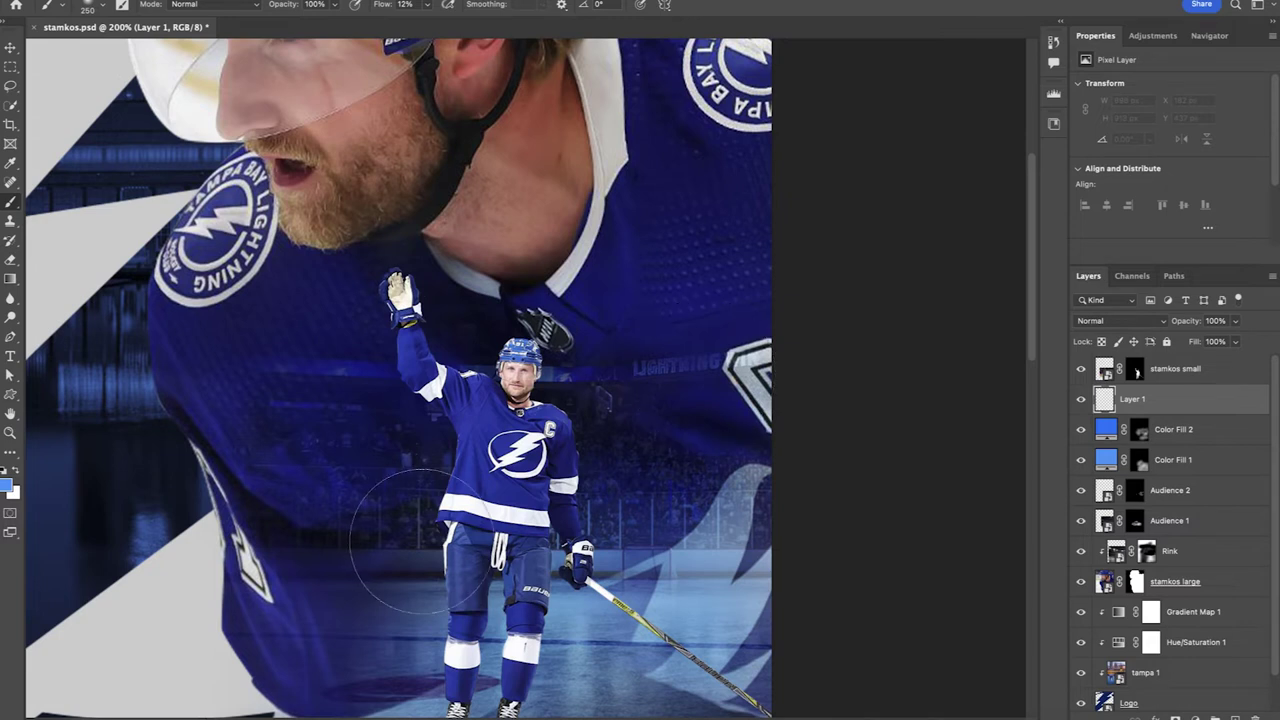
key("super+minus")
key("bracketright")
key("bracketright")
left_click(555, 545)
left_click(503, 484)
key("2")
left_click(643, 466)
left_click(556, 430)
key("bracketleft")
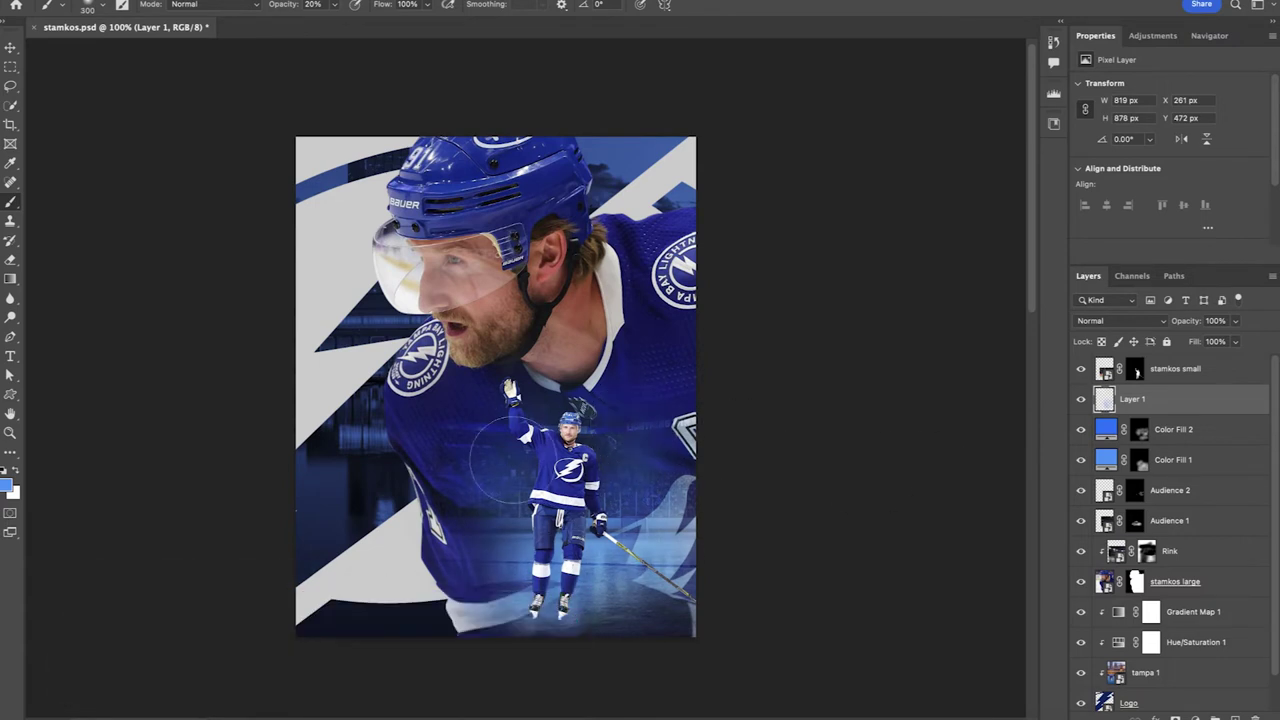
Reduce the opacity of the haze layer, Layer 1, to about 70%
scroll(680, 565, "left", 4)
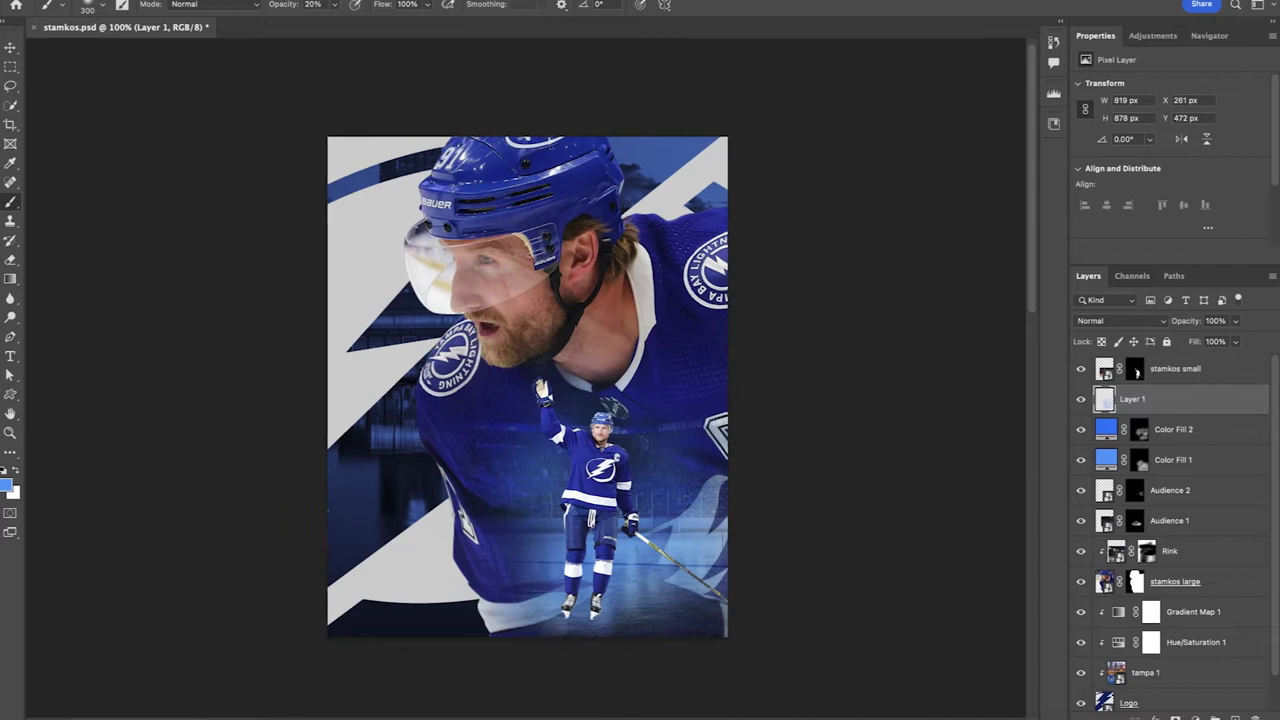
scroll(680, 565, "up", 2)
left_click_drag(1186, 321, 1166, 321)
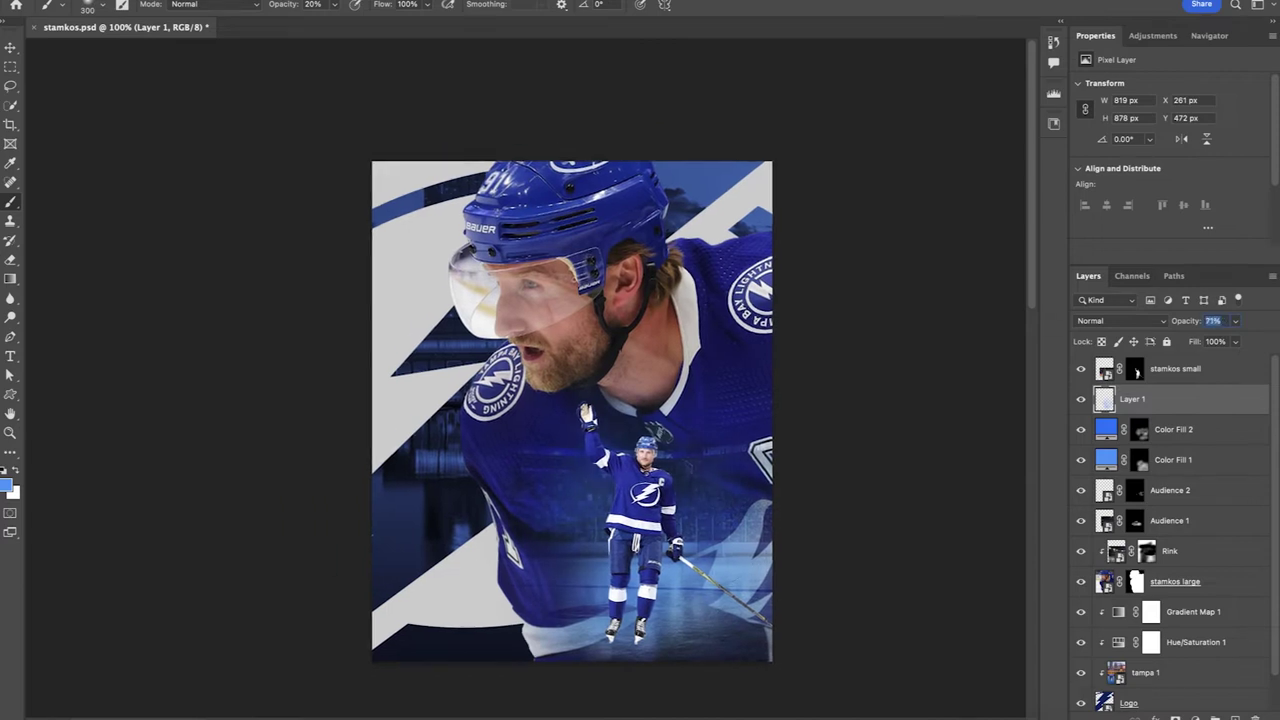
left_click_drag(1165, 323, 1163, 328)
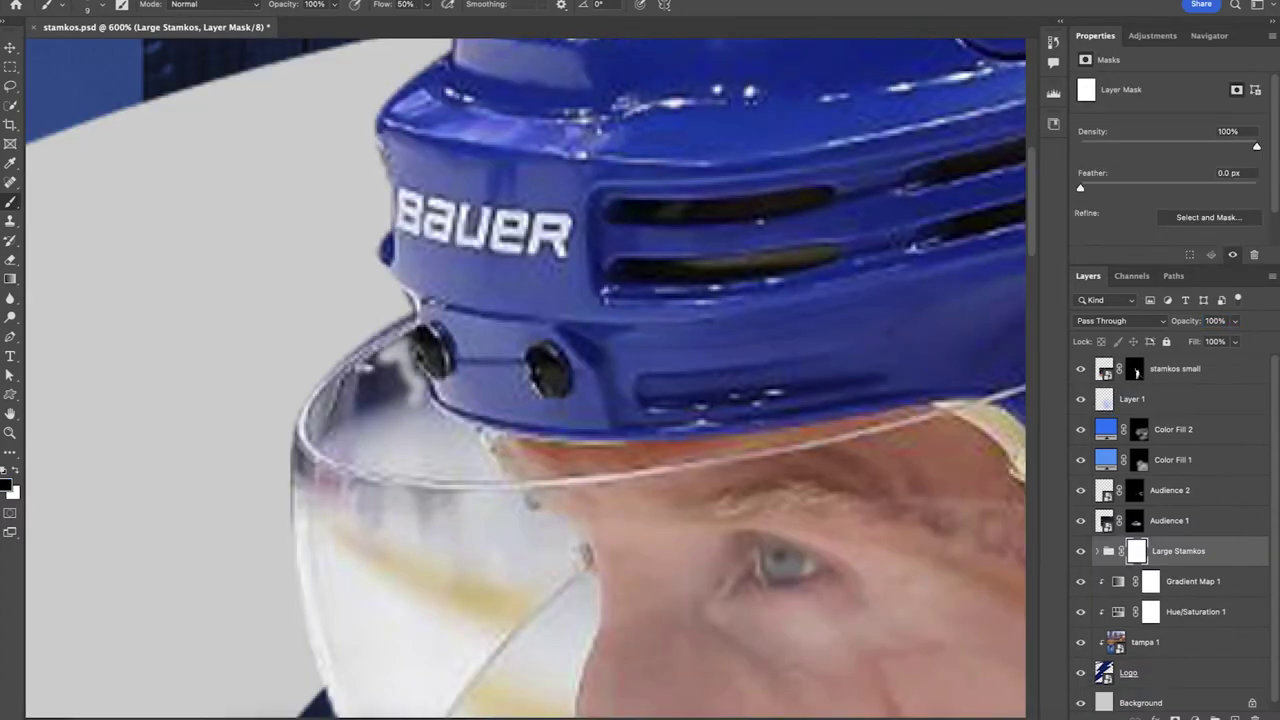
Paint black on the Large Stamkos group mask to clear the visor area just below the helmet's front edge
mouse_move(414, 396)
left_mouse_down()
mouse_move(336, 424)
mouse_move(352, 398)
left_mouse_up()
key("bracketleft")
key("bracketleft")
key("bracketleft")
mouse_move(398, 358)
left_mouse_down()
mouse_move(342, 400)
mouse_move(398, 358)
mouse_move(328, 438)
mouse_move(432, 433)
mouse_move(344, 441)
left_mouse_up()
key("bracketright")
key("bracketright")
key("bracketright")
Mask out the white and yellow reflections in the middle of the visor with a larger brush
scroll(400, 450, "down", 1)
left_click_drag(380, 492, 480, 510)
mouse_move(480, 510)
left_mouse_down()
mouse_move(348, 486)
mouse_move(308, 462)
mouse_move(410, 580)
mouse_move(340, 556)
left_mouse_up()
key("bracketright")
key("bracketright")
key("bracketright")
key("bracketright")
mouse_move(500, 560)
left_mouse_down()
mouse_move(472, 372)
mouse_move(348, 494)
mouse_move(466, 350)
mouse_move(444, 425)
left_mouse_up()
Adjust the brush flow and size, and mask the remaining reflections between the visor's outer rim and the forehead
key("shift+5")
key("shift+2")
key("bracketleft")
key("bracketleft")
key("bracketleft")
mouse_move(464, 304)
left_mouse_down()
mouse_move(515, 320)
mouse_move(500, 380)
mouse_move(432, 484)
mouse_move(404, 424)
left_mouse_up()
mouse_move(470, 370)
left_mouse_down()
mouse_move(500, 300)
mouse_move(530, 380)
mouse_move(549, 328)
left_mouse_up()
mouse_move(450, 458)
left_mouse_down()
mouse_move(396, 456)
mouse_move(332, 500)
mouse_move(343, 541)
mouse_move(381, 372)
left_mouse_up()
Enlarge the brush and fade the visor's outer section on the group mask so the skyline shows through
key("bracketright")
key("bracketright")
key("bracketright")
key("bracketright")
key("super+plus")
left_click_drag(437, 326, 390, 396)
left_click_drag(390, 345, 345, 395)
left_click_drag(326, 345, 365, 425)
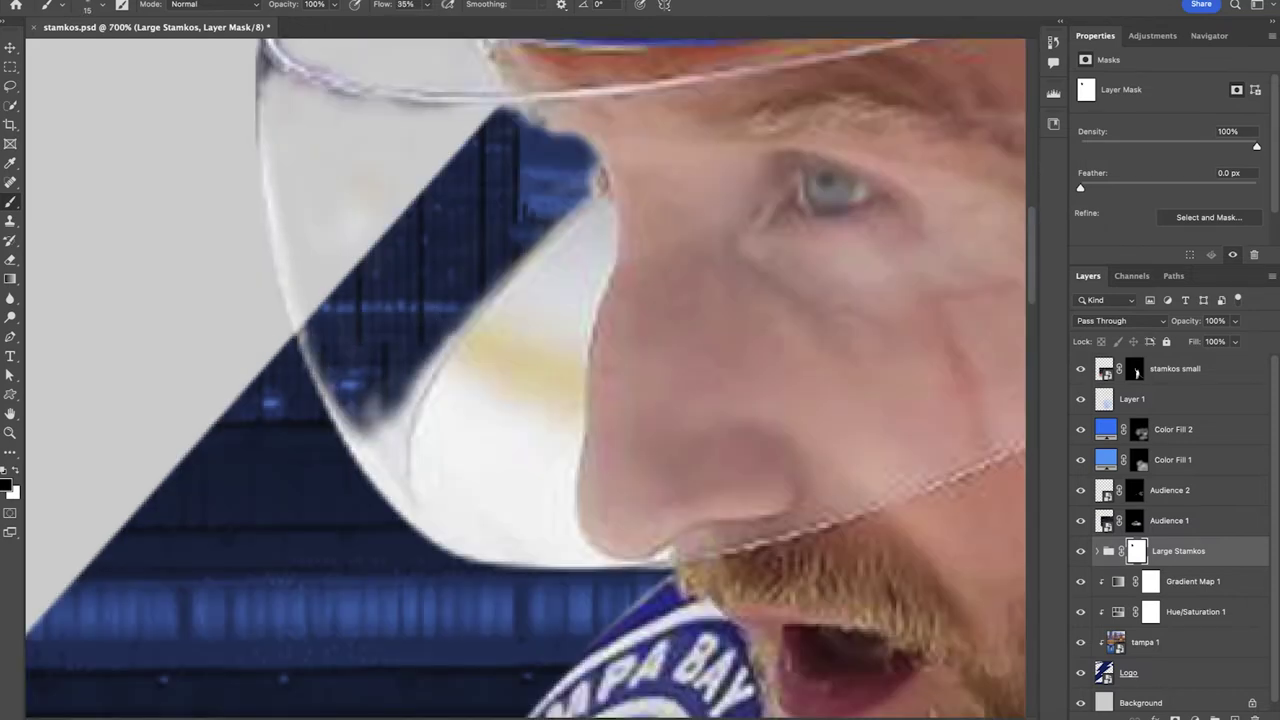
Mask out the leftover white in the visor's narrow lower section with progressively smaller brushes
left_click_drag(432, 356, 385, 438)
key("bracketleft")
key("bracketleft")
key("bracketleft")
key("bracketleft")
key("bracketleft")
left_click_drag(328, 388, 385, 476)
left_click_drag(438, 352, 401, 478)
left_click_drag(376, 424, 384, 468)
key("bracketleft")
key("bracketleft")
key("bracketleft")
key("bracketleft")
Mask out the white and yellow area between the visor's inner curve and the nose, down to the bottom rim
key("shift+0")
mouse_move(598, 203)
left_mouse_down()
mouse_move(612, 268)
mouse_move(580, 362)
mouse_move(566, 530)
left_mouse_up()
left_click_drag(563, 315, 575, 380)
mouse_move(605, 210)
left_mouse_down()
mouse_move(478, 348)
mouse_move(574, 360)
mouse_move(538, 280)
mouse_move(450, 376)
mouse_move(434, 522)
mouse_move(526, 556)
mouse_move(568, 524)
left_mouse_up()
key("bracketright")
key("bracketright")
key("bracketright")
key("bracketright")
mouse_move(540, 520)
left_mouse_down()
mouse_move(550, 432)
mouse_move(448, 400)
mouse_move(548, 543)
mouse_move(671, 560)
left_mouse_up()
Shrink the brush and mask lightly along the visor's inner curved edge
key("bracketleft")
key("bracketleft")
key("bracketleft")
key("bracketleft")
key("bracketleft")
key("bracketleft")
key("bracketleft")
key("bracketleft")
key("bracketleft")
key("bracketright")
key("bracketright")
key("bracketright")
key("super+minus")
key("super+minus")
key("super+minus")
key("super+minus")
key("super+minus")
key("super+minus")
key("super+plus")
key("super+plus")
key("super+plus")
key("super+plus")
key("super+plus")
key("super+plus")
left_click_drag(596, 204, 424, 372)
left_click_drag(458, 316, 444, 336)
Retouch the mask along the lower part of the visor's inner curve, undoing unwanted strokes
left_click_drag(438, 362, 402, 444)
key("super+z")
left_click_drag(411, 388, 393, 484)
key("super+z")
mouse_move(456, 338)
left_mouse_down()
mouse_move(398, 456)
mouse_move(376, 450)
mouse_move(300, 328)
left_mouse_up()
key("super+z")
mouse_move(300, 328)
left_mouse_down()
mouse_move(372, 470)
mouse_move(372, 500)
mouse_move(440, 540)
mouse_move(400, 465)
left_mouse_up()
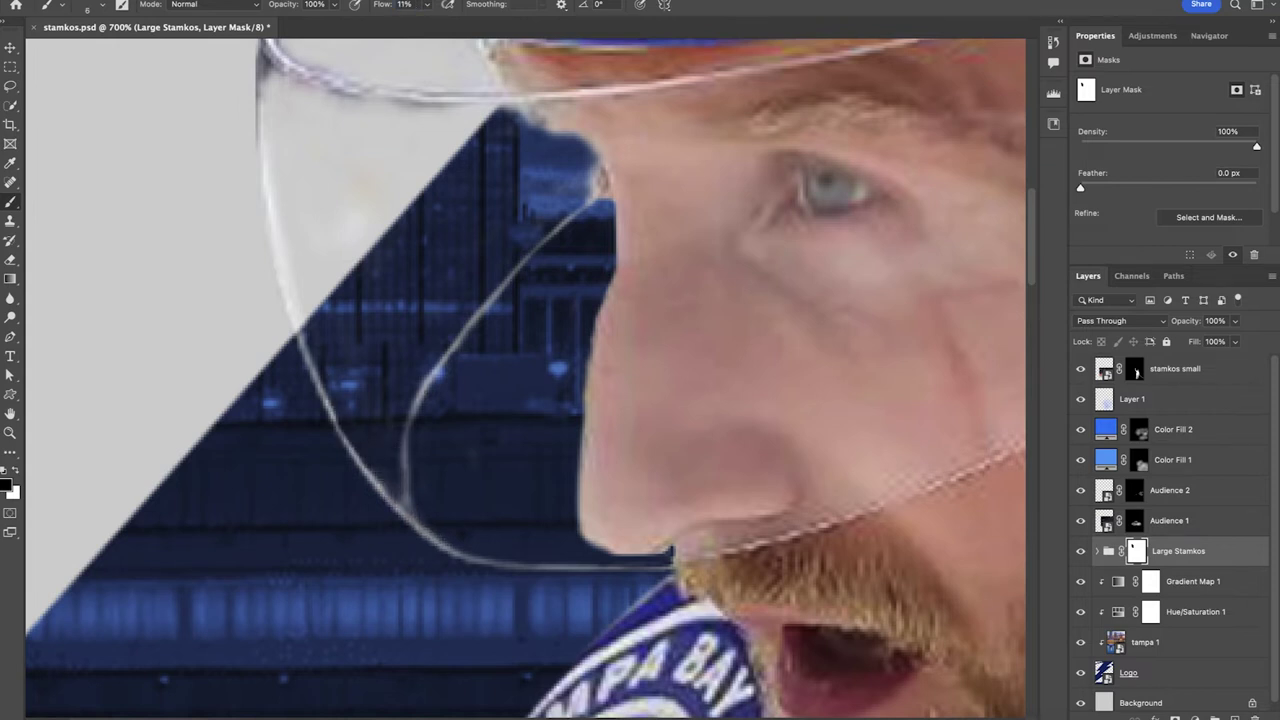
Add a Hue/Saturation adjustment clipped to the Large Stamkos group, set saturation to -100, and invert its mask
scroll(525, 380, "up", 5)
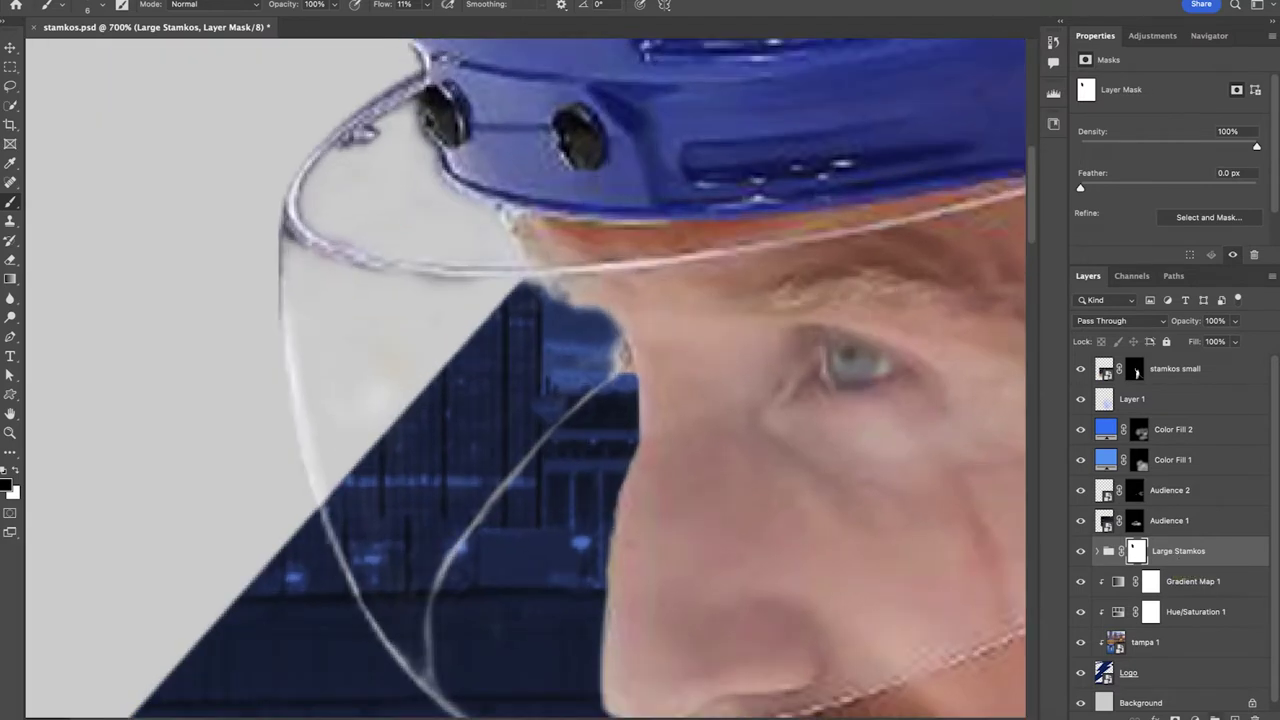
left_click(1195, 716)
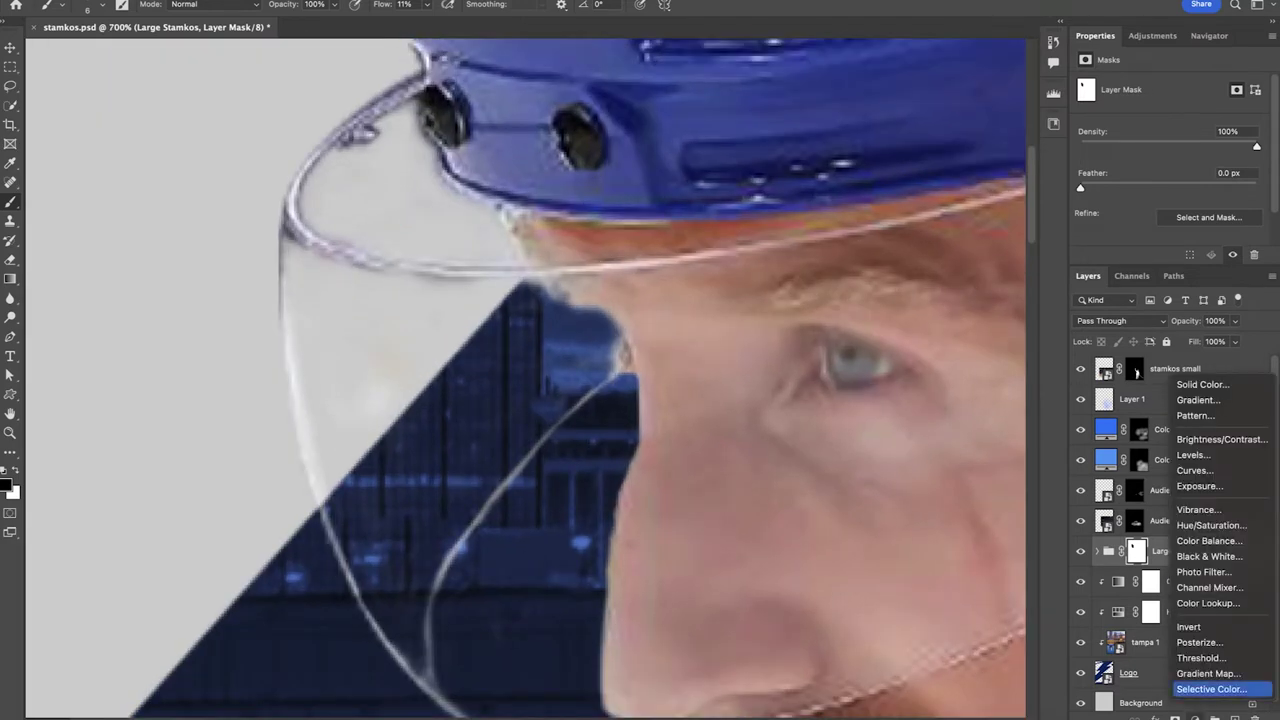
left_click(1210, 530)
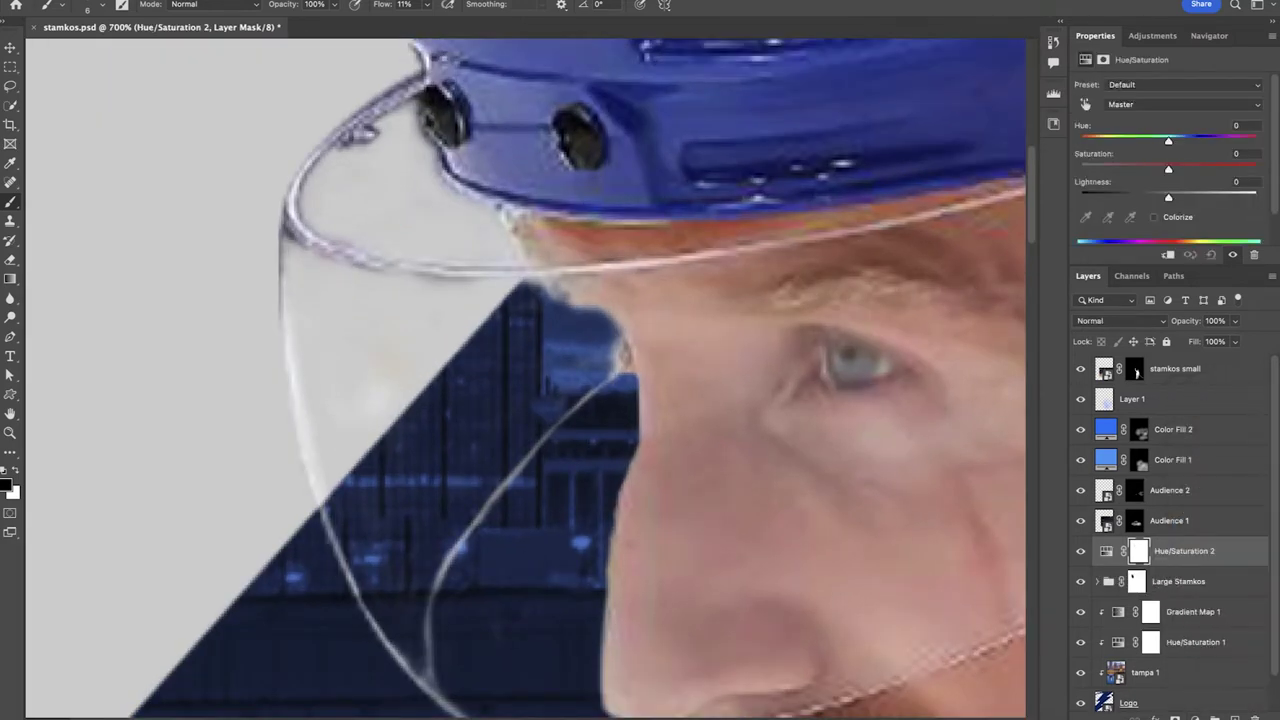
key("ctrl+alt+g")
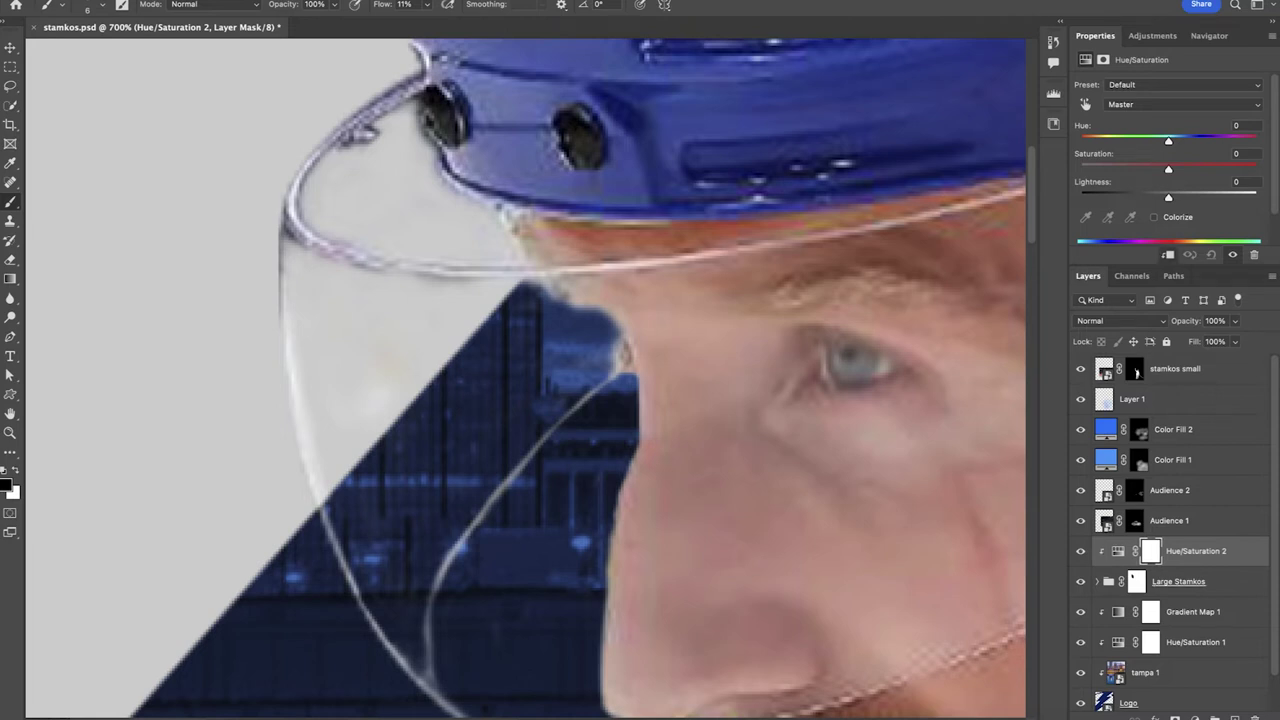
left_click_drag(1168, 169, 1080, 169)
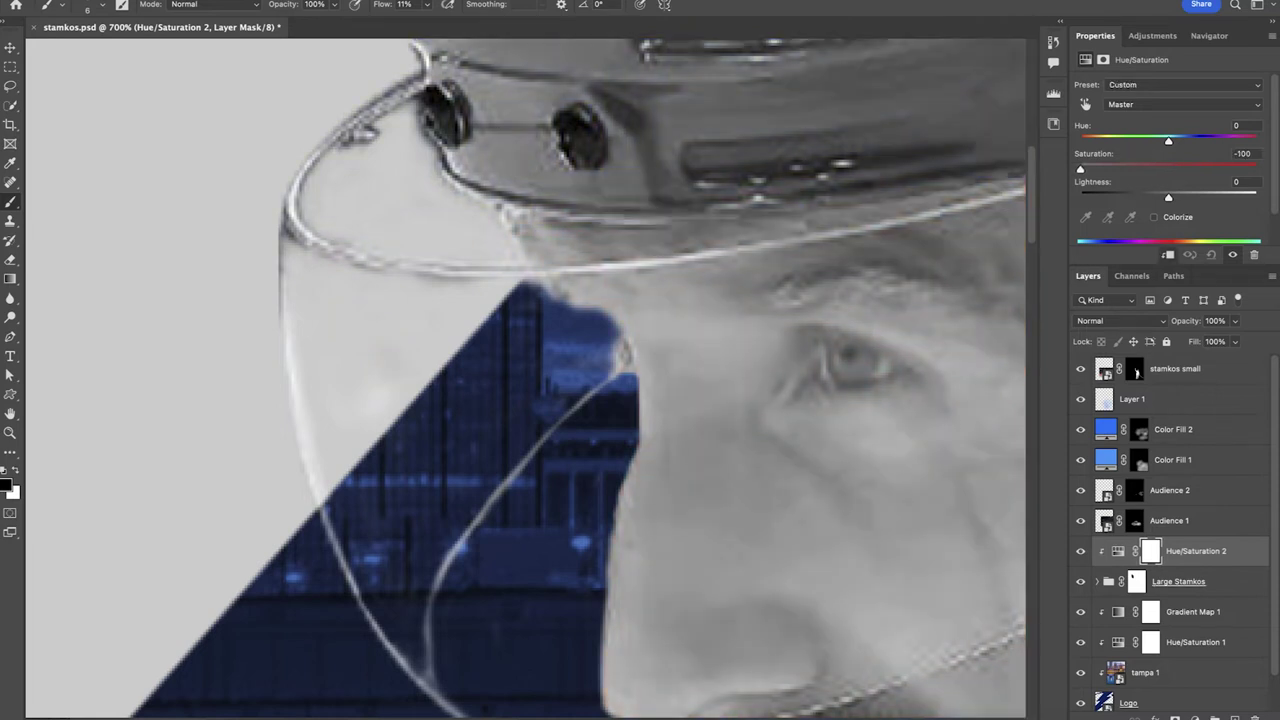
key("ctrl+i")
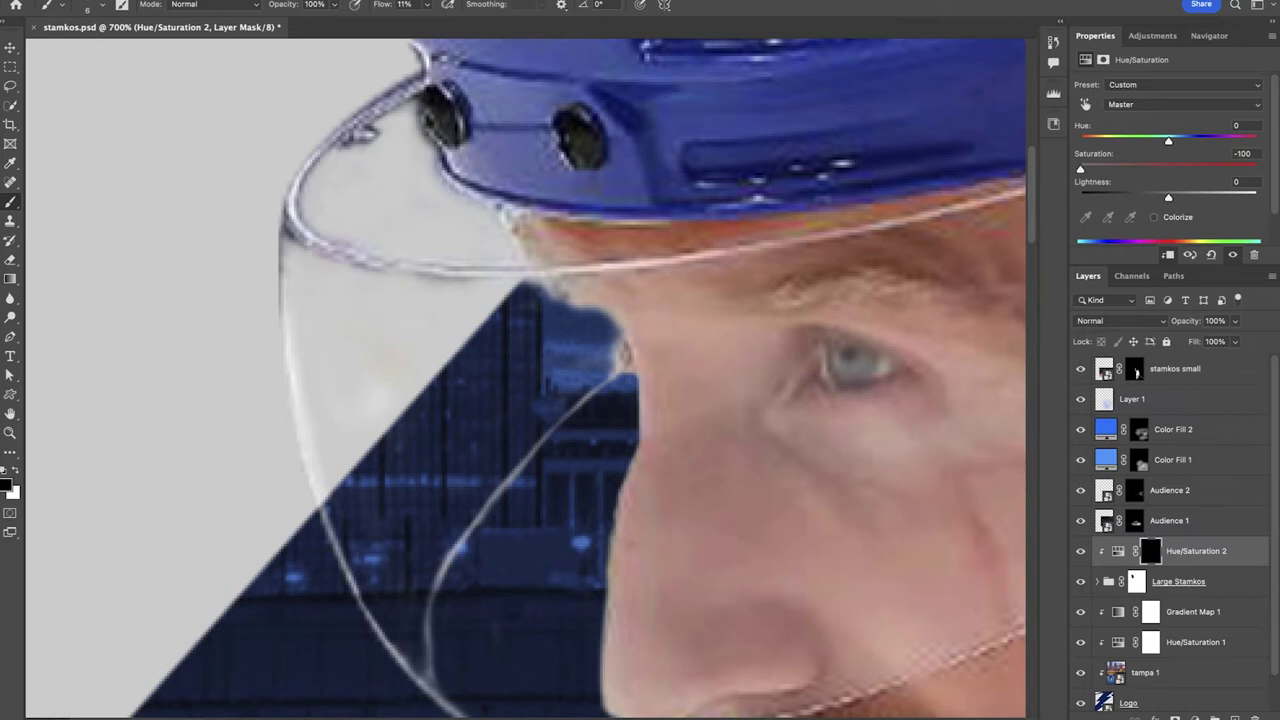
With brush flow at 100%, touch up the Large Stamkos mask beside the nose bridge and along the visor's outer edge
key("x")
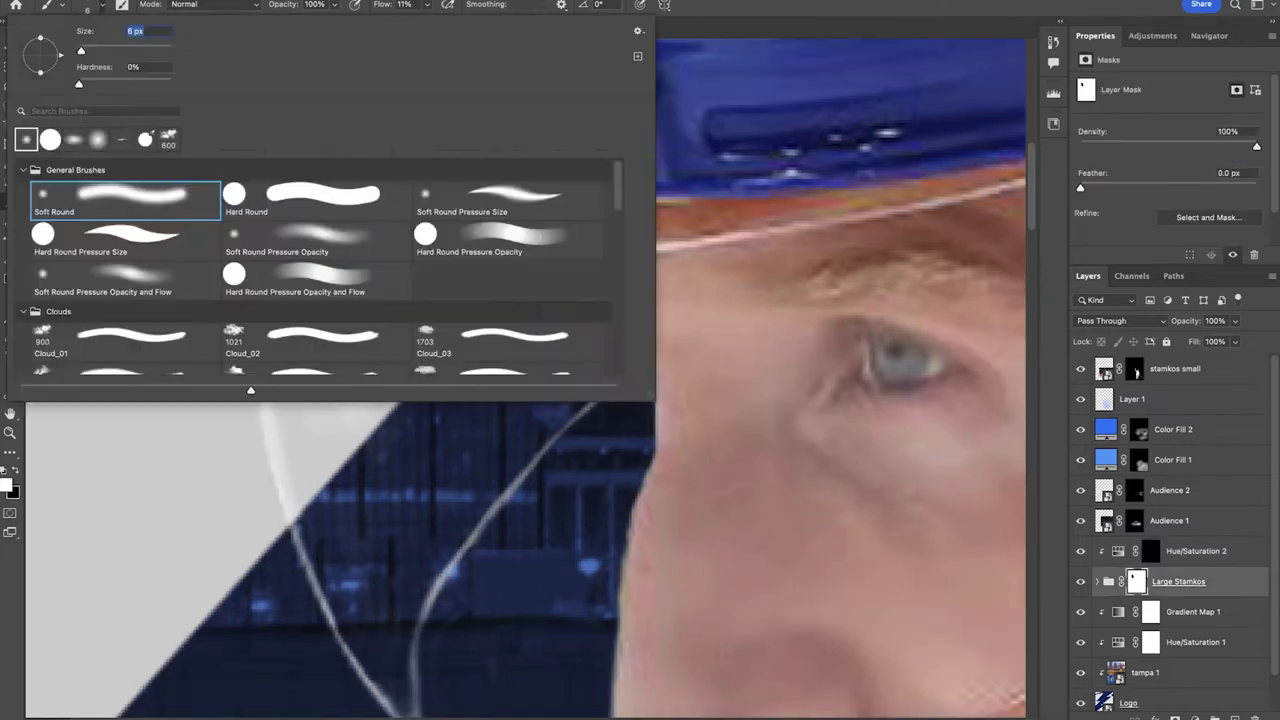
key("Escape")
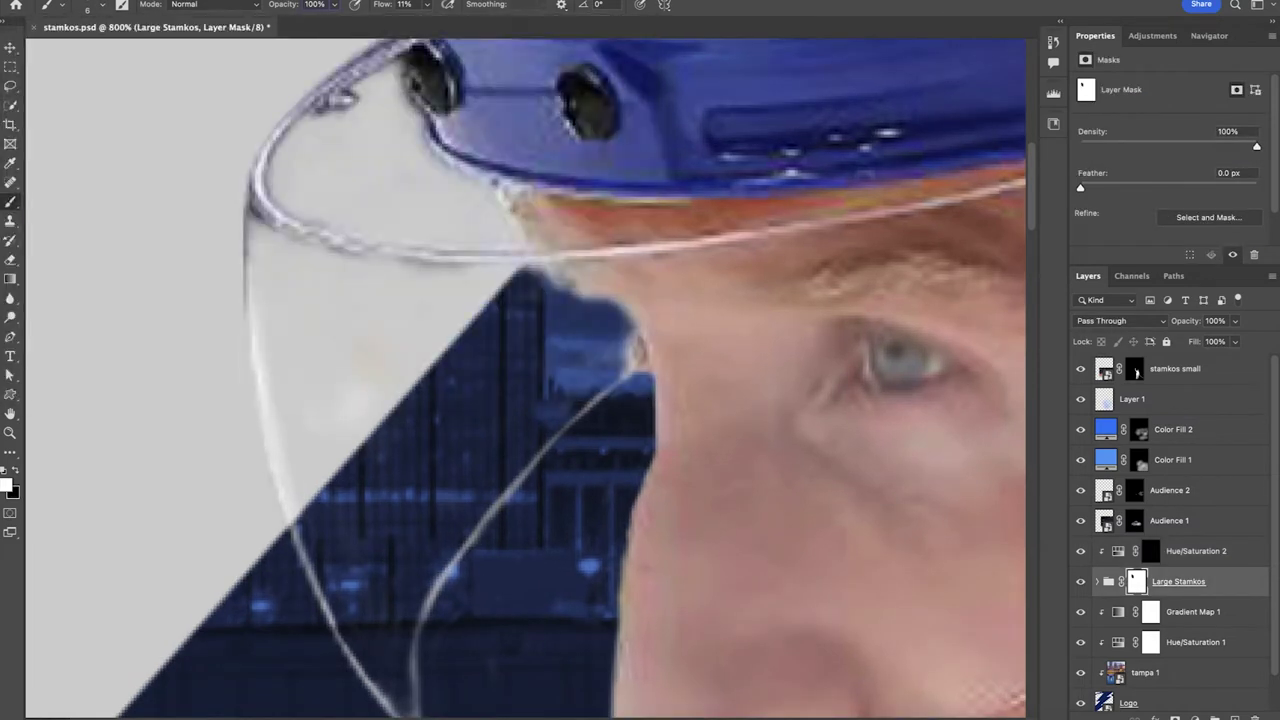
scroll(525, 378, "down", 2)
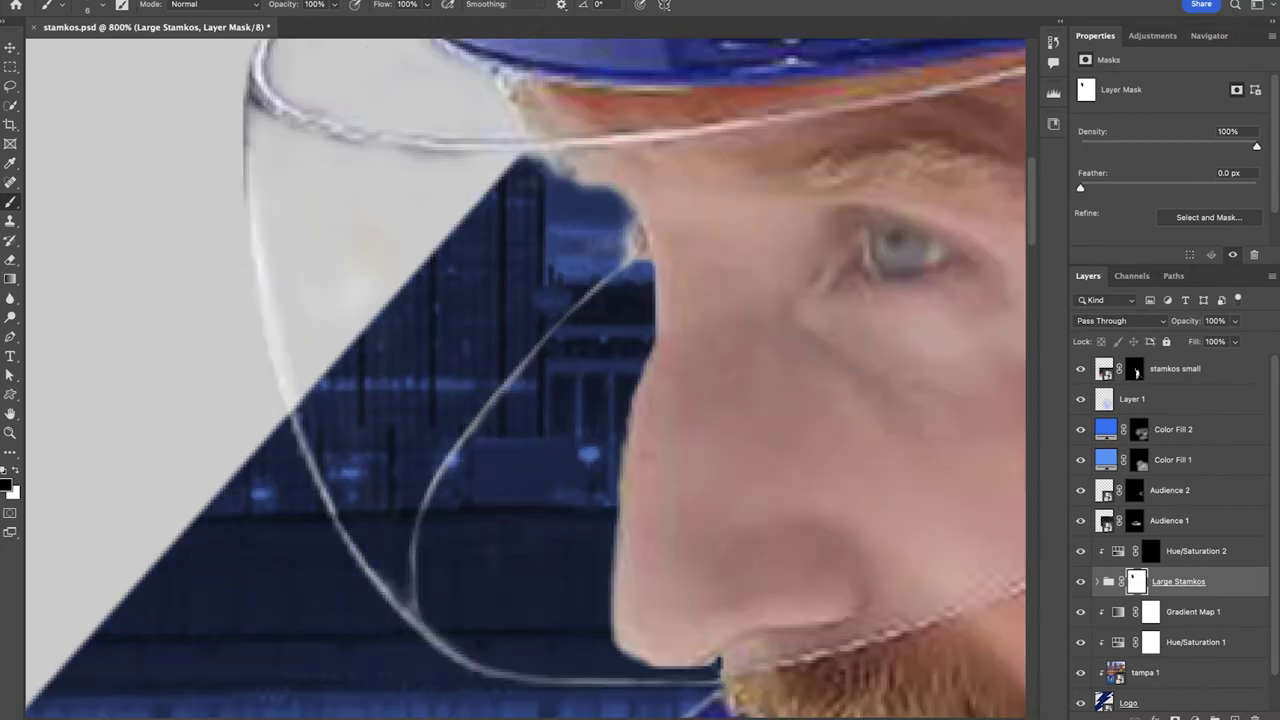
left_click_drag(618, 256, 628, 213)
scroll(525, 378, "left", 2)
mouse_move(322, 262)
left_mouse_down()
mouse_move(420, 600)
mouse_move(474, 652)
left_mouse_up()
scroll(474, 652, "down", 2)
key("super+minus")
key("super+minus")
key("super+minus")
key("super+minus")
key("super+minus")
key("super+minus")
key("super+minus")
key("super+plus")
key("super+plus")
key("super+plus")
key("super+plus")
key("super+plus")
key("super+plus")
key("super+plus")
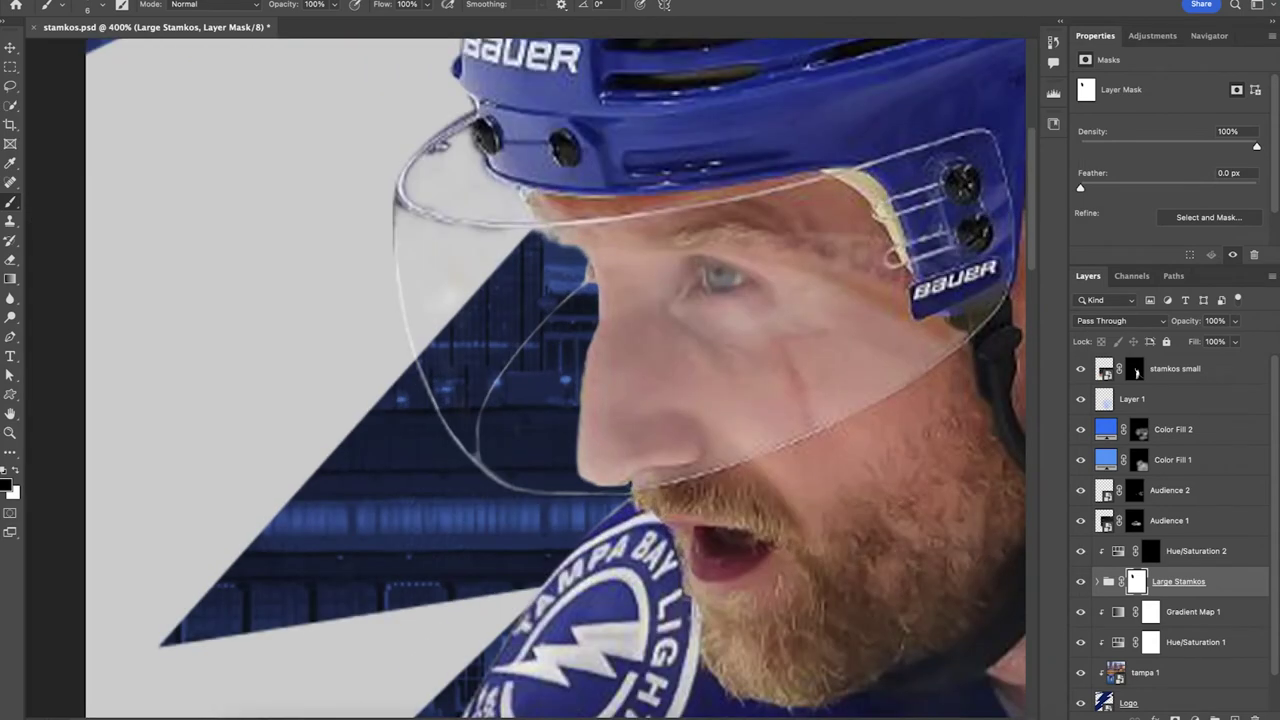
Add a new layer above Hue/Saturation 2 and choose the near-white colour f5fbff for painting
left_click(1235, 712)
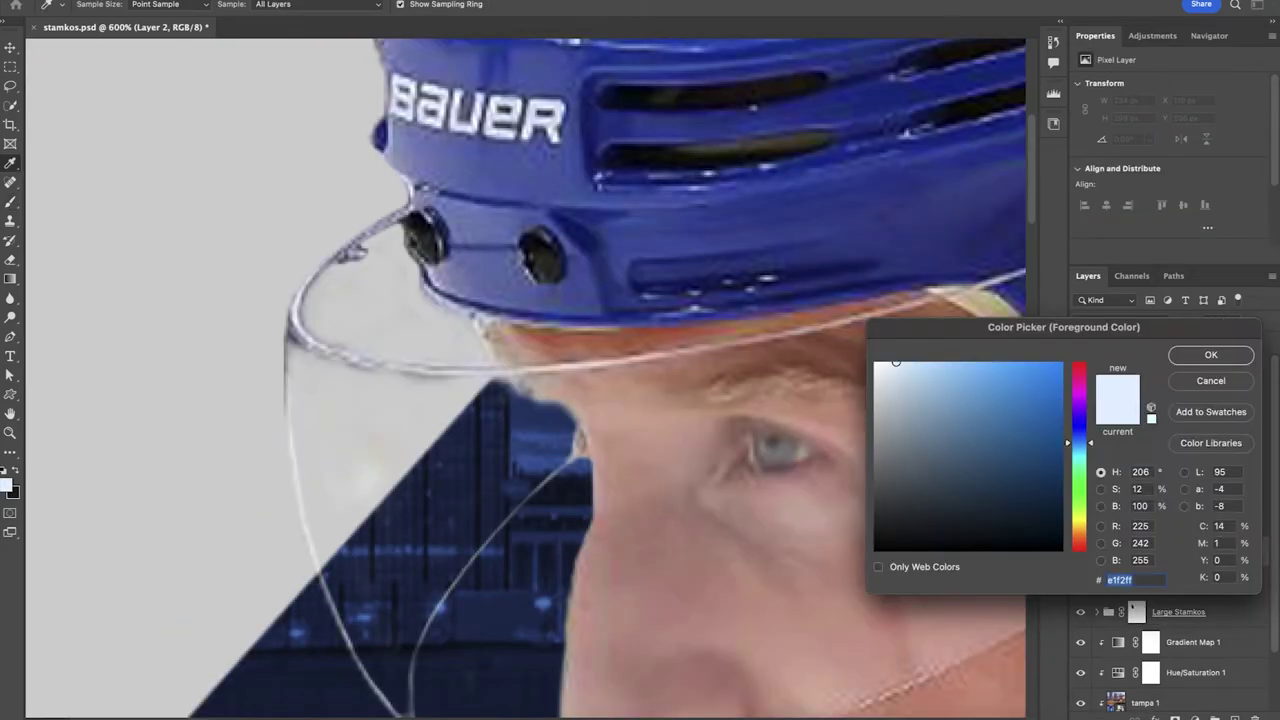
left_click_drag(896, 362, 883, 362)
key("Return")
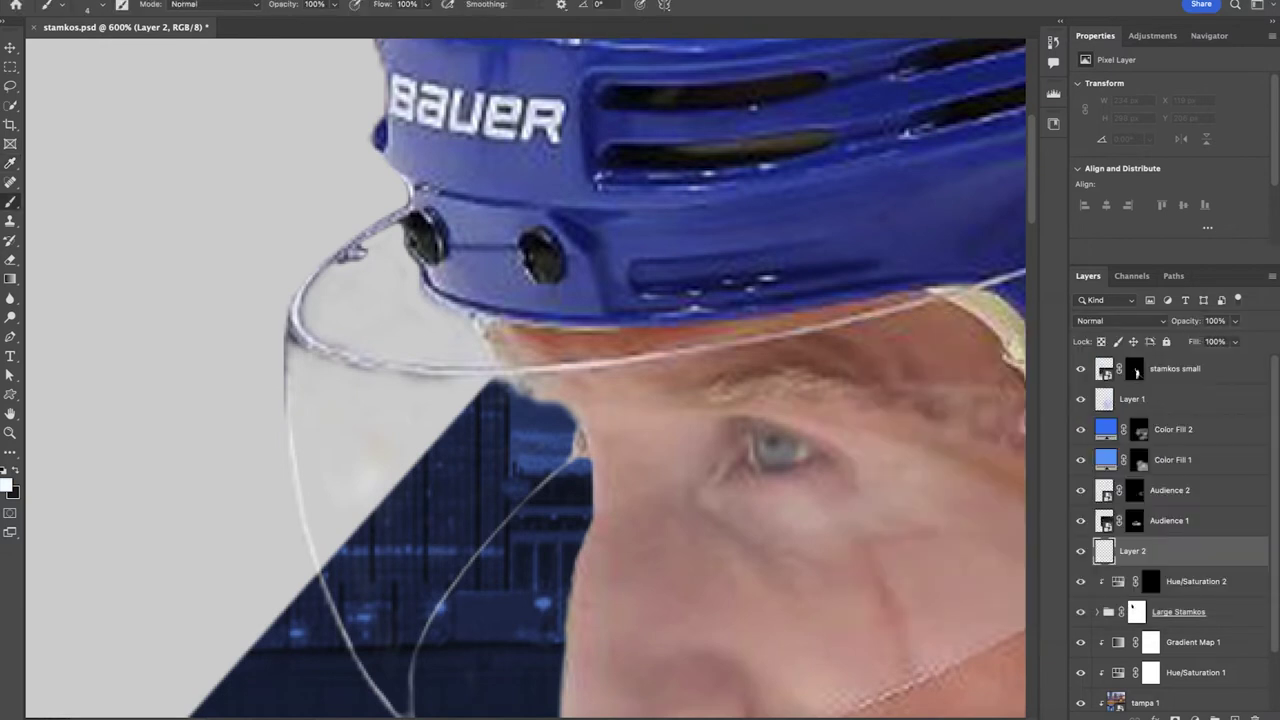
mouse_move(294, 336)
left_mouse_down()
mouse_move(302, 428)
mouse_move(364, 576)
left_mouse_up()
scroll(302, 428, "down", 3)
key("super+z")
key("super+z")
Shrink the brush and paint a thin light highlight along the visor's outer curved edge
key("bracketleft")
key("bracketleft")
key("bracketleft")
left_click_drag(313, 464, 350, 552)
mouse_move(391, 610)
left_mouse_down()
mouse_move(317, 470)
mouse_move(372, 572)
left_mouse_up()
Enlarge the brush, reduce its opacity to 10%, and paint soft white glare inside the lower part of the visor
key("bracketright")
key("bracketright")
key("bracketright")
key("bracketright")
key("1")
key("bracketright")
key("bracketright")
key("bracketright")
left_click_drag(340, 440, 363, 511)
left_click(488, 525)
key("]")
key("]")
key("]")
key("]")
left_click(491, 464)
key("super+minus")
key("super+minus")
key("super+minus")
key("super+minus")
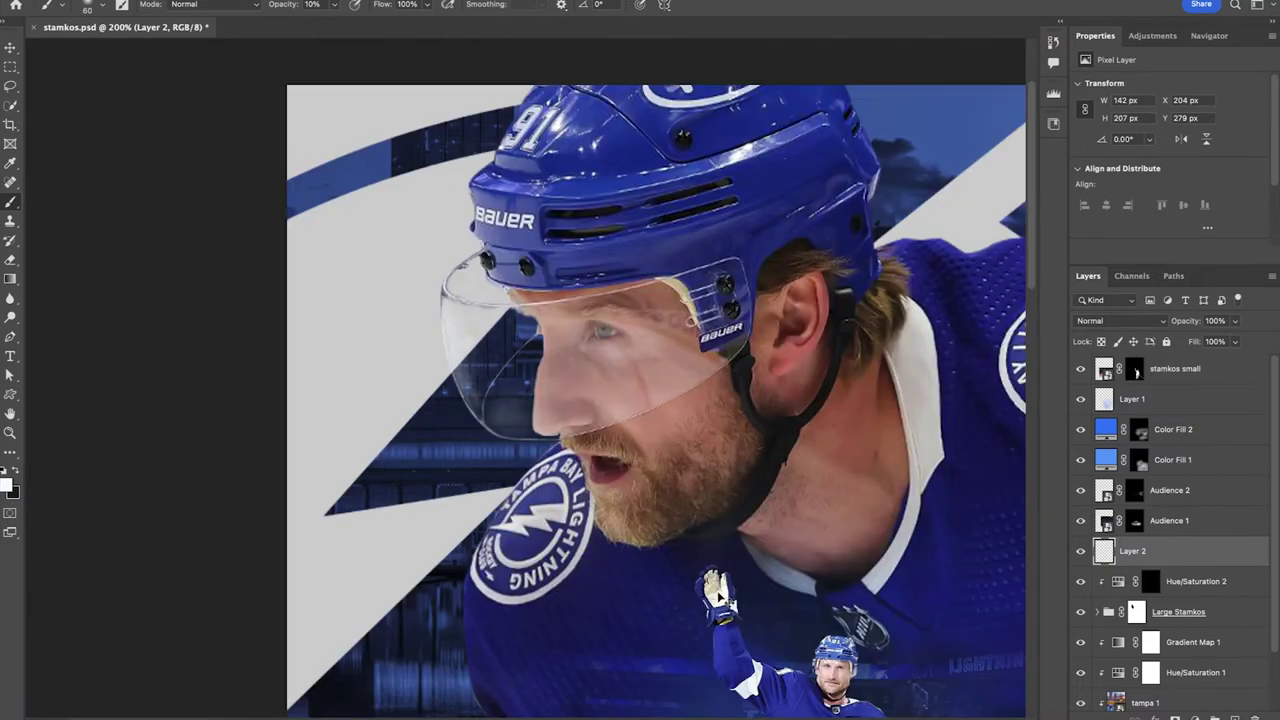
Paint faint glare across the visor's upper front area and set the layer's opacity to 79%
key("super+equal")
left_click(512, 394)
mouse_move(437, 305)
left_mouse_down()
mouse_move(518, 305)
mouse_move(448, 380)
mouse_move(468, 372)
mouse_move(442, 240)
mouse_move(438, 268)
mouse_move(530, 328)
mouse_move(508, 375)
left_mouse_up()
key("bracketleft")
key("bracketleft")
key("bracketleft")
key("bracketleft")
key("bracketleft")
key("super+minus")
key("super+minus")
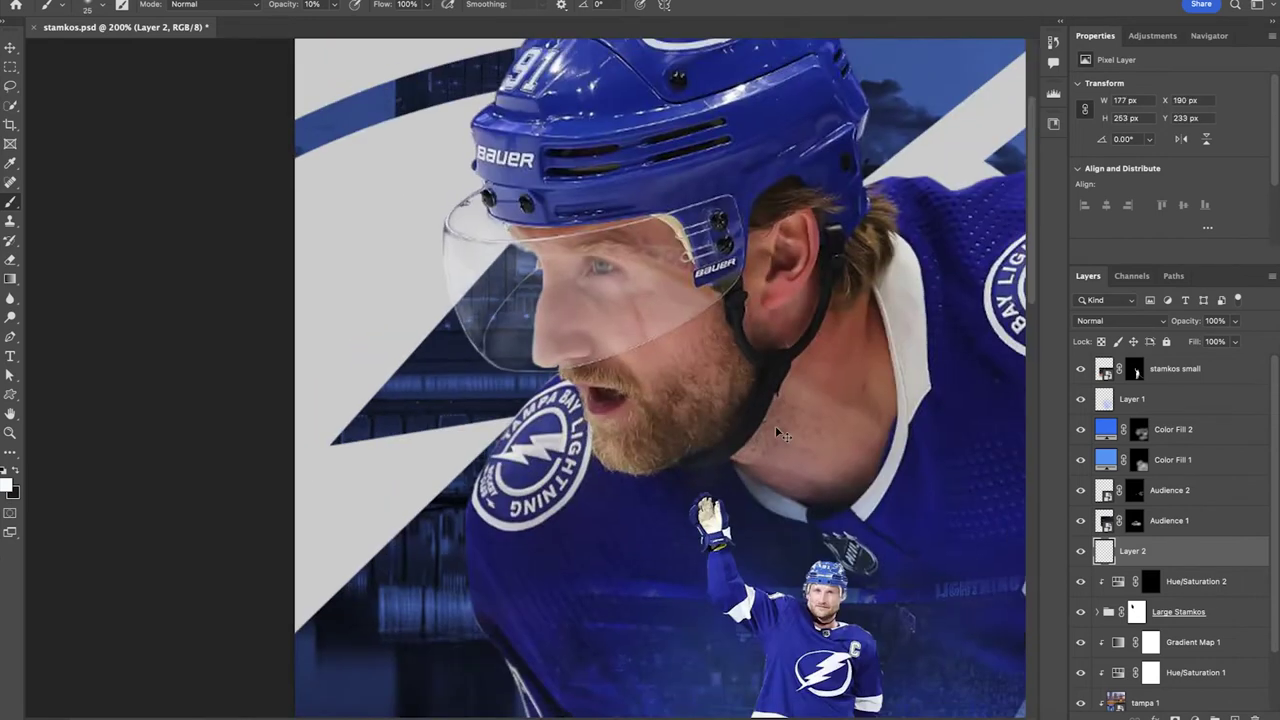
left_click_drag(1186, 321, 1167, 321)
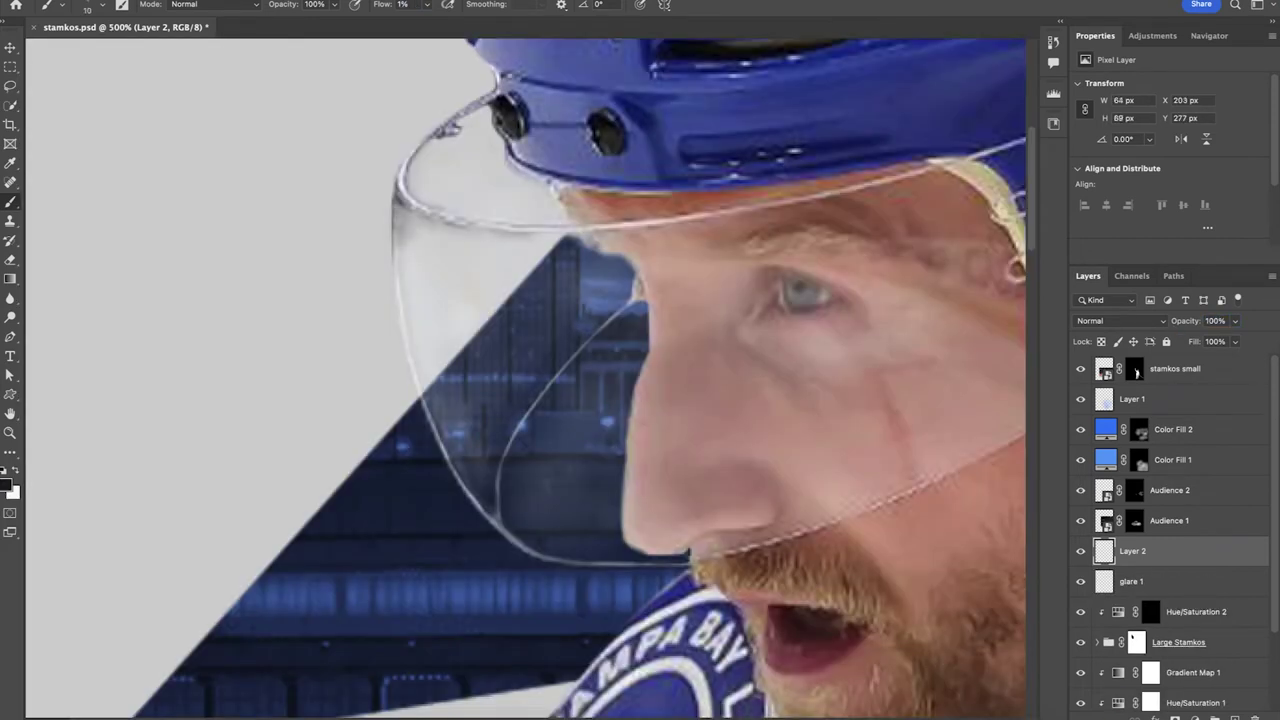
On Layer 2, paint faint dark shading along the visor's upper front and lower rim at 1% flow, and reduce the layer's opacity
mouse_move(484, 138)
left_mouse_down()
mouse_move(474, 126)
mouse_move(452, 140)
left_mouse_up()
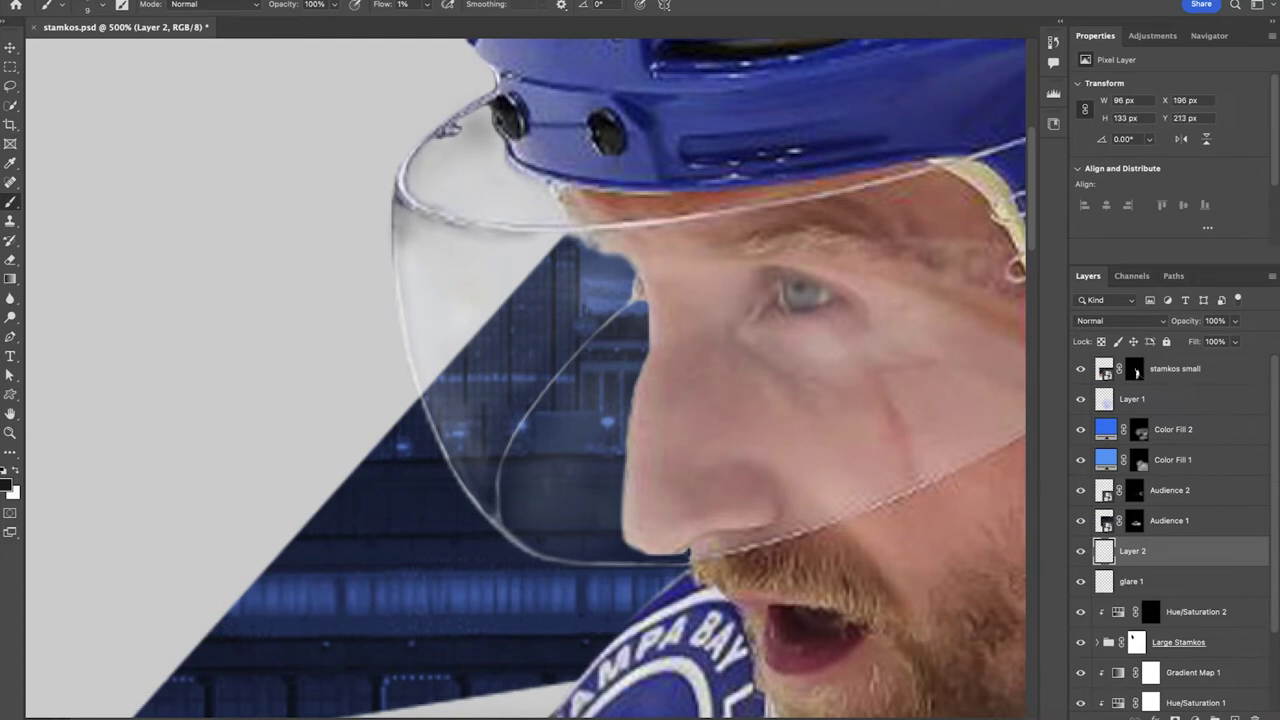
left_click_drag(470, 490, 530, 550)
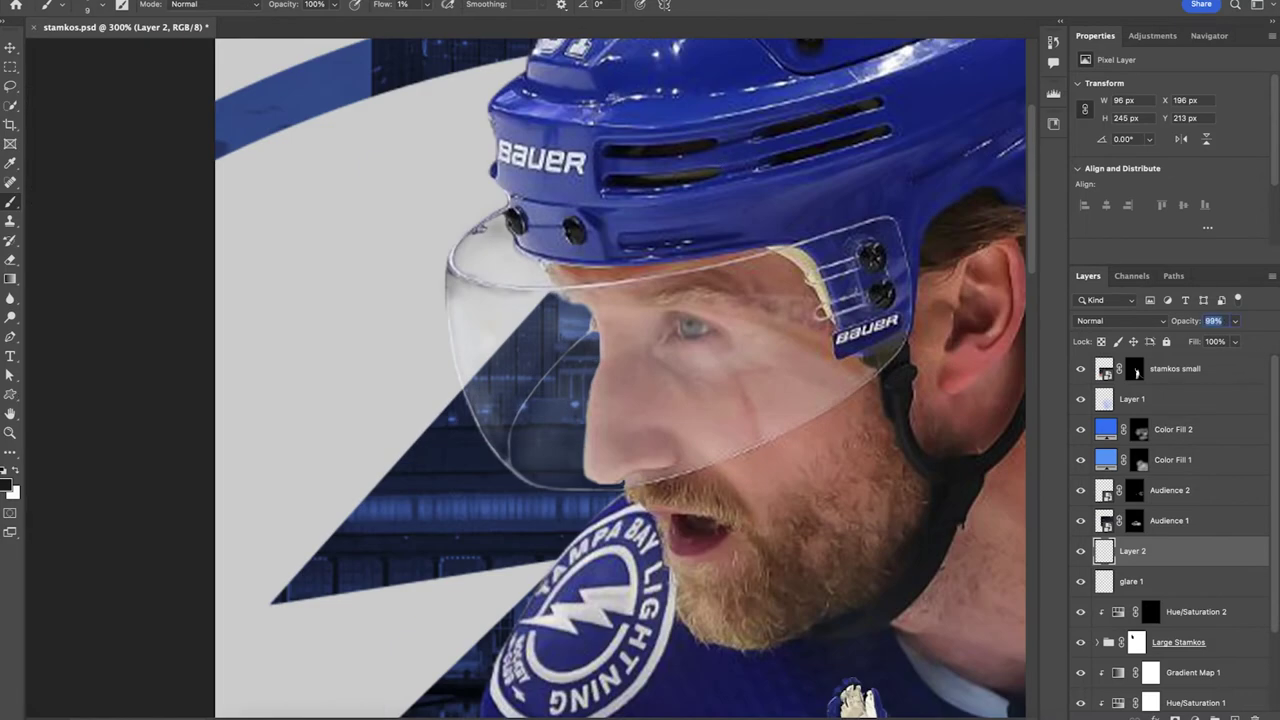
left_click_drag(1185, 321, 1169, 321)
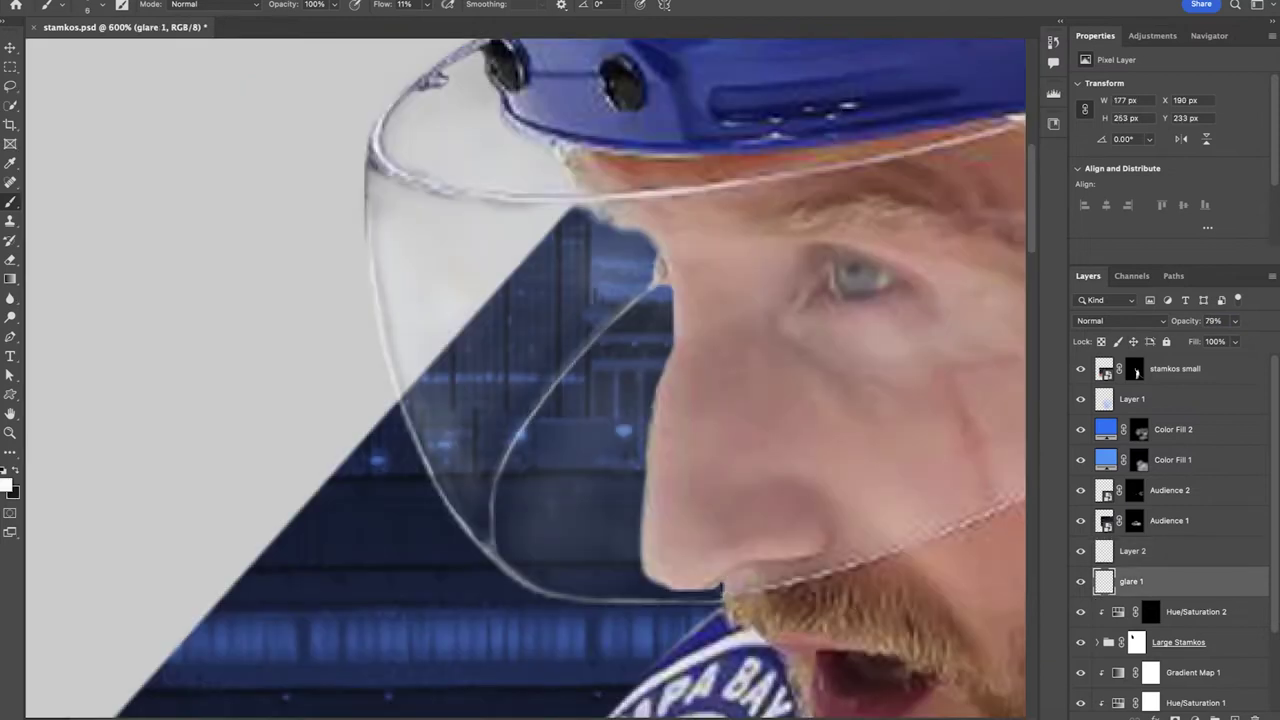
Set the brush flow to 3% and build up glare on the glare 1 layer around the lower part of the visor's inner curve
key("shift+0")
key("shift+3")
mouse_move(491, 538)
left_mouse_down()
mouse_move(491, 470)
mouse_move(550, 376)
mouse_move(489, 494)
mouse_move(490, 540)
mouse_move(438, 475)
left_mouse_up()
key("]")
key("]")
key("]")
mouse_move(491, 492)
left_mouse_down()
mouse_move(487, 533)
mouse_move(470, 494)
mouse_move(479, 444)
mouse_move(451, 466)
left_mouse_up()
key("]")
key("]")
key("super+minus")
key("super+minus")
key("super+minus")
key("super+minus")
key("super+equal")
key("e")
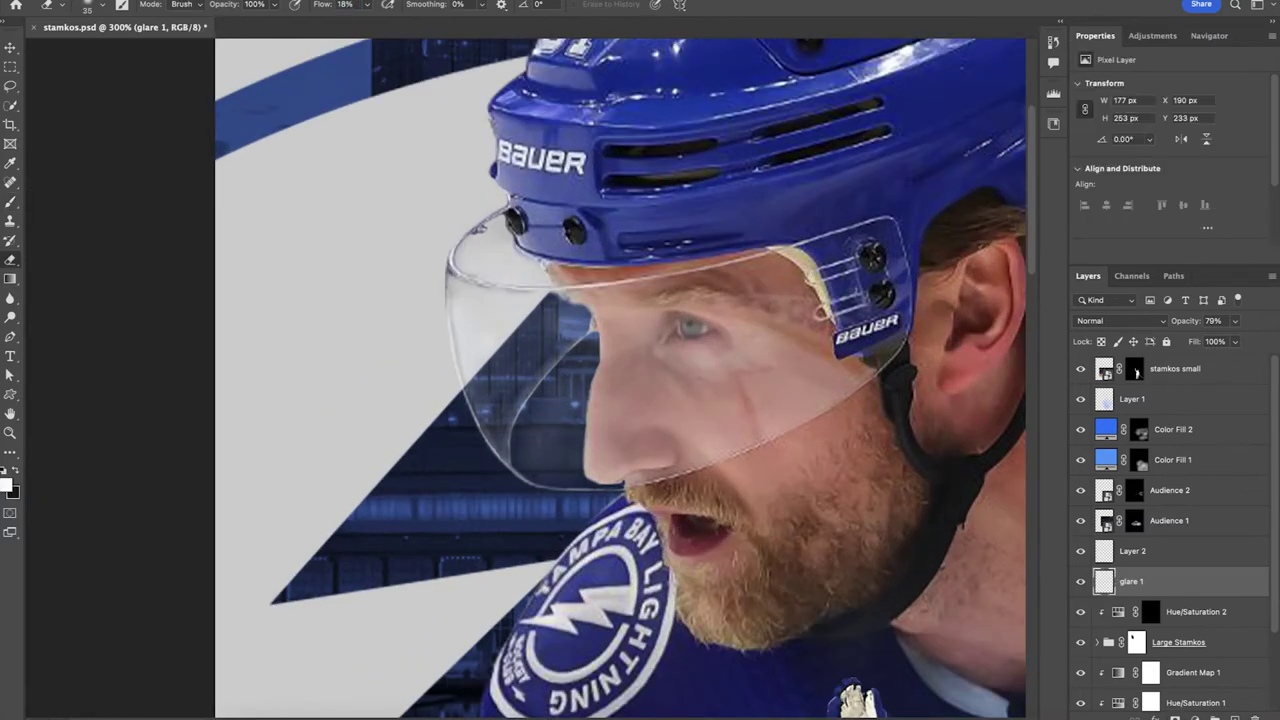
Paint light glare between the visor's outer edge and inner curve, undoing the stroke near the inner curve's upper end
key("super+minus")
key("super+minus")
key("super+equal")
key("b")
left_click_drag(502, 363, 508, 391)
left_click_drag(534, 348, 542, 338)
key("super+z")
left_click_drag(500, 376, 505, 406)
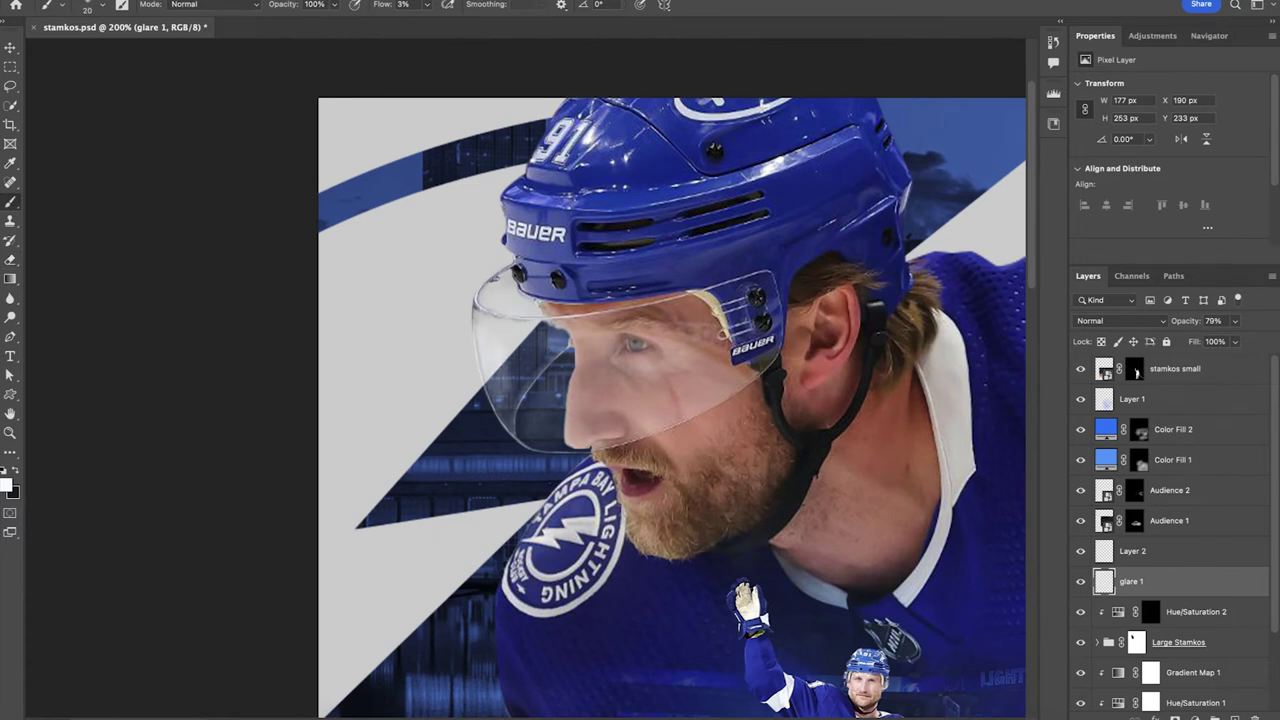
Enlarge the brush and paint a soft glare between the visor's inner curve and the nose
key("bracketright")
key("bracketright")
key("bracketright")
mouse_move(544, 340)
left_mouse_down()
mouse_move(560, 358)
mouse_move(558, 432)
left_mouse_up()
key("super+minus")
key("super+equal")
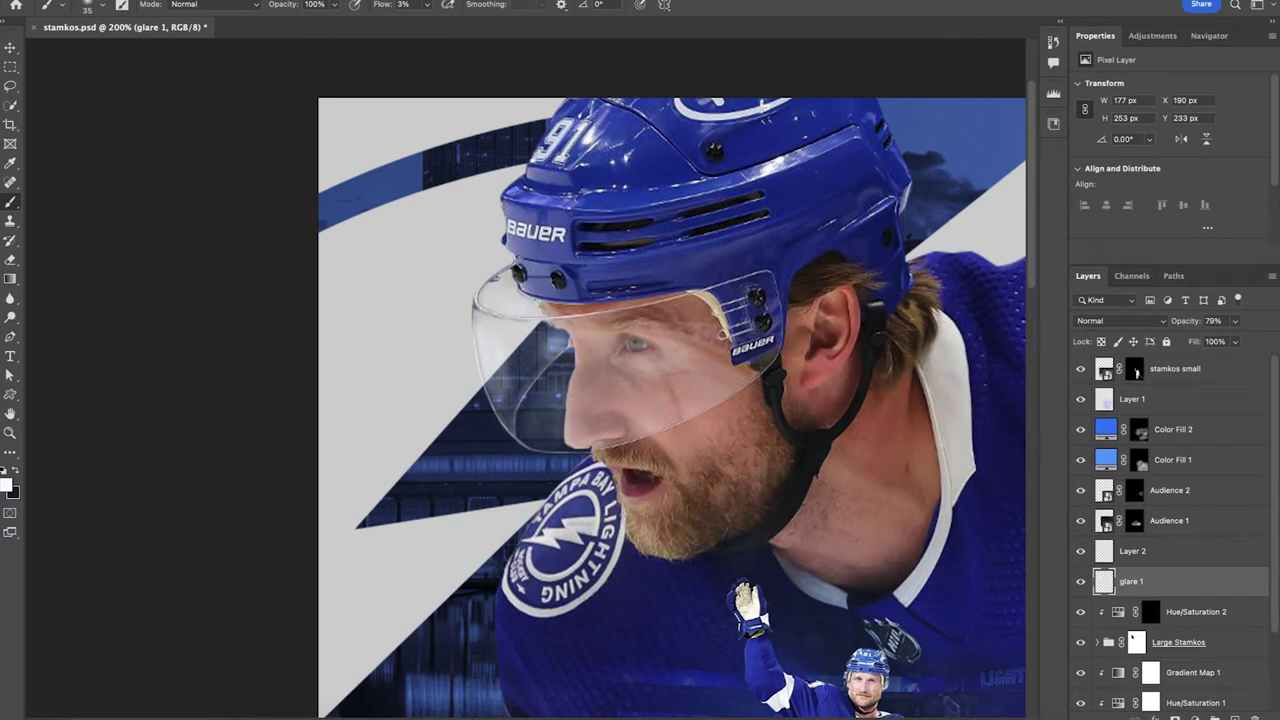
Add a faint glare dab on the visor over the cheek and compare the poster with glare 1 hidden and shown
left_click(703, 376)
key("super+minus")
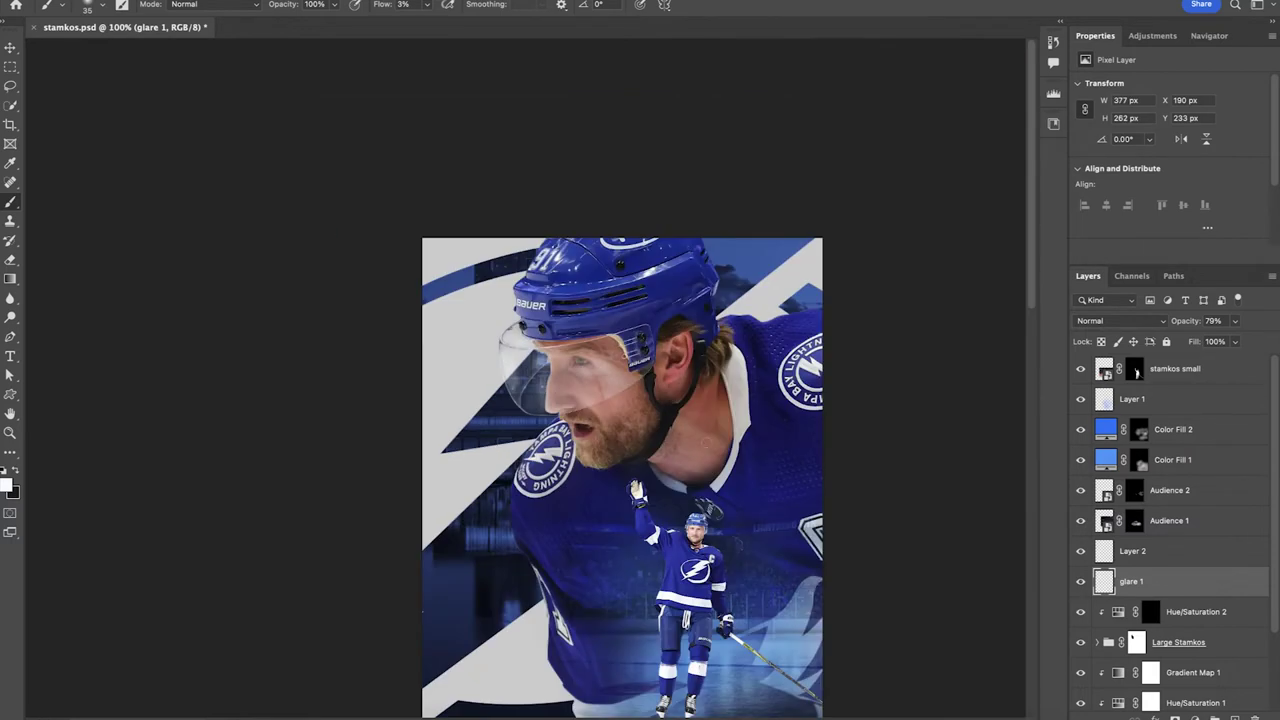
left_click(1080, 582)
left_click(1080, 582)
left_click(1080, 582)
left_click(1080, 582)
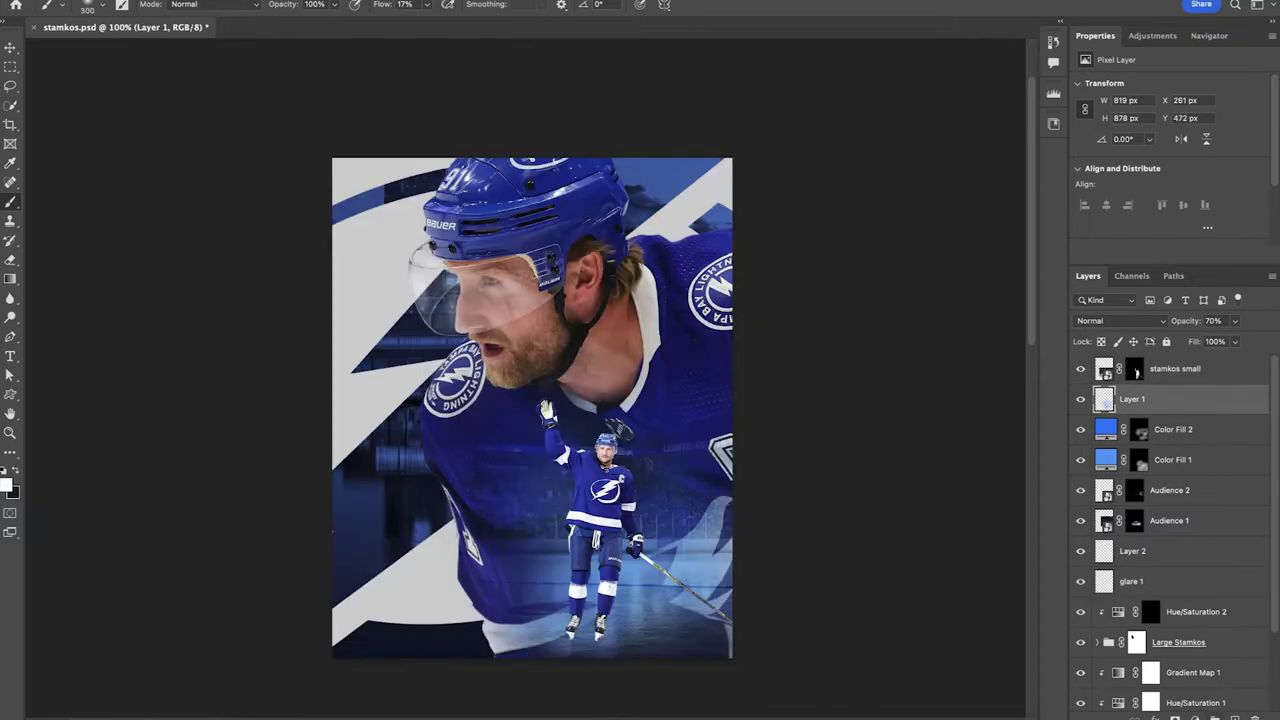
Add a solid colour fill of 1298ff above Layer 1 and set its blend mode to Overlay
right_click(1160, 378)
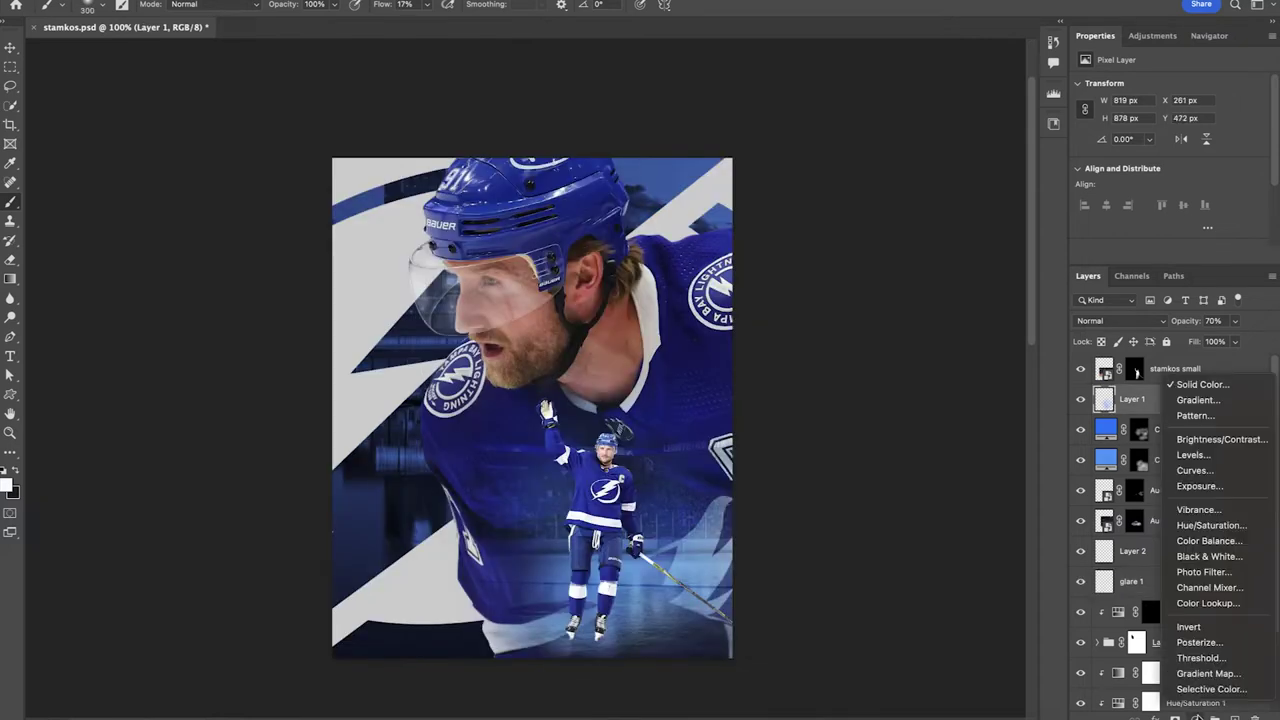
key("Escape")
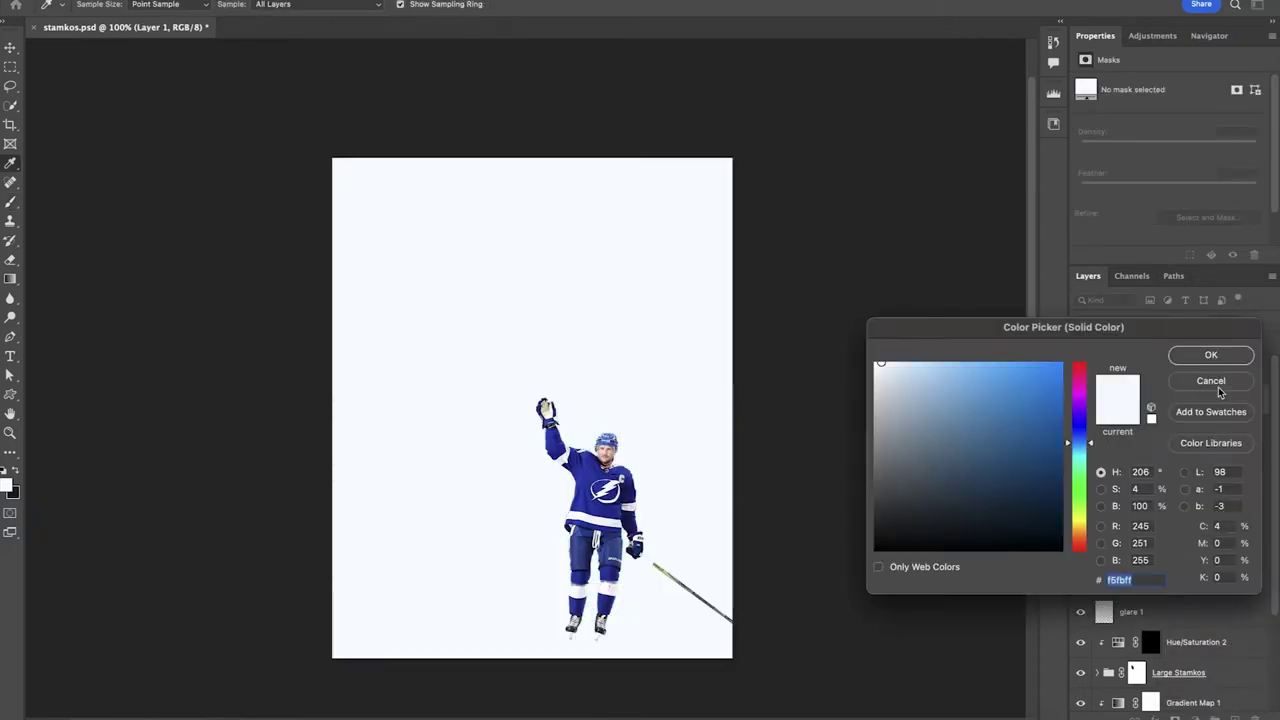
mouse_move(1021, 370)
left_mouse_down()
mouse_move(1063, 362)
mouse_move(1050, 363)
left_mouse_up()
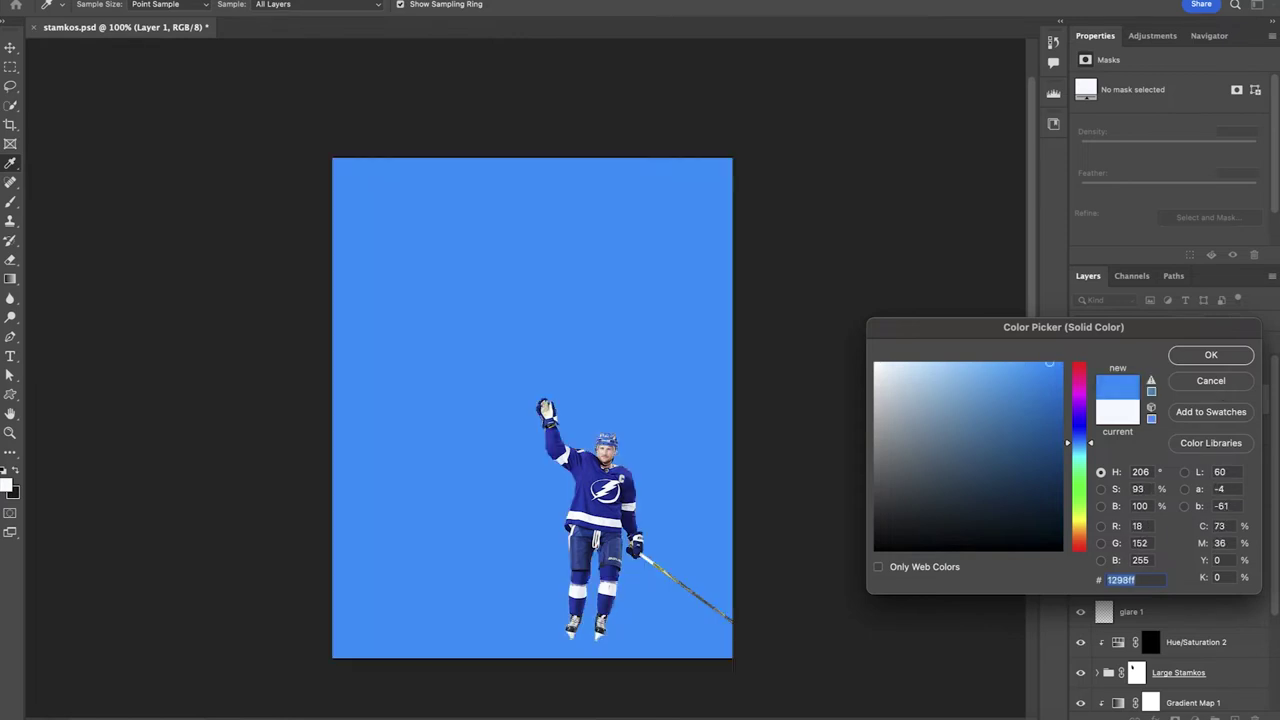
key("Return")
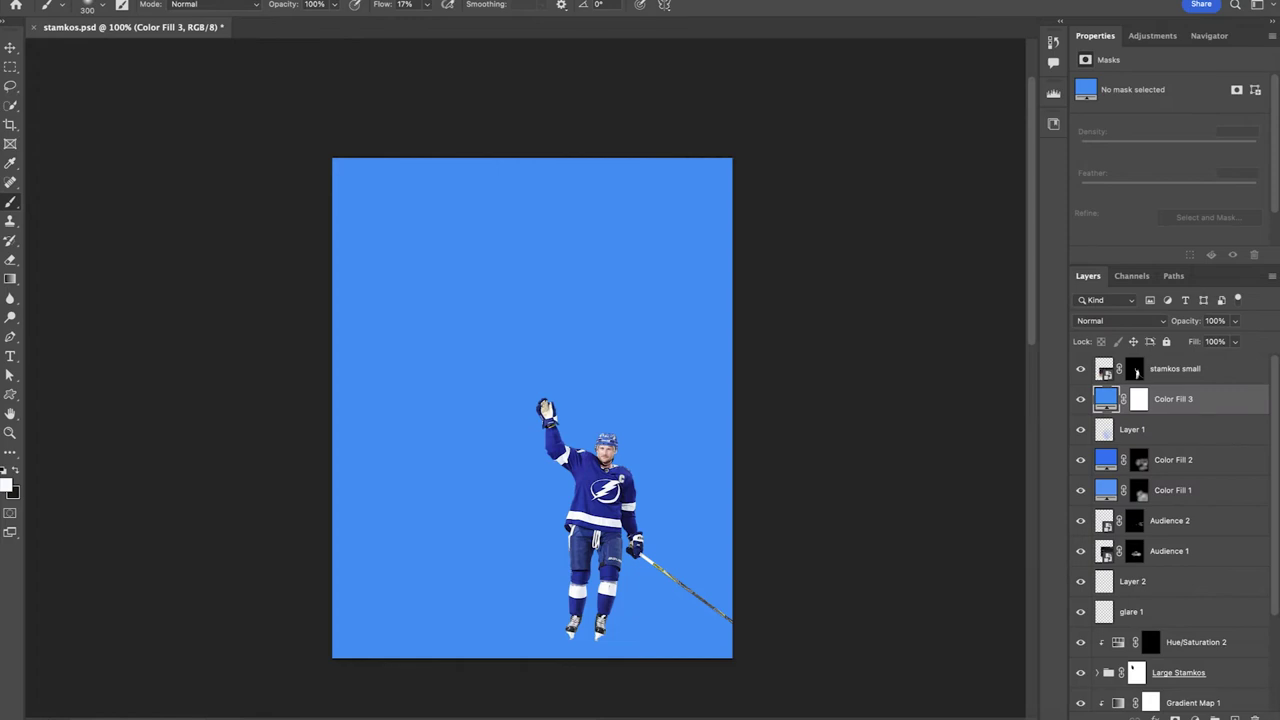
left_click(1120, 321)
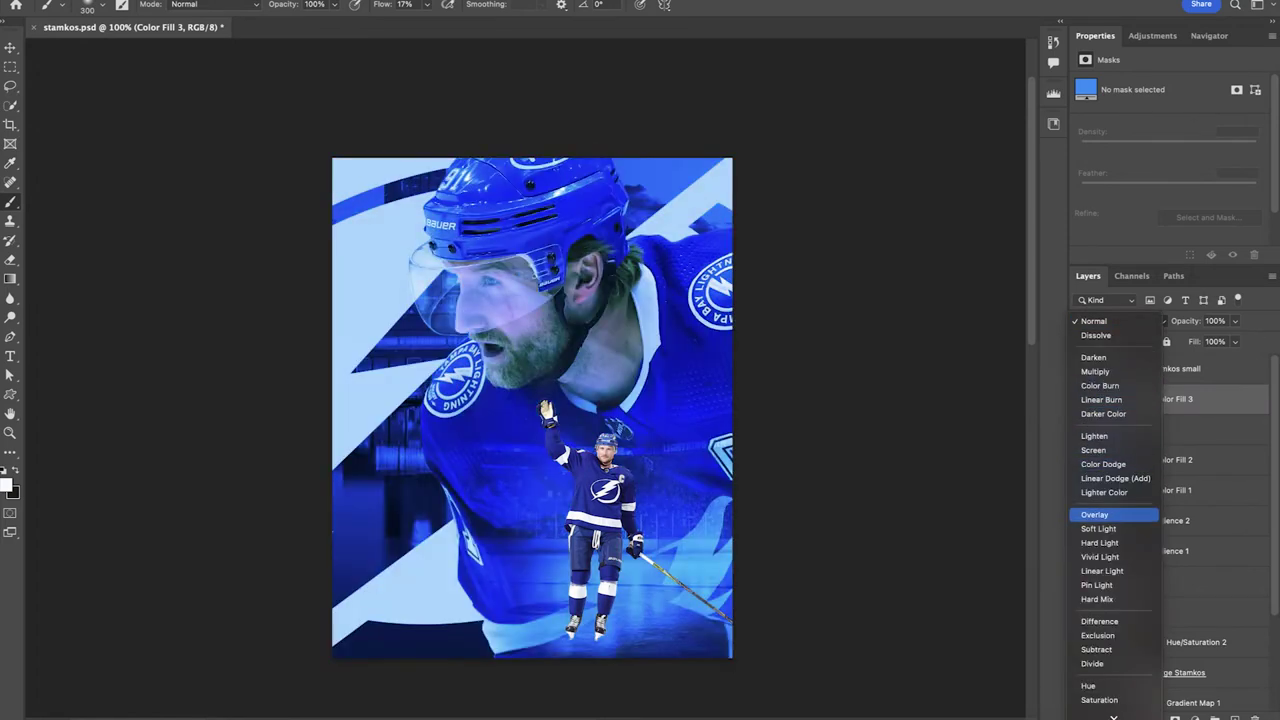
left_click(1095, 515)
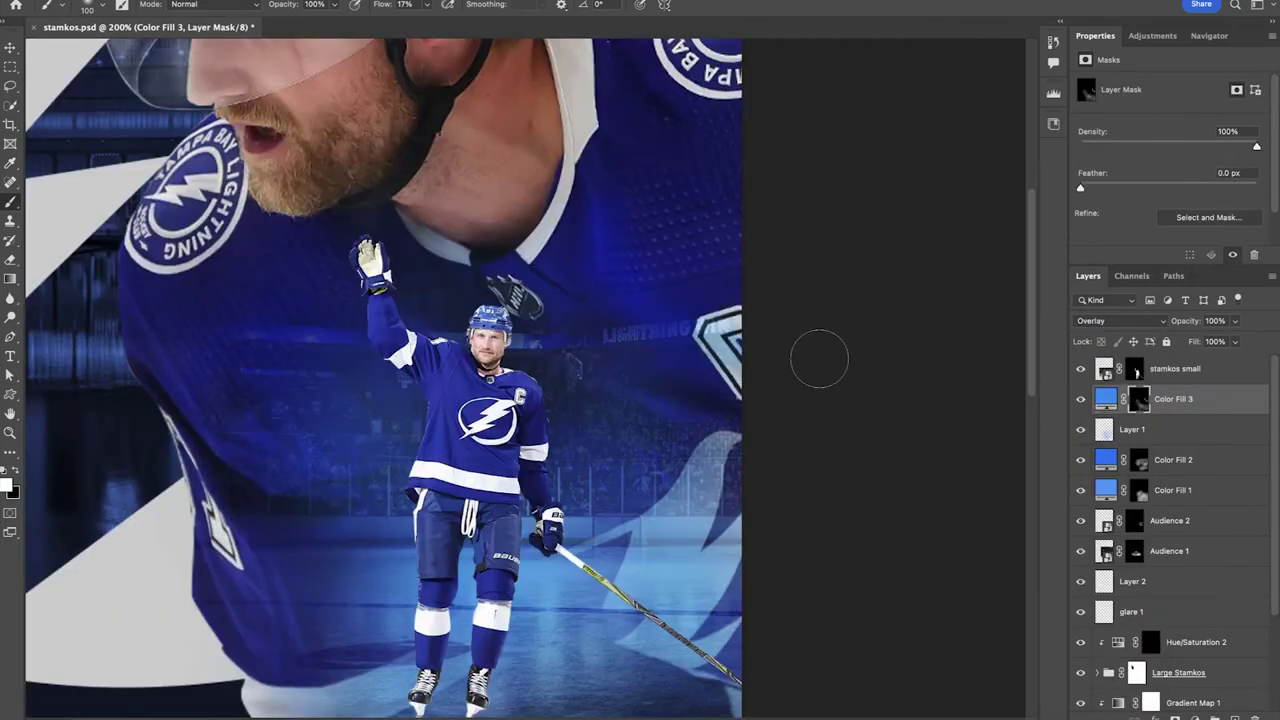
Shrink the brush to 20 px for detailed painting on the Color Fill 3 mask around the small player
key("bracketright")
key("bracketright")
key("bracketleft")
key("bracketleft")
key("bracketleft")
key("bracketleft")
key("bracketleft")
key("bracketleft")
key("bracketleft")
key("bracketleft")
key("bracketleft")
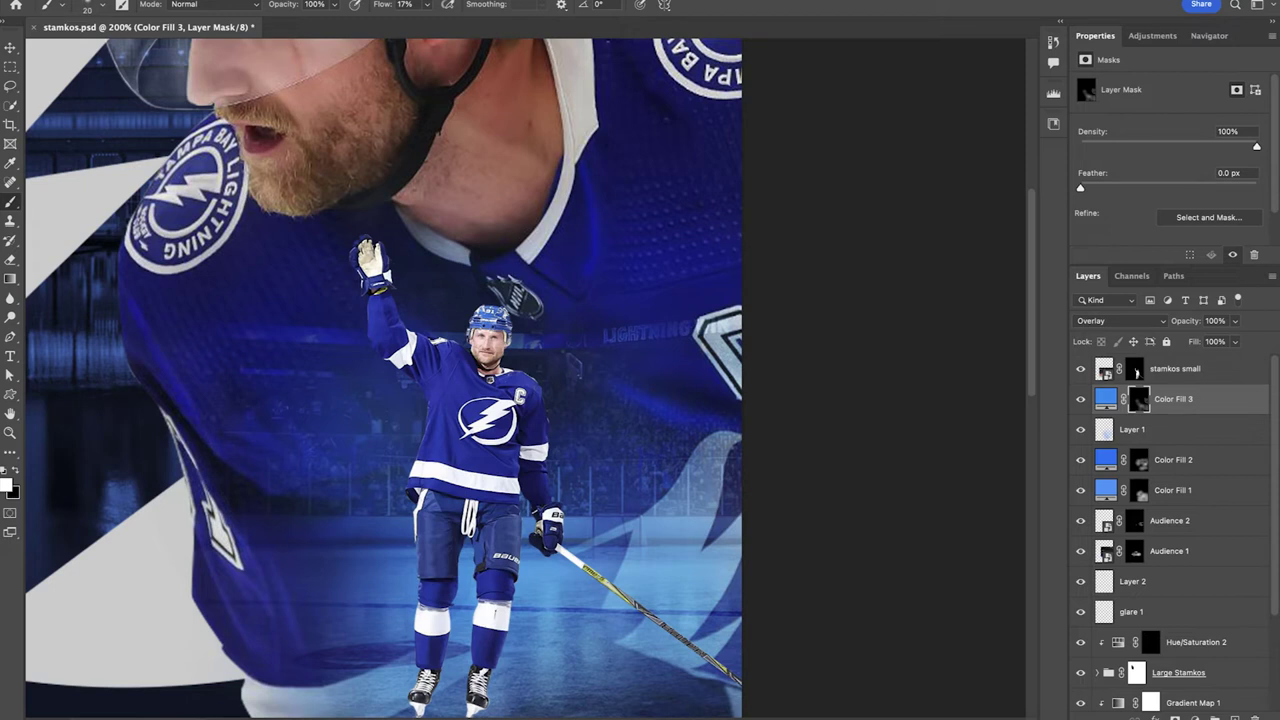
Lower the brush flow to 5%, paint a faint blue glow beside the small player's shoulder, and enlarge the brush
key("shift+0")
key("shift+5")
left_click_drag(574, 367, 584, 377)
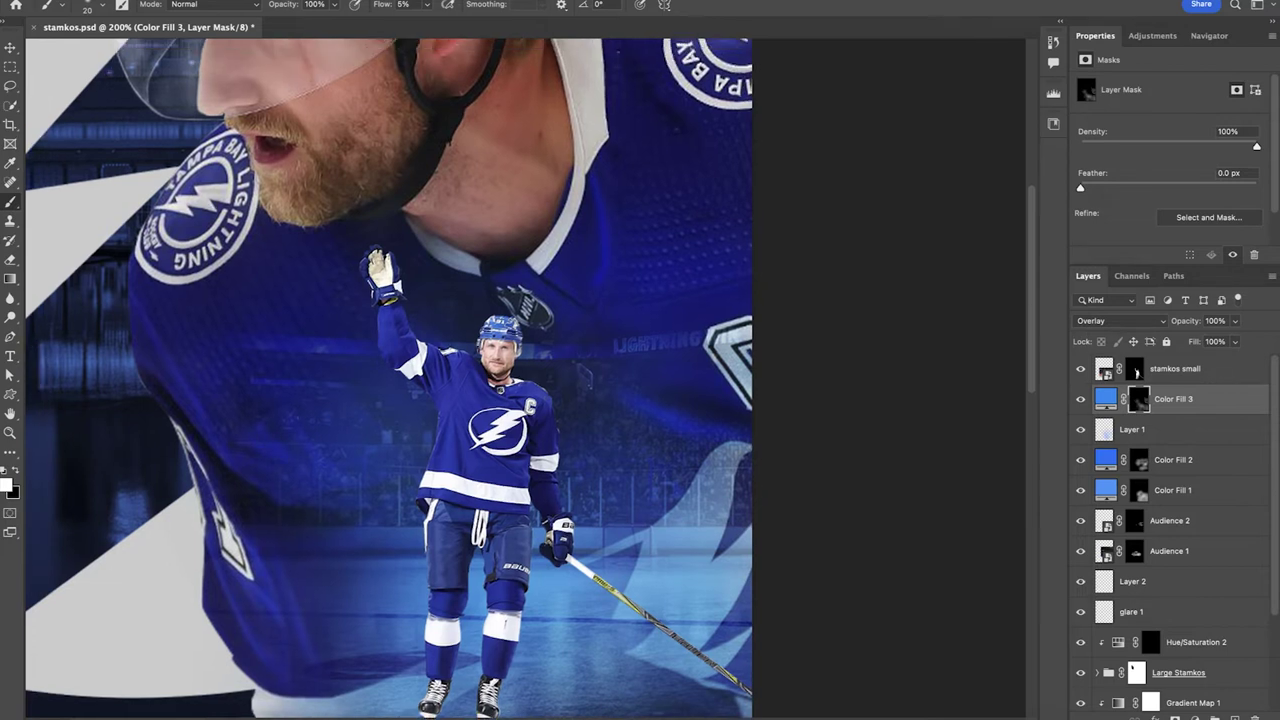
key("]")
key("]")
key("]")
key("]")
key("]")
key("]")
Name the new layer beneath stamkos small Shadow and pick a darker navy for painting
type("dow")
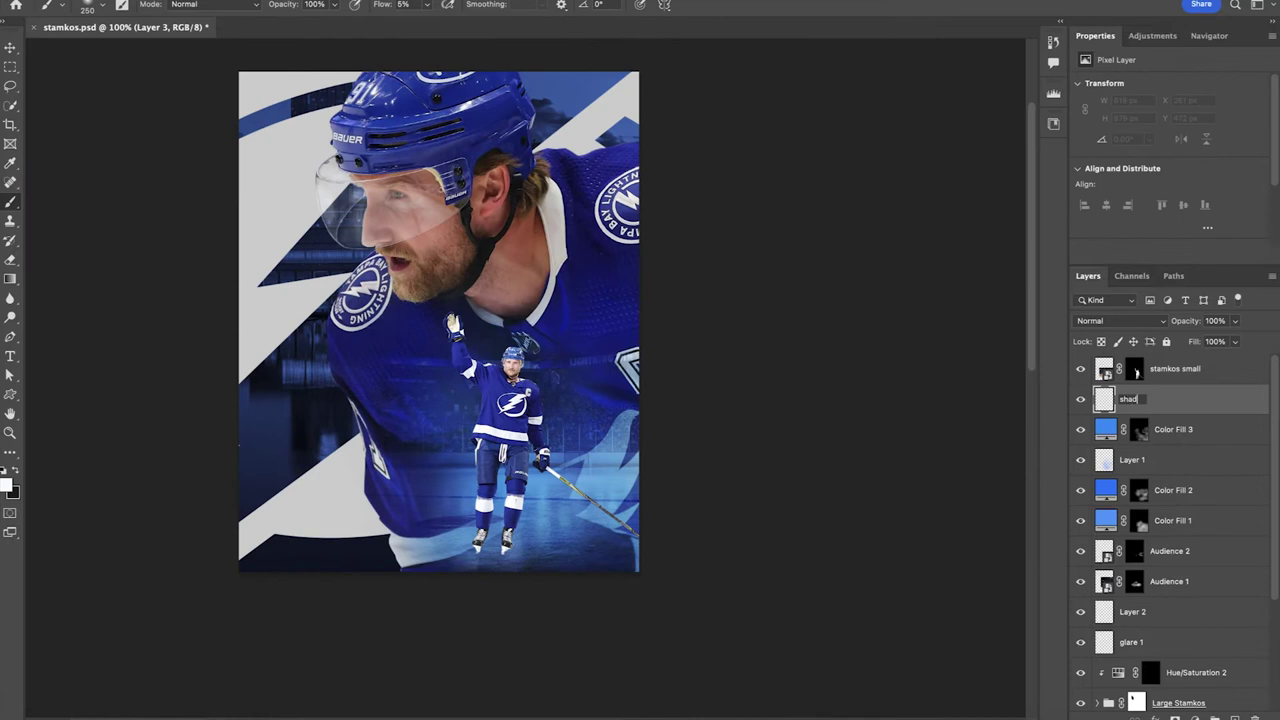
key("Return")
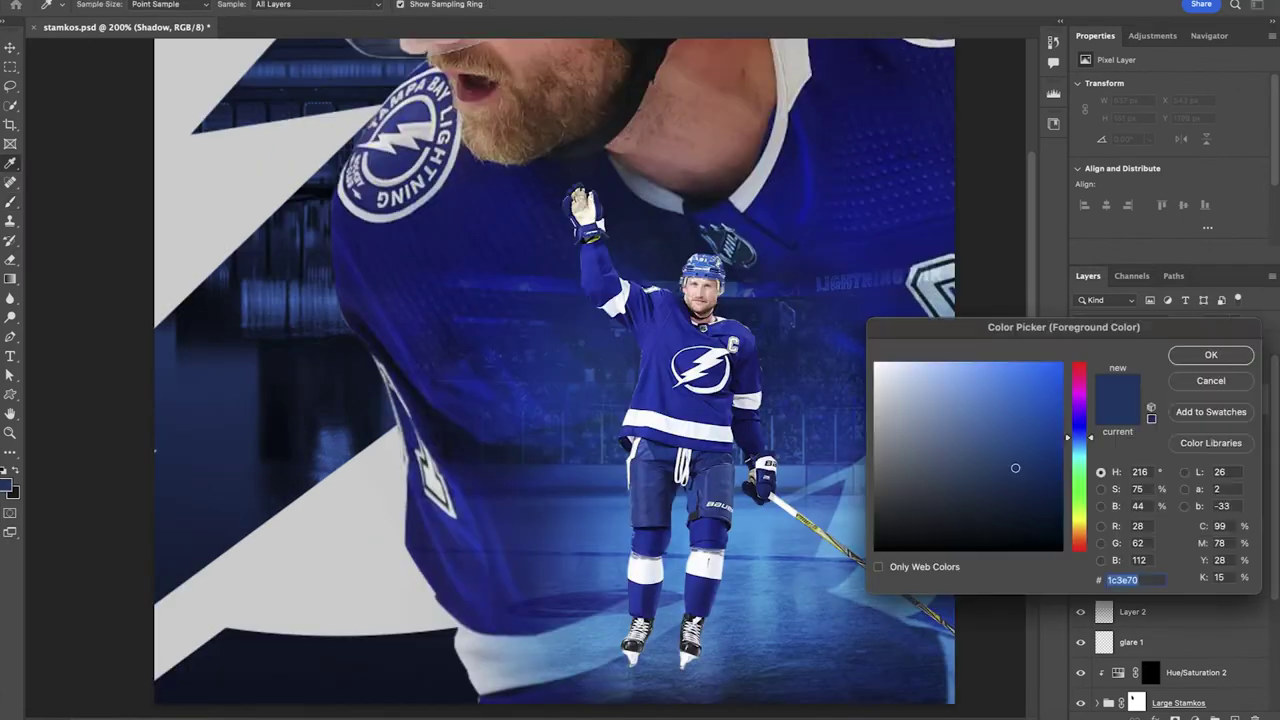
left_click(1034, 500)
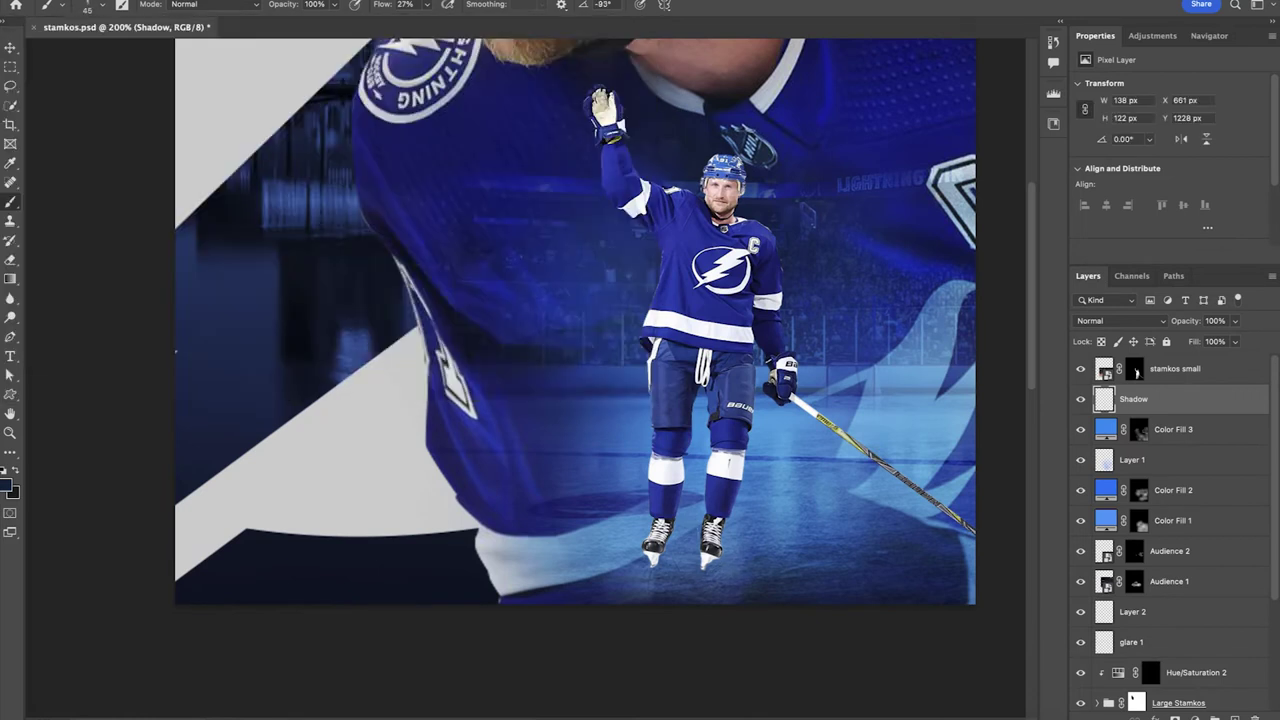
Enlarge the brush and paint a dark shadow on the ice beneath the small player's skate nearest the stick
key("bracketright")
key("bracketright")
key("bracketright")
key("bracketright")
key("bracketright")
key("bracketright")
left_click_drag(720, 587, 717, 572)
Rotate the brush tip, lower its flow to 11%, and paint a shadow beneath the small player's other skate
key("bracketleft")
key("Right")
key("Right")
key("Right")
key("Right")
key("Right")
key("Right")
key("Right")
key("shift+1")
key("shift+1")
key("bracketright")
key("bracketright")
key("bracketright")
left_click(650, 593)
Switch to another brush preset, set the flow to 2%, and paint faint shadows spreading outward from both skates
key("bracketright")
key("shift+Left")
left_click(102, 6)
double_click(368, 208)
key("shift+0")
key("shift+2")
left_click_drag(734, 563, 769, 570)
left_click_drag(652, 566, 593, 570)
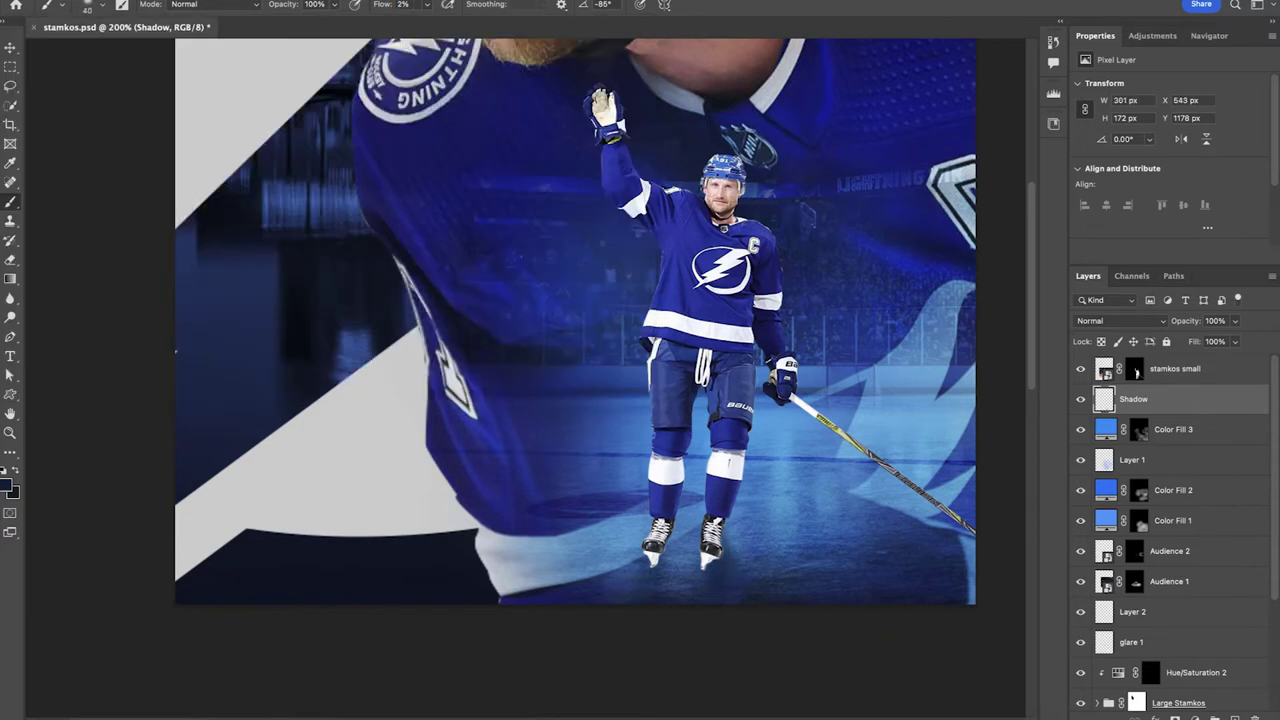
Erase the excess shadow on the ice below the small player's skates with the Eraser
key("super+minus")
key("super+plus")
key("super+plus")
scroll(640, 400, "right", 4)
key("e")
left_click_drag(651, 620, 651, 656)
scroll(640, 500, "down", 2)
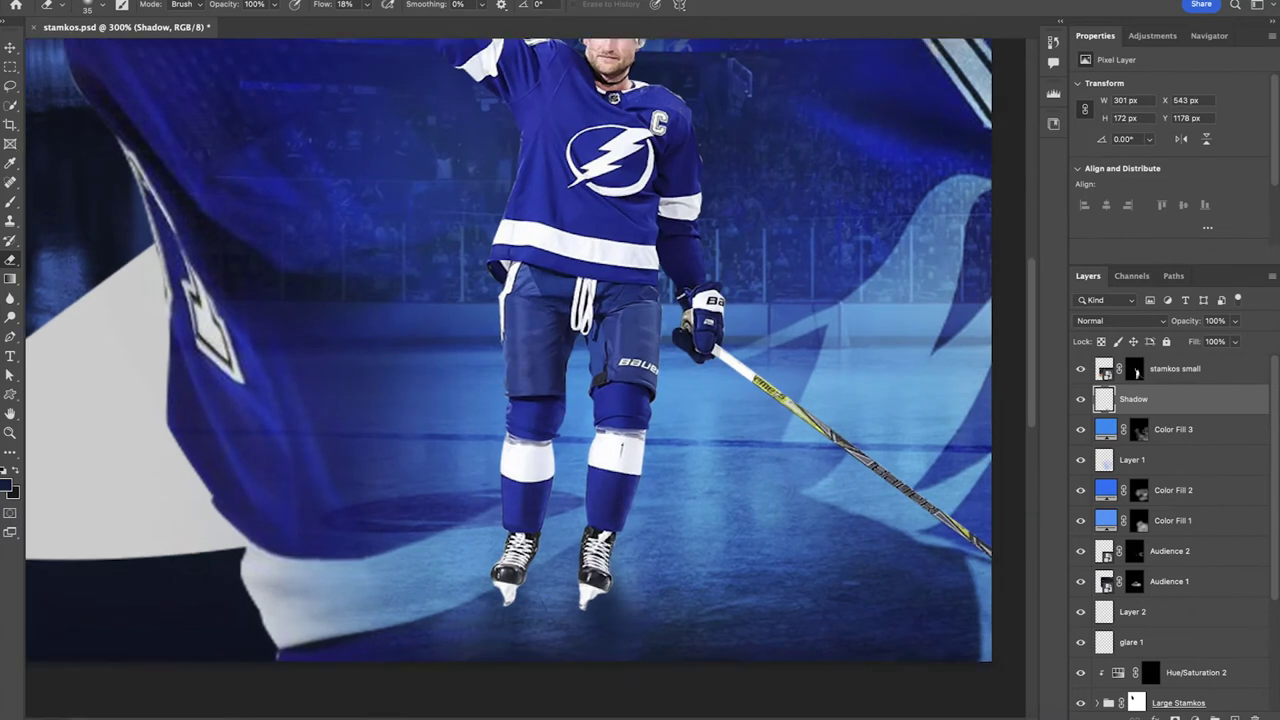
scroll(509, 350, "right", 1)
Rotate the brush tip, enlarge it, and paint a faint shadow across the ice toward the poster's corner below the stick
key("b")
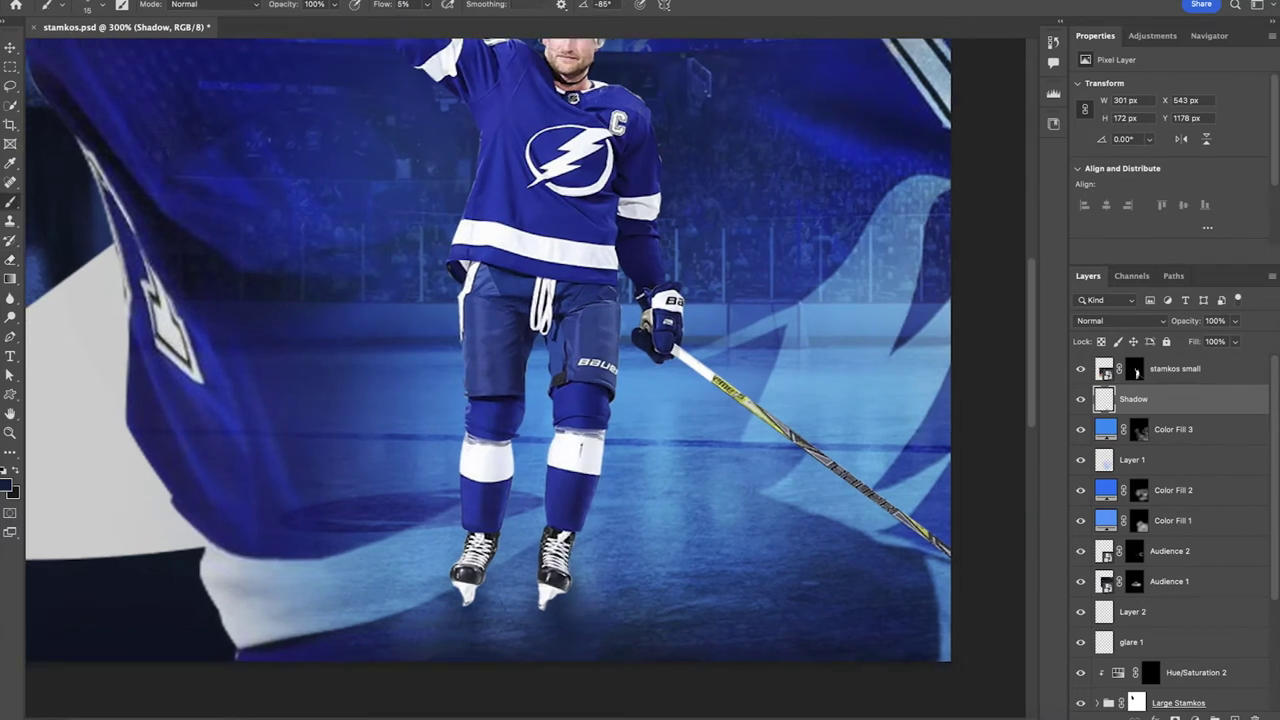
left_click(102, 5)
left_click_drag(42, 73, 59, 63)
left_click(857, 593)
key("bracketright")
key("bracketright")
key("bracketright")
key("bracketright")
key("bracketright")
key("bracketright")
key("bracketright")
key("bracketright")
key("bracketright")
mouse_move(975, 625)
left_mouse_down()
mouse_move(836, 576)
mouse_move(984, 647)
left_mouse_up()
Rotate the brush tip to -25° and extend the faint shadow across the ice to the other side of the skates
left_click(102, 5)
left_click_drag(43, 50, 50, 37)
key("super+minus")
mouse_move(690, 560)
left_mouse_down()
mouse_move(513, 557)
mouse_move(411, 590)
left_mouse_up()
scroll(411, 590, "right", 1)
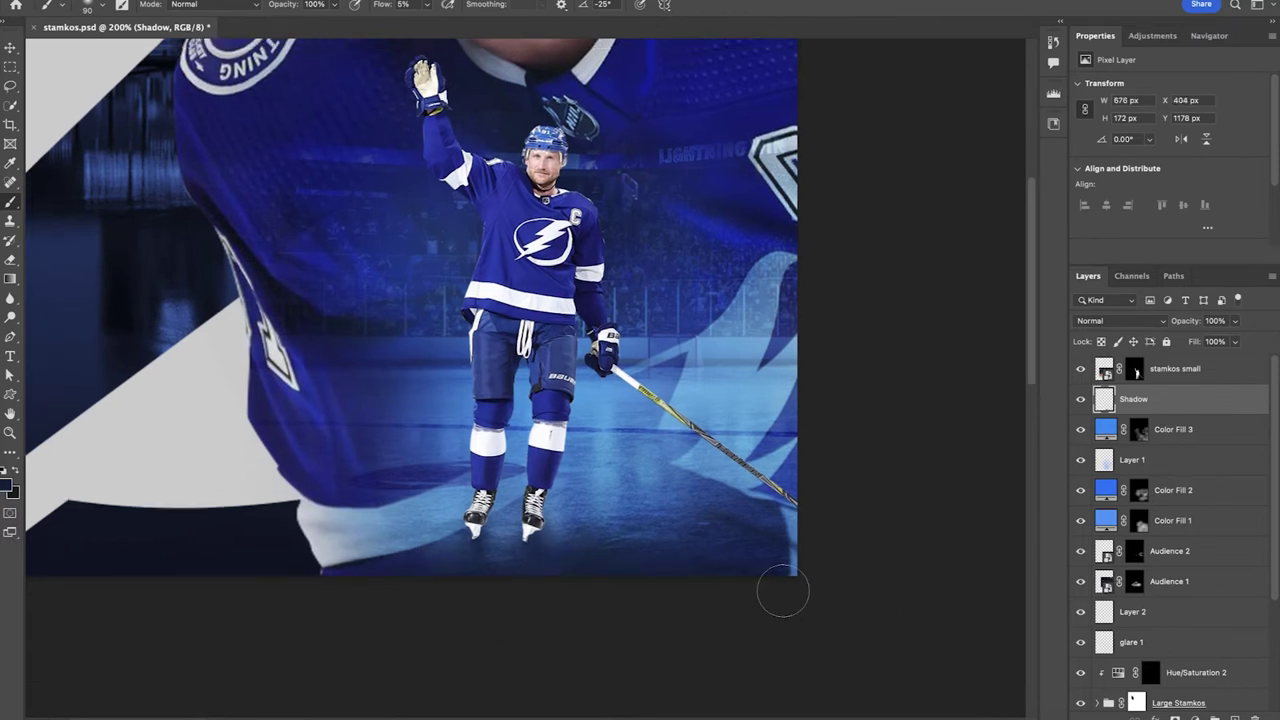
key("e")
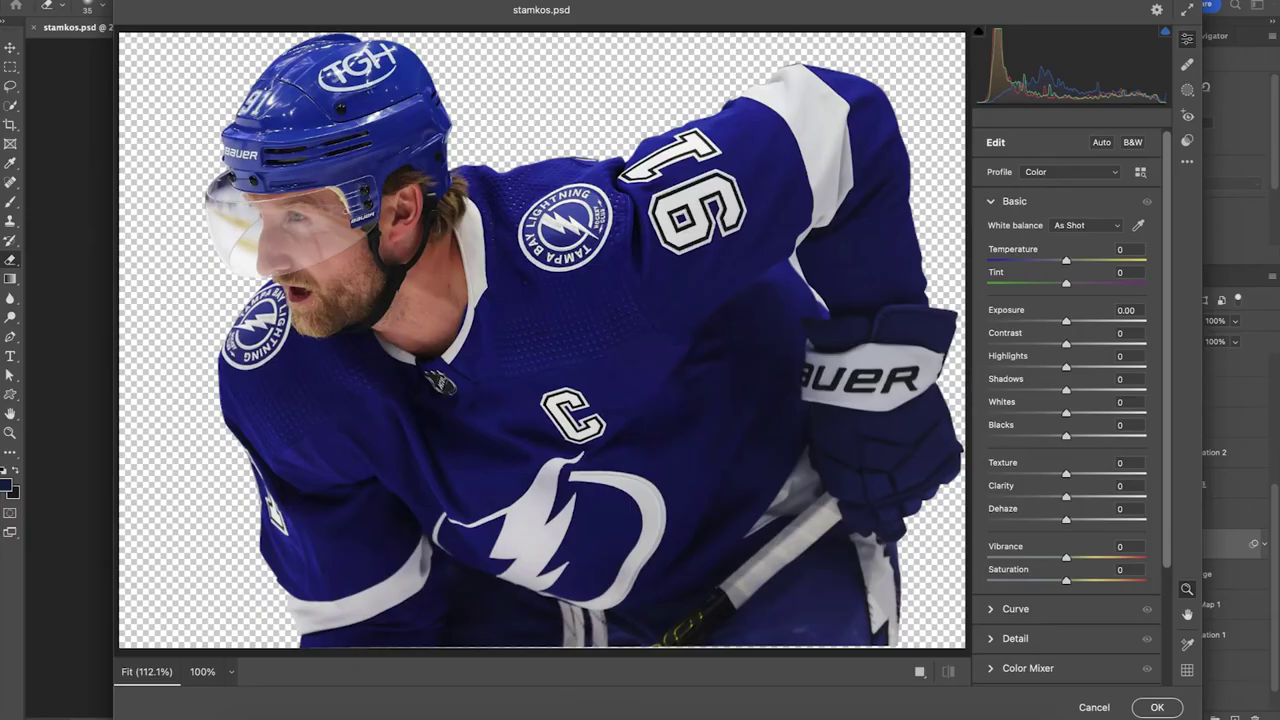
Set the large player's Camera Raw contrast to +12, whites to +9, highlights to +8, sharpening to 44 and masking to 33
left_click_drag(1066, 344, 1076, 344)
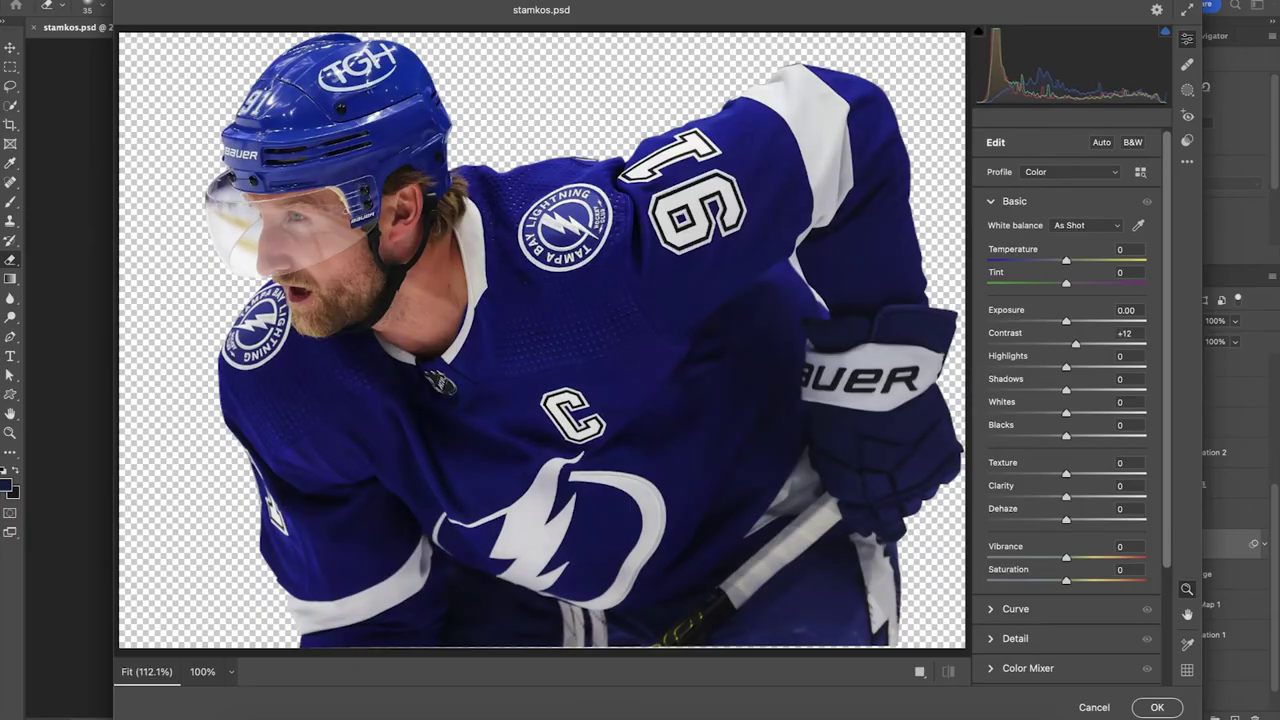
left_click_drag(1066, 413, 1074, 413)
left_click_drag(1066, 366, 1073, 366)
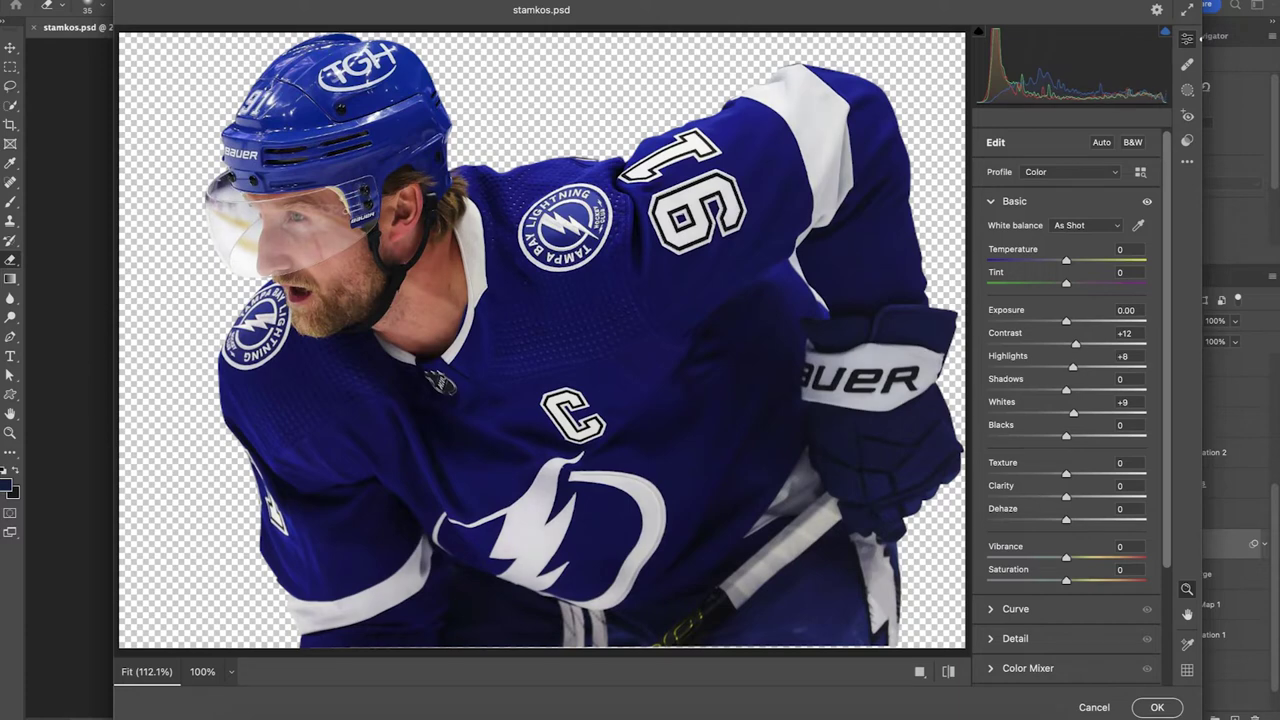
left_click(991, 639)
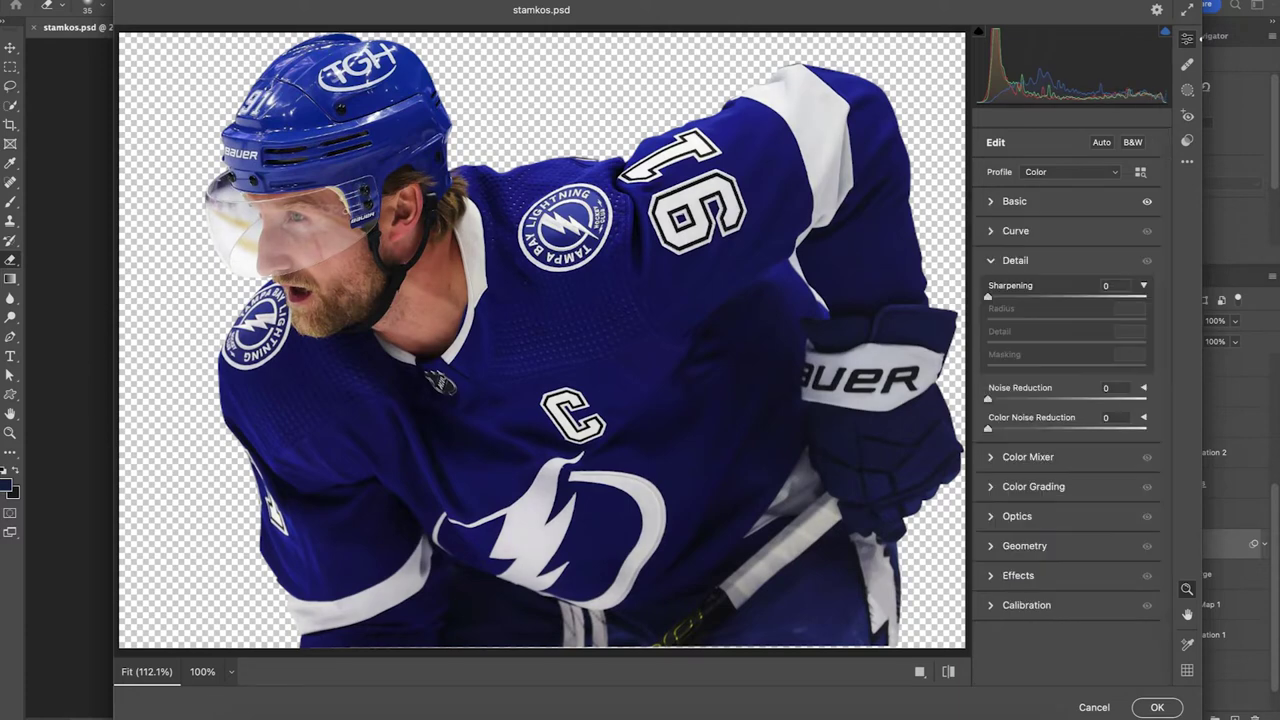
left_click_drag(988, 297, 1042, 297)
left_click_drag(988, 366, 1039, 366)
left_click_drag(1041, 297, 1034, 297)
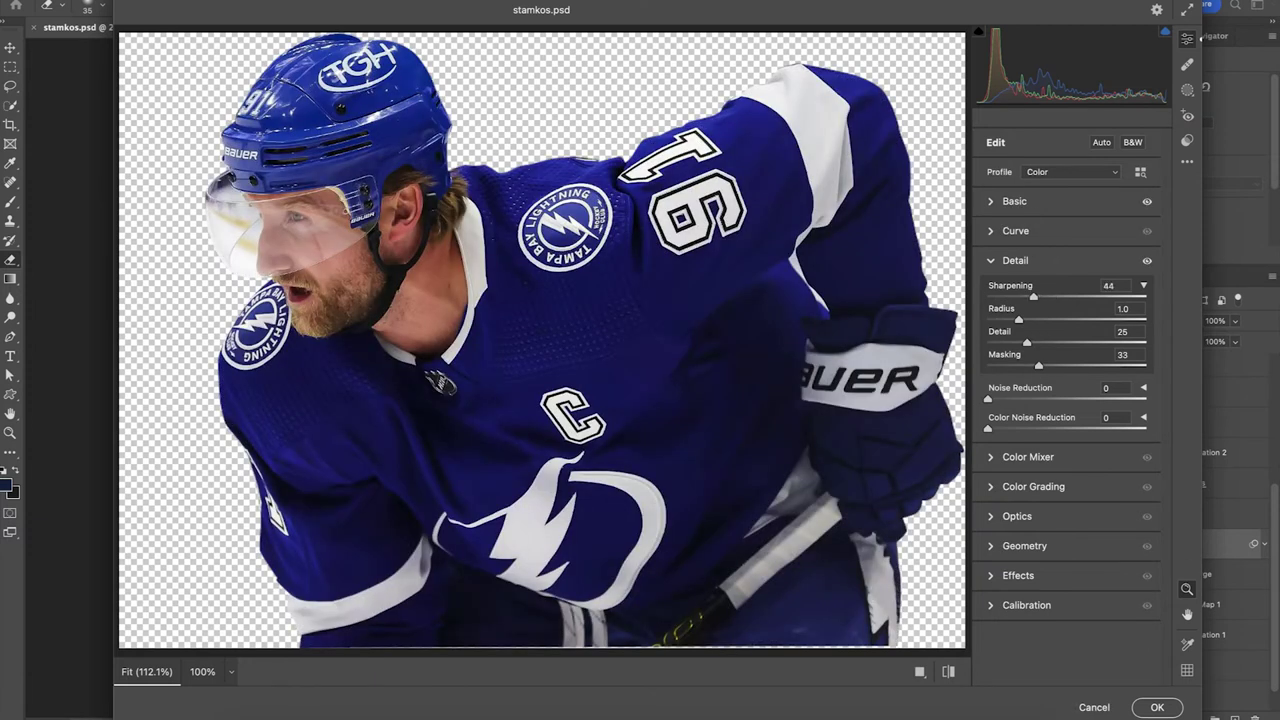
Adjust the large player's color mixer, setting the Reds saturation to -17
left_click(1028, 456)
left_click(995, 337)
left_click_drag(1066, 398, 1076, 375)
left_click_drag(1066, 421, 1059, 421)
mouse_move(1076, 375)
left_mouse_down()
mouse_move(1042, 375)
mouse_move(1053, 375)
left_mouse_up()
left_click(1035, 336)
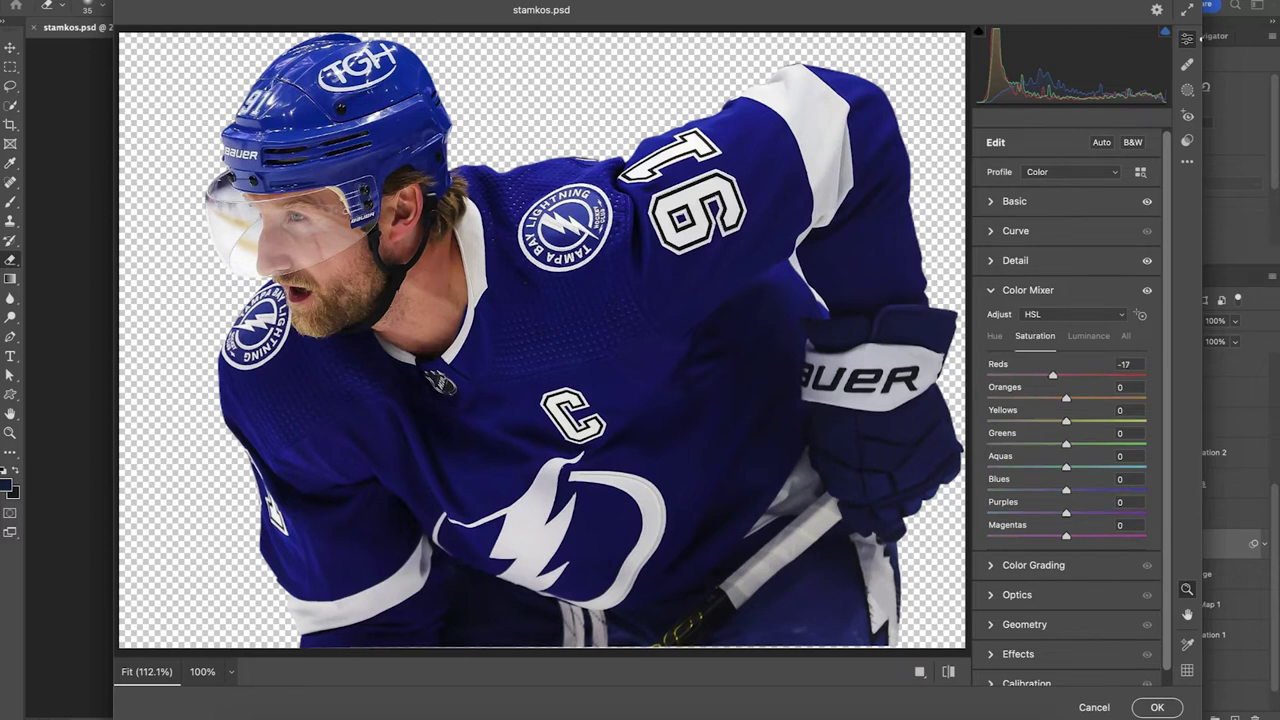
Grade the large player's midtones to hue 235, saturation 17, tint the highlights blue, and apply the Camera Raw filter
left_click(1033, 565)
left_click_drag(1066, 421, 1061, 427)
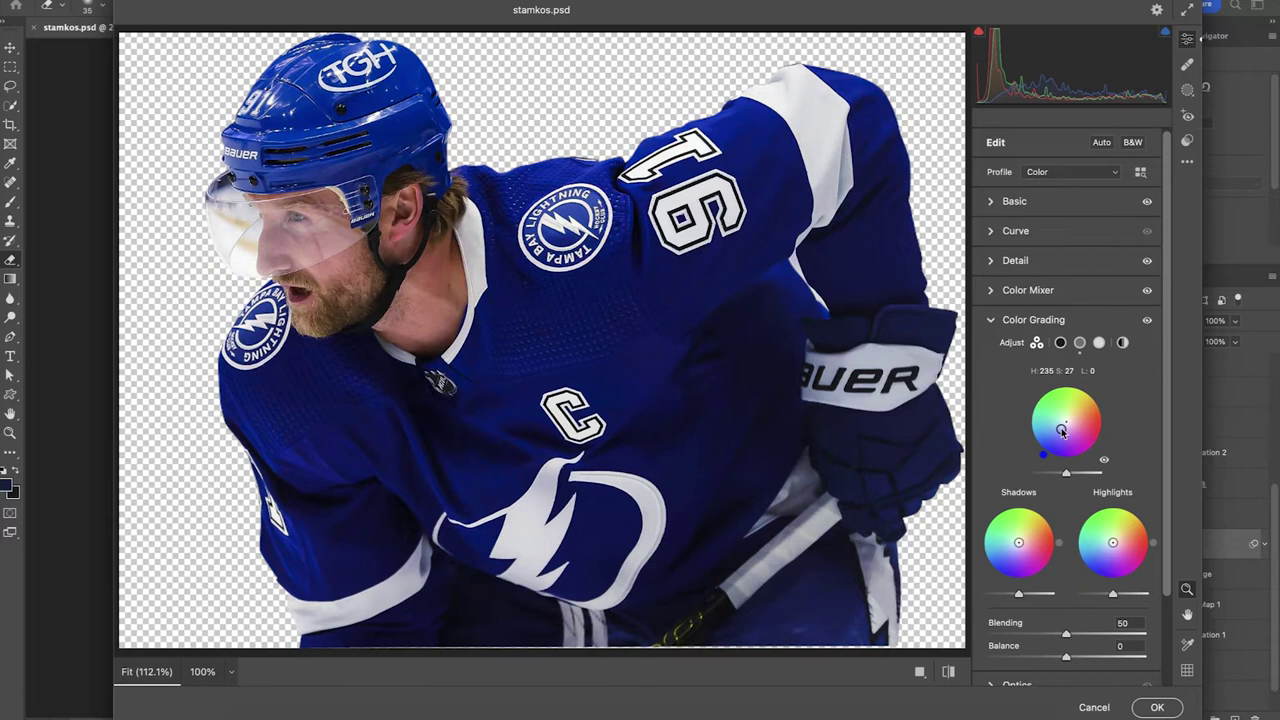
left_click_drag(1113, 543, 1108, 554)
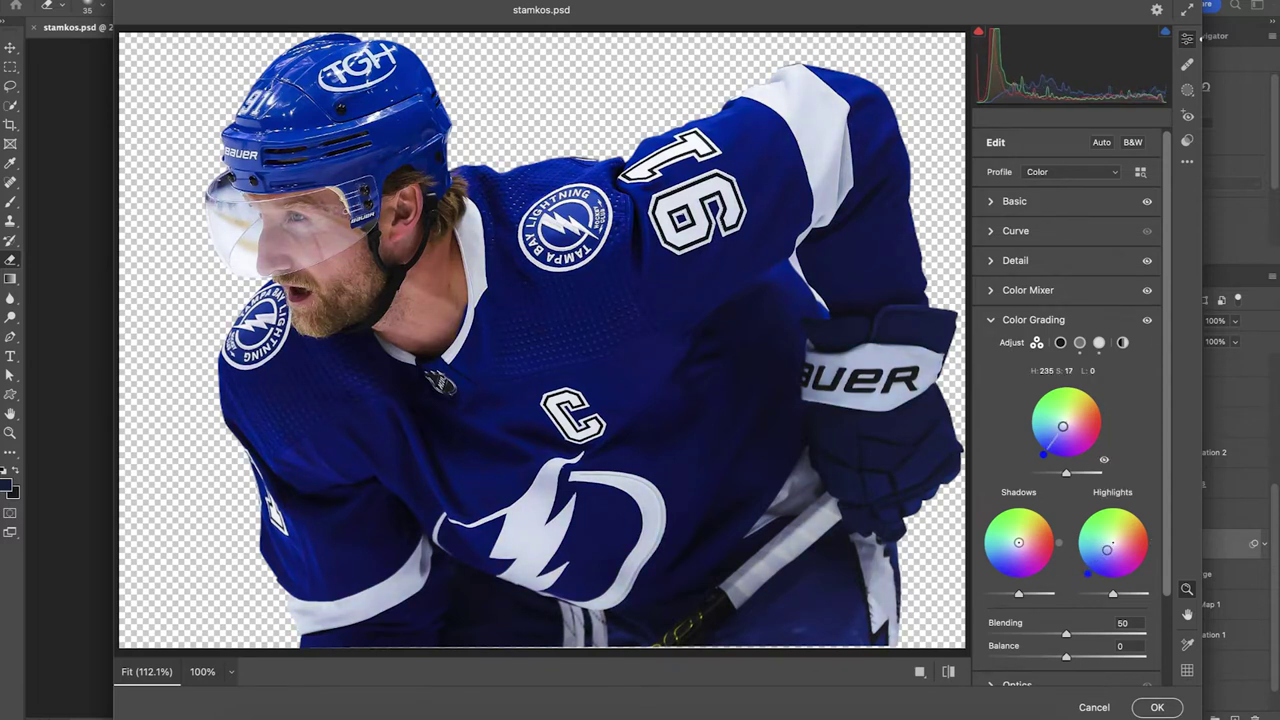
left_click(1153, 706)
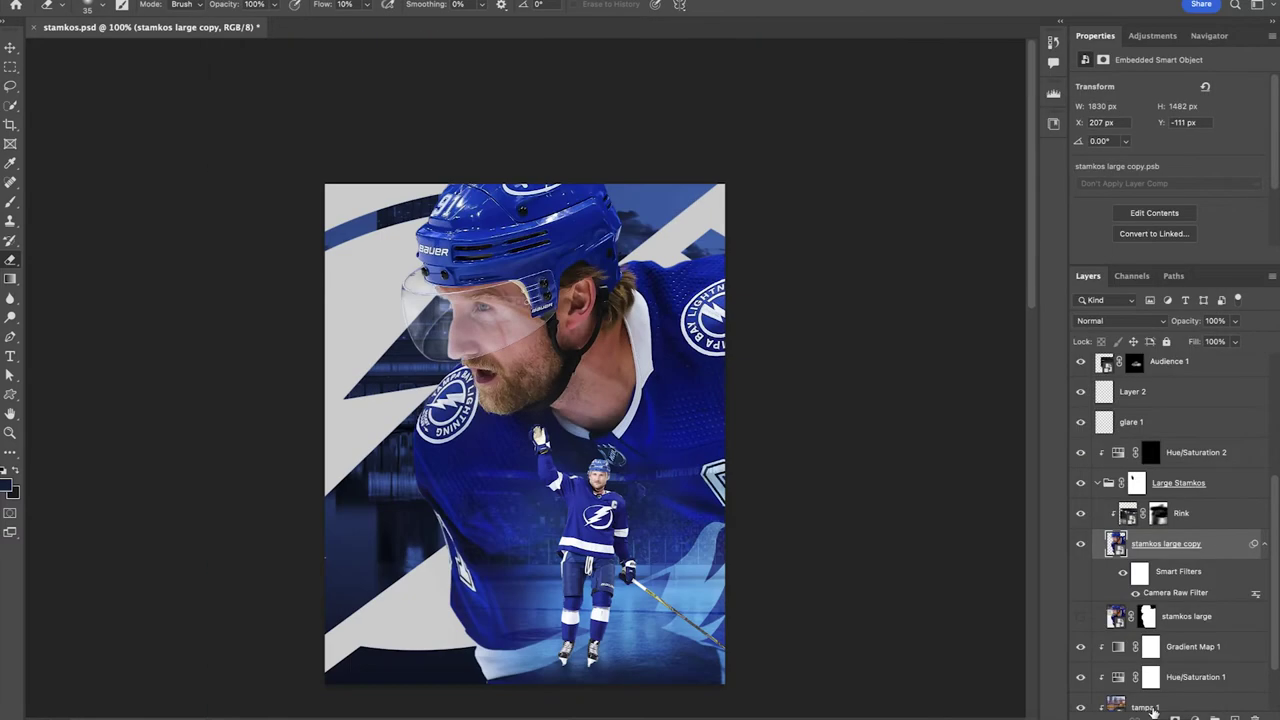
Compare the poster with the stamkos large copy layer hidden and shown to judge the Camera Raw changes
left_click(1209, 36)
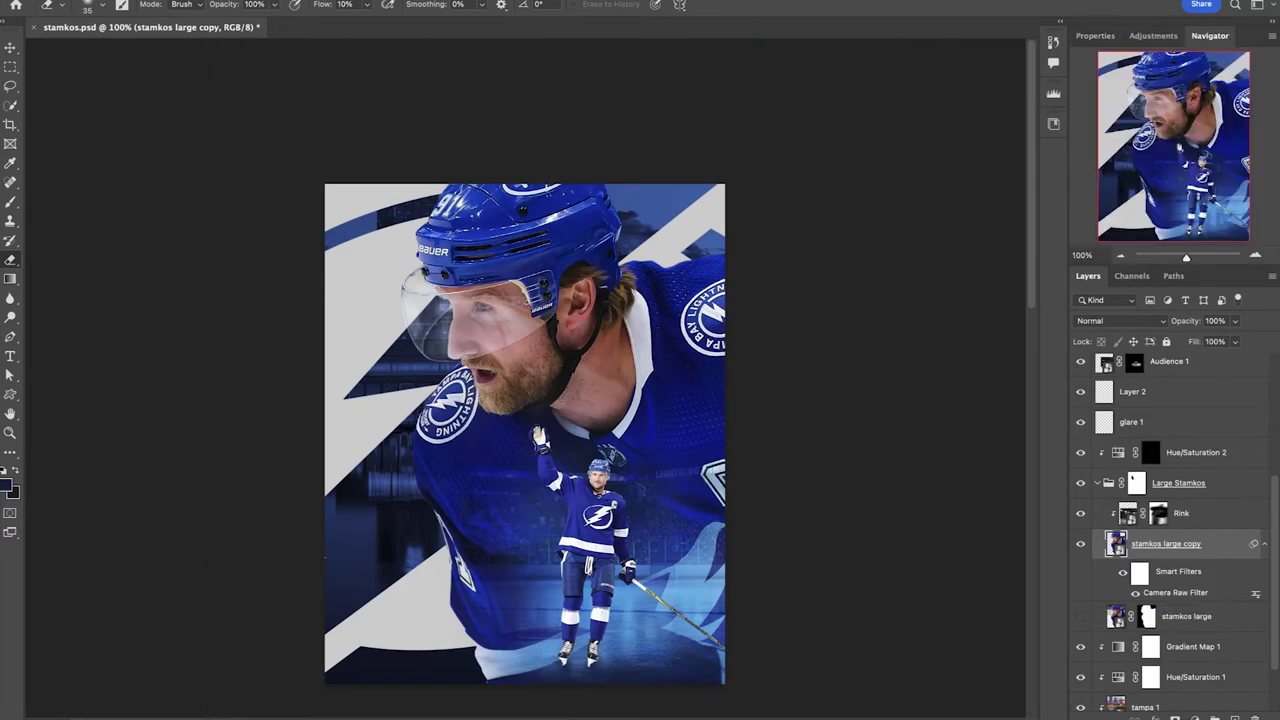
scroll(907, 270, "down", 3)
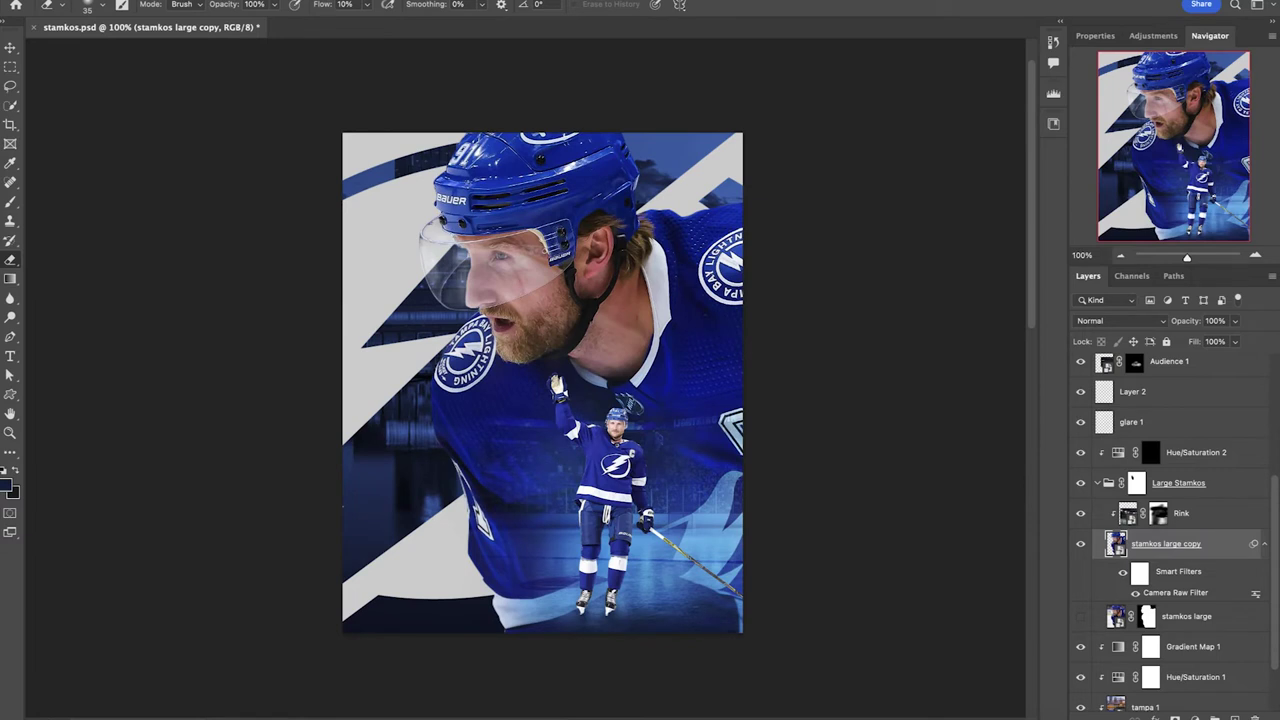
left_click(1080, 544)
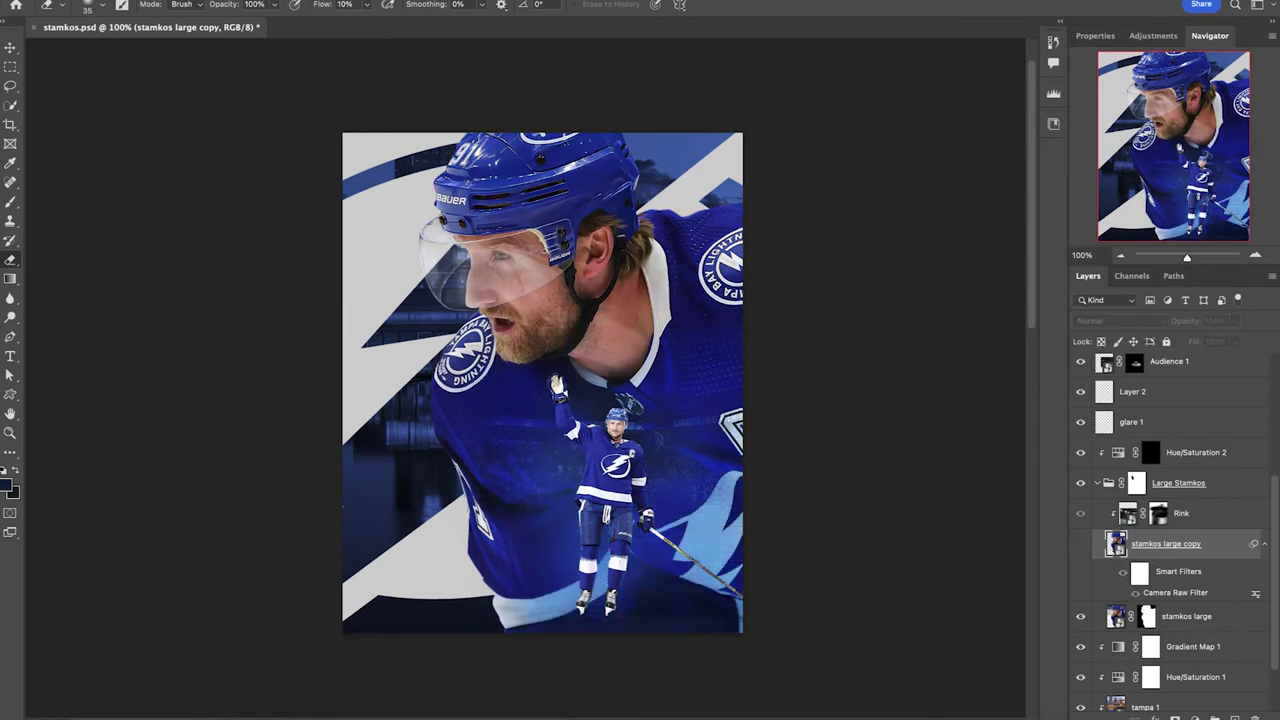
left_click(1080, 543)
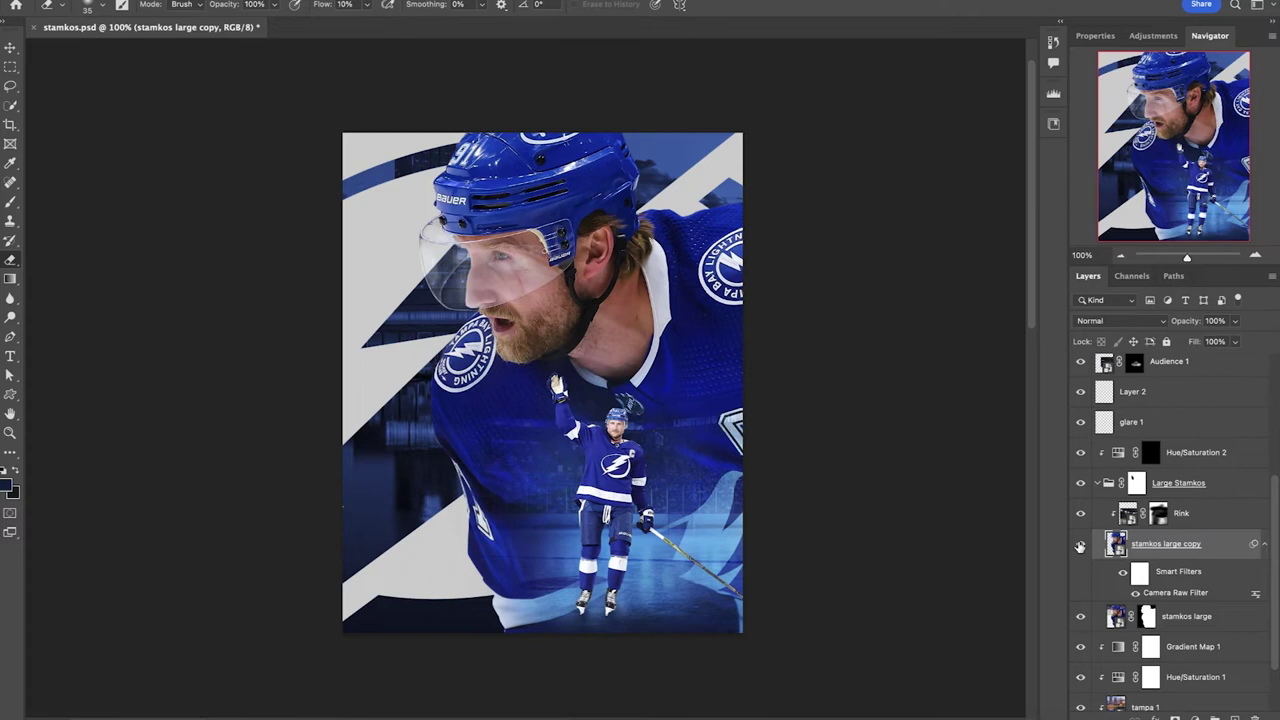
left_click(1080, 545)
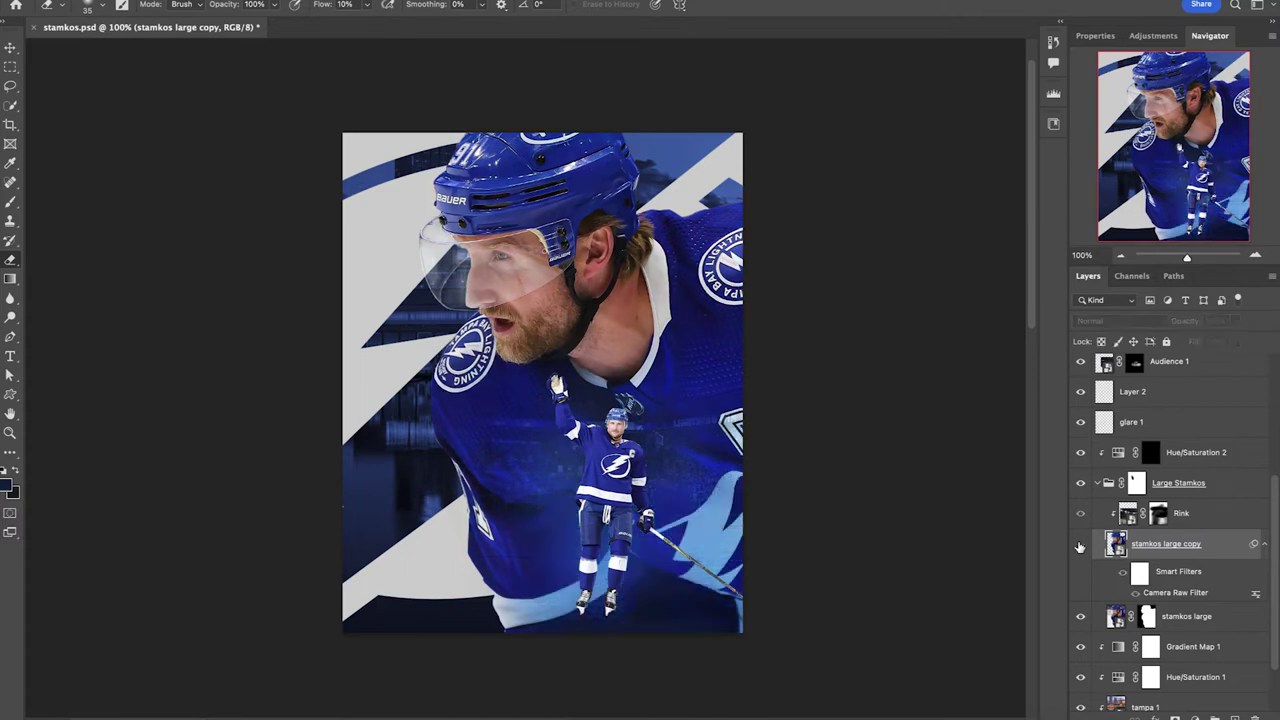
left_click(1080, 545)
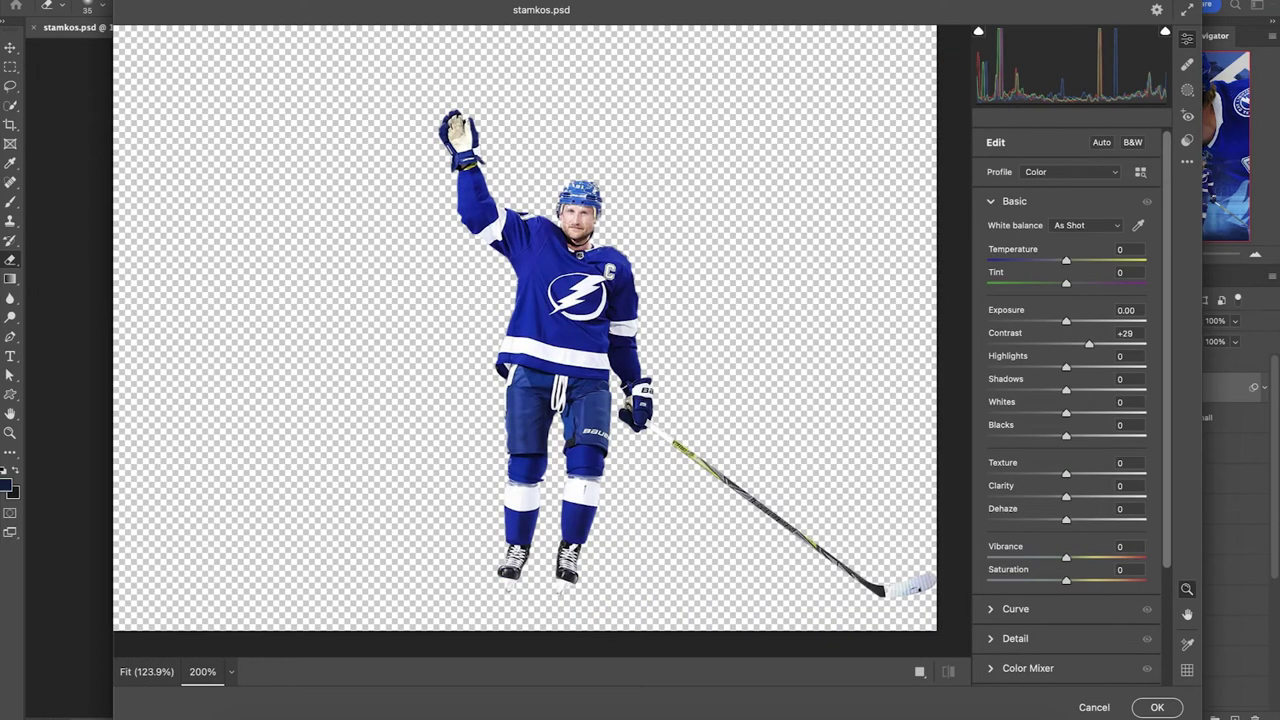
Sharpen the small player with strong masking, grade the midtones to hue 223, saturation 37, and apply the Camera Raw filter
left_click(995, 609)
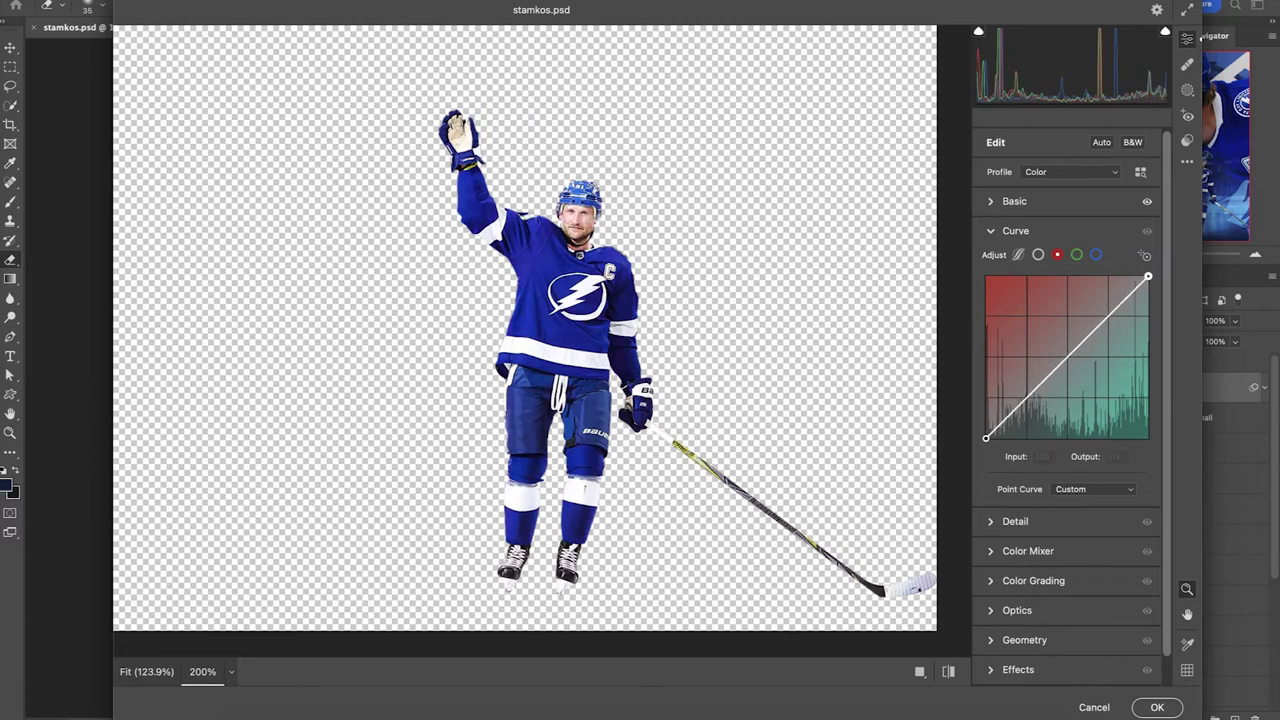
left_click(1015, 521)
left_click_drag(988, 297, 1017, 297)
left_click_drag(988, 365, 1145, 375)
left_click(995, 458)
left_click(995, 565)
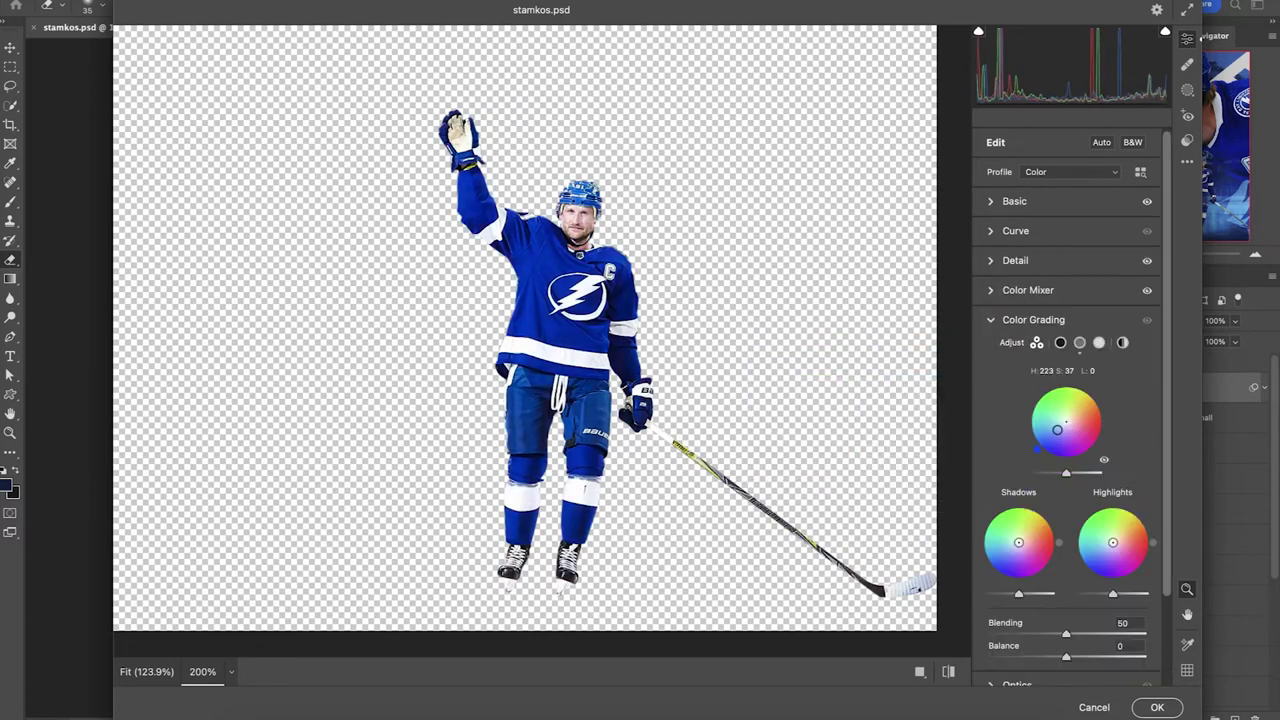
left_click(1157, 707)
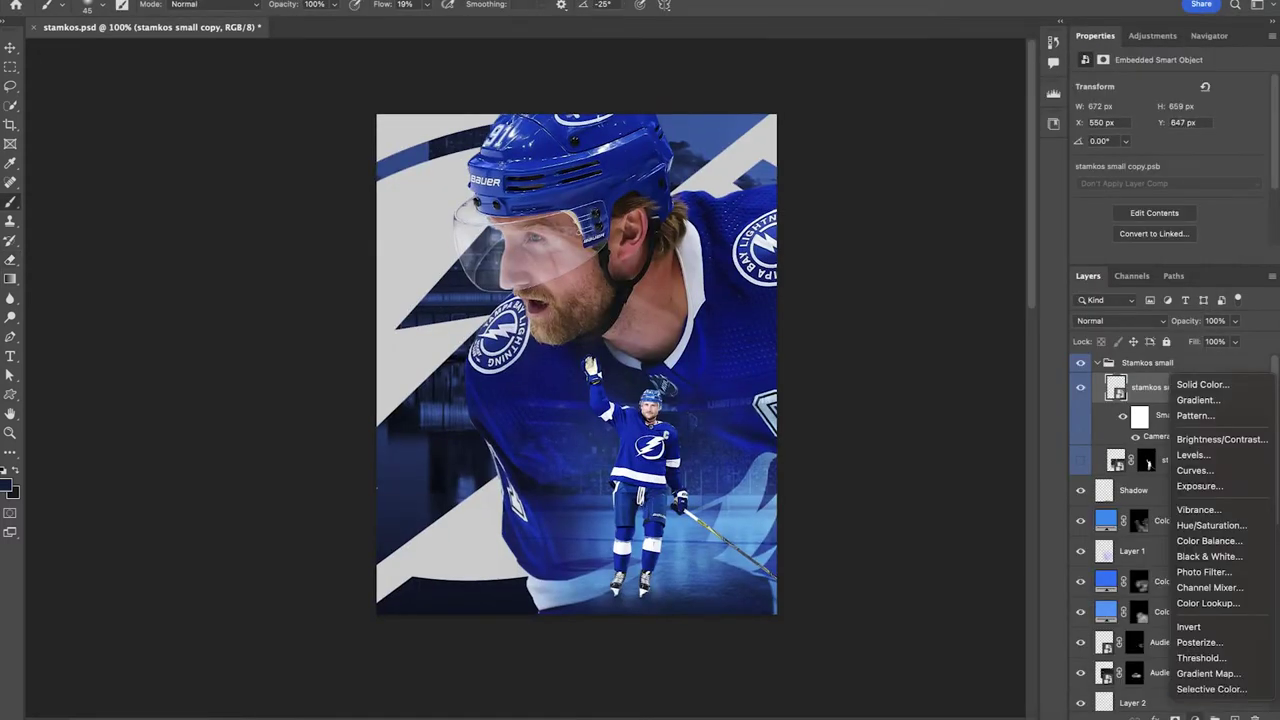
Add a dark navy 283242 Solid Color fill above stamkos small copy, clipped to that layer in Multiply mode
left_click(1202, 384)
type("222933")
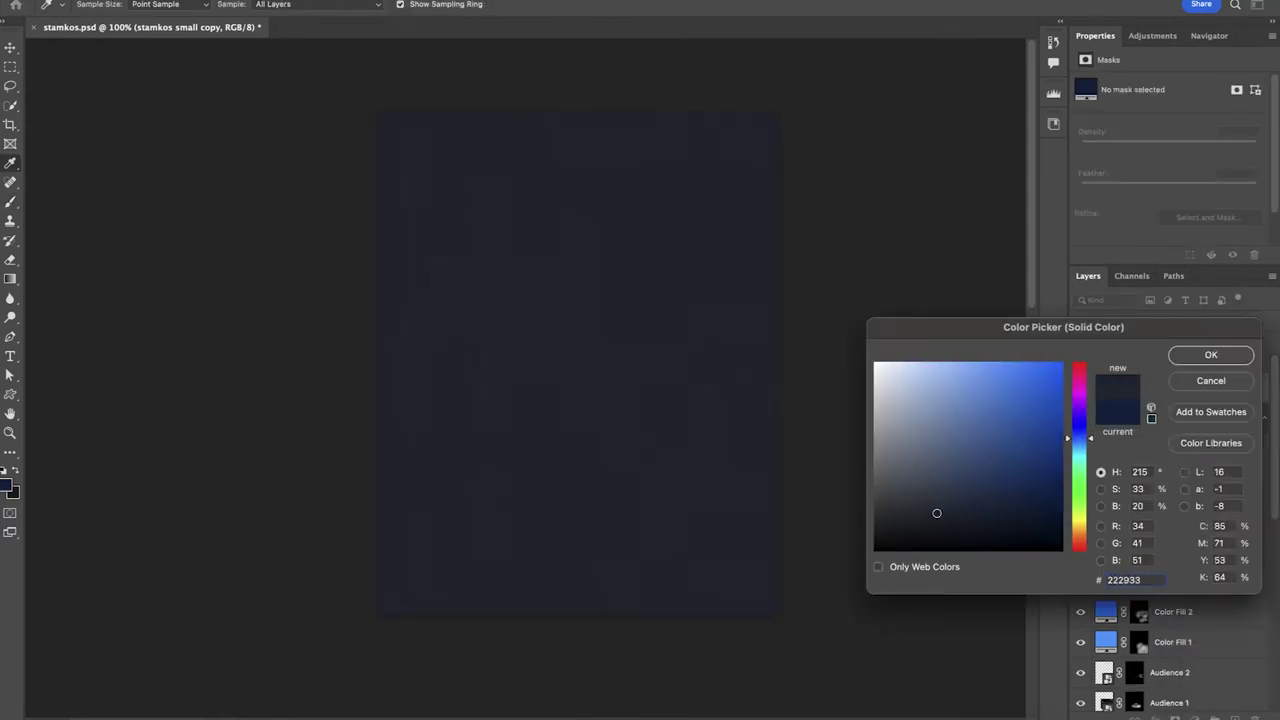
left_click(949, 502)
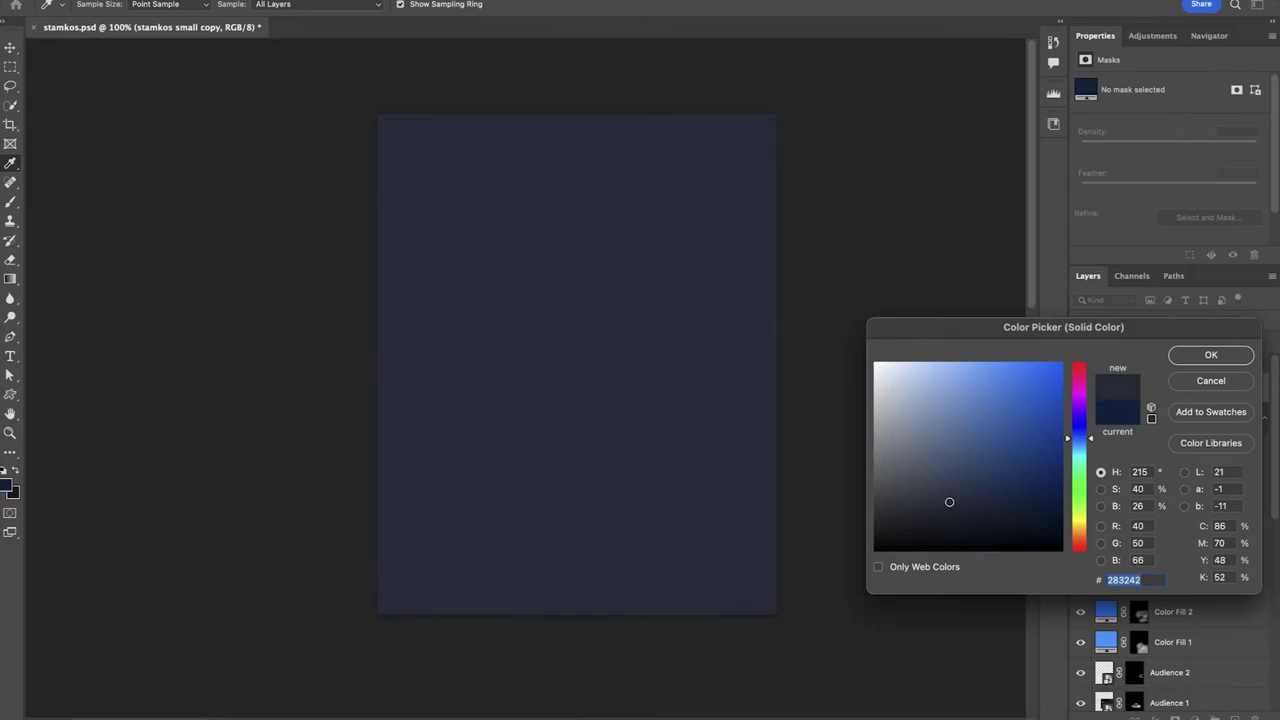
left_click(1210, 354)
left_click(1110, 321)
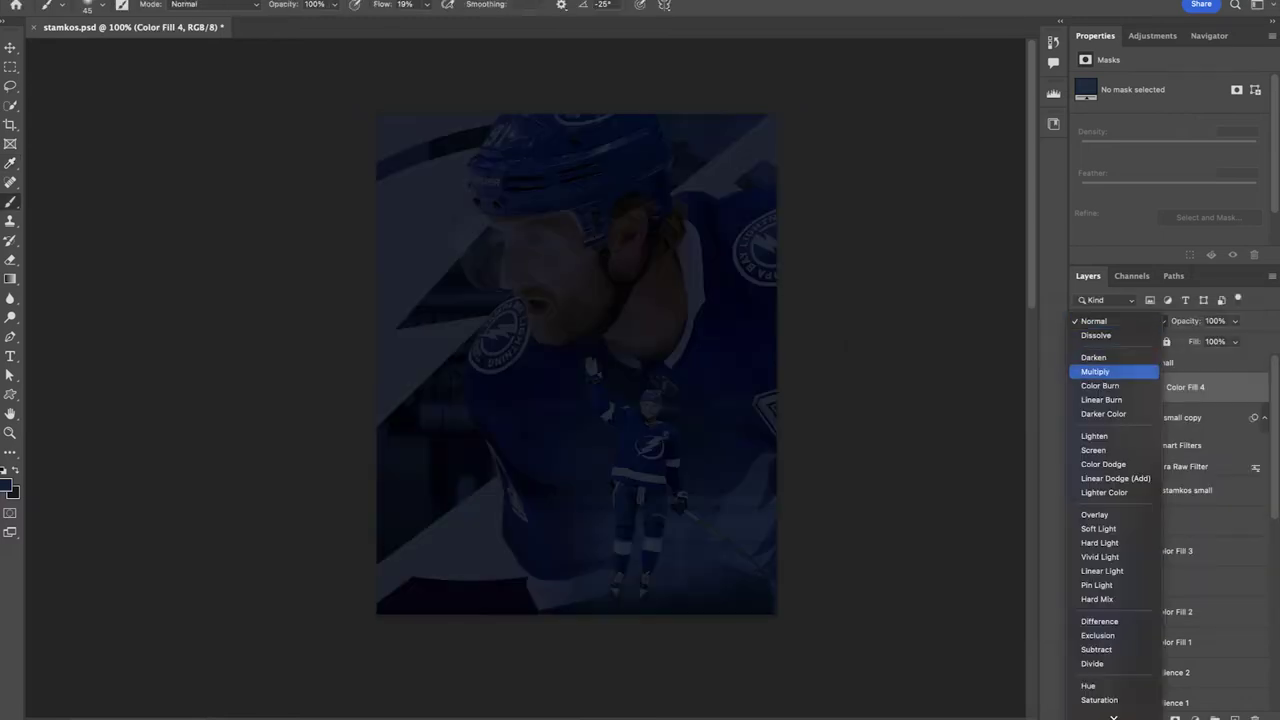
left_click(1110, 371)
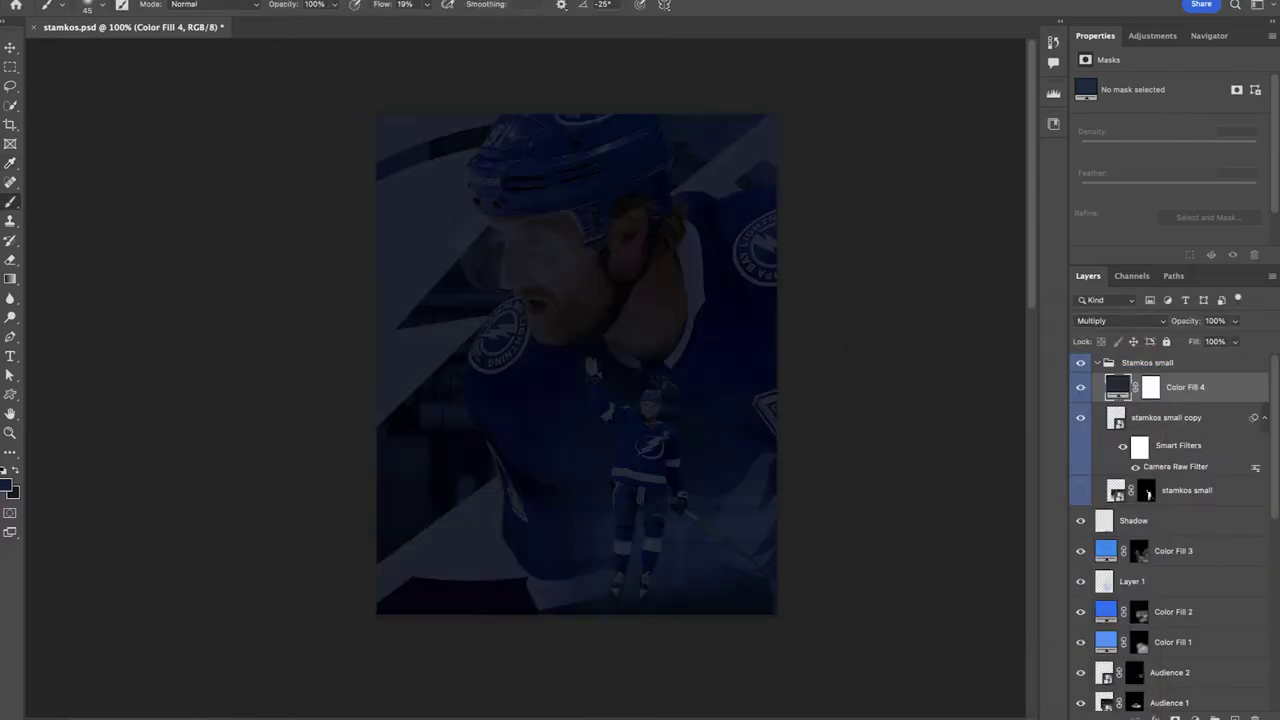
left_click(1117, 403, "alt")
Change the clipped Color Fill 4 to a more saturated navy blue
double_click(1128, 387)
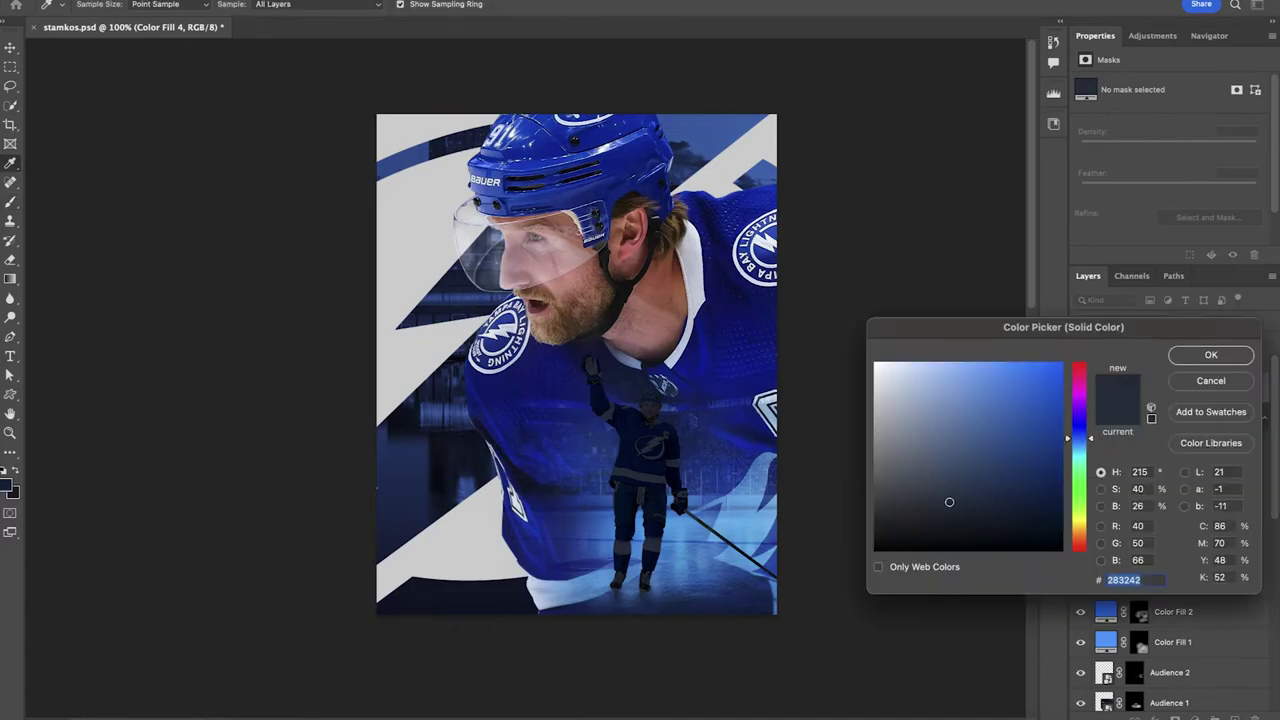
left_click(983, 493)
left_click(1006, 491)
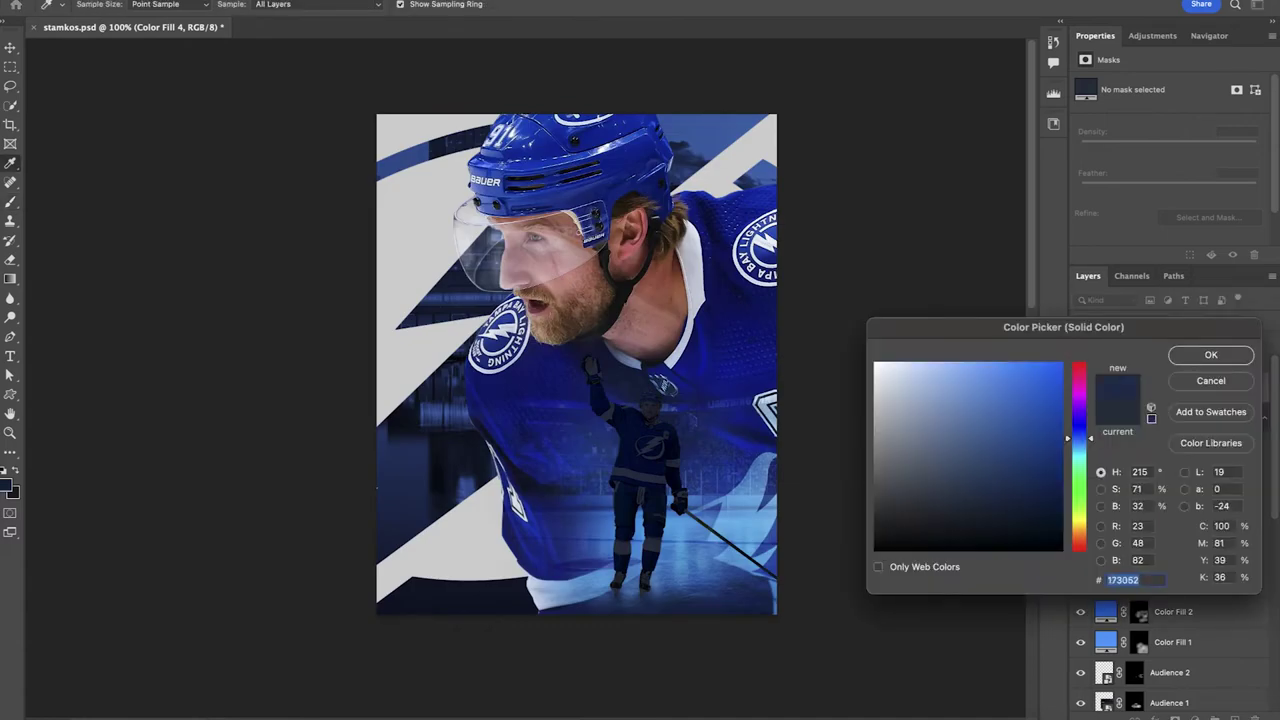
left_click(1017, 494)
left_click(1021, 487)
key("Return")
Invert the Color Fill 4 layer mask to hide the shading from the small player
key("b")
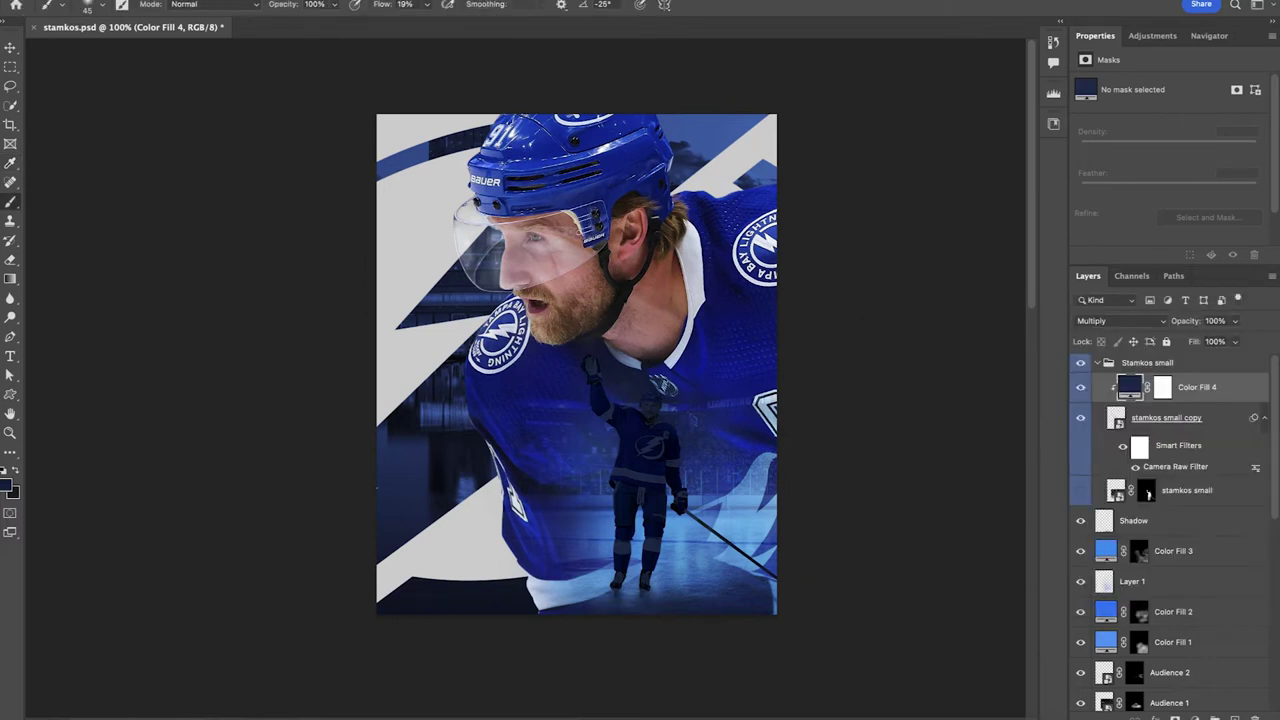
left_click(1162, 388)
key("ctrl+i")
Paint white on the Color Fill 4 mask to darken the small player's skates and lower legs, enlarging the brush as needed
key("ctrl+plus")
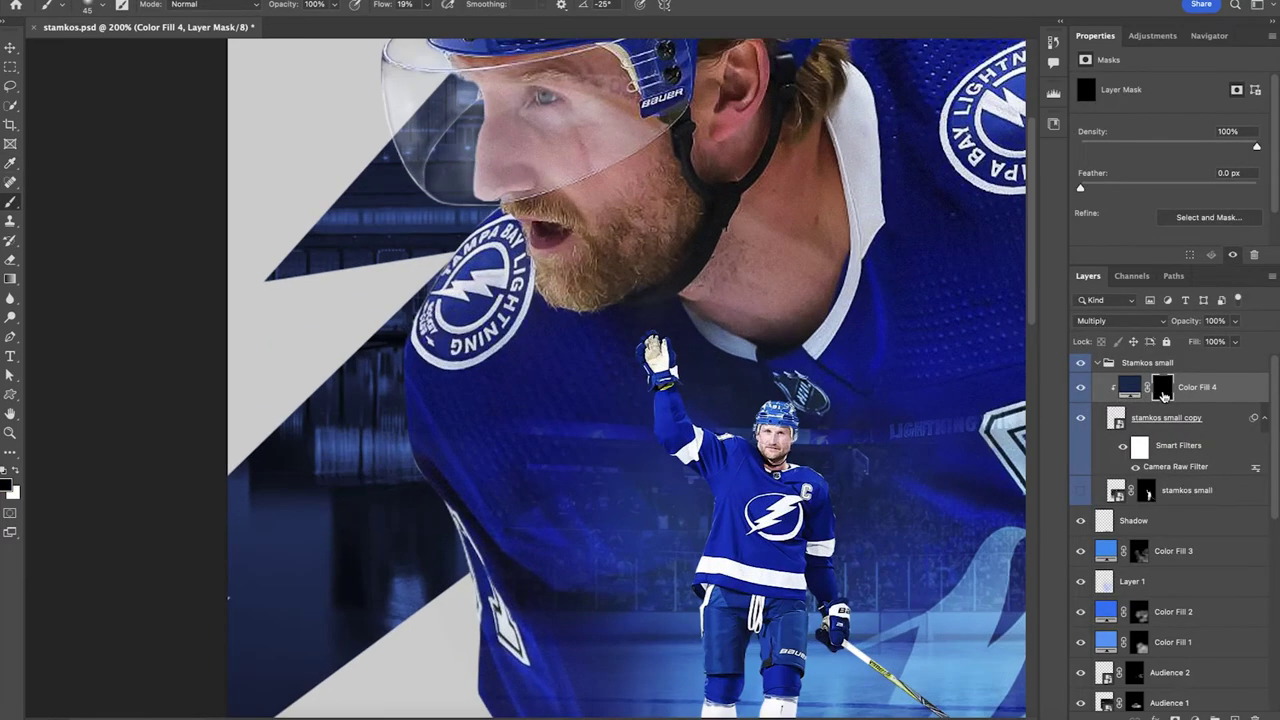
scroll(660, 520, "down", 5)
scroll(660, 520, "right", 2)
key("x")
mouse_move(660, 505)
left_mouse_down()
mouse_move(658, 532)
mouse_move(676, 548)
mouse_move(664, 522)
mouse_move(599, 534)
mouse_move(668, 516)
left_mouse_up()
key("bracketright")
key("bracketright")
key("bracketright")
key("bracketright")
left_click_drag(611, 494, 606, 514)
mouse_move(630, 440)
left_mouse_down()
mouse_move(612, 457)
mouse_move(628, 436)
left_mouse_up()
key("super+minus")
key("super+equal")
key("x")
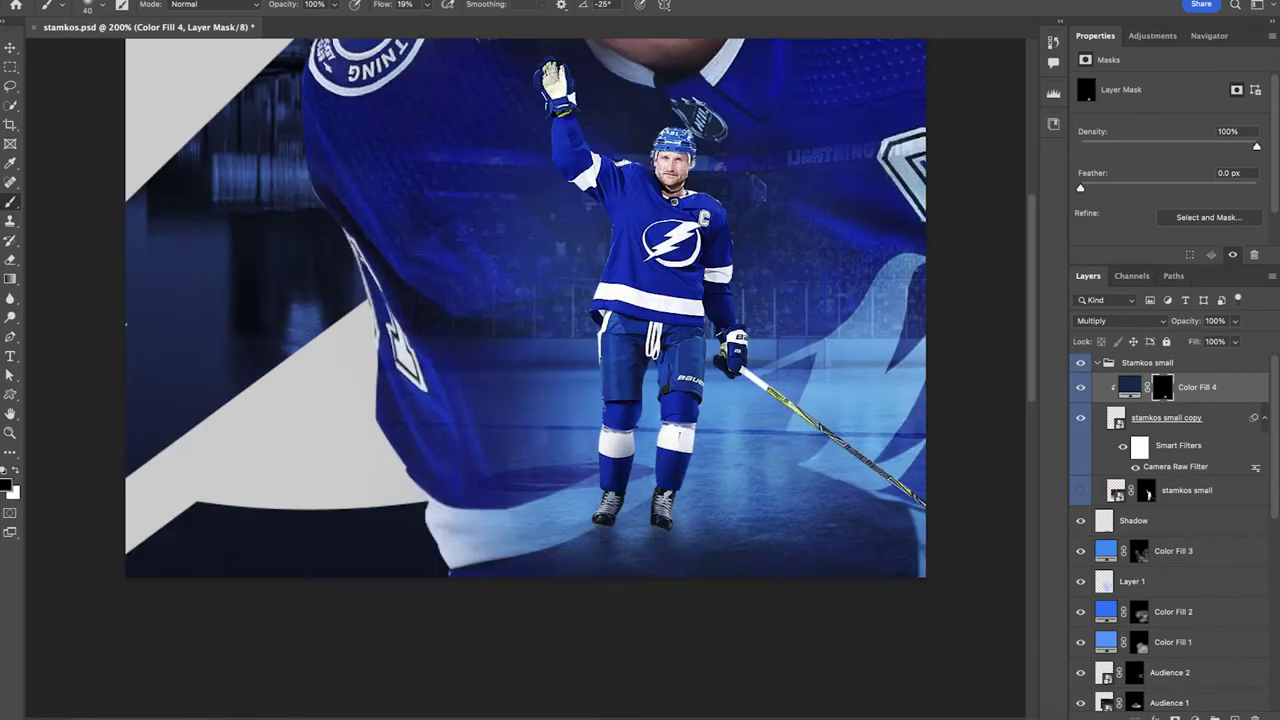
key("x")
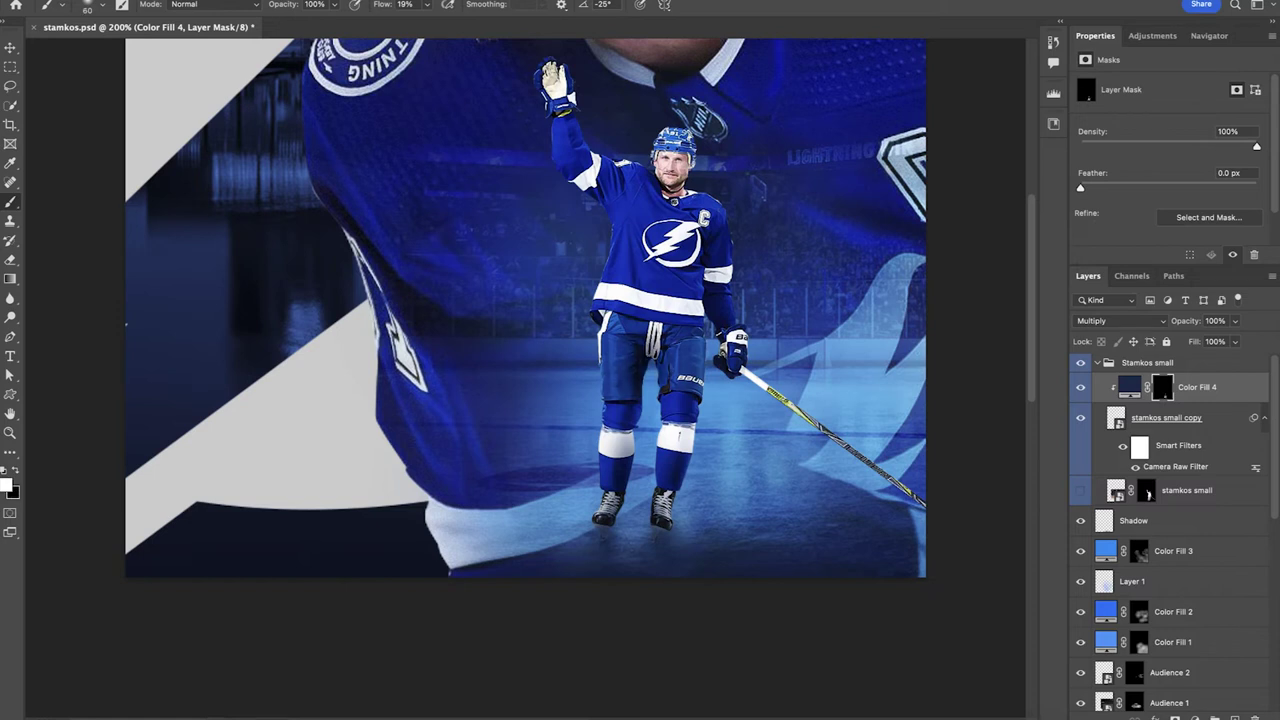
Paint shading on the mask over the small player's stick-holding glove and along the hockey stick
scroll(628, 379, "up", 2)
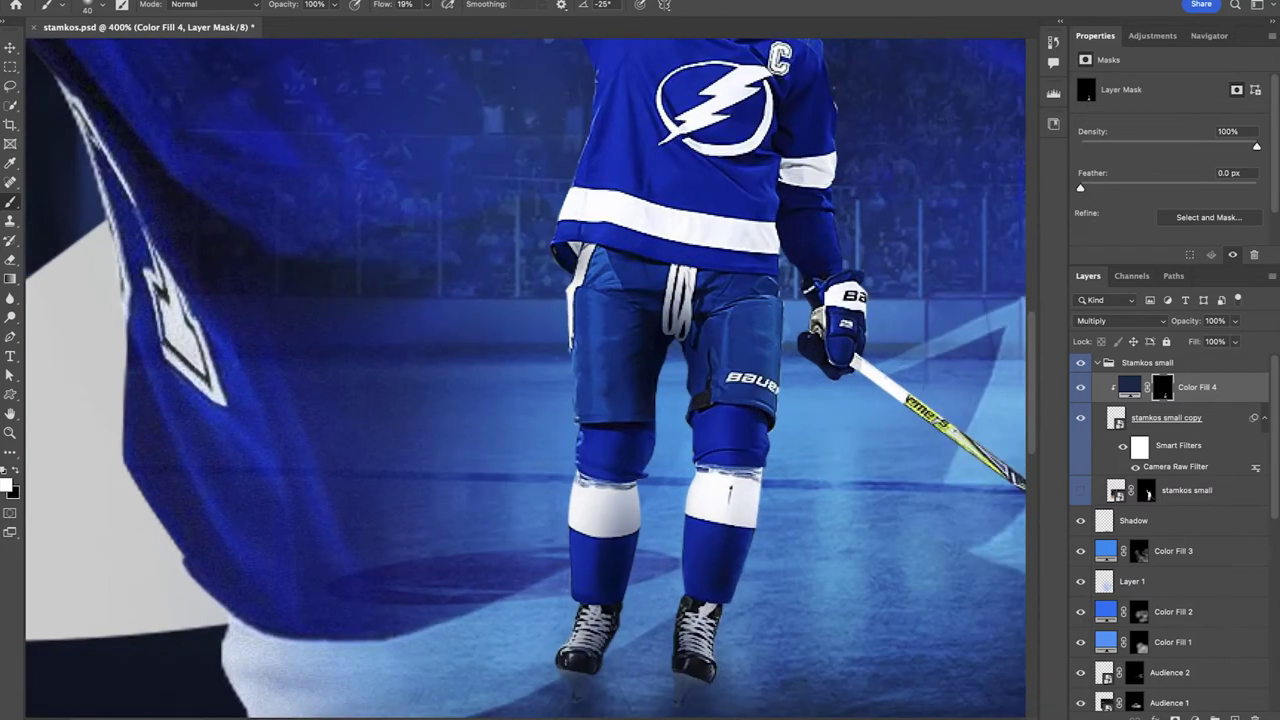
left_click_drag(818, 304, 817, 323)
left_click_drag(862, 363, 612, 263)
mouse_move(914, 490)
left_mouse_down()
mouse_move(980, 545)
mouse_move(868, 457)
left_mouse_up()
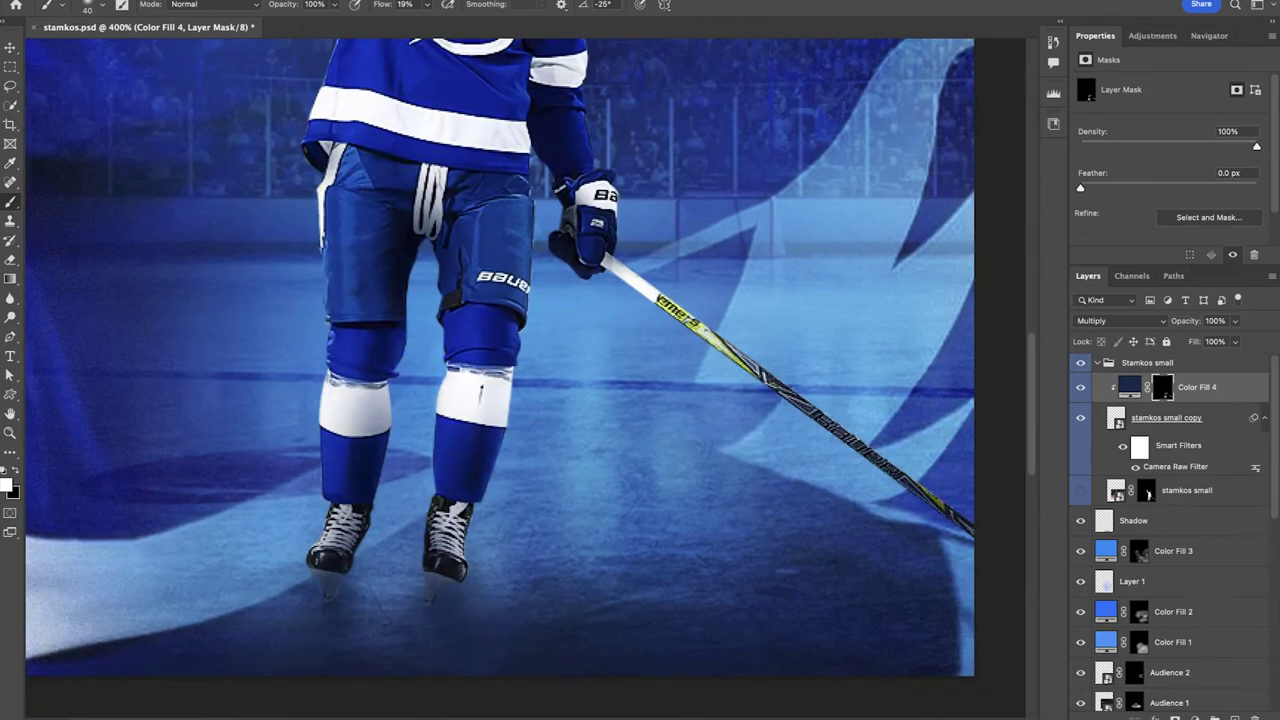
Shrink the brush and paint shading down the side edge of the small player's jersey below the raised arm
scroll(818, 419, "up", 4)
scroll(818, 419, "left", 2)
key("bracketleft")
key("bracketleft")
mouse_move(431, 170)
left_mouse_down()
mouse_move(428, 266)
mouse_move(400, 350)
left_mouse_up()
left_click_drag(421, 280, 407, 318)
Paint finer shading with a smaller brush across the jersey's chest logo and beside the captain's C
key("bracketleft")
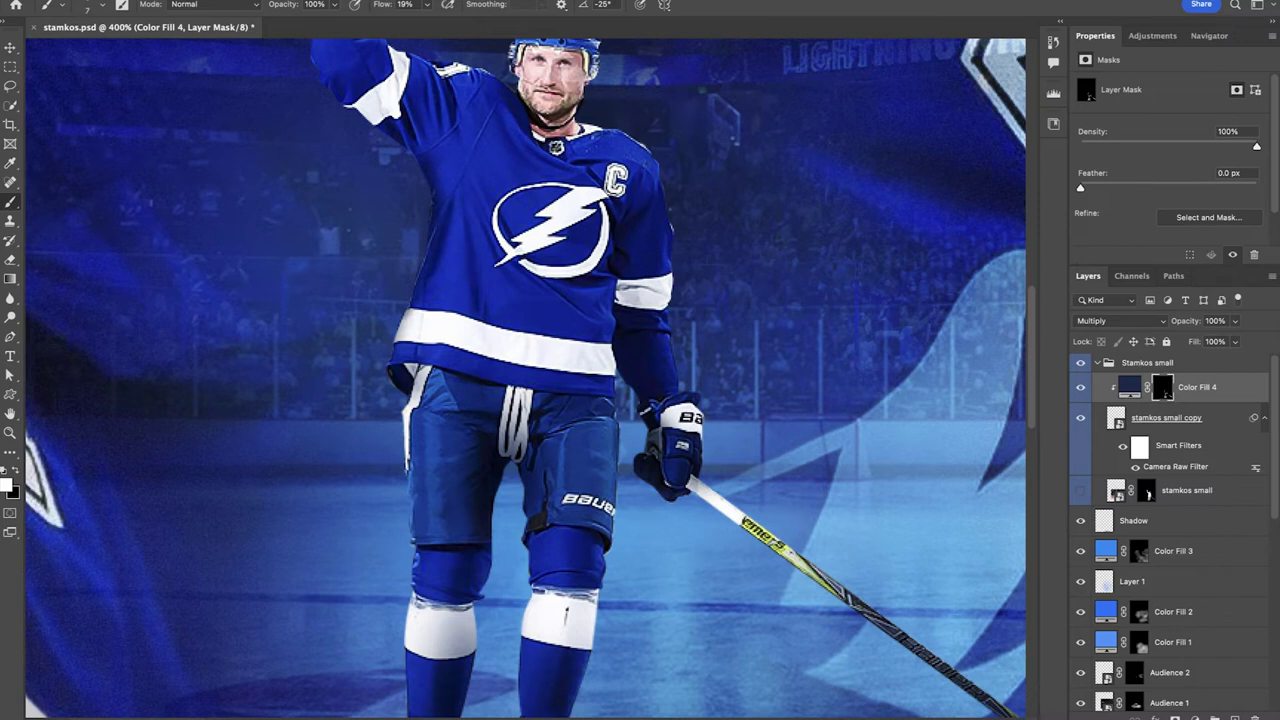
left_click_drag(519, 247, 571, 275)
left_click_drag(608, 190, 598, 196)
scroll(603, 193, "up", 2)
scroll(603, 193, "left", 1)
scroll(525, 378, "up", 5)
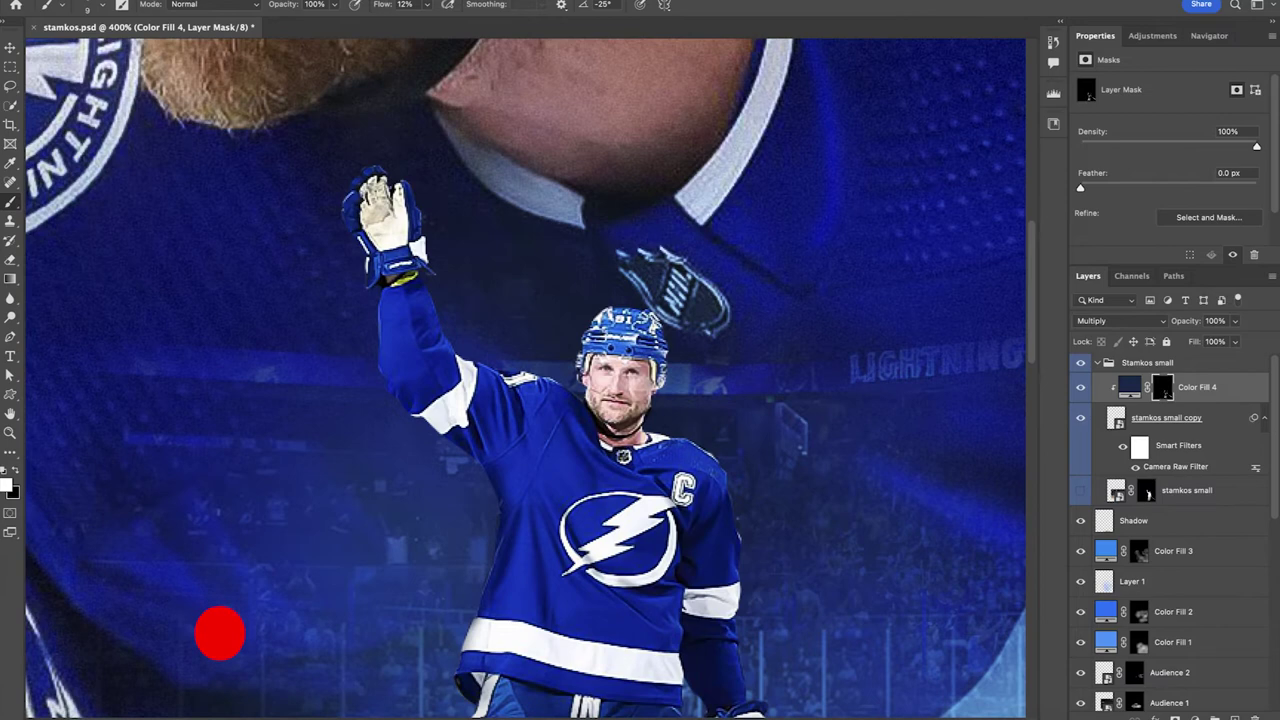
Paint one more shading stroke with a 25 px brush along the small player's side on the Color Fill 4 mask
scroll(525, 378, "down", 2)
key("bracketright")
key("bracketright")
key("bracketright")
key("bracketright")
mouse_move(486, 524)
left_mouse_down()
mouse_move(480, 560)
mouse_move(481, 540)
left_mouse_up()
key("super+minus")
key("super+minus")
key("super+minus")
key("ctrl+plus")
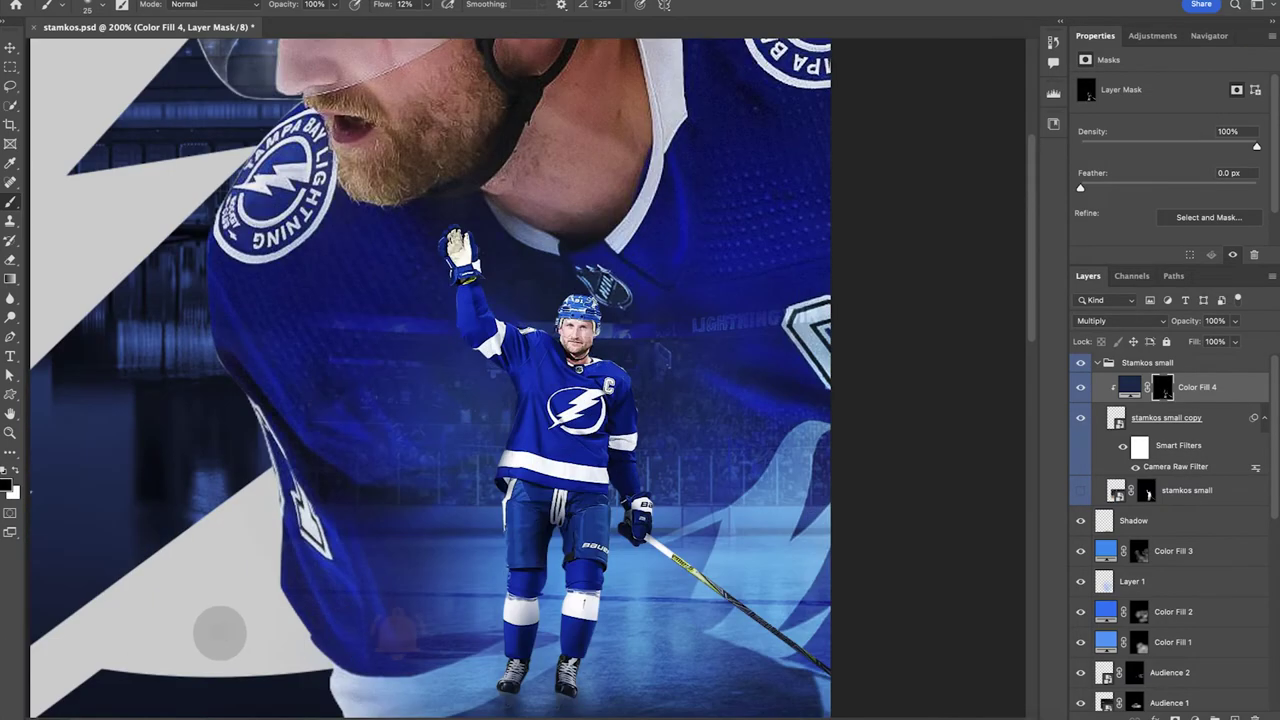
key("super+minus")
key("super+plus")
Add a clipped Exposure adjustment of +1.40 above Color Fill 4, name it H, and invert its mask
left_click(1209, 36)
scroll(525, 378, "down", 2)
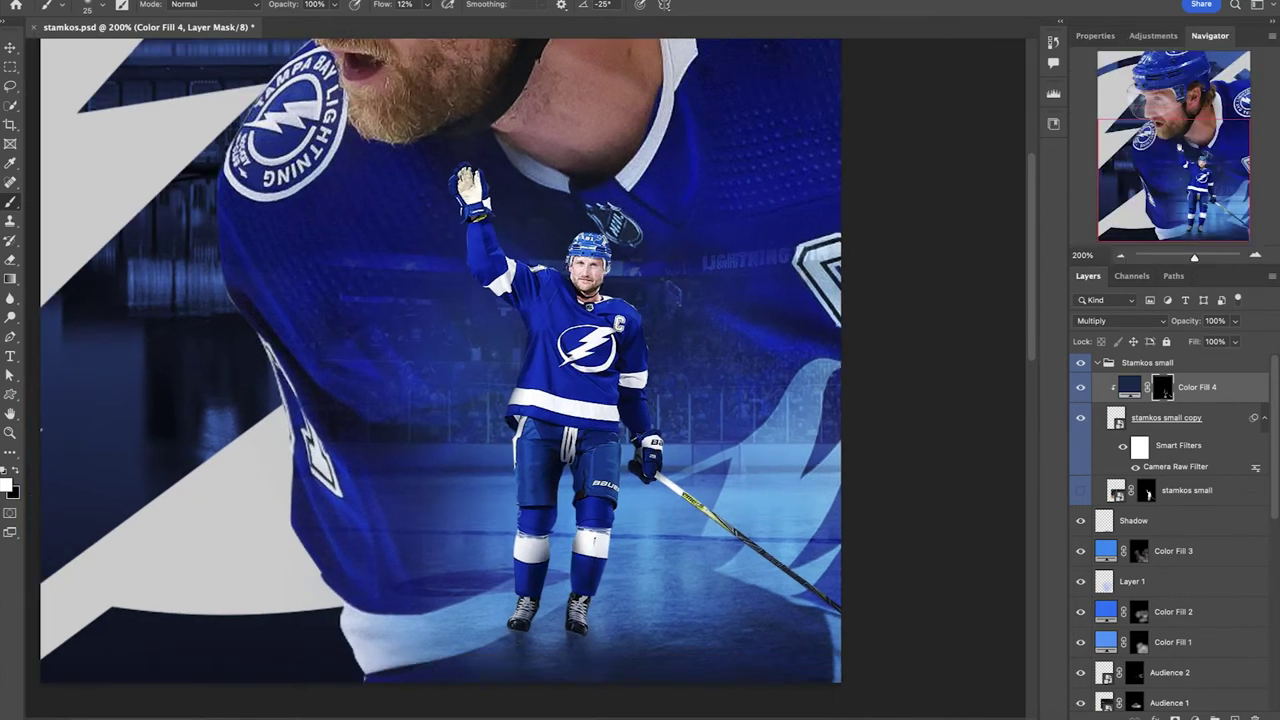
left_click(1195, 717)
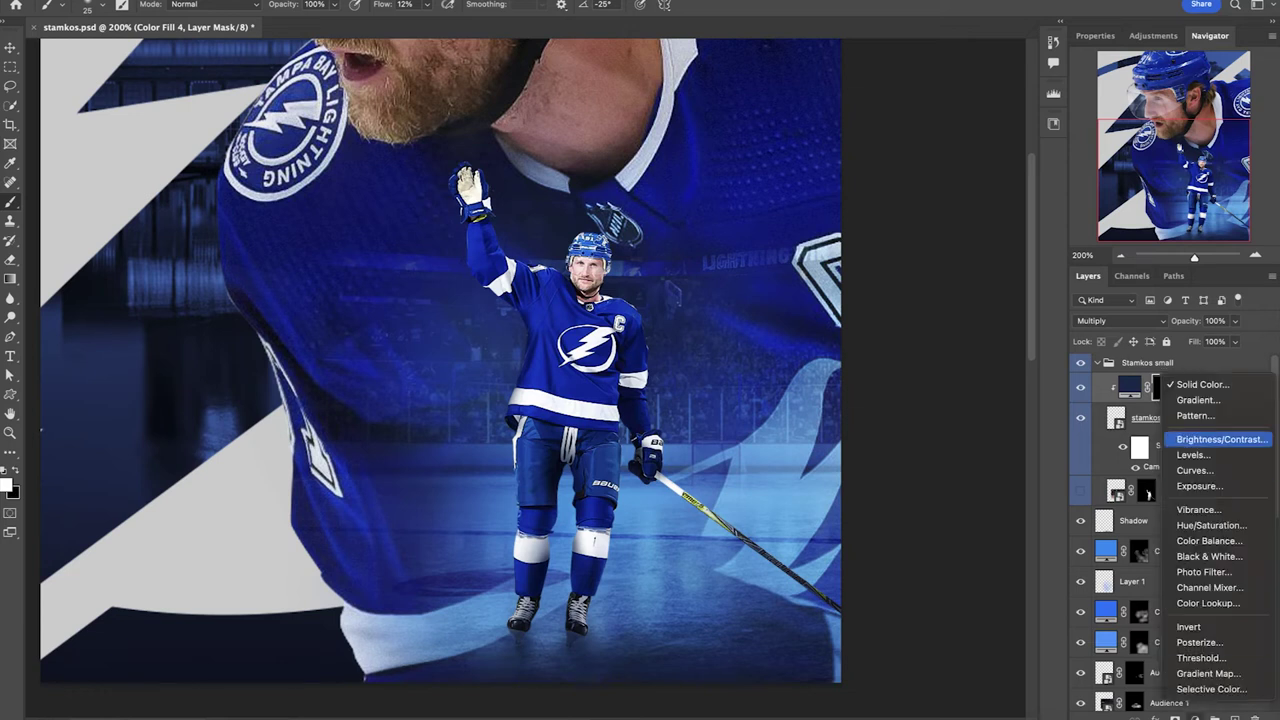
left_click(1198, 486)
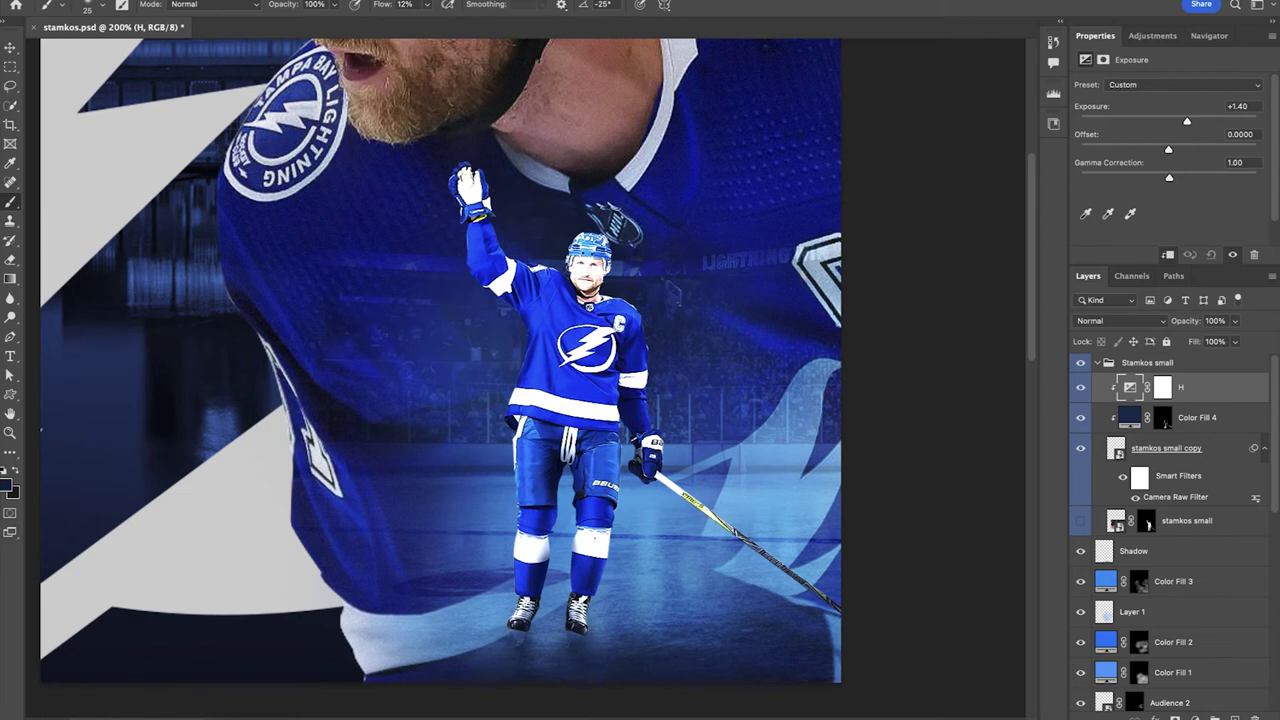
left_click(1162, 387)
key("super+i")
Paint white on the H mask with a 35 px brush to highlight both legs of the small player's pants
key("bracketright")
key("bracketright")
left_click_drag(526, 434, 528, 494)
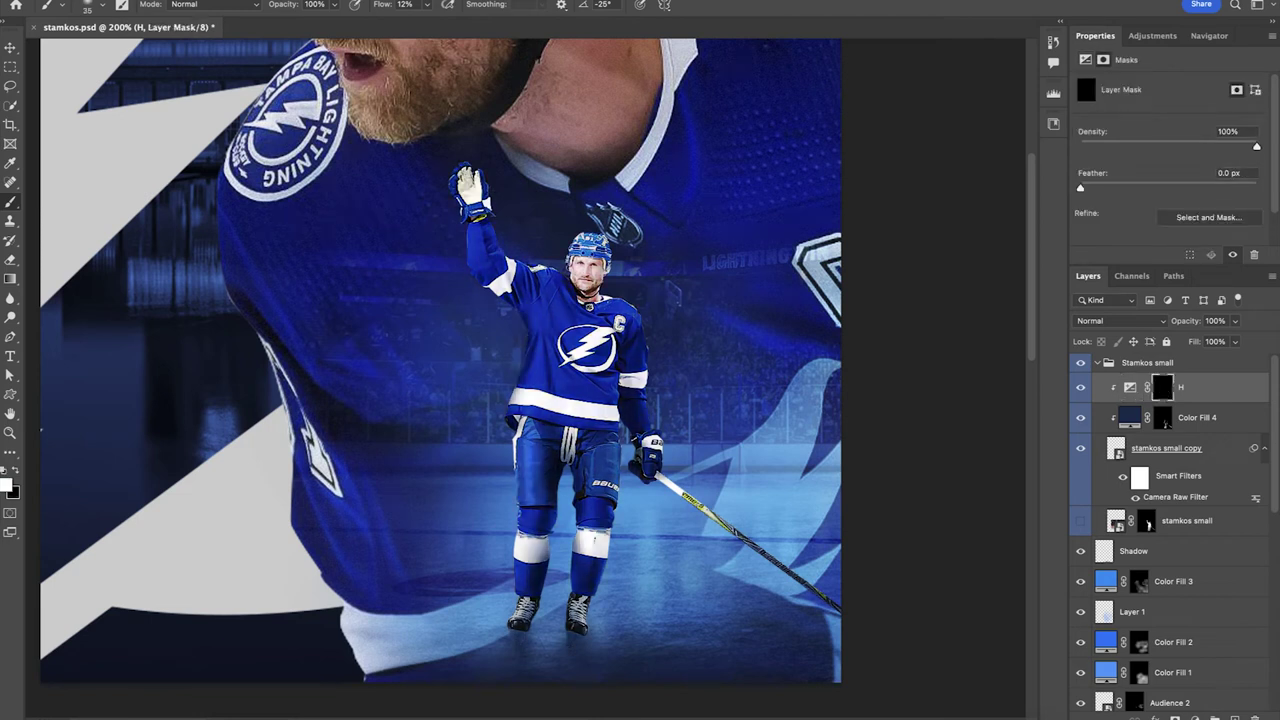
left_click_drag(611, 450, 613, 491)
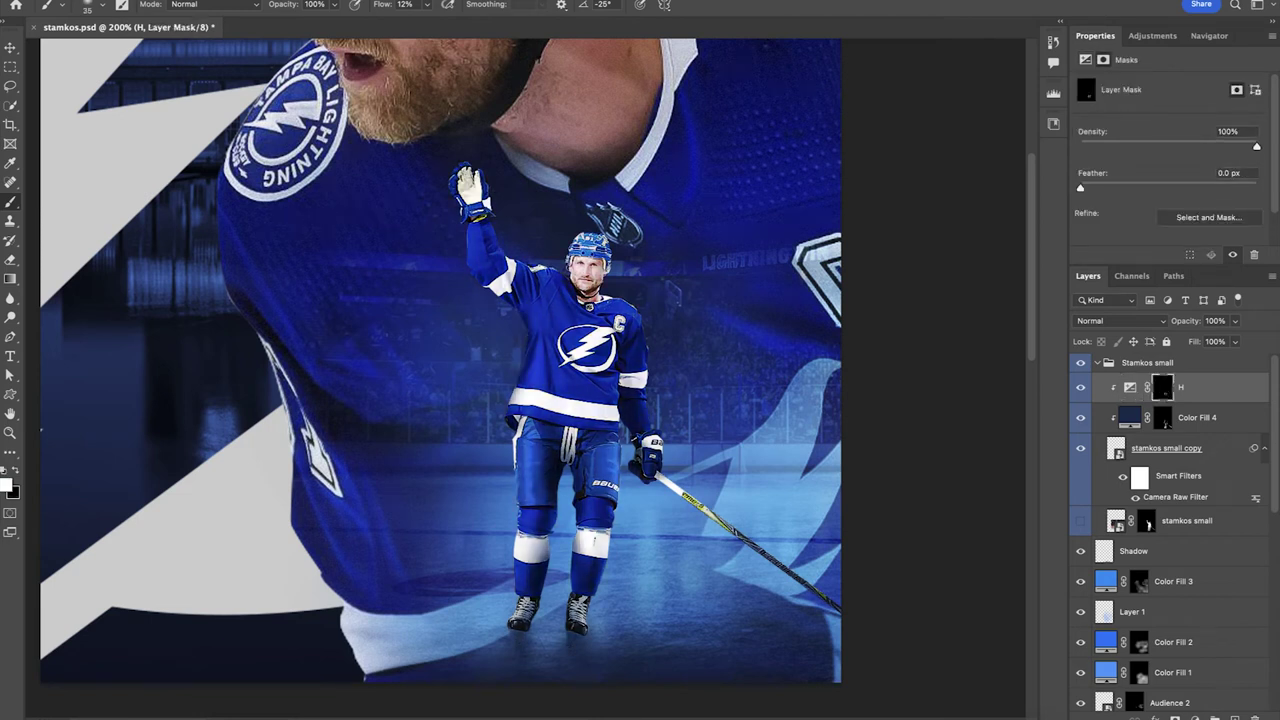
Paint highlights on the H mask over the small player's stick arm and glove, raised glove and arm, and shoulder
key("super+plus")
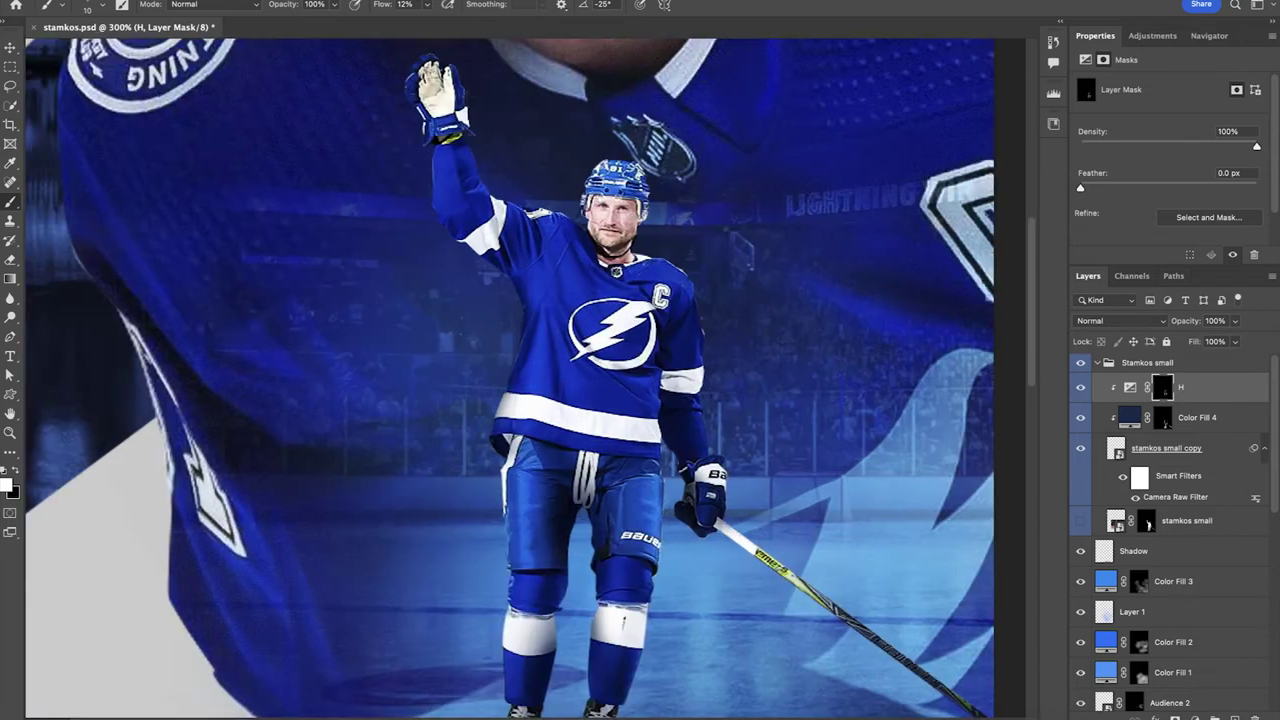
left_click_drag(600, 420, 483, 468)
left_click_drag(580, 392, 581, 422)
mouse_move(604, 522)
left_mouse_down()
mouse_move(598, 549)
mouse_move(581, 552)
left_mouse_up()
left_click_drag(335, 136, 343, 155)
mouse_move(318, 212)
left_mouse_down()
mouse_move(318, 254)
mouse_move(327, 206)
left_mouse_up()
left_click_drag(528, 313, 550, 319)
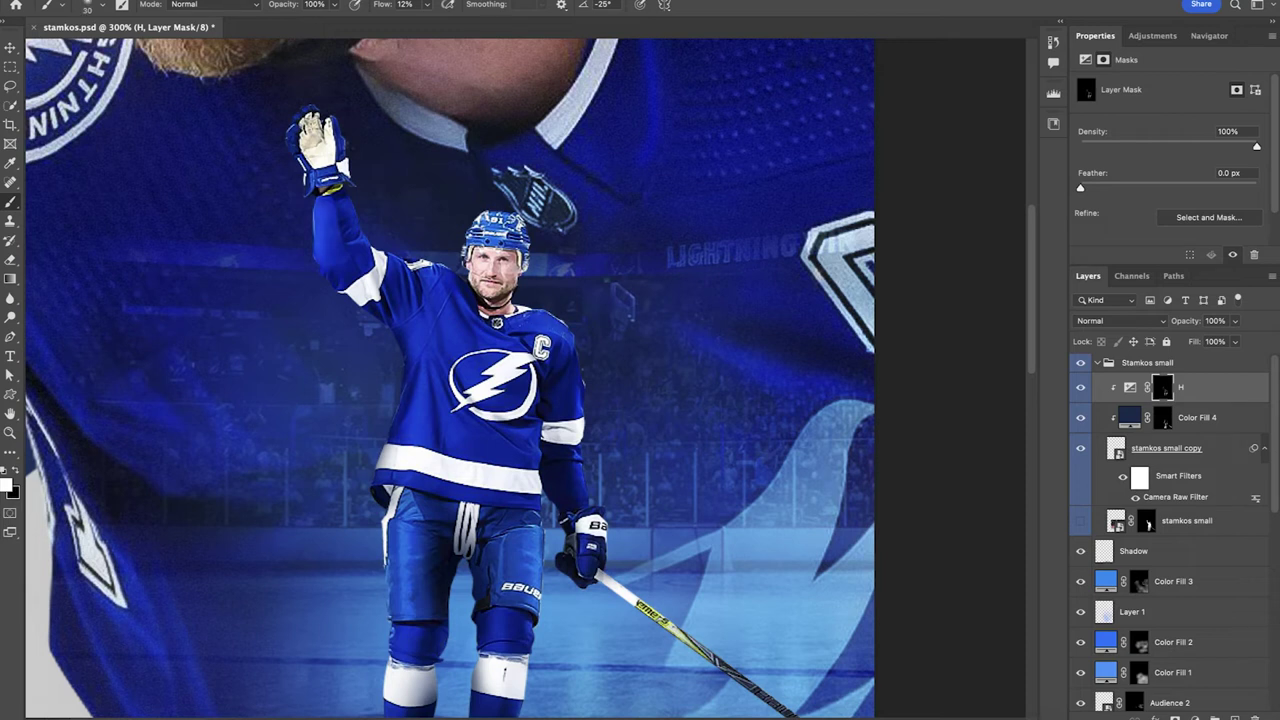
key("ctrl+minus")
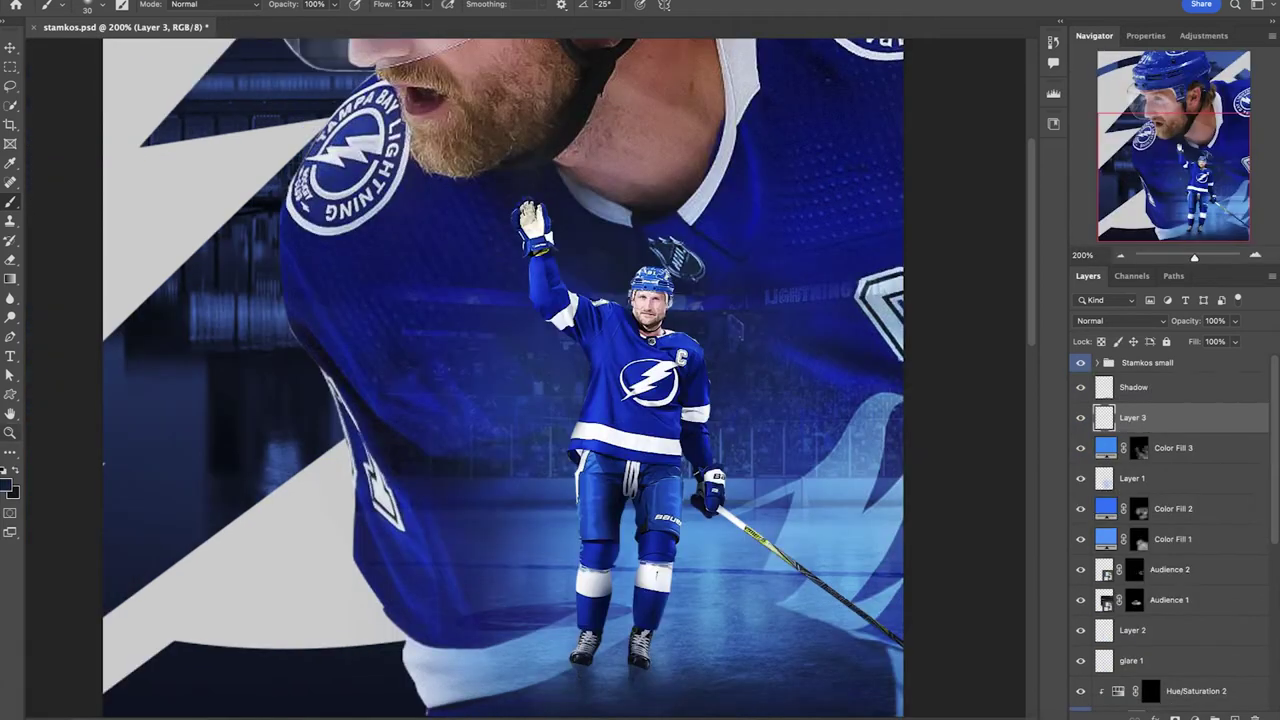
Dab a soft 3285ff blue glow beside the small player on Layer 3 with a 250 px brush at 20% opacity and 100% flow
left_click(7, 484)
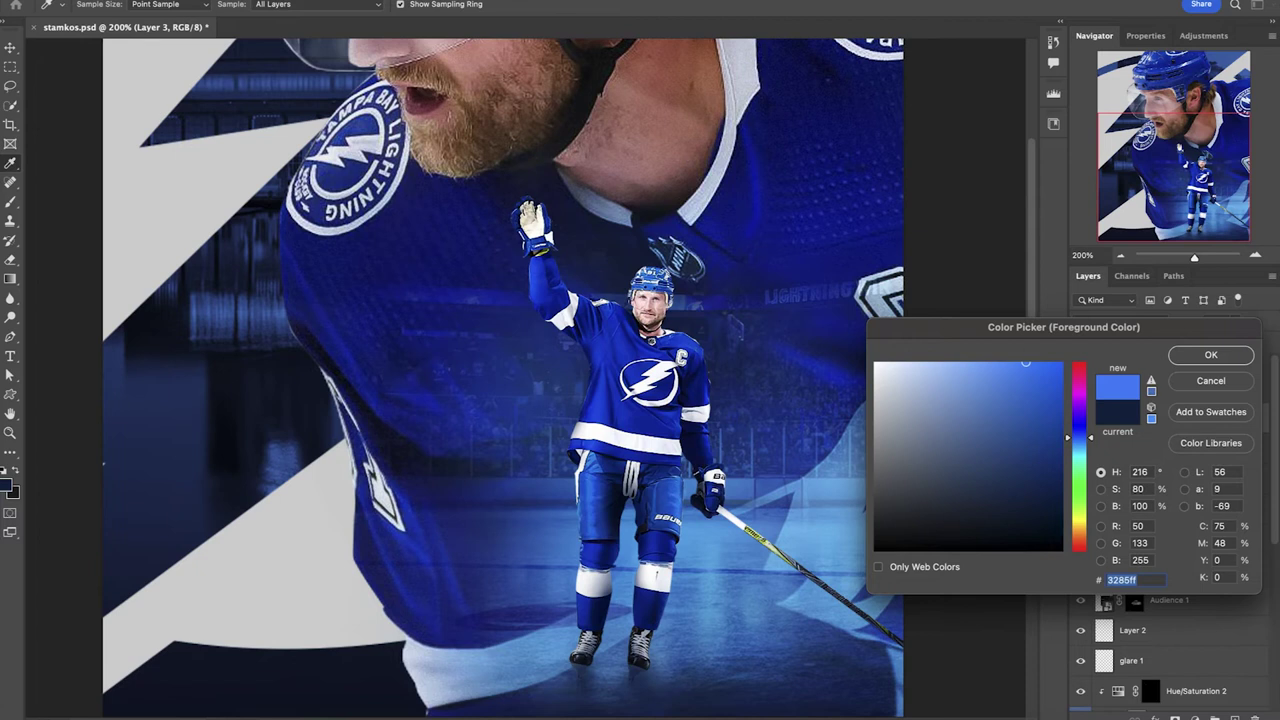
key("Return")
key("bracketright")
key("bracketright")
key("bracketright")
key("bracketright")
key("bracketright")
key("bracketright")
key("bracketright")
key("bracketright")
key("bracketright")
key("bracketright")
key("bracketright")
key("bracketright")
key("shift+0")
key("2")
left_click(718, 421)
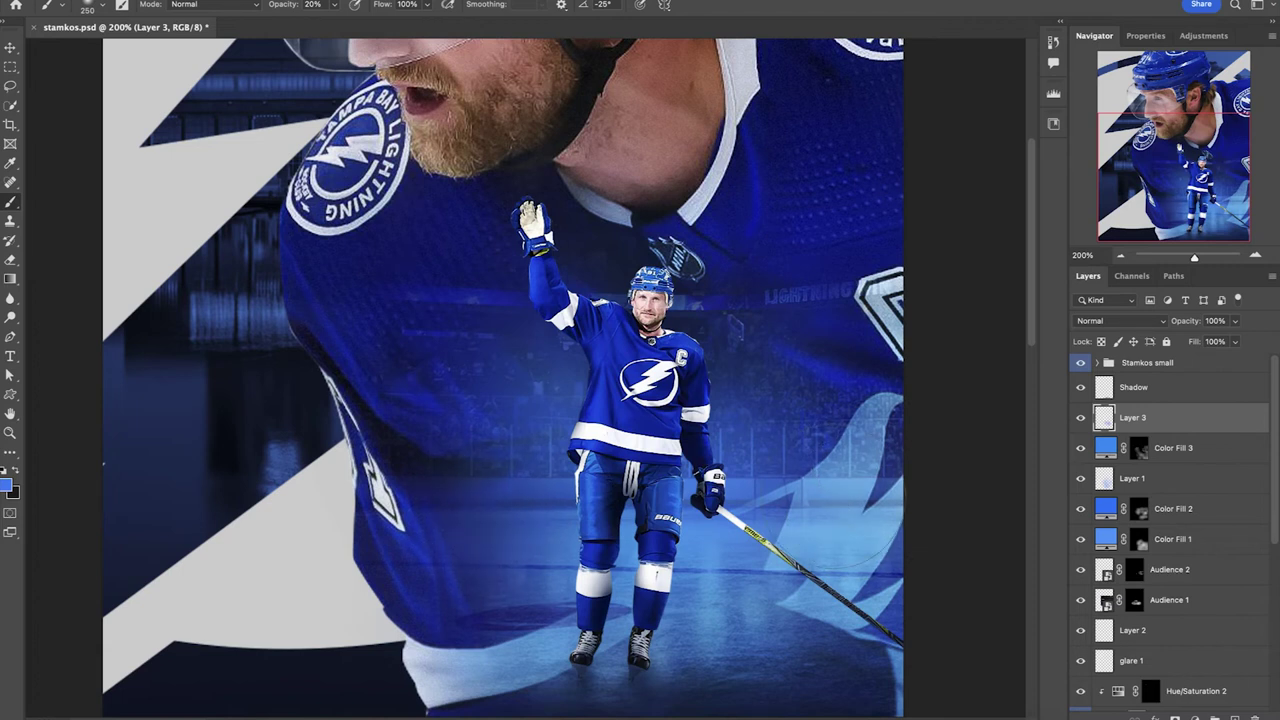
Enlarge the brush to 600 px at 10% opacity for the blue glow and rename Layer 3 as glow
key("super+minus")
key("bracketright")
key("bracketright")
key("bracketright")
key("bracketright")
key("1")
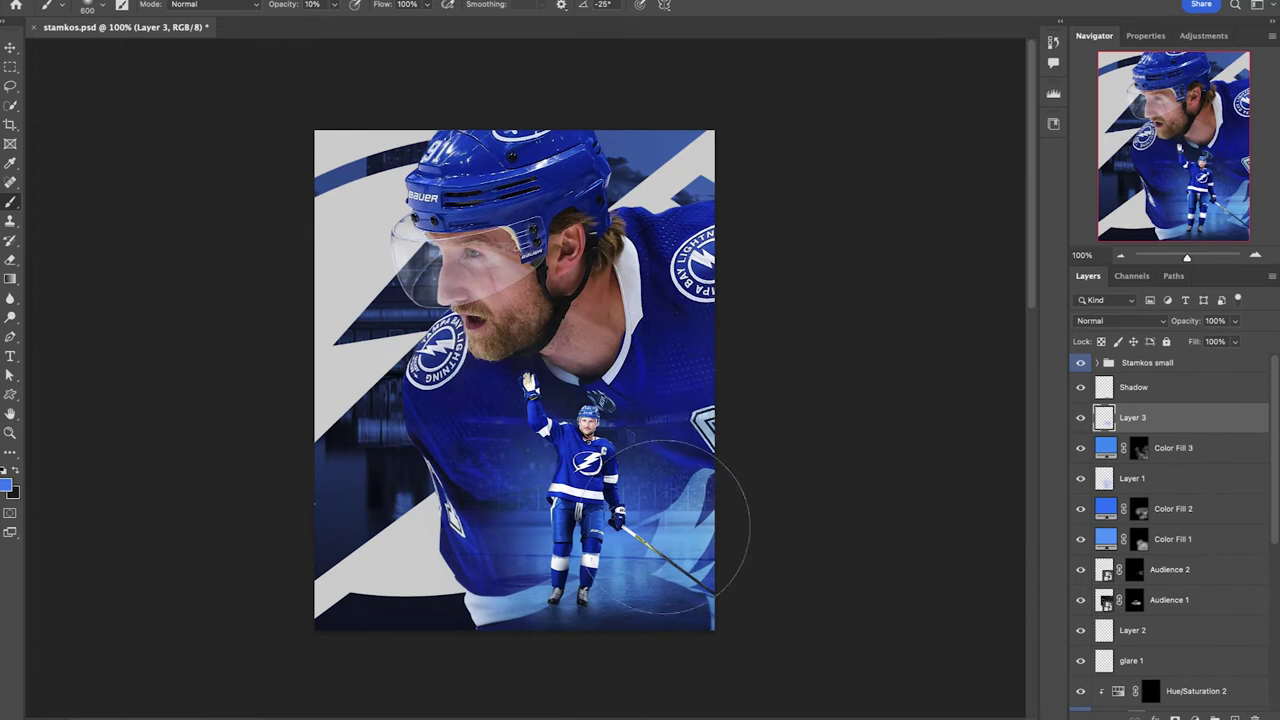
scroll(866, 437, "up", 2)
double_click(1138, 418)
type("glow")
key("Return")
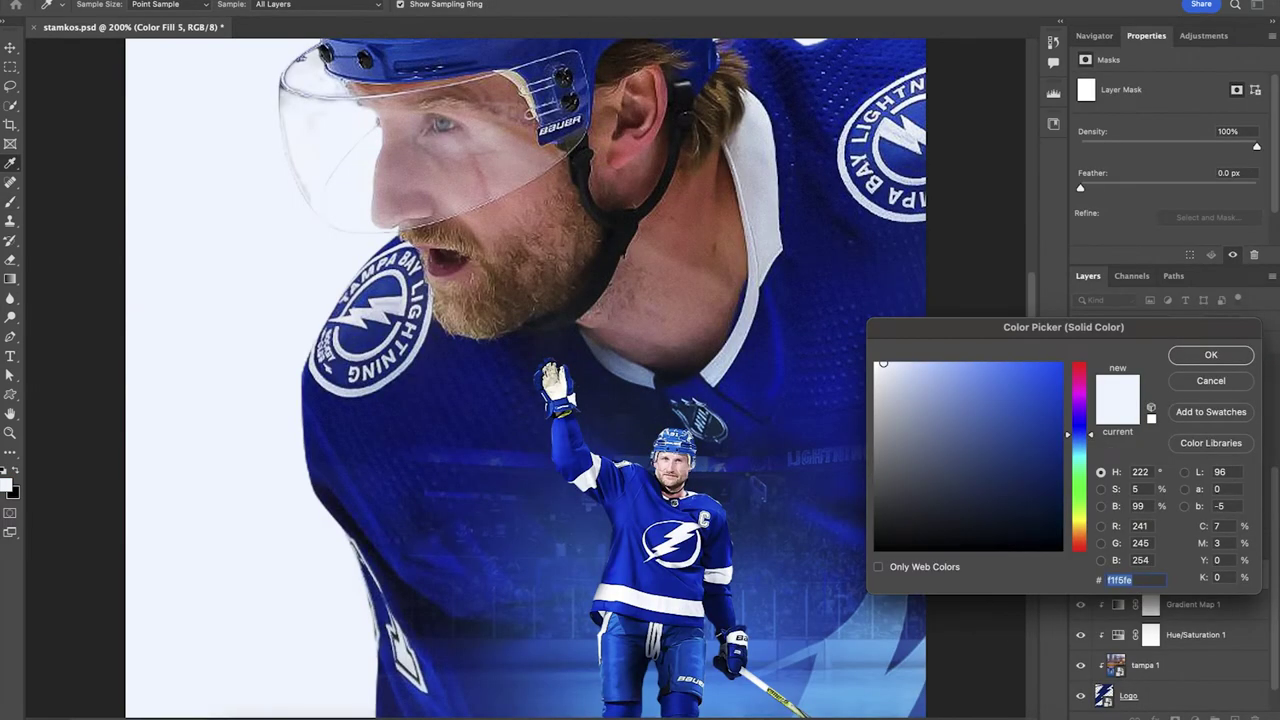
Add a 4c99ca solid color fill clipped above Gradient Map 1, blend it as Overlay, and compare the poster with and without it
type("4c99ca")
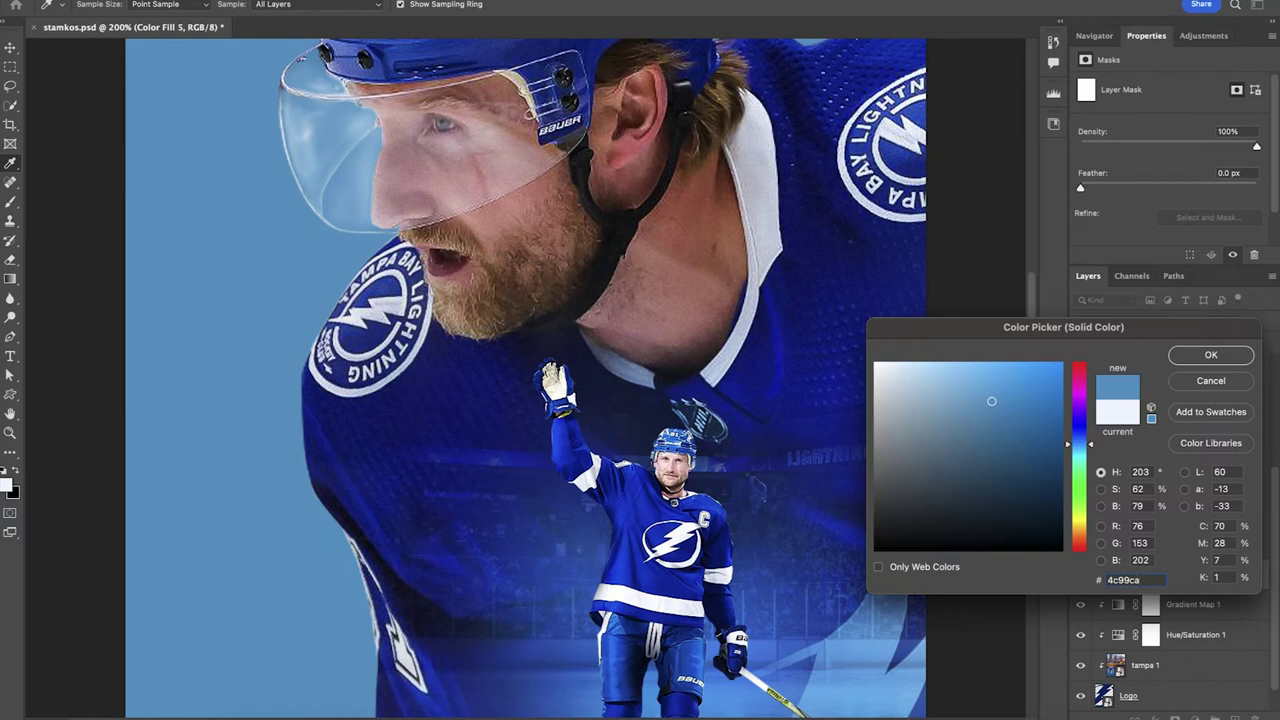
key("Return")
key("b")
left_click(1120, 321)
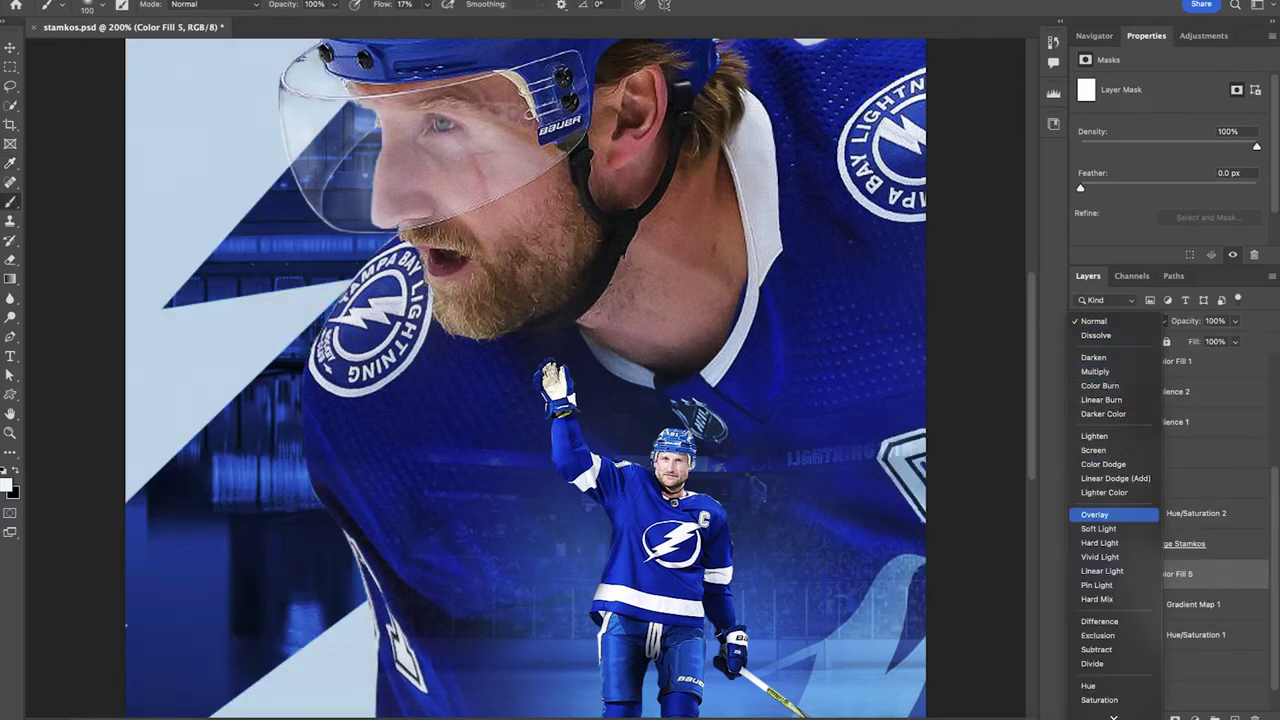
left_click(1086, 515)
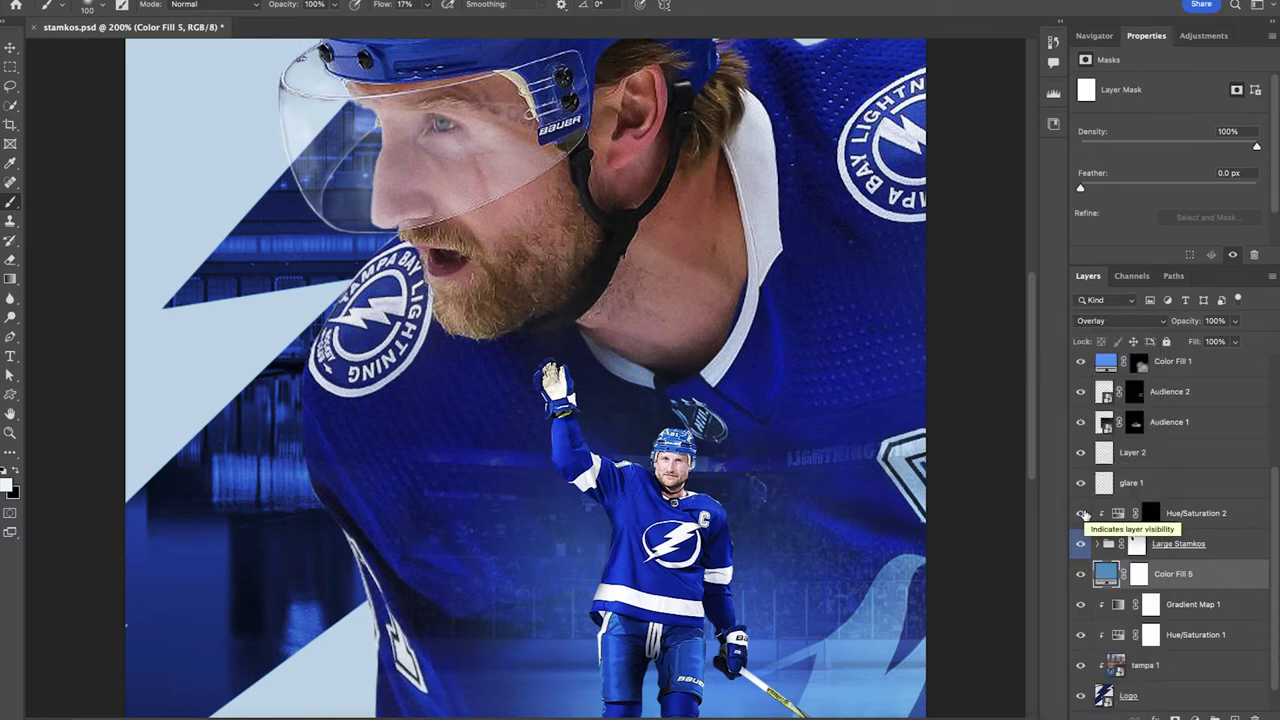
left_click(1101, 586, "alt")
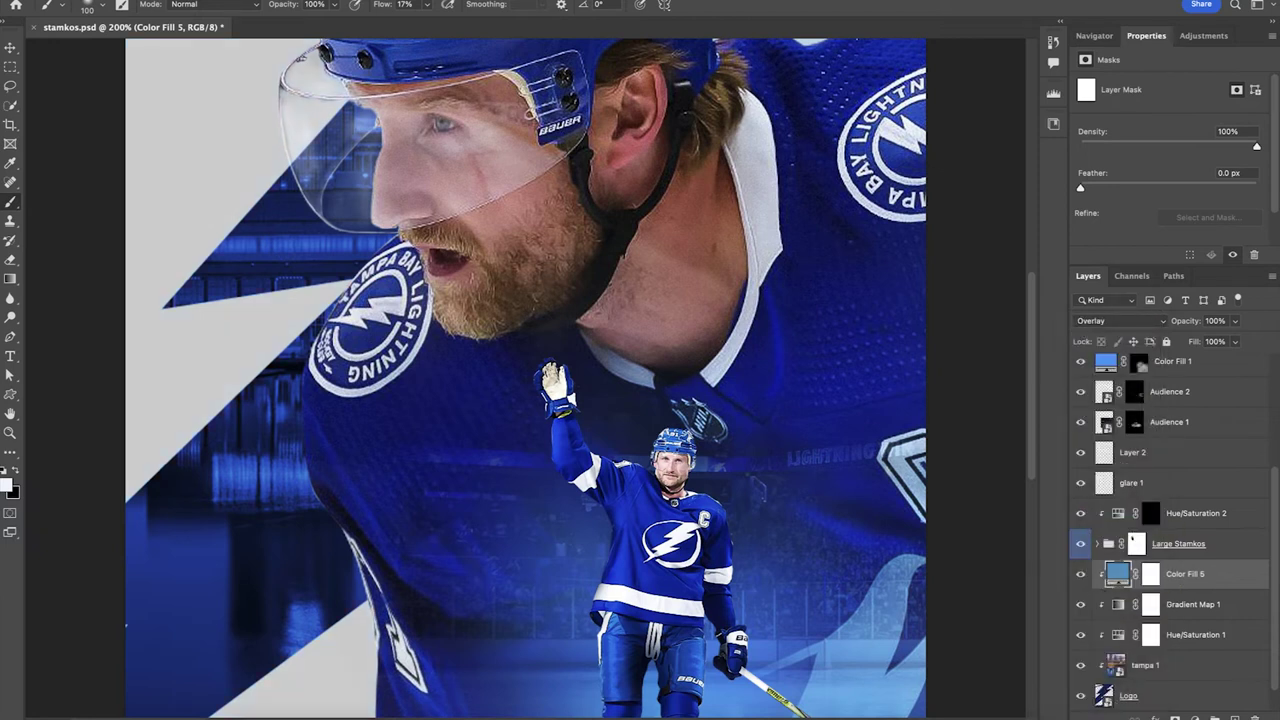
left_click(1094, 36)
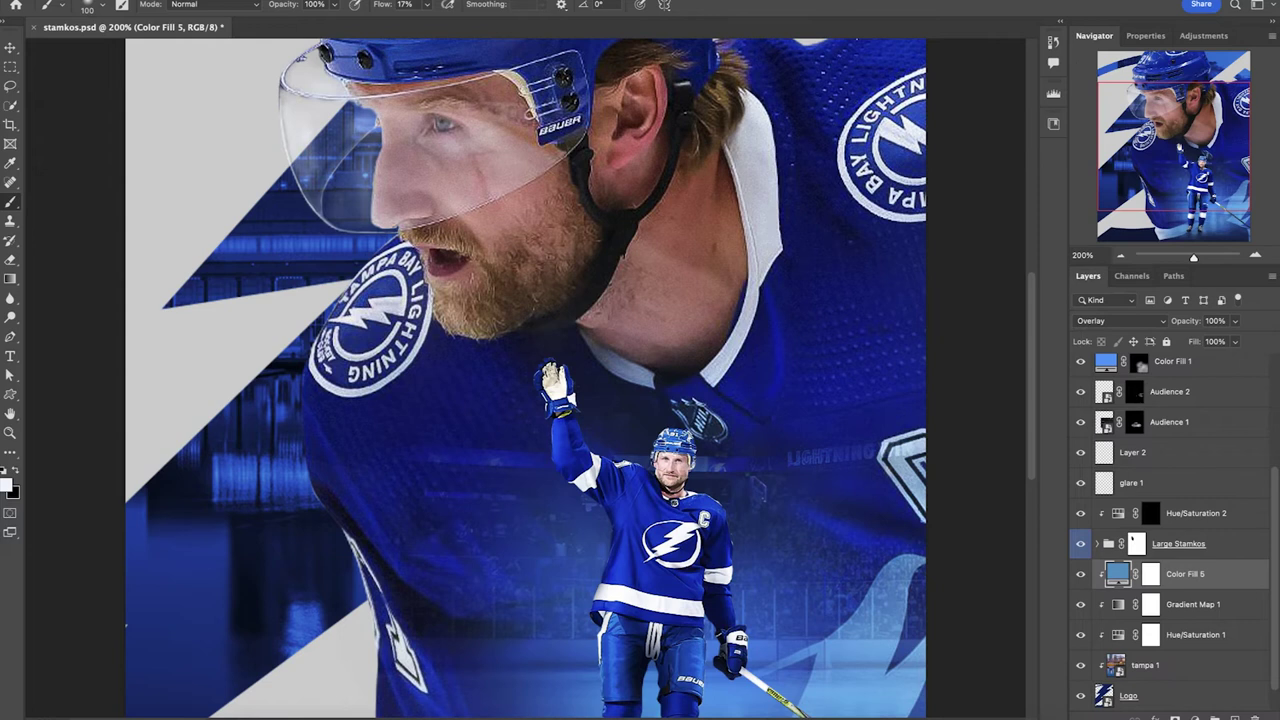
key("super+minus")
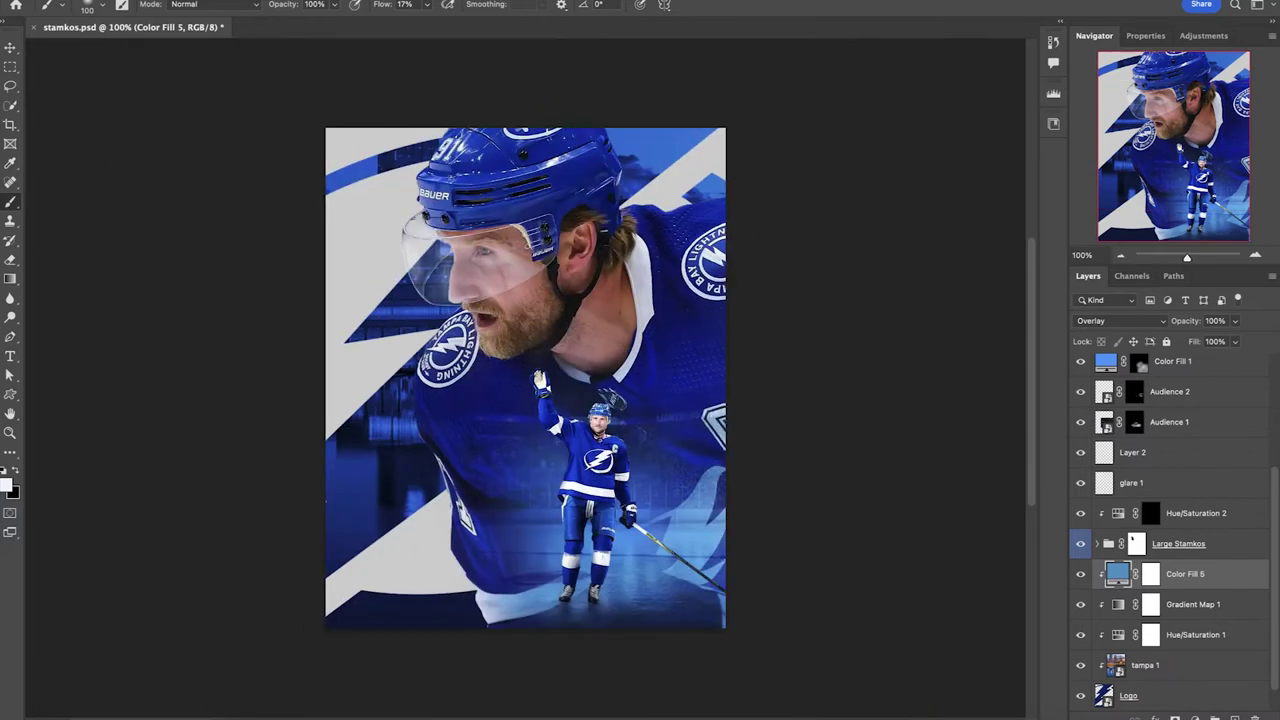
left_click(1080, 574)
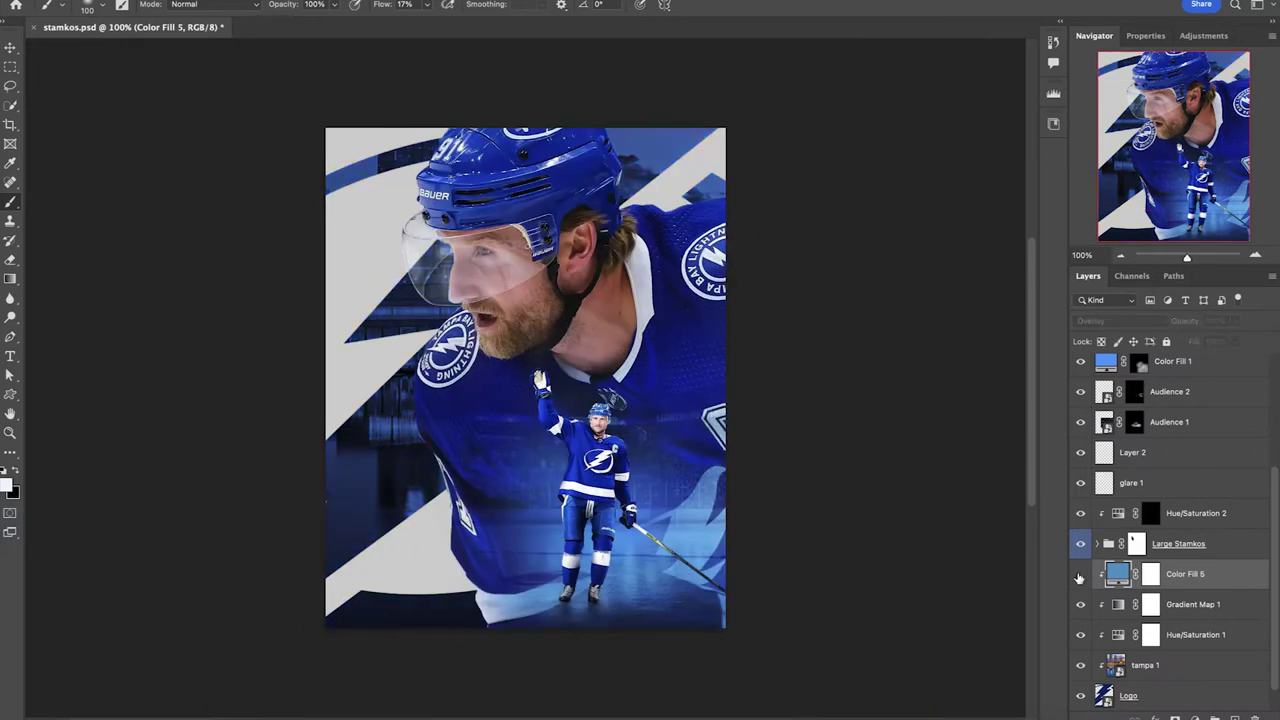
left_click(1080, 574)
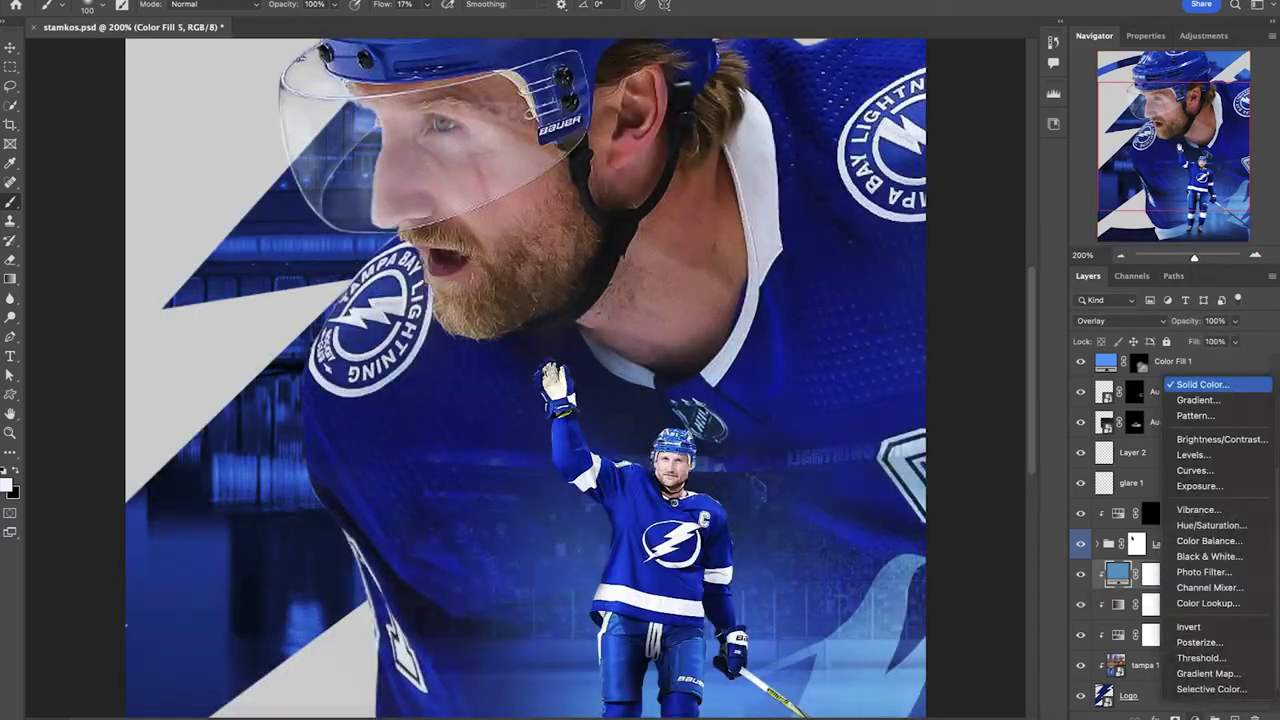
Add a dark navy solid color fill above Color Fill 5, clip it to the background, and set its blend mode to Screen
left_click(1233, 392)
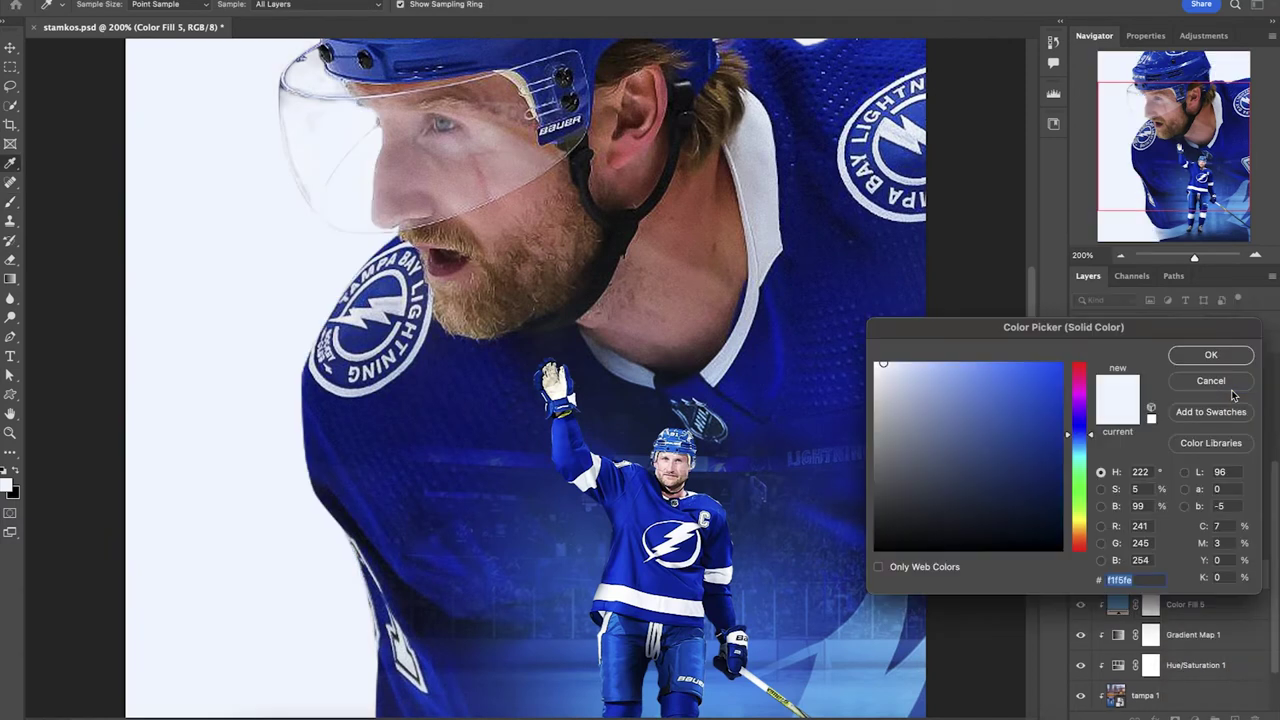
type("111649")
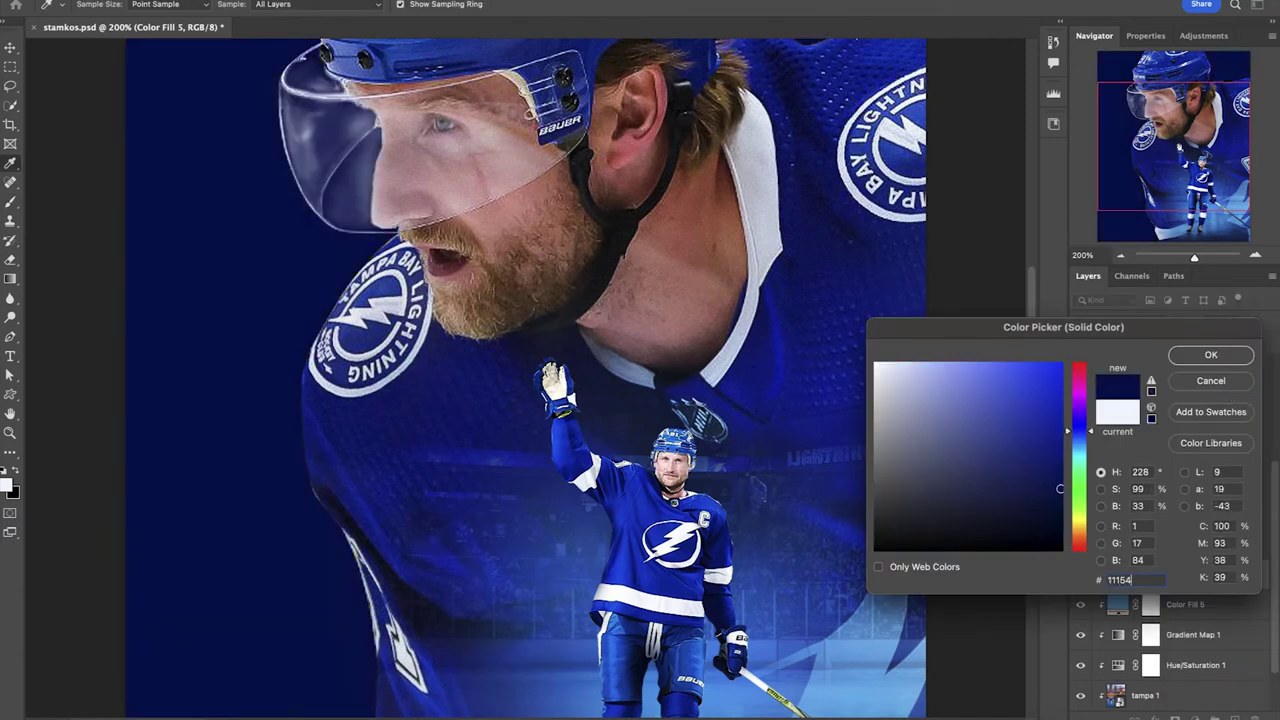
key("Return")
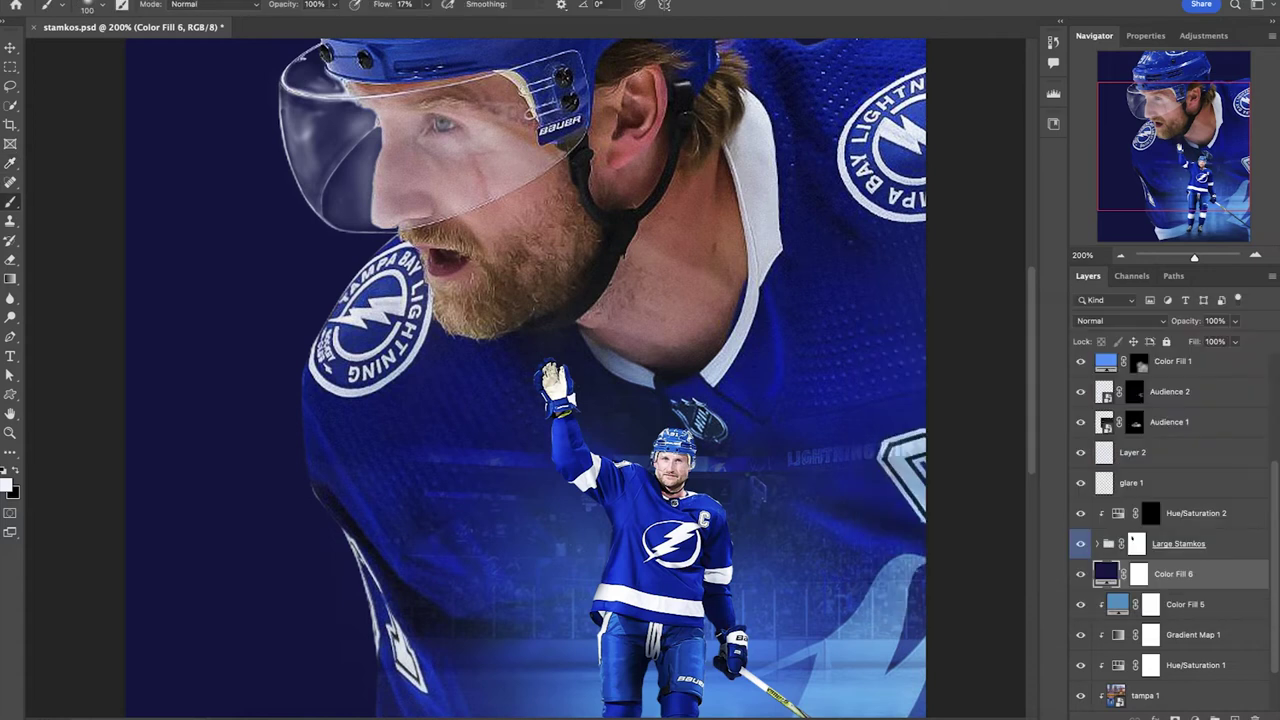
left_click(1100, 590, "alt")
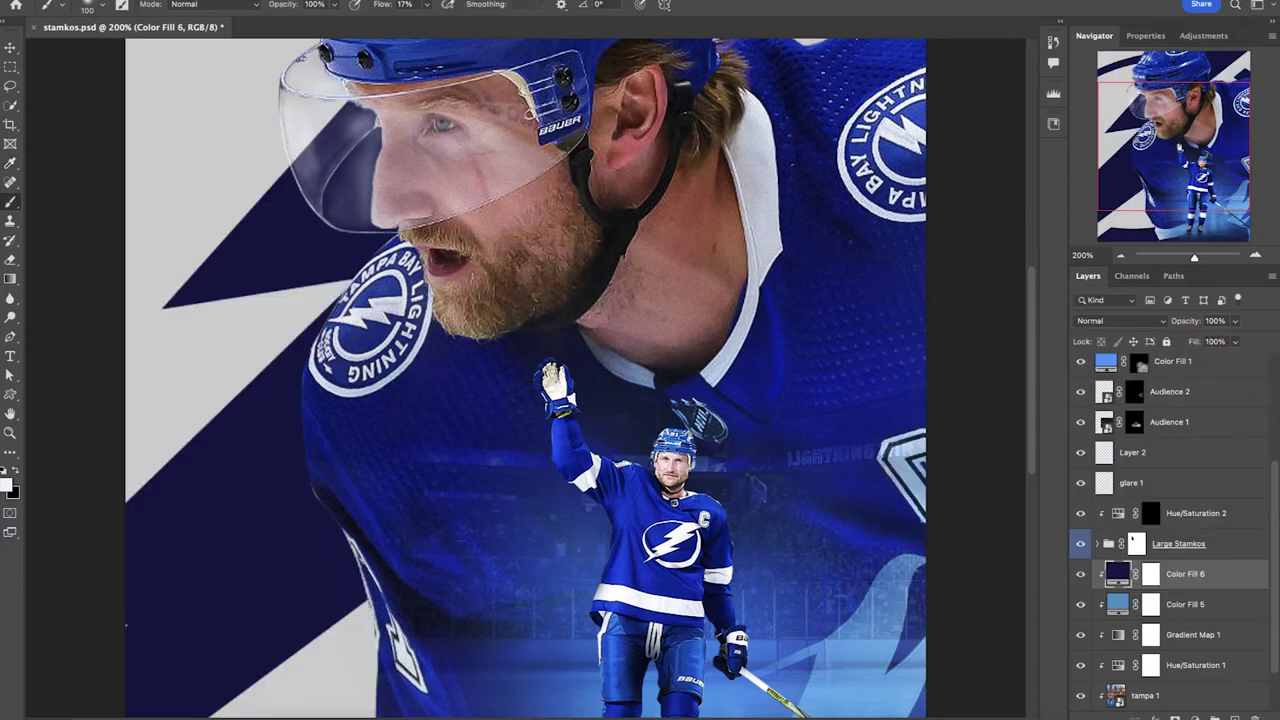
left_click(1120, 321)
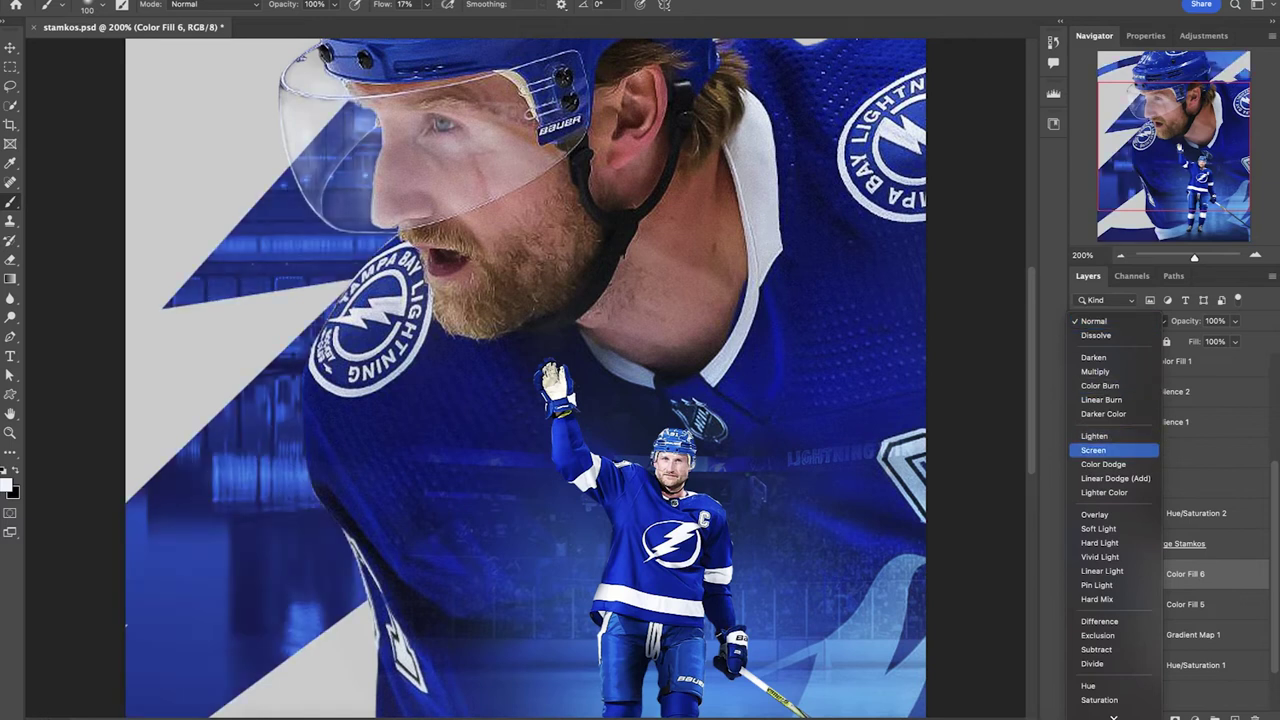
left_click(1094, 450)
Compare the whole poster with Color Fill 6 and Color Fill 5 each hidden and shown
key("super+minus")
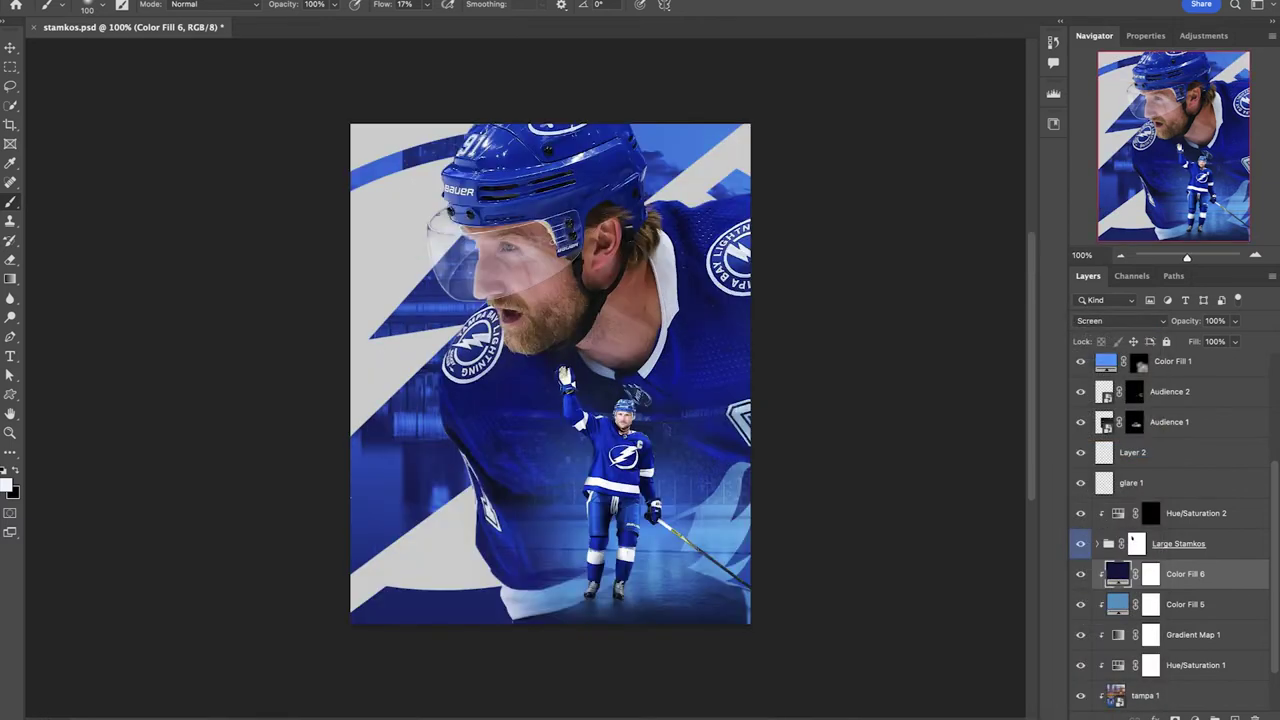
left_click(1080, 574)
left_click(1080, 575)
left_click(1080, 604)
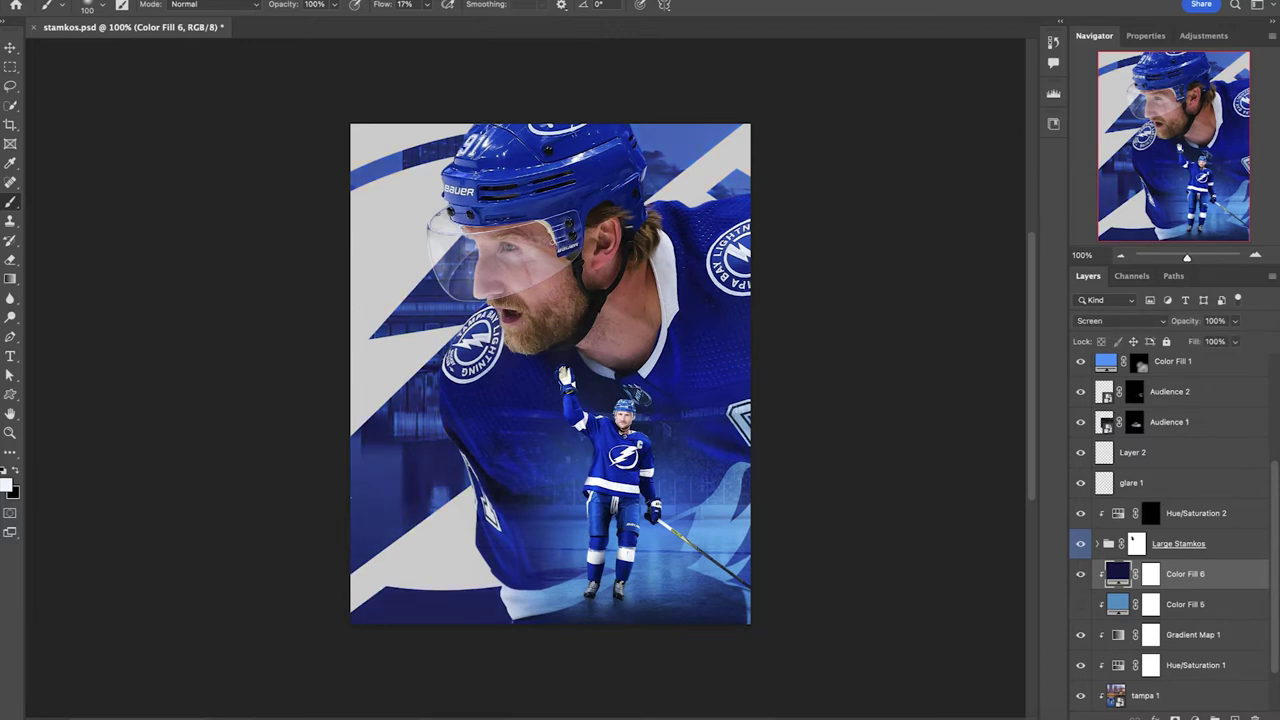
left_click(1080, 574)
left_click(1080, 574)
left_click(1080, 604)
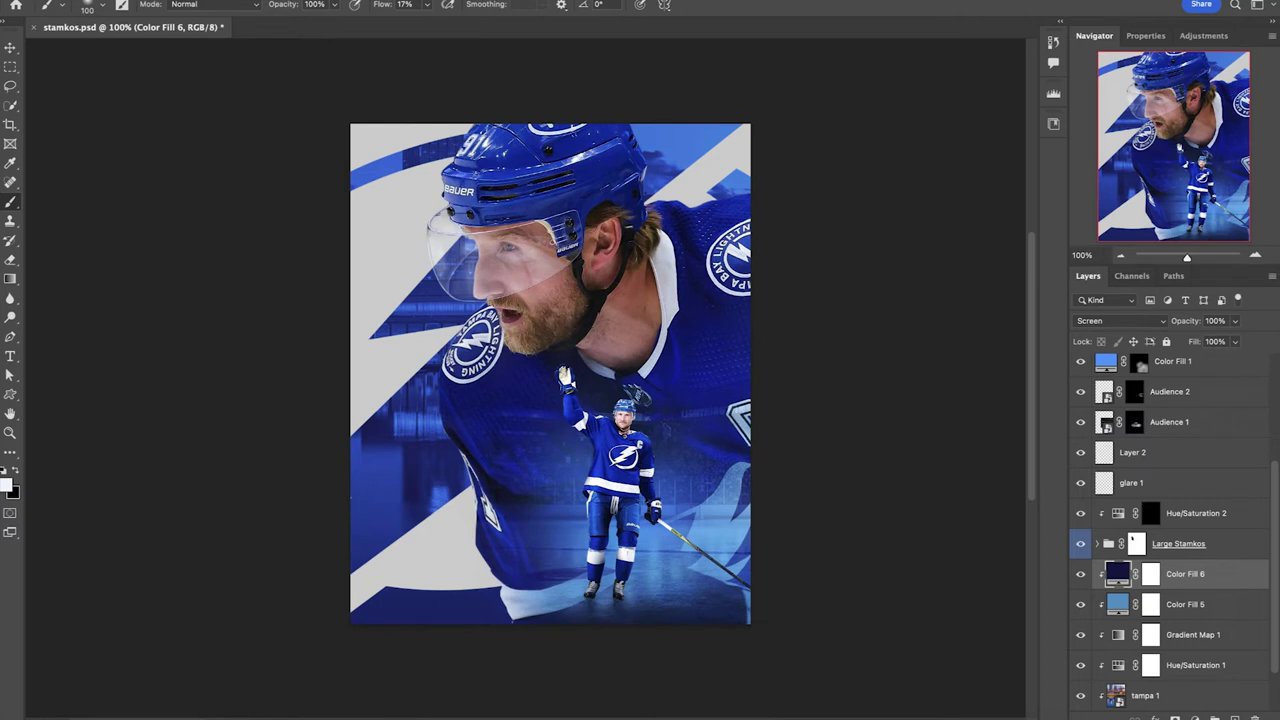
Paint black on the Color Fill 6 mask with a 400 px brush to fade the fill from the lower background
left_click(1151, 575)
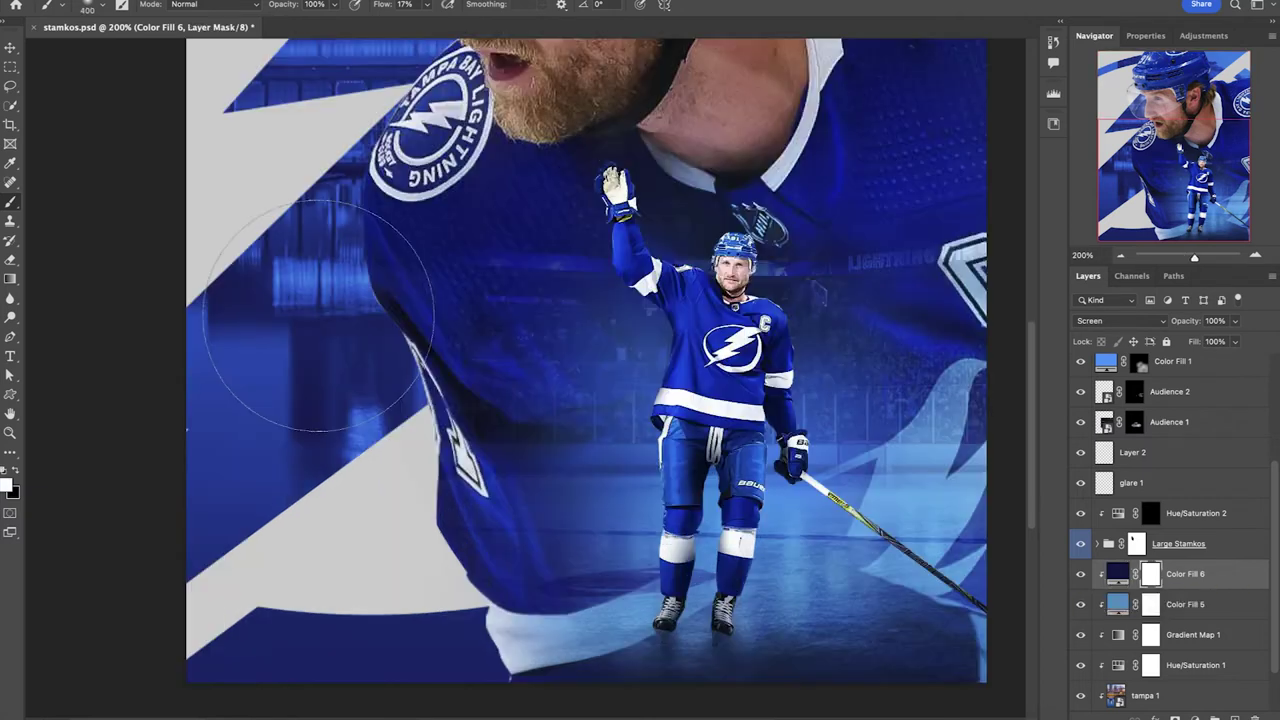
scroll(411, 568, "down", 1)
key("x")
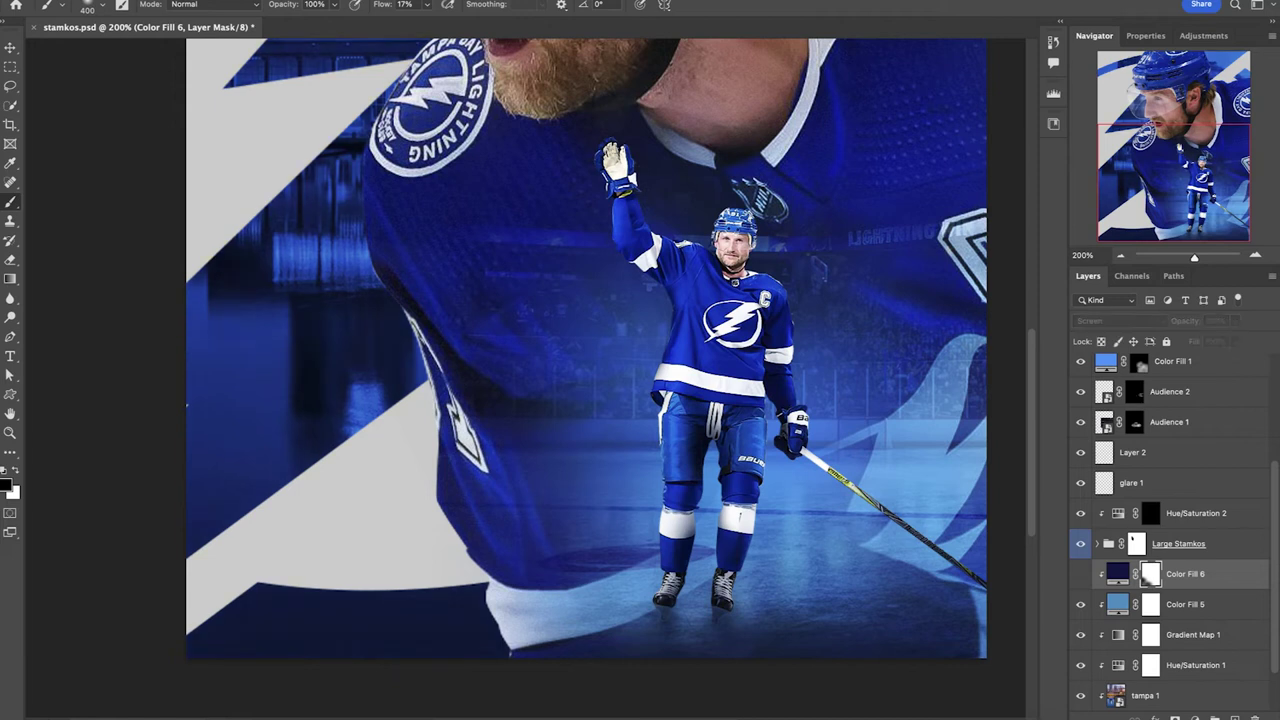
Add a 6babfa light blue solid color fill layer above Color Fill 6
left_click(1195, 716)
left_click(1200, 385)
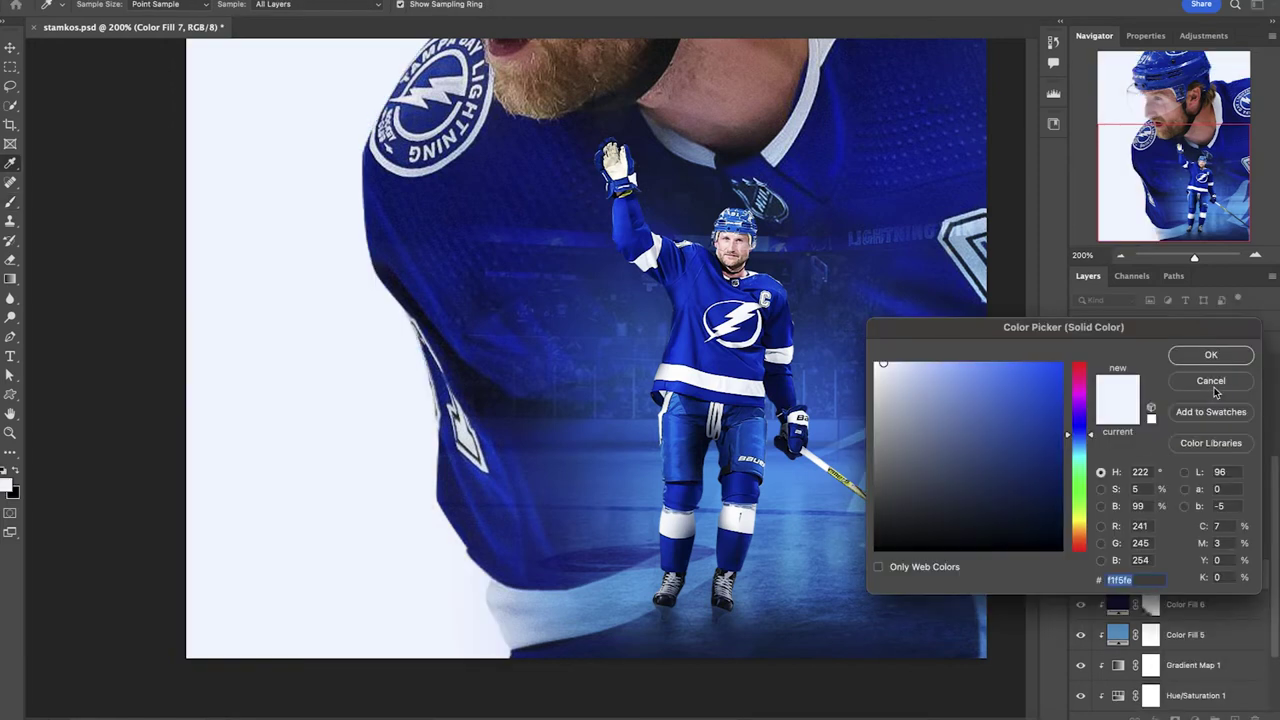
type("6b")
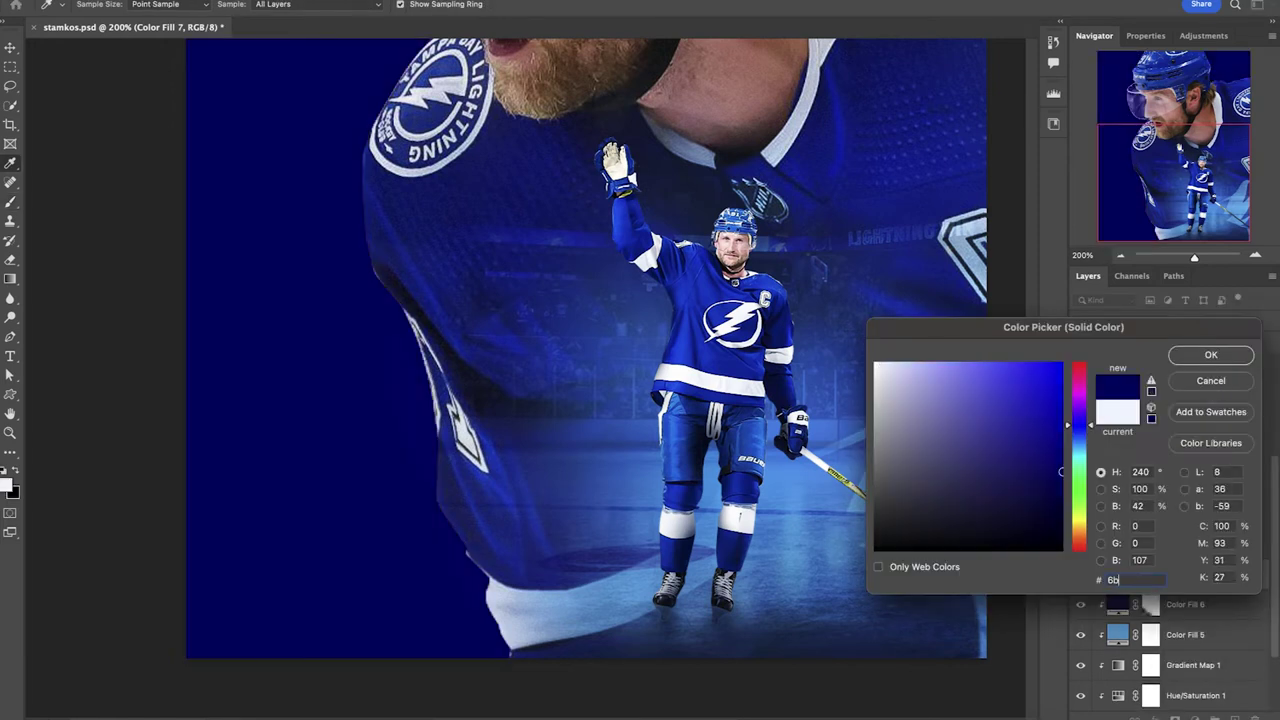
type("abfa")
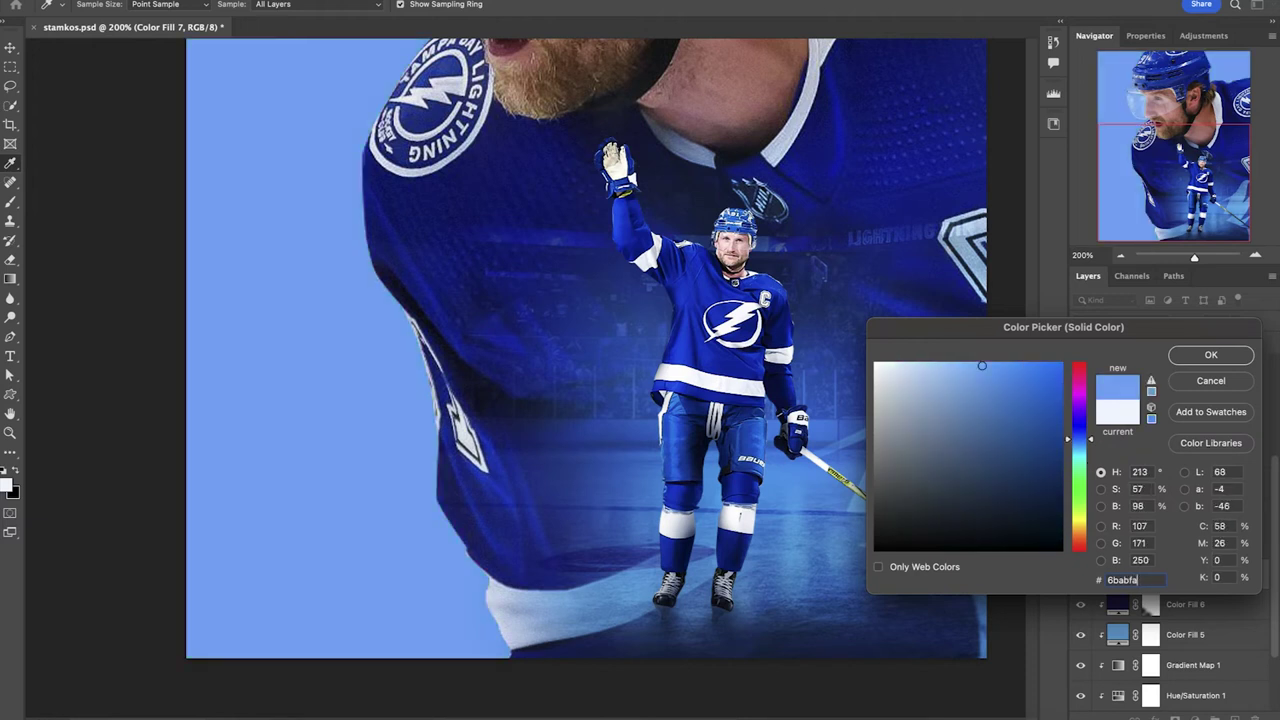
key("Return")
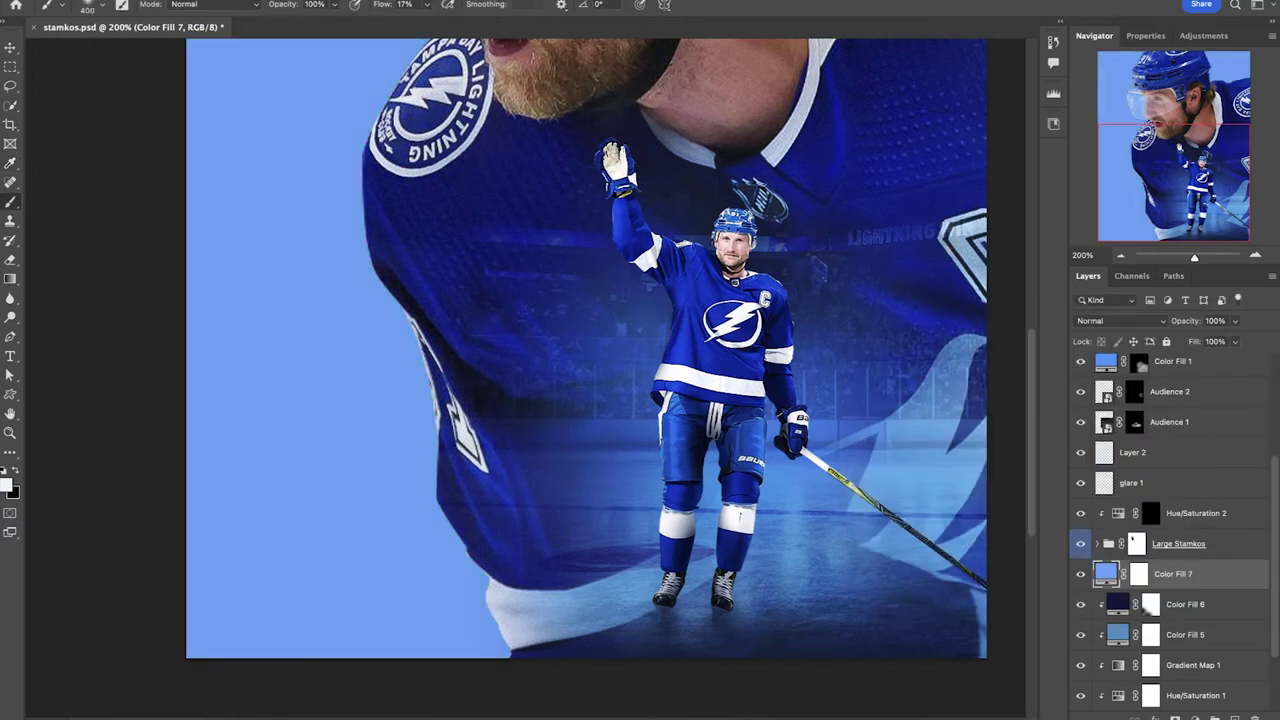
Clip Color Fill 7 to the background shapes and set its blend mode to Overlay
left_click(1100, 591, "alt")
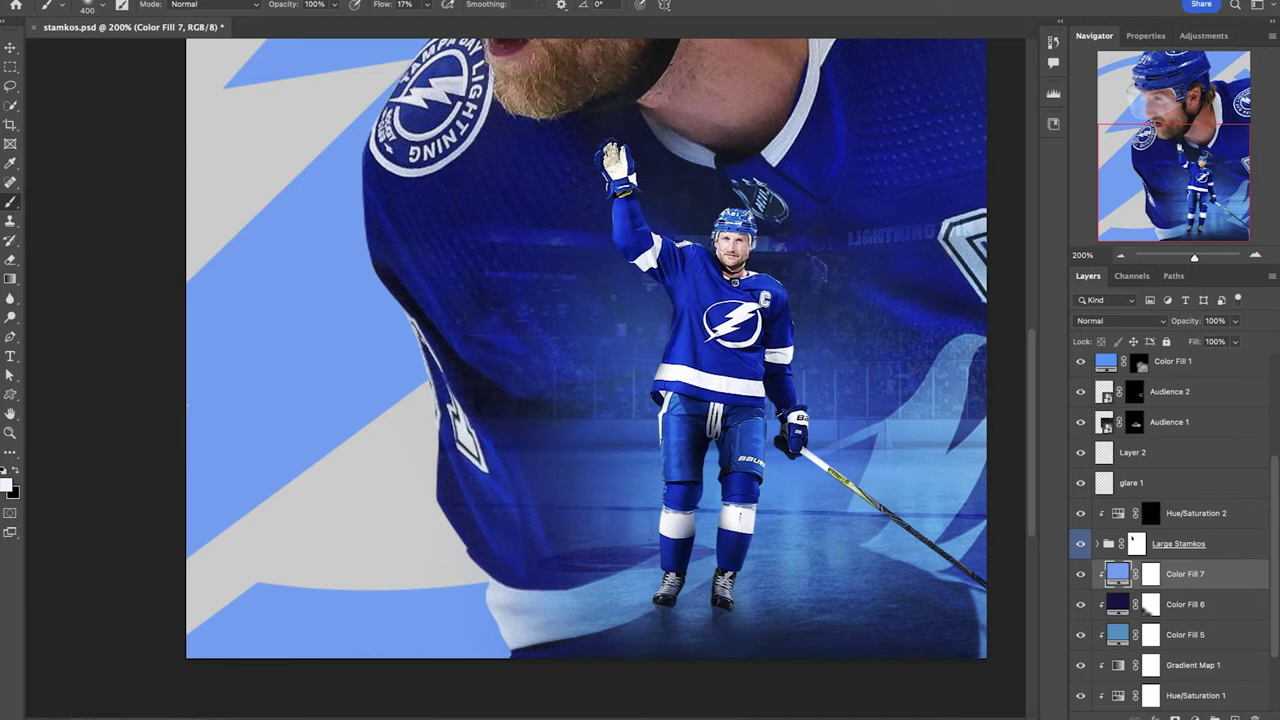
left_click(1119, 321)
left_click(1097, 515)
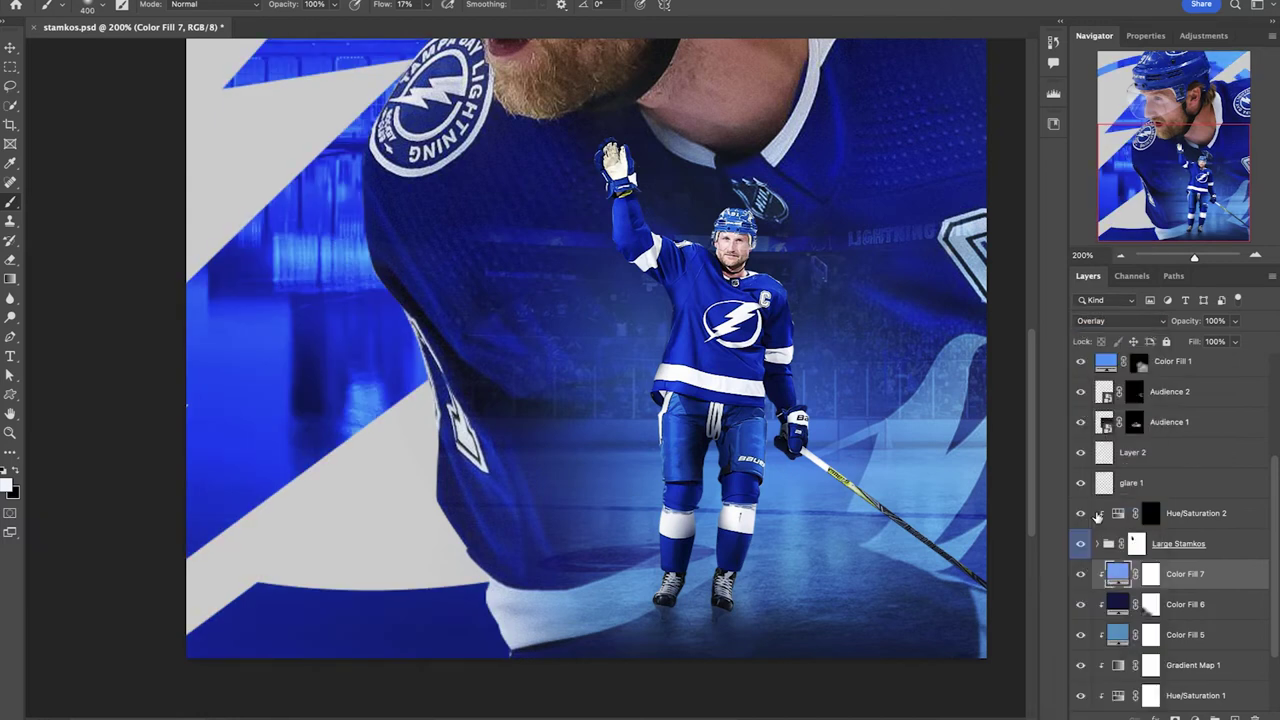
Invert the Color Fill 7 mask and paint white with the 400 px brush at 17% flow to lighten the upper background
left_click_drag(740, 170, 630, 607)
left_click(1151, 574)
key("super+i")
scroll(870, 340, "right", 3)
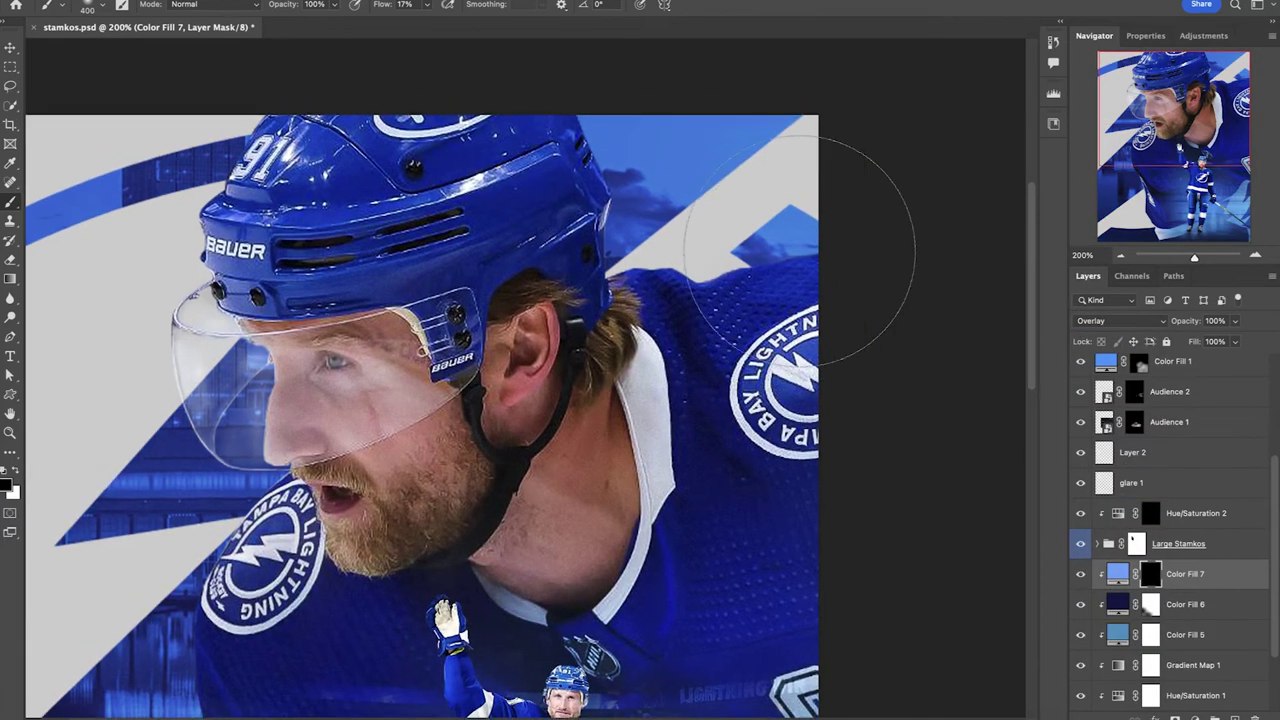
scroll(857, 214, "up", 4)
mouse_move(543, 143)
left_mouse_down()
mouse_move(671, 200)
mouse_move(838, 248)
left_mouse_up()
mouse_move(203, 179)
left_mouse_down()
mouse_move(281, 425)
mouse_move(273, 392)
left_mouse_up()
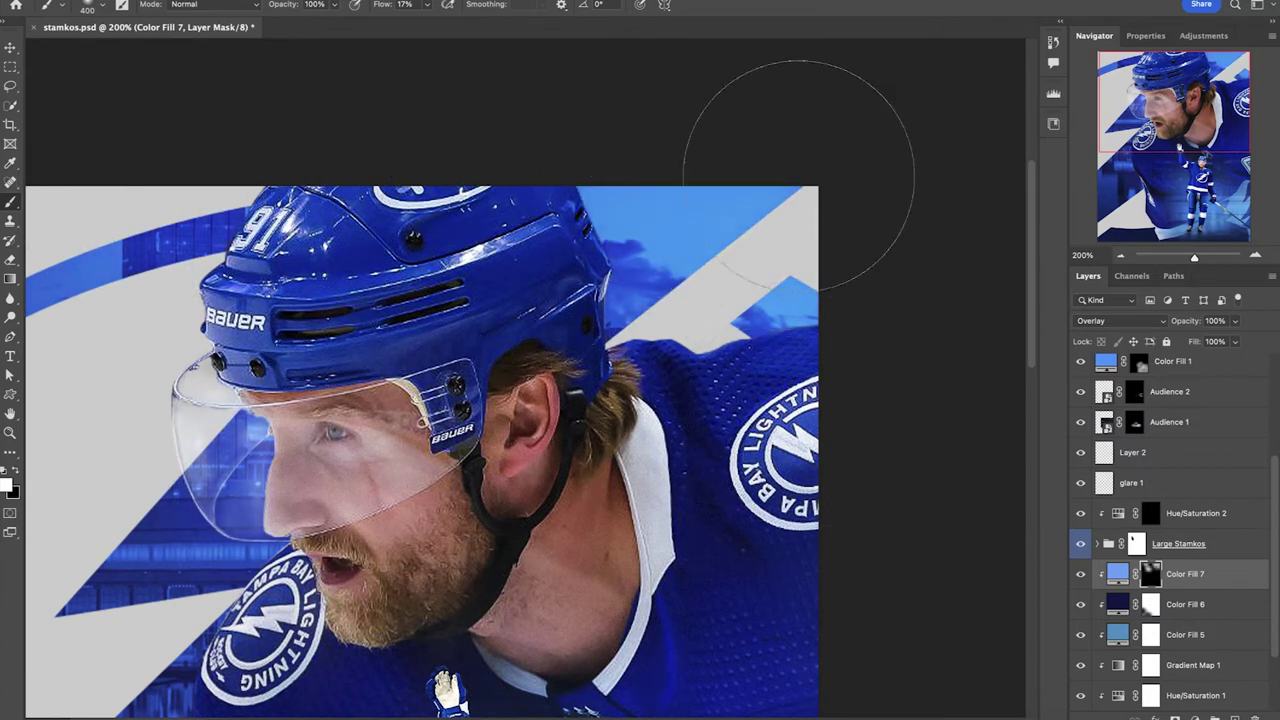
scroll(960, 326, "left", 3)
scroll(960, 326, "down", 2)
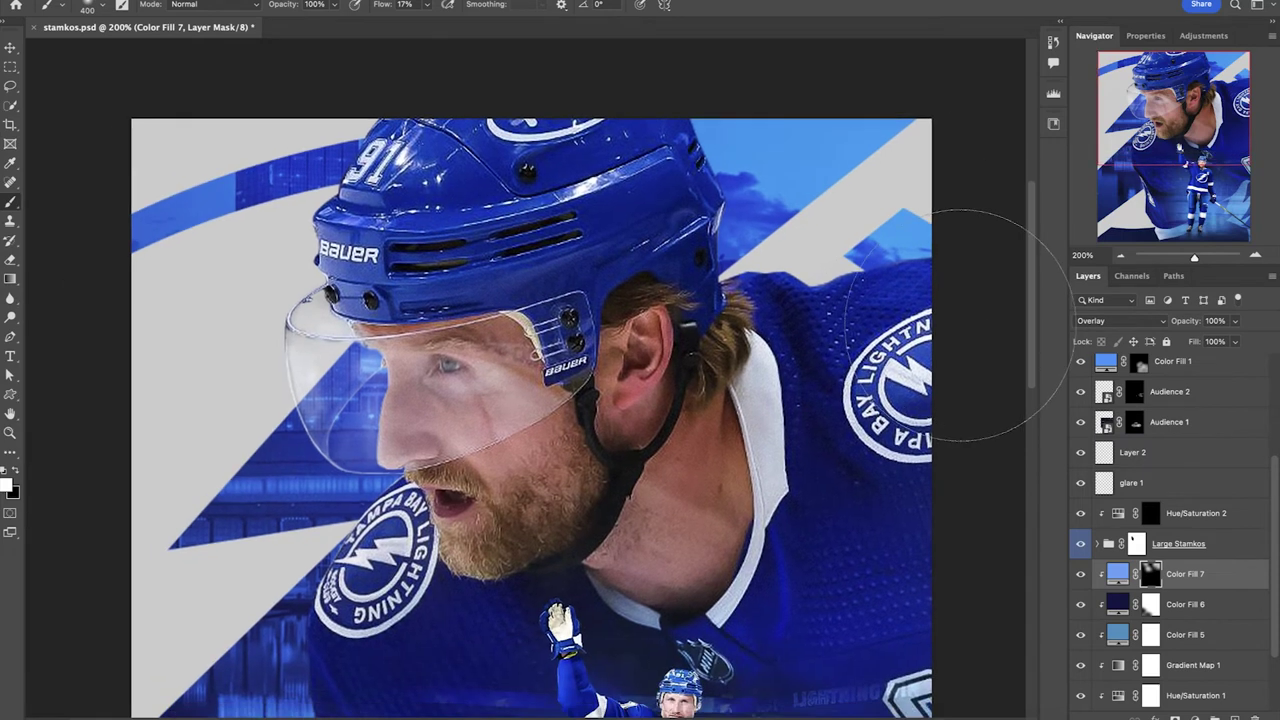
Add a 0577b9 blue solid color fill above Color Fill 7, clip it to the background, and set its blend mode to Color Dodge
left_click(1217, 389)
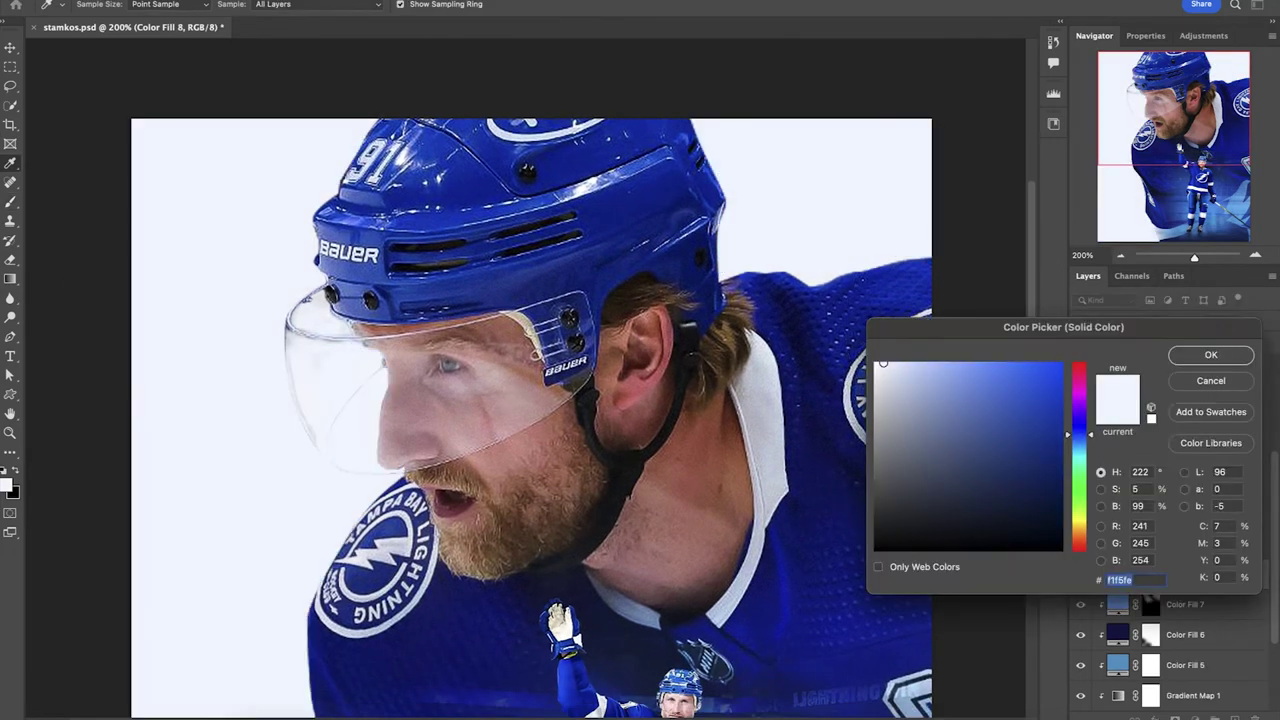
type("057")
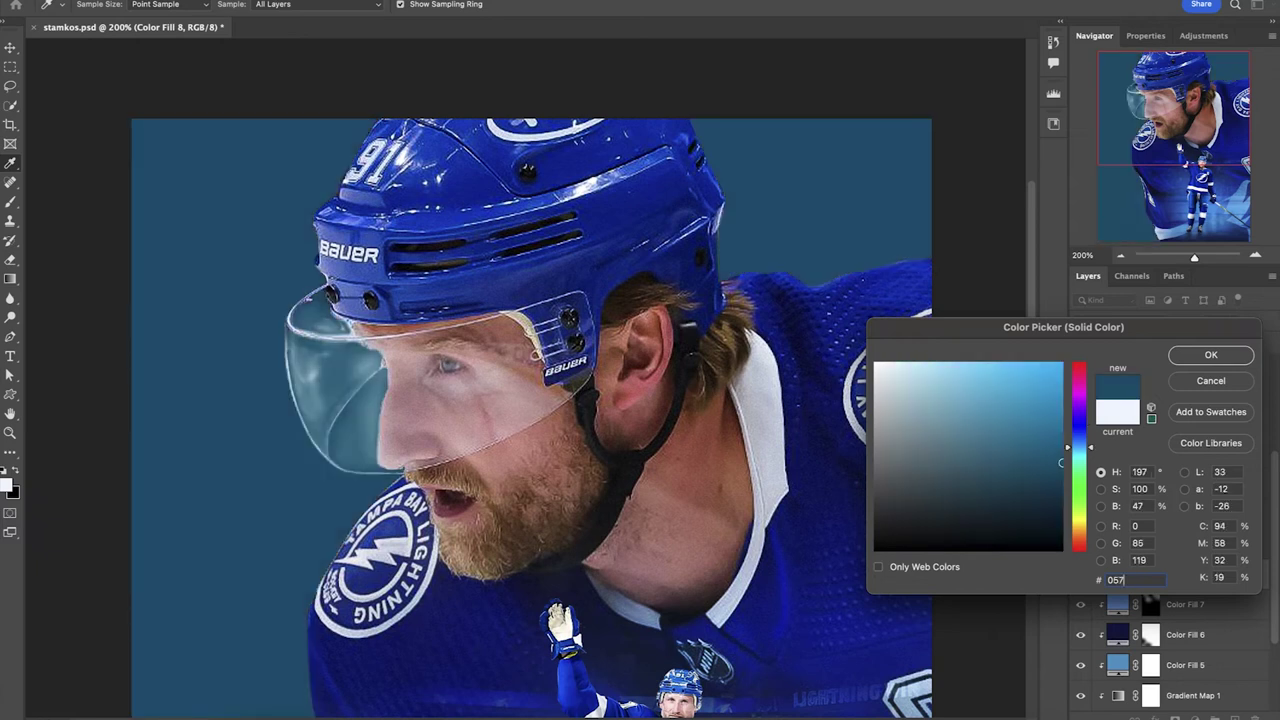
type("7b9")
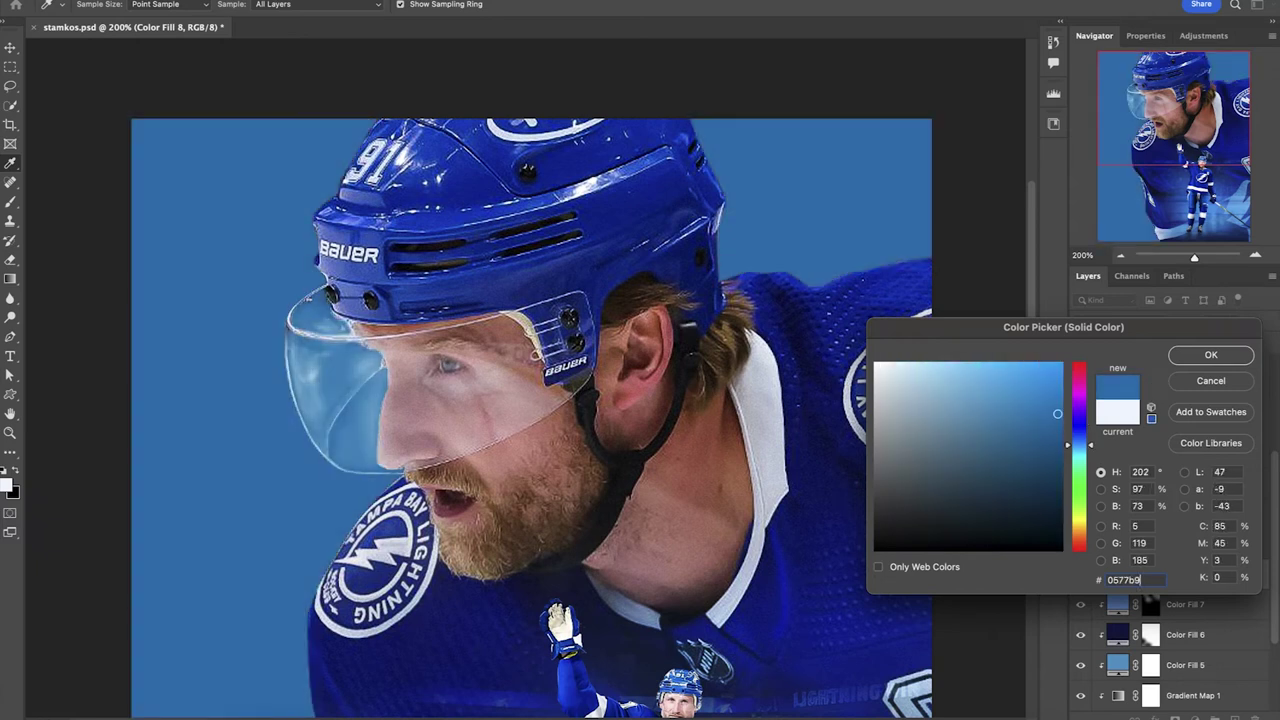
key("Return")
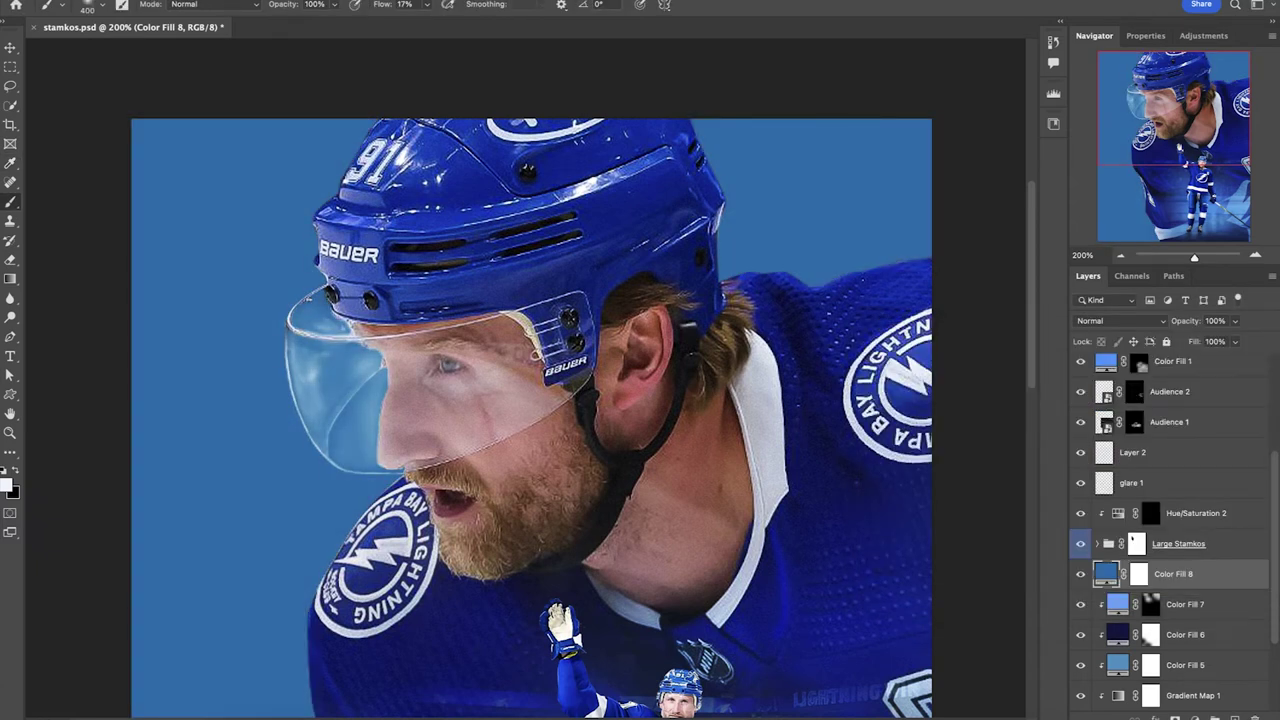
left_click(1105, 588, "alt")
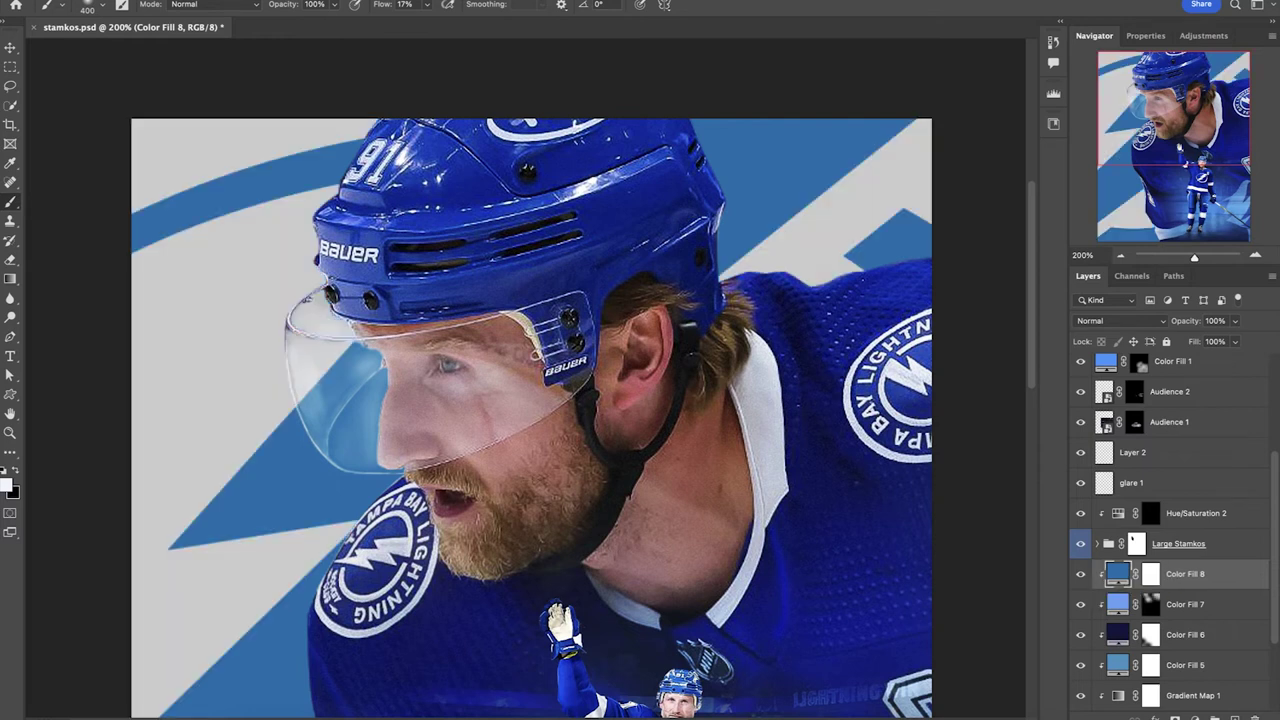
left_click(1120, 321)
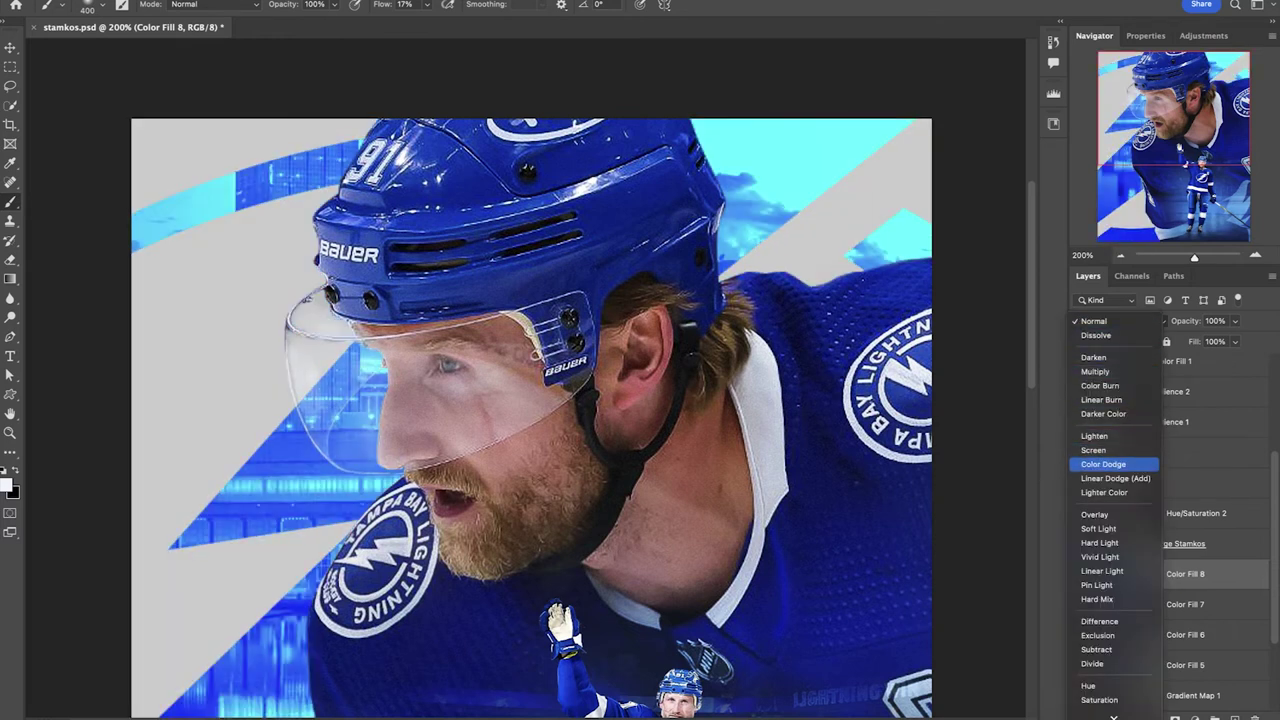
left_click(1105, 457)
Invert the Color Fill 8 mask and paint white with the 400 px brush to brighten the background beside the large player's visor and shoulder
key("ctrl+i")
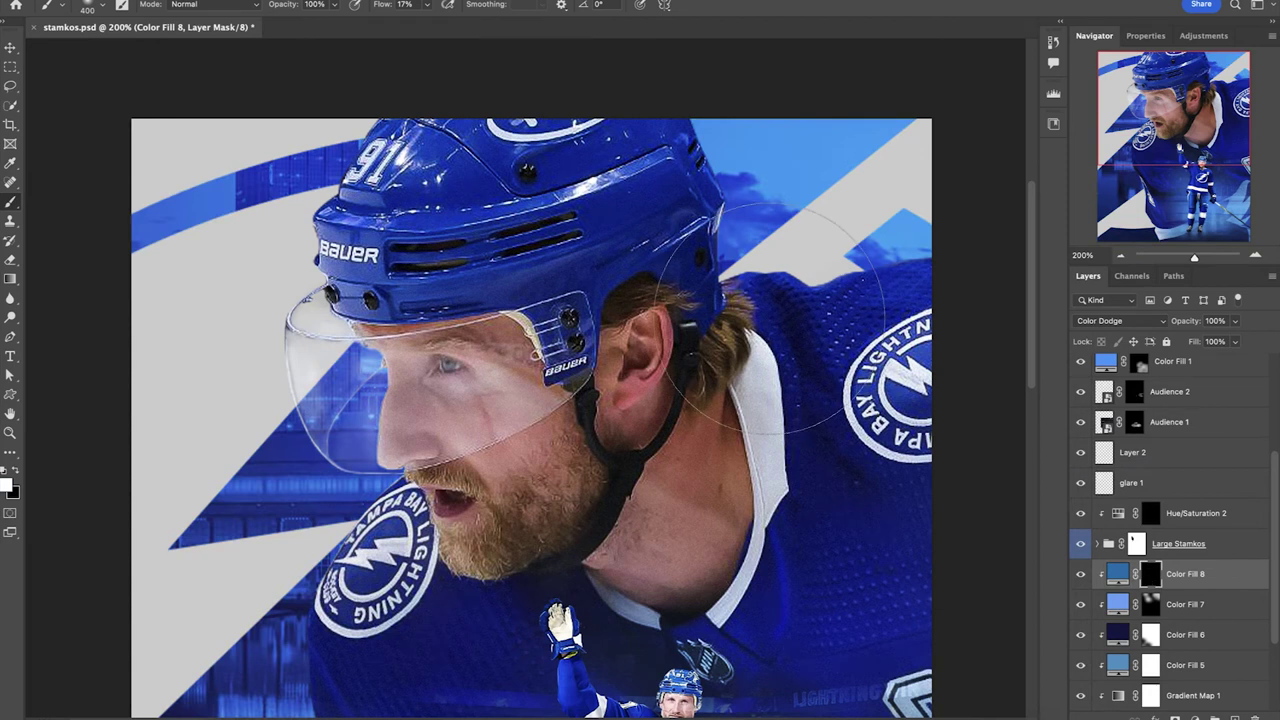
left_click_drag(392, 395, 401, 500)
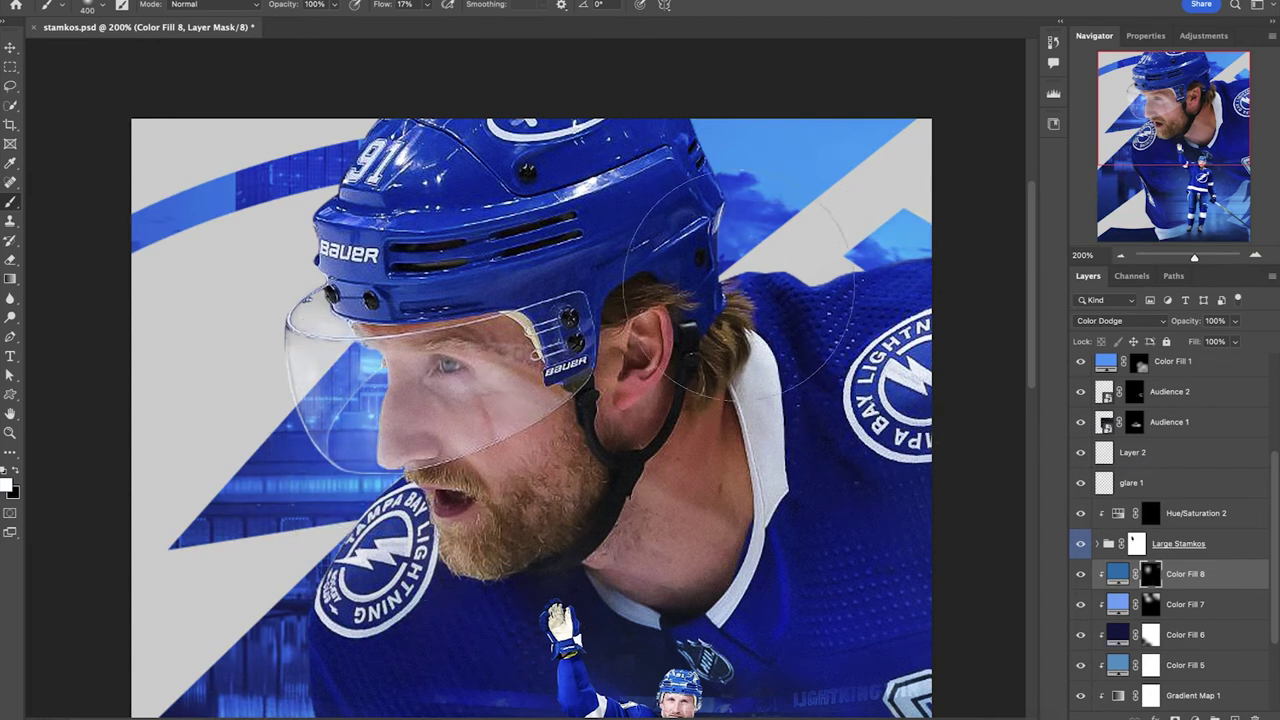
scroll(345, 250, "down", 5)
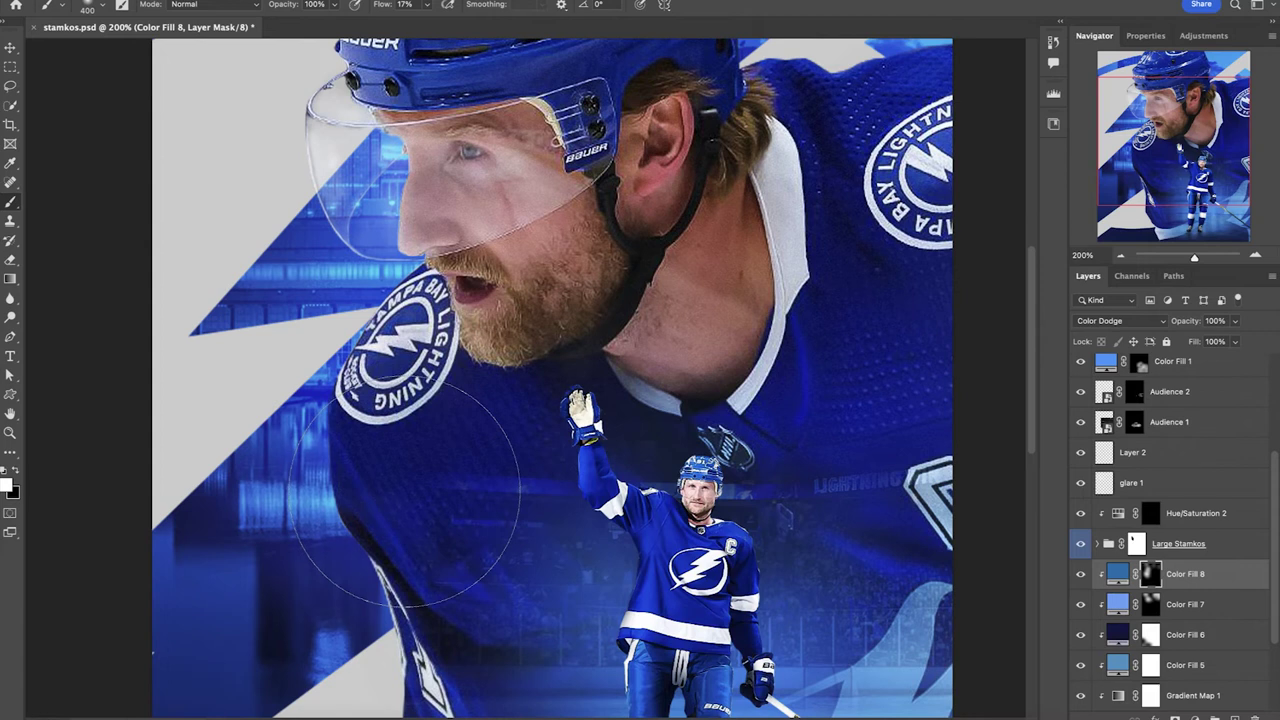
scroll(590, 415, "down", 2)
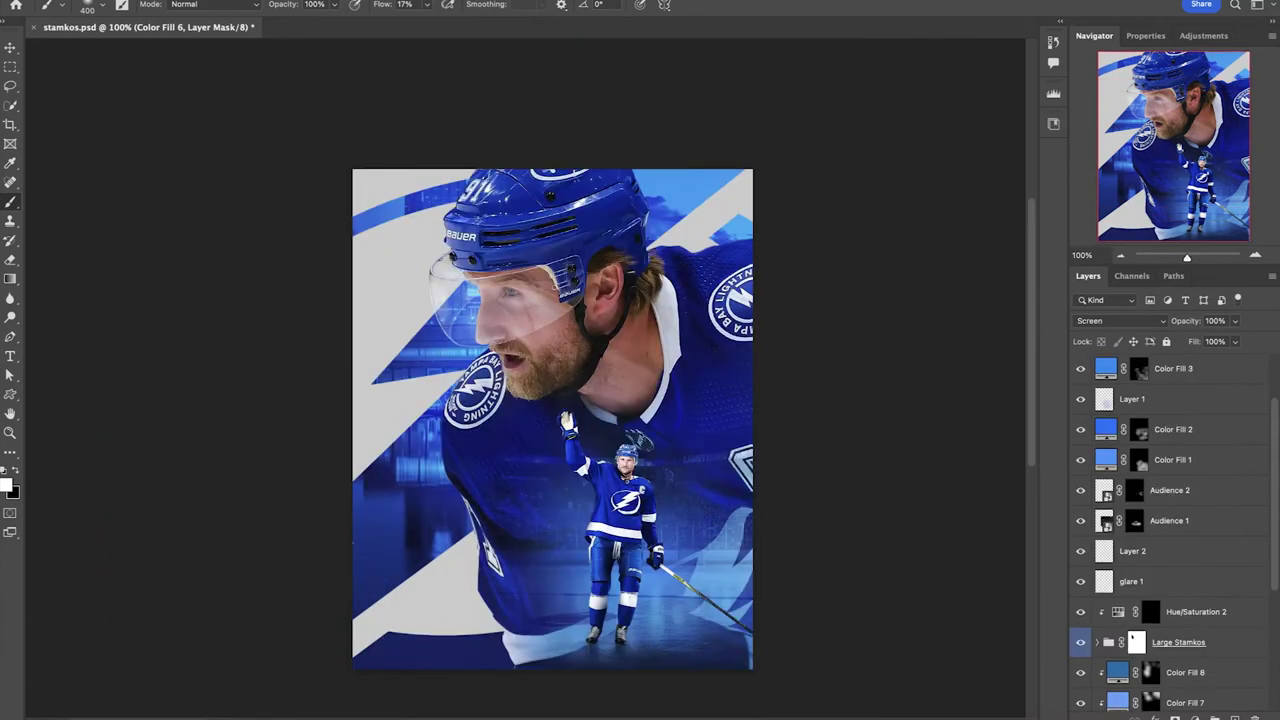
Add a medium blue solid color fill above Hue/Saturation 2, clip it to the large player, and set its blend mode to Color Dodge
left_click(1196, 612)
left_click(1195, 718)
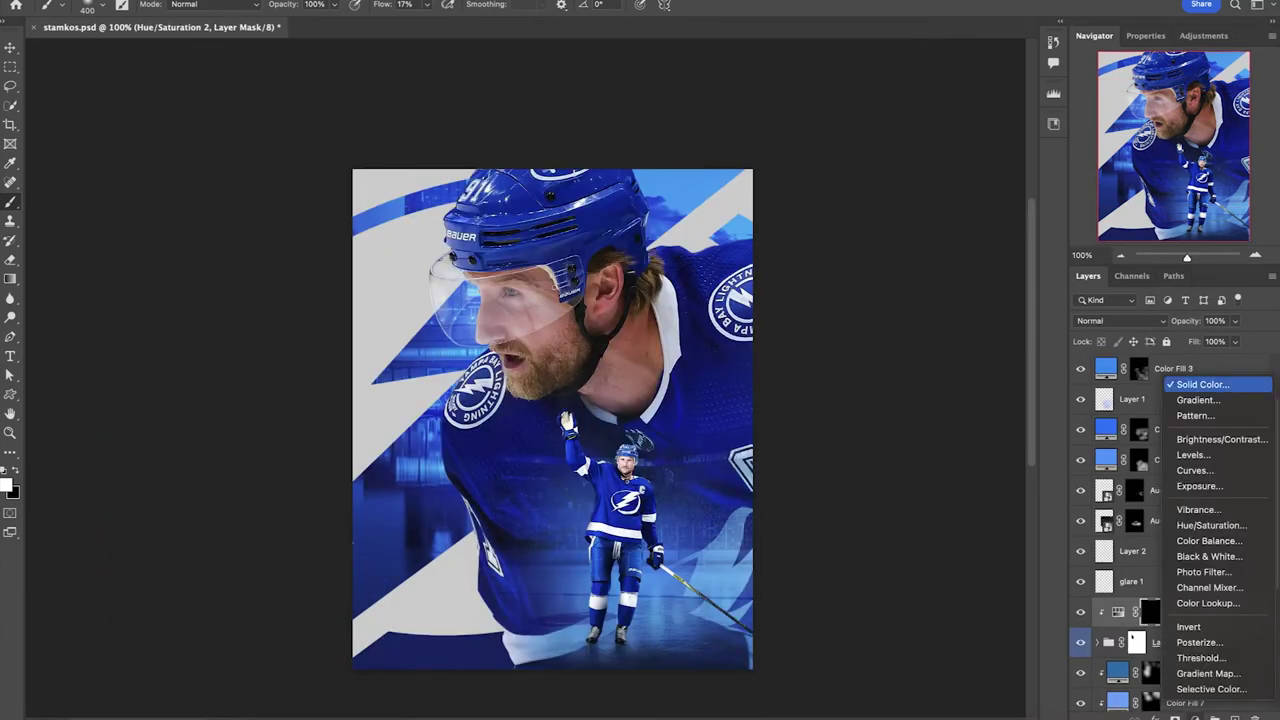
left_click(1210, 385)
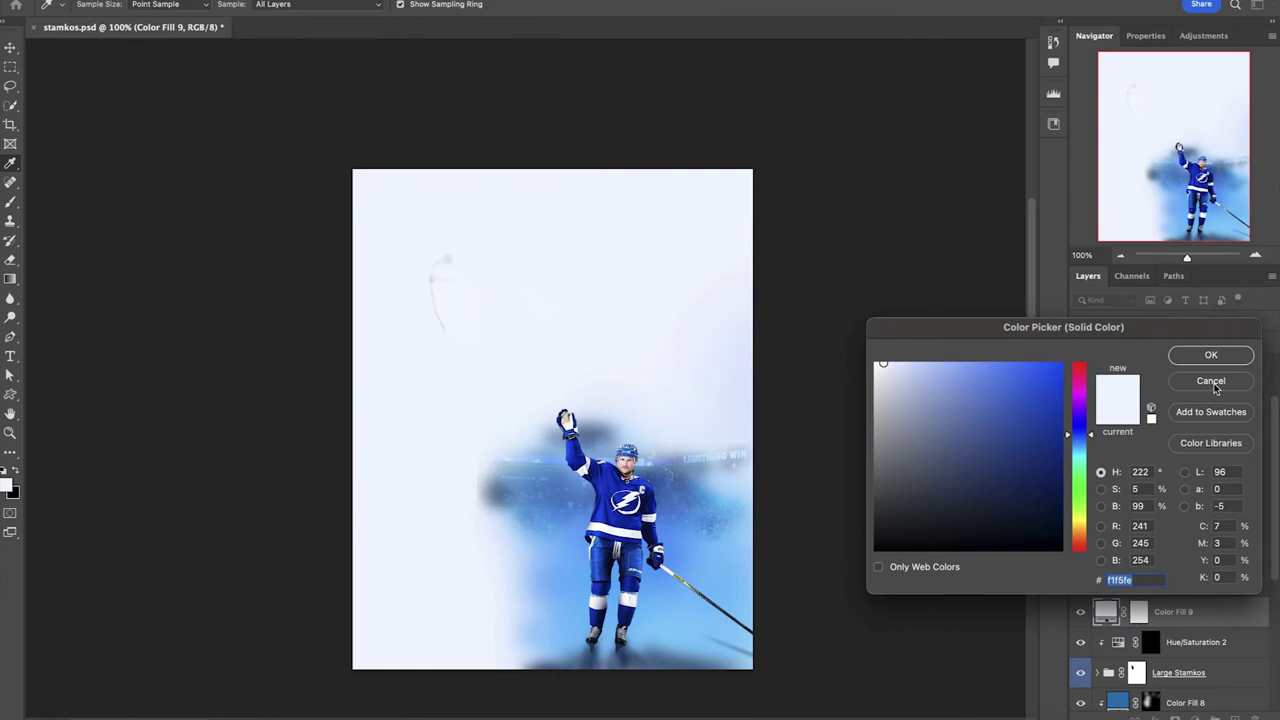
type("0157de")
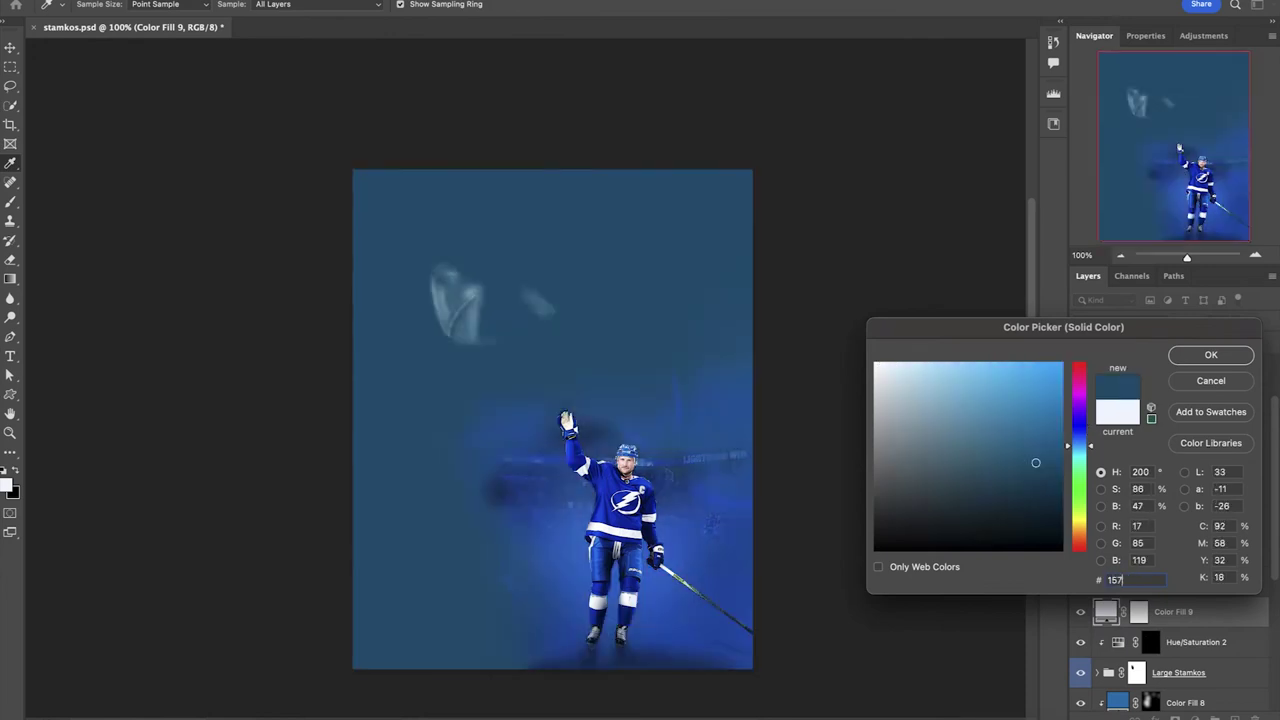
type("c")
key("Return")
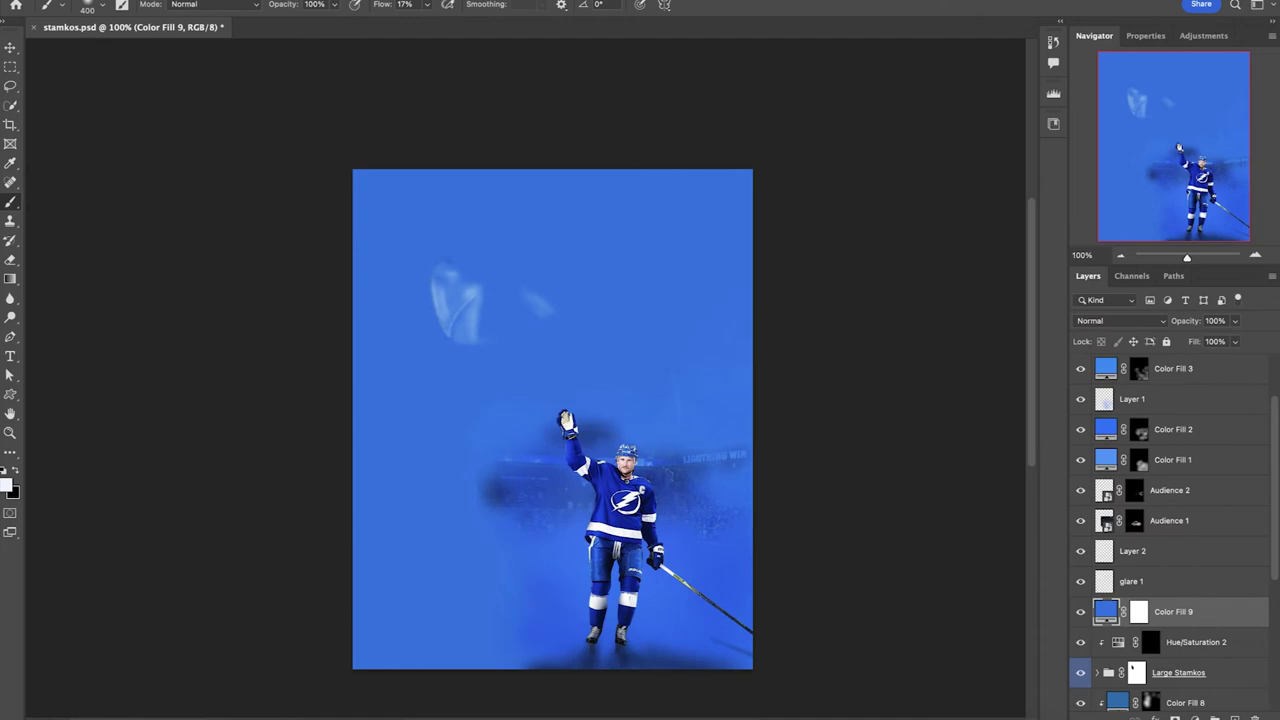
left_click(1103, 626, "alt")
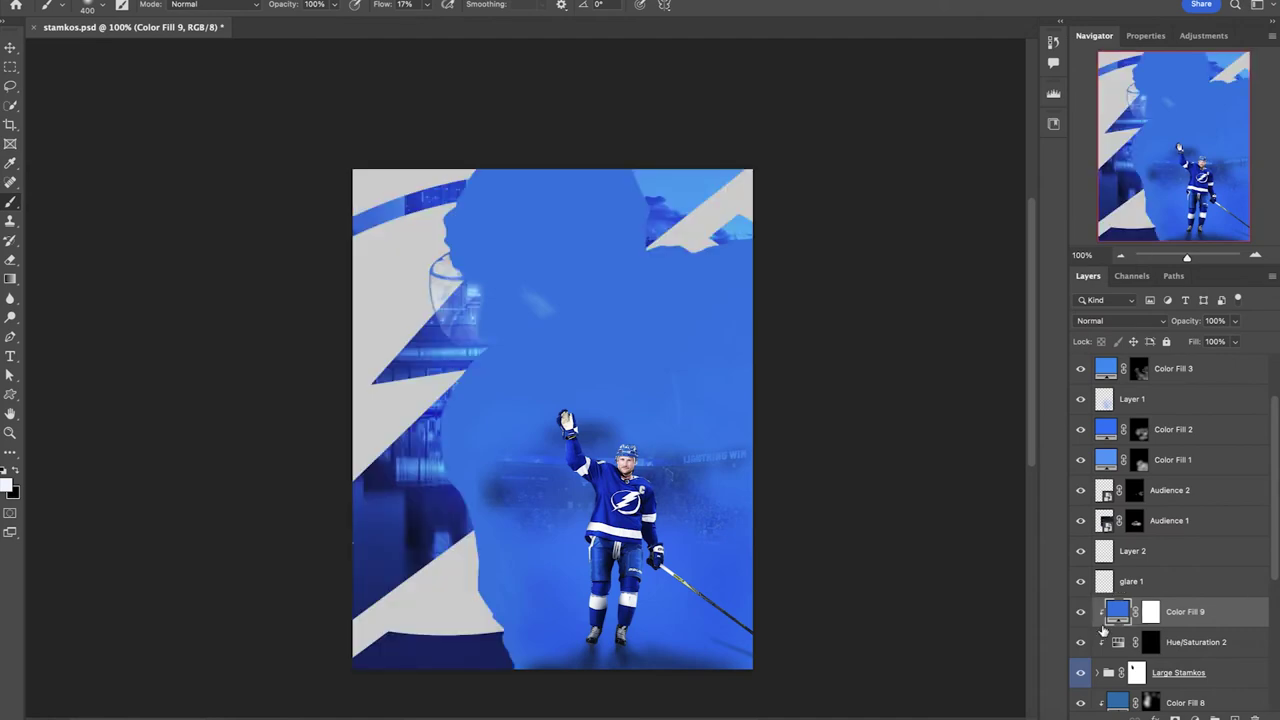
left_click(1120, 320)
left_click(1113, 467)
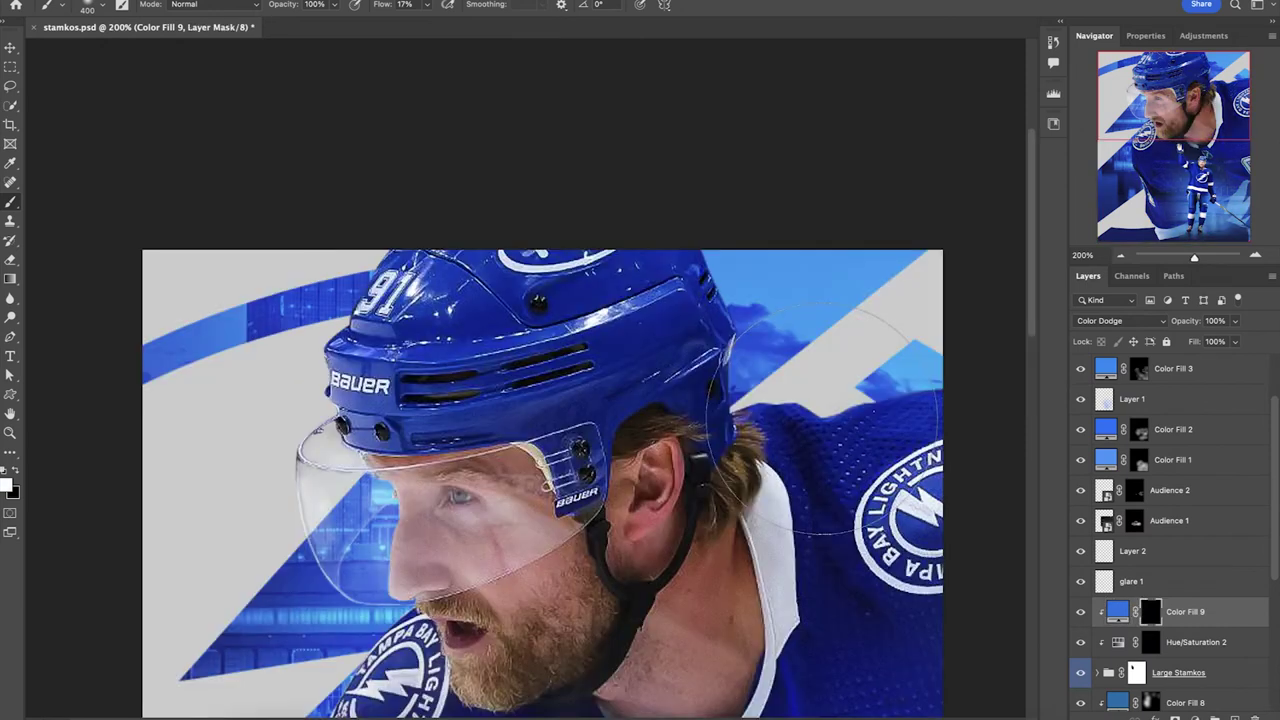
Reduce the brush to 250 px for painting light on the inverted Color Fill 9 mask
key("bracketleft")
key("bracketleft")
key("bracketleft")
key("bracketleft")
key("bracketleft")
key("bracketleft")
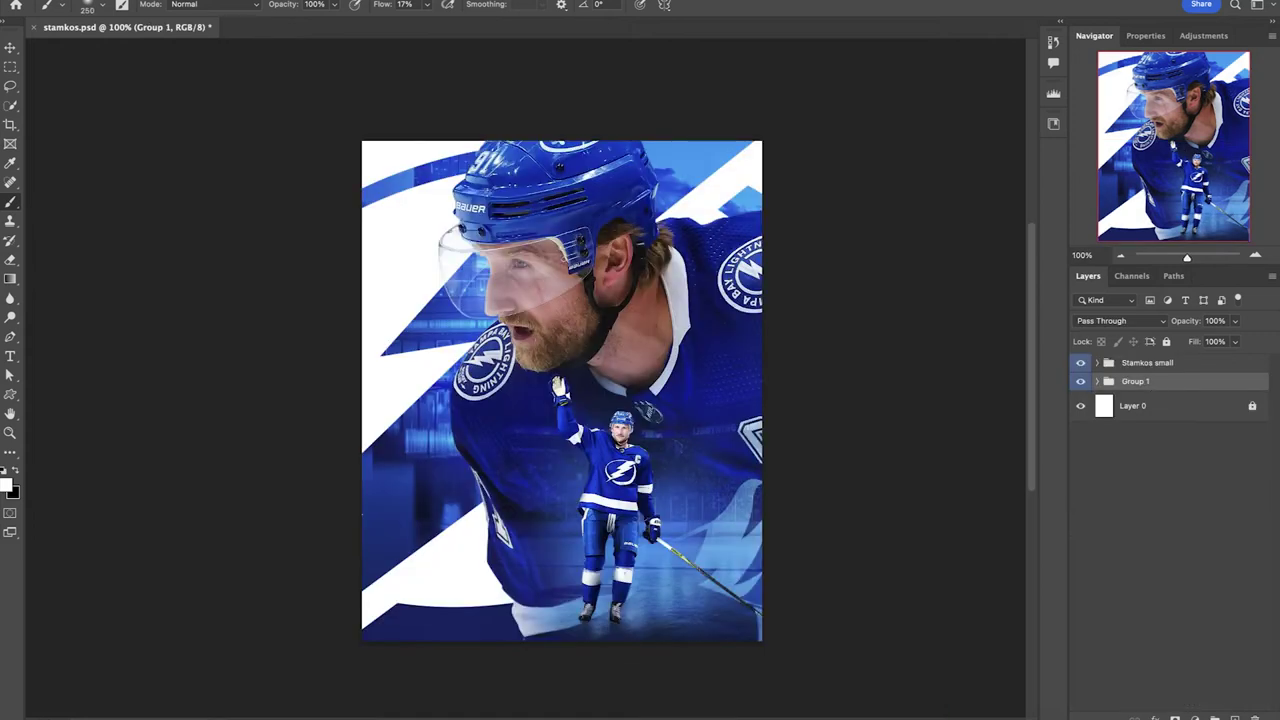
Flip Group 1 horizontally and move it right to X 552 px so the mirrored large player fills the poster
key("ctrl+t")
right_click(722, 346)
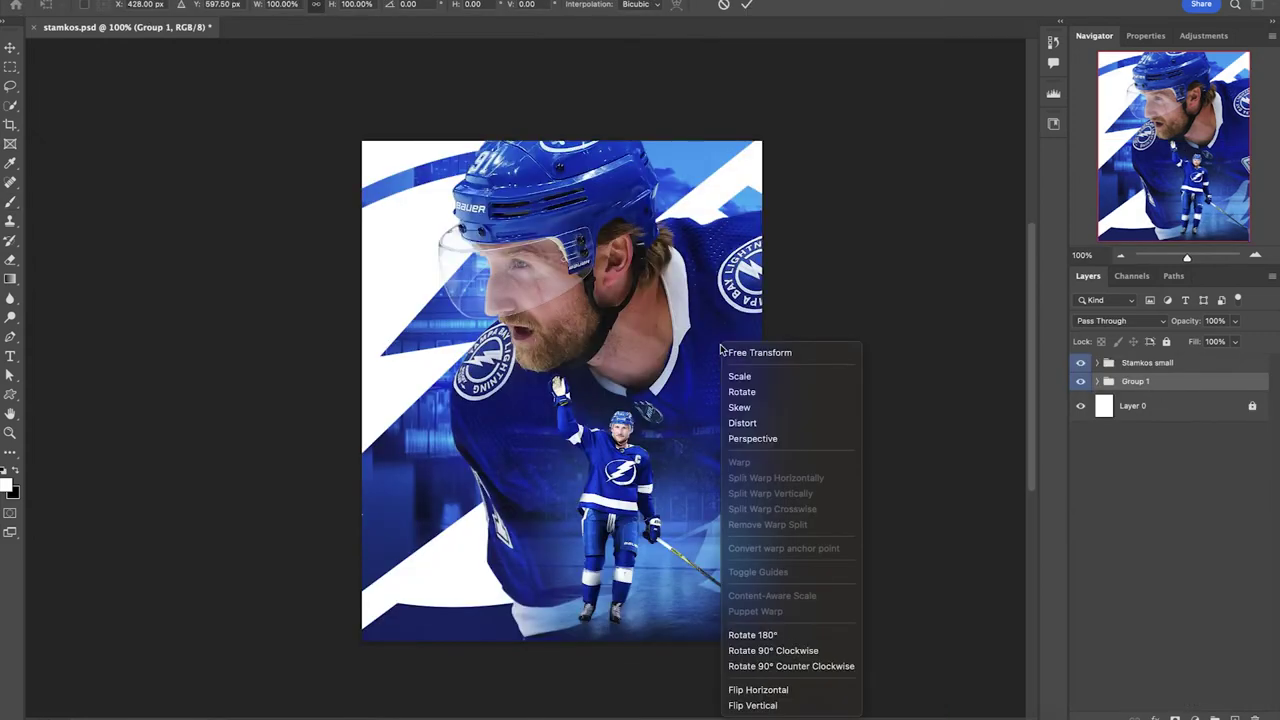
left_click(758, 688)
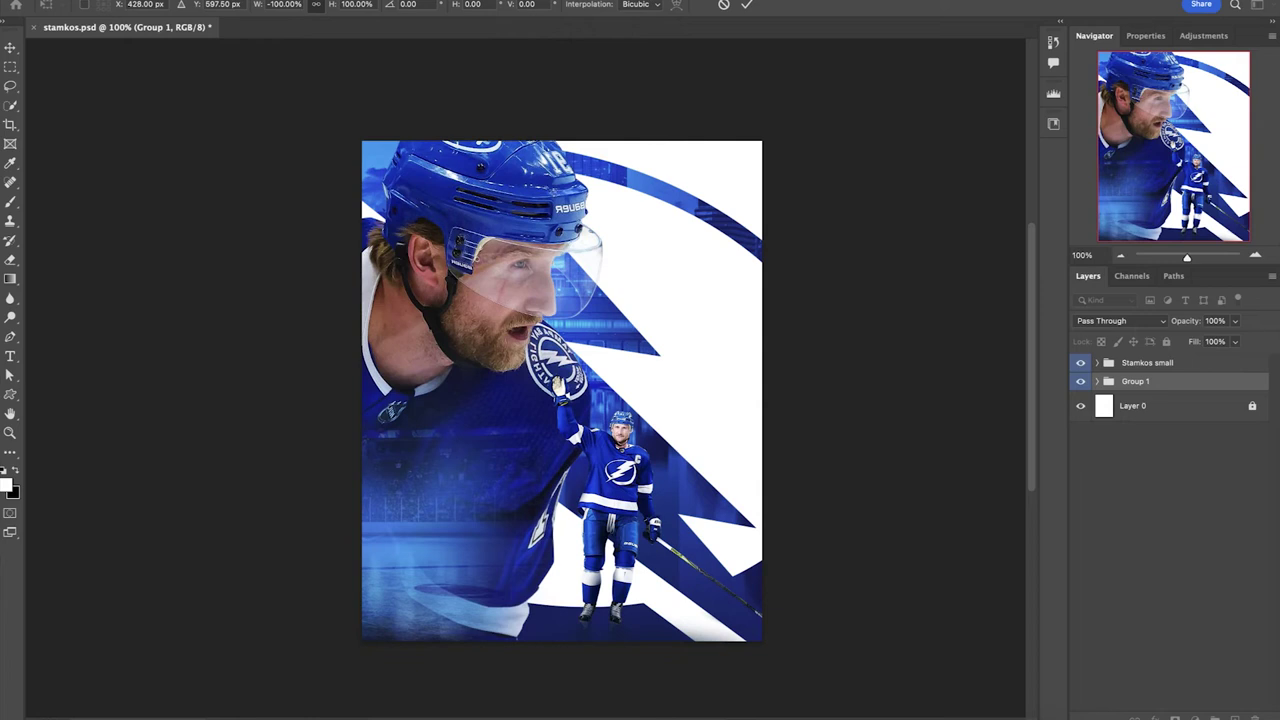
left_click_drag(465, 438, 549, 443)
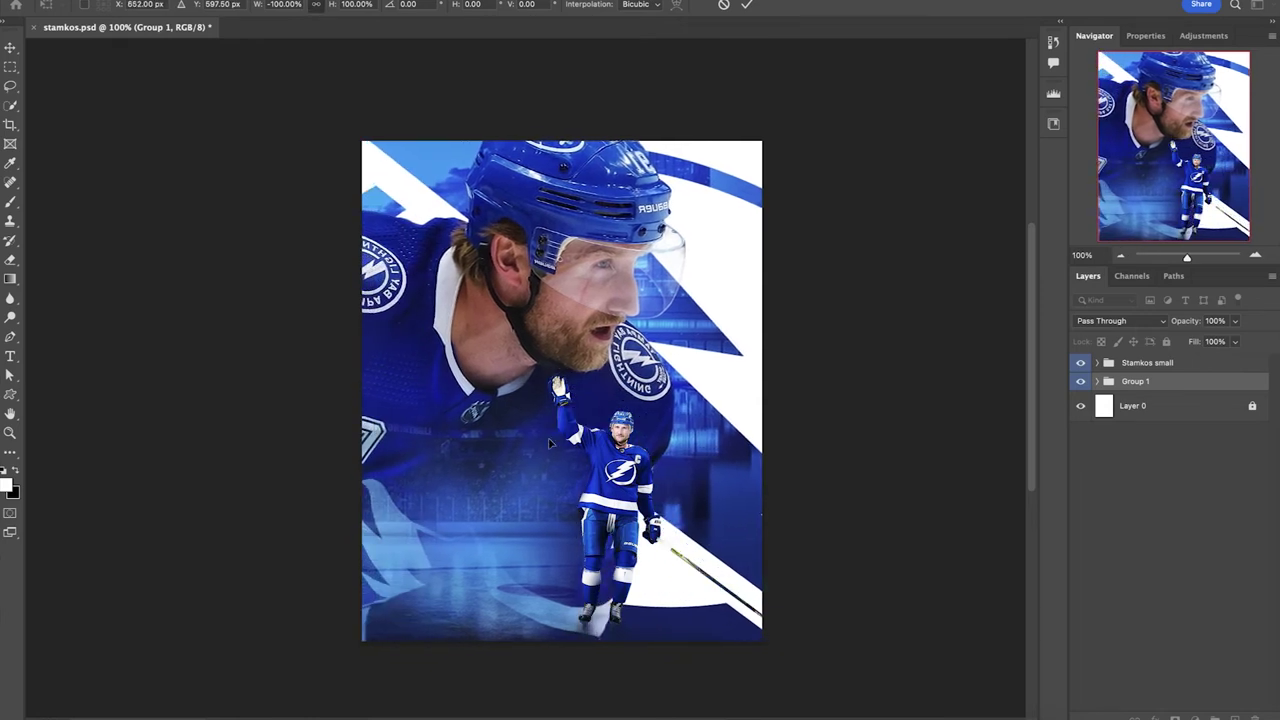
key("Down")
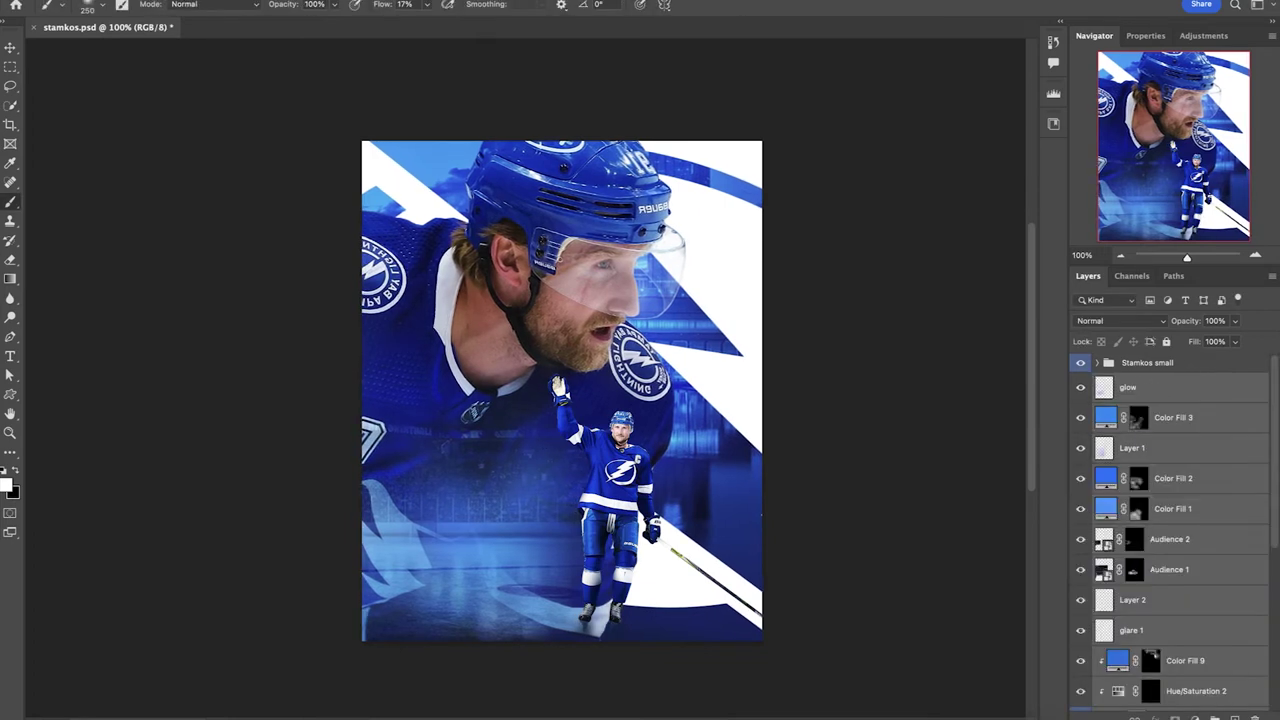
Move the Stamkos small group over the mirrored player's chest at the lower left and enlarge it to 111.36%
left_click(1150, 362)
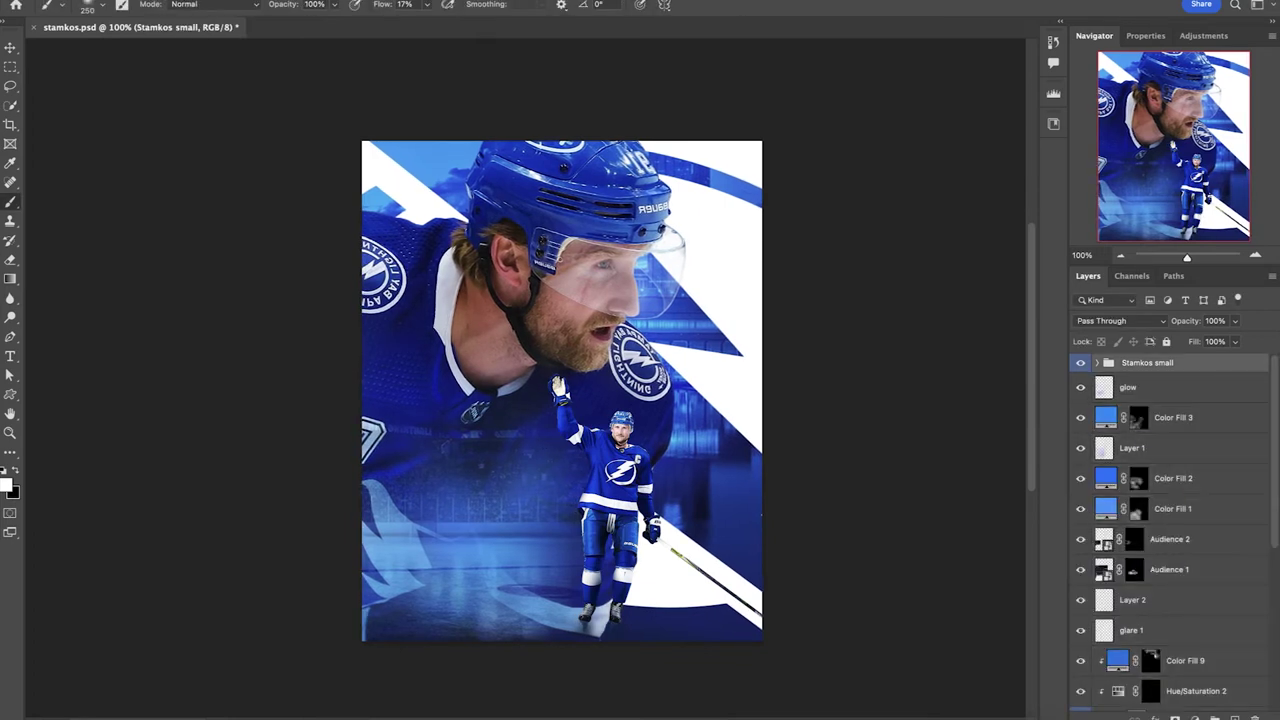
key("ctrl+t")
left_click_drag(628, 440, 471, 440)
left_click_drag(716, 357, 741, 340)
mouse_move(480, 454)
left_mouse_down()
mouse_move(466, 438)
mouse_move(502, 433)
mouse_move(486, 395)
mouse_move(498, 400)
left_mouse_up()
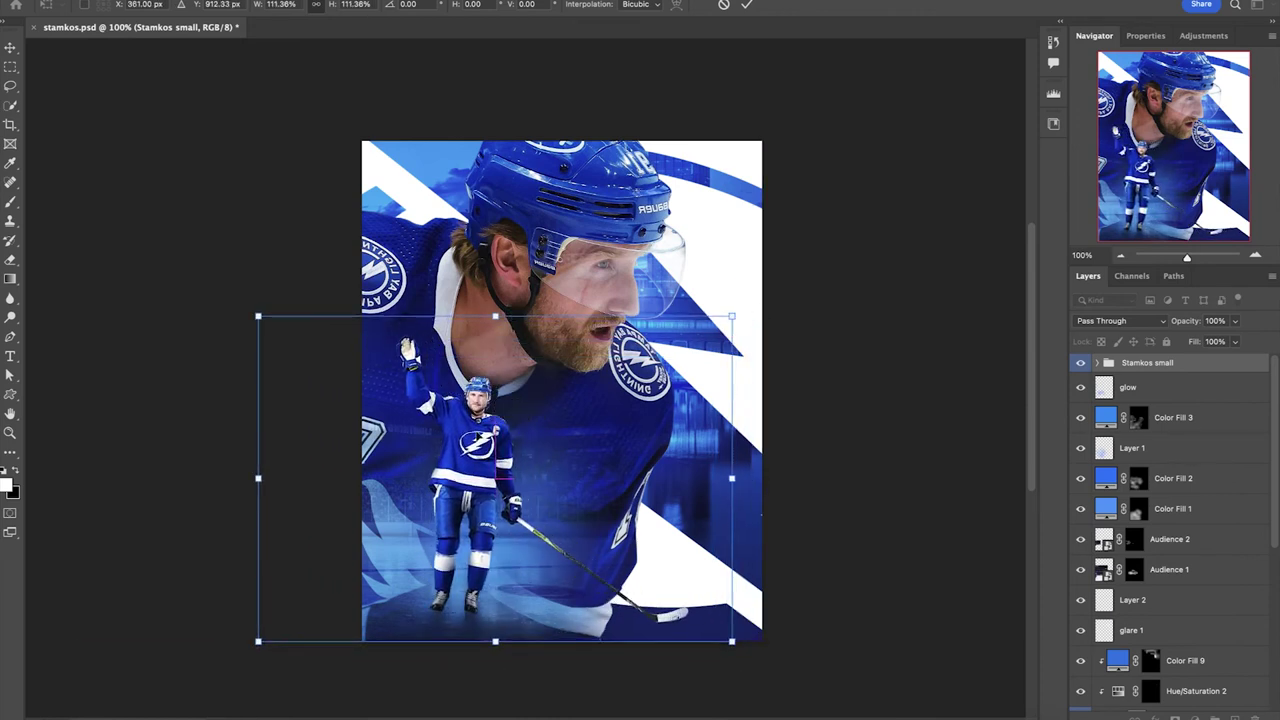
key("Return")
Select the Shadow layer inside the Stamkos small group and set up a black 150 px brush
key("b")
left_click(1097, 363)
left_click(1146, 521)
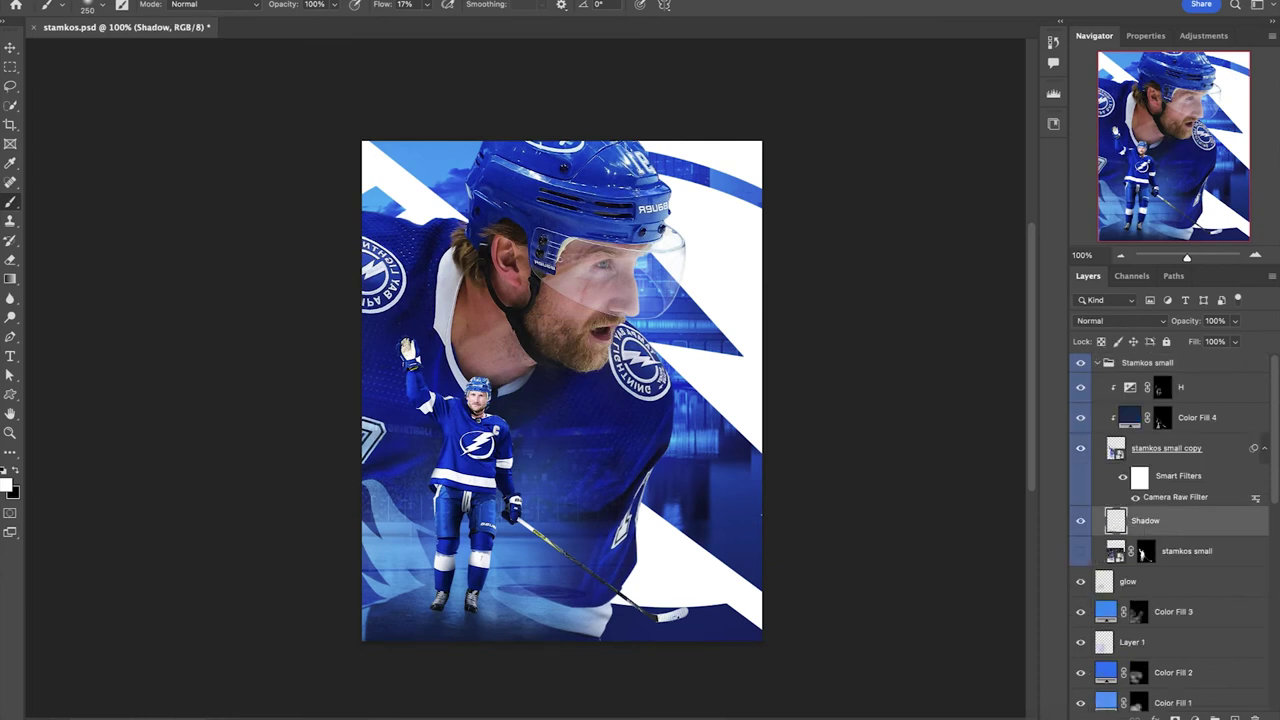
left_click(102, 5)
left_click_drag(41, 37, 41, 53)
key("Return")
key("x")
key("bracketleft")
key("bracketleft")
key("bracketleft")
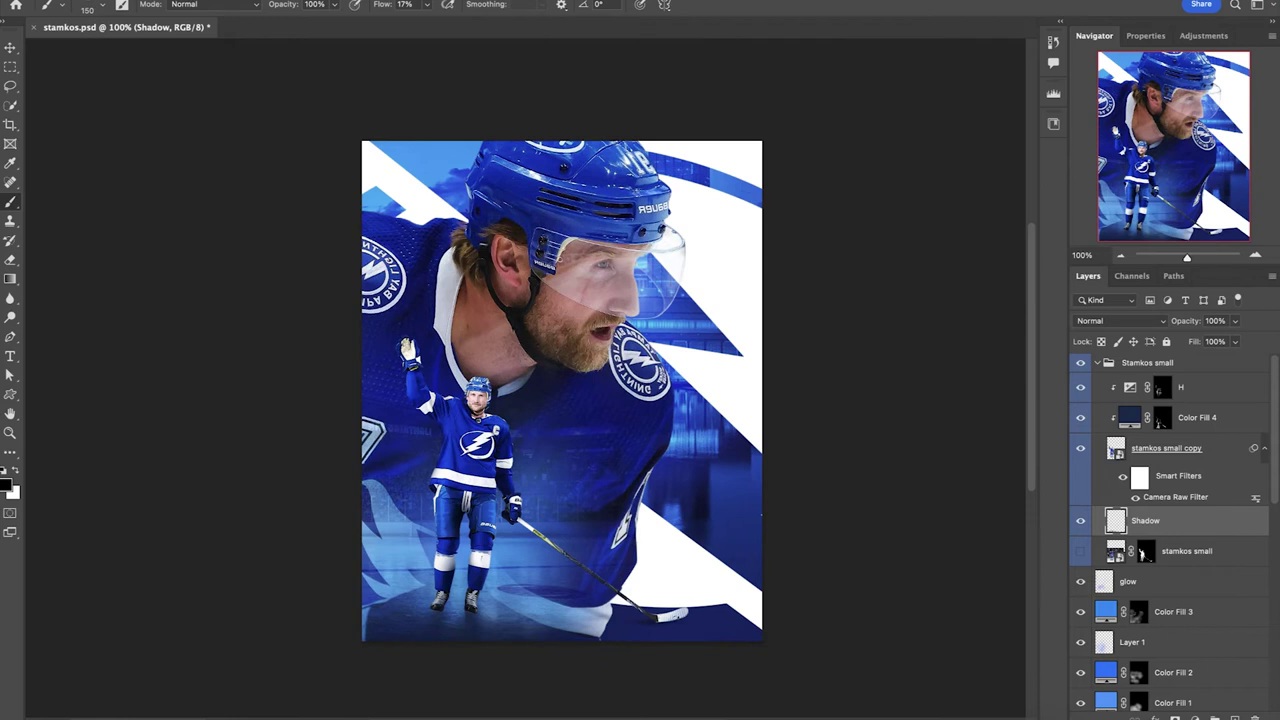
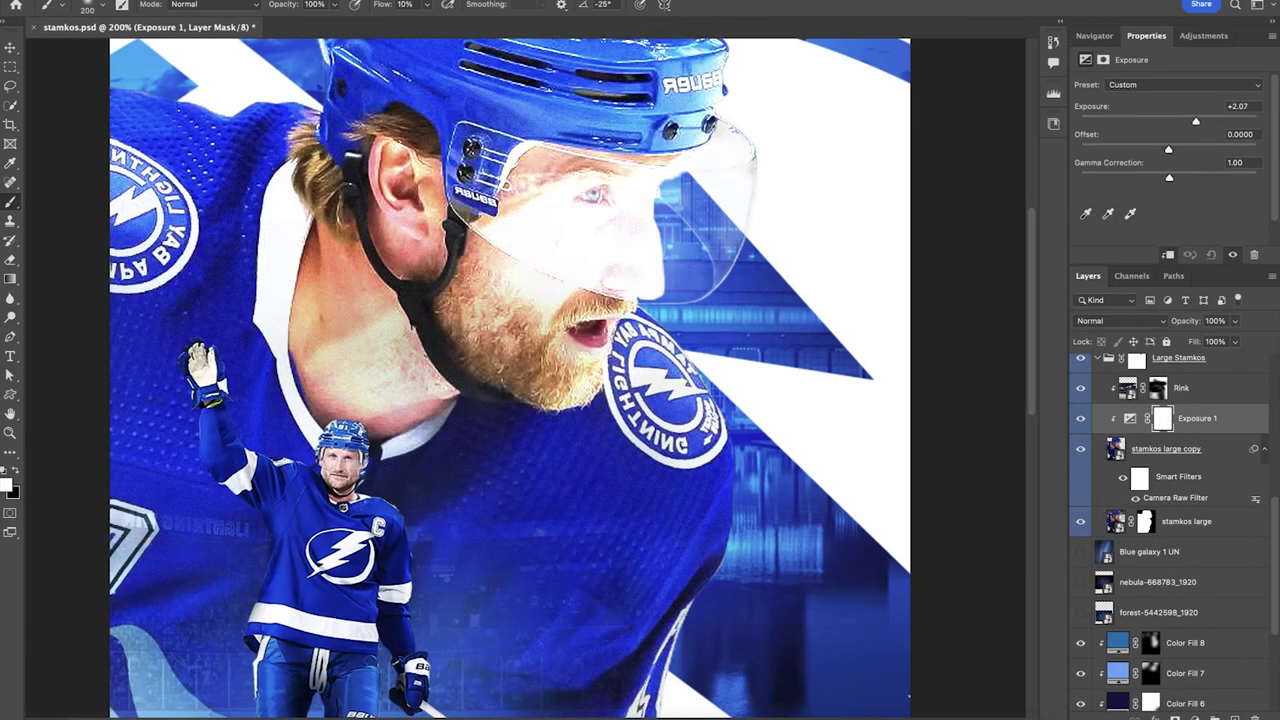
Invert the Exposure 1 mask and rename the adjustment layer H
key("super+i")
double_click(1197, 419)
type("H")
Add a second Exposure adjustment above H, lower its exposure to darken the large player, and invert its mask
left_click(1195, 718)
left_click(1192, 486)
left_click_drag(1169, 121, 1130, 122)
key("super+i")
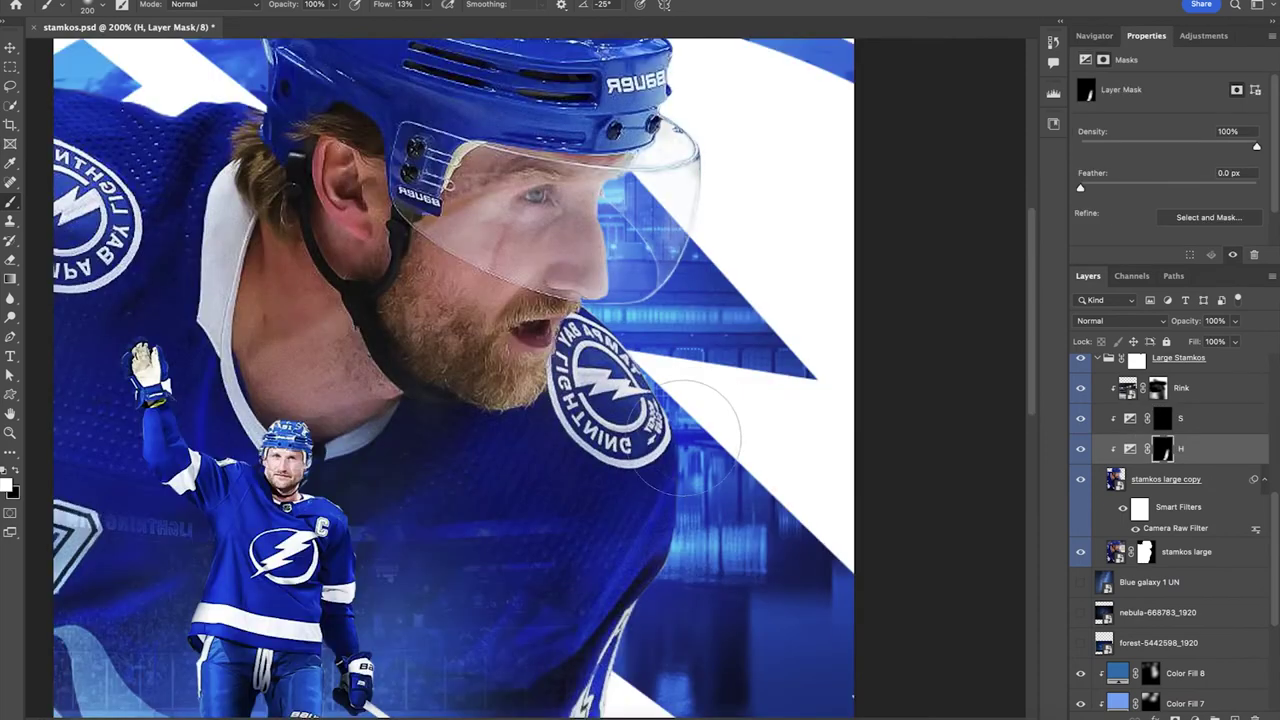
Paint white on the S adjustment's mask with a 40 px brush at 13% flow to deepen shadows around the large player's ear and helmet
scroll(680, 440, "up", 3)
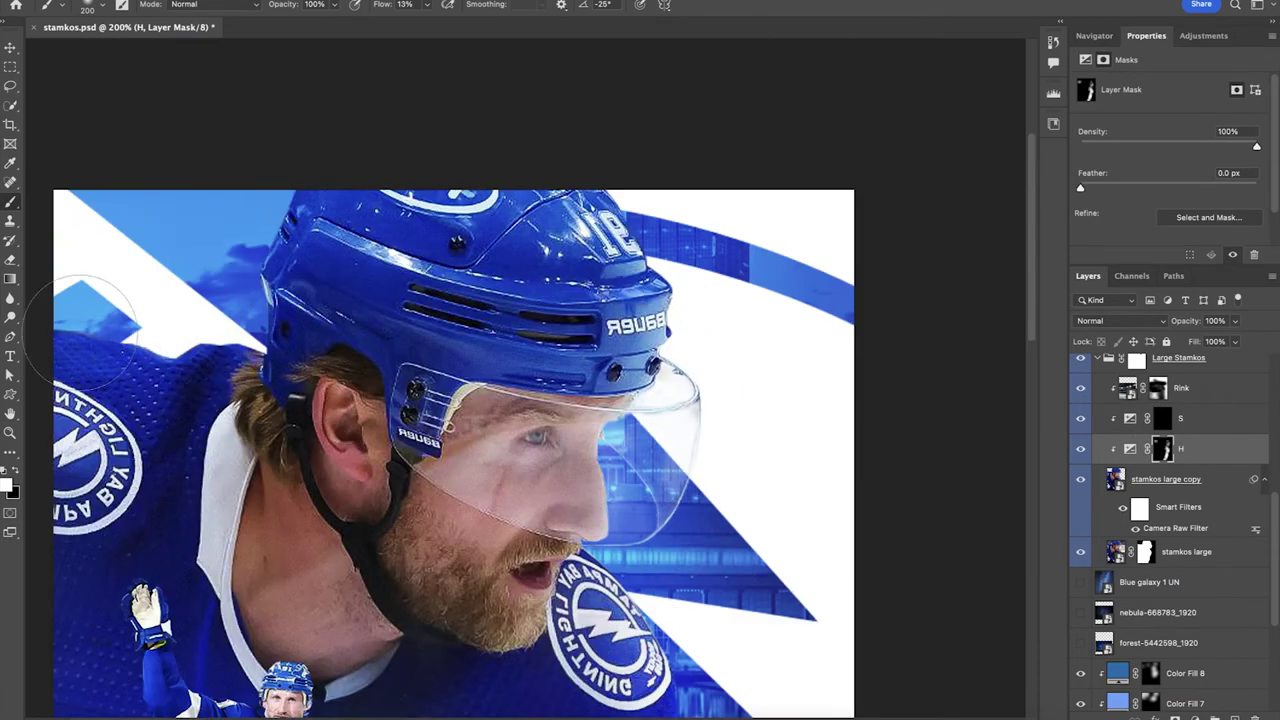
scroll(357, 437, "down", 4)
scroll(357, 437, "left", 5)
scroll(357, 437, "right", 3)
left_click(1162, 419)
key("[")
key("[")
key("[")
key("[")
key("[")
key("[")
key("[")
key("[")
key("[")
key("[")
scroll(606, 334, "up", 1)
mouse_move(422, 190)
left_mouse_down()
mouse_move(414, 286)
mouse_move(468, 346)
left_mouse_up()
scroll(422, 224, "up", 2)
left_click_drag(505, 275, 516, 313)
left_click_drag(558, 224, 563, 268)
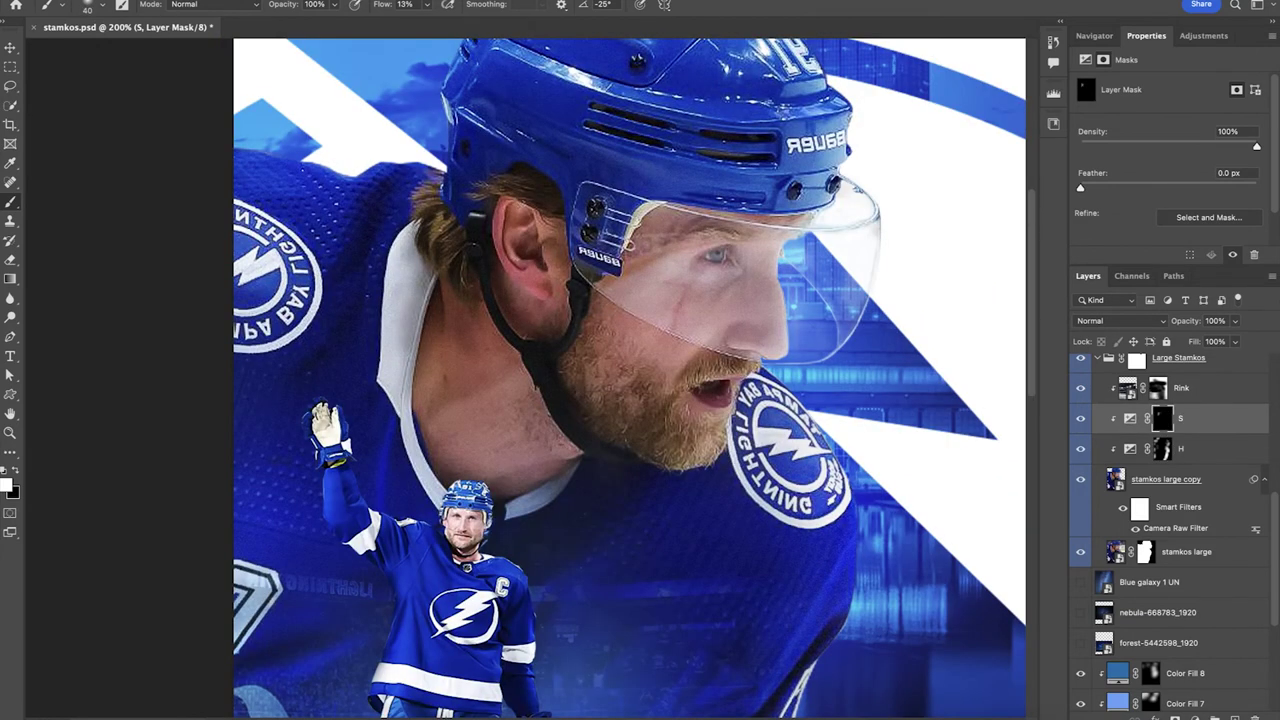
Paint white on the S adjustment's mask with a 90 px brush to deepen shadows on the large player's neck and hair
key("[")
key("[")
mouse_move(488, 308)
left_mouse_down()
mouse_move(490, 330)
mouse_move(431, 370)
left_mouse_up()
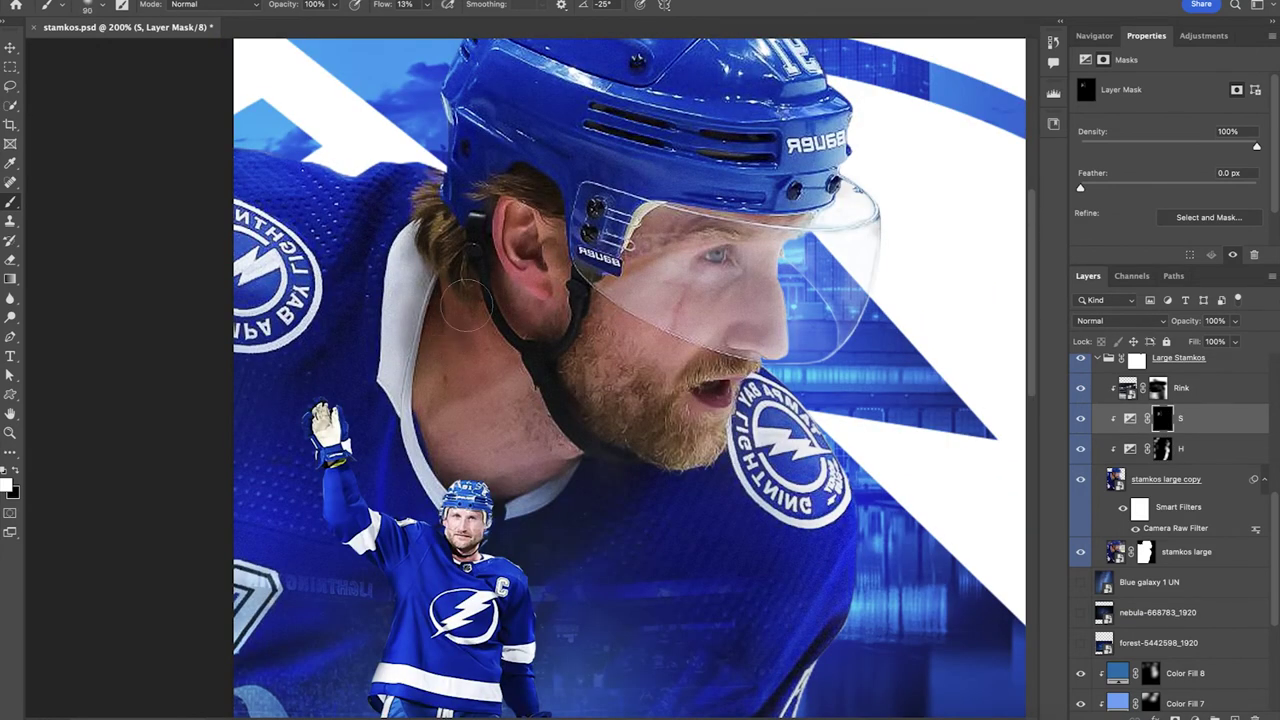
left_click_drag(430, 258, 396, 290)
scroll(440, 300, "right", 2)
left_click_drag(452, 360, 445, 388)
Deepen finer shadows around the large player's helmet, ear and chin strap on the S adjustment's mask
key("super+plus")
scroll(437, 380, "right", 2)
mouse_move(553, 212)
left_mouse_down()
mouse_move(523, 230)
mouse_move(491, 289)
left_mouse_up()
left_click_drag(609, 279, 590, 305)
key("]")
key("]")
key("]")
key("]")
key("]")
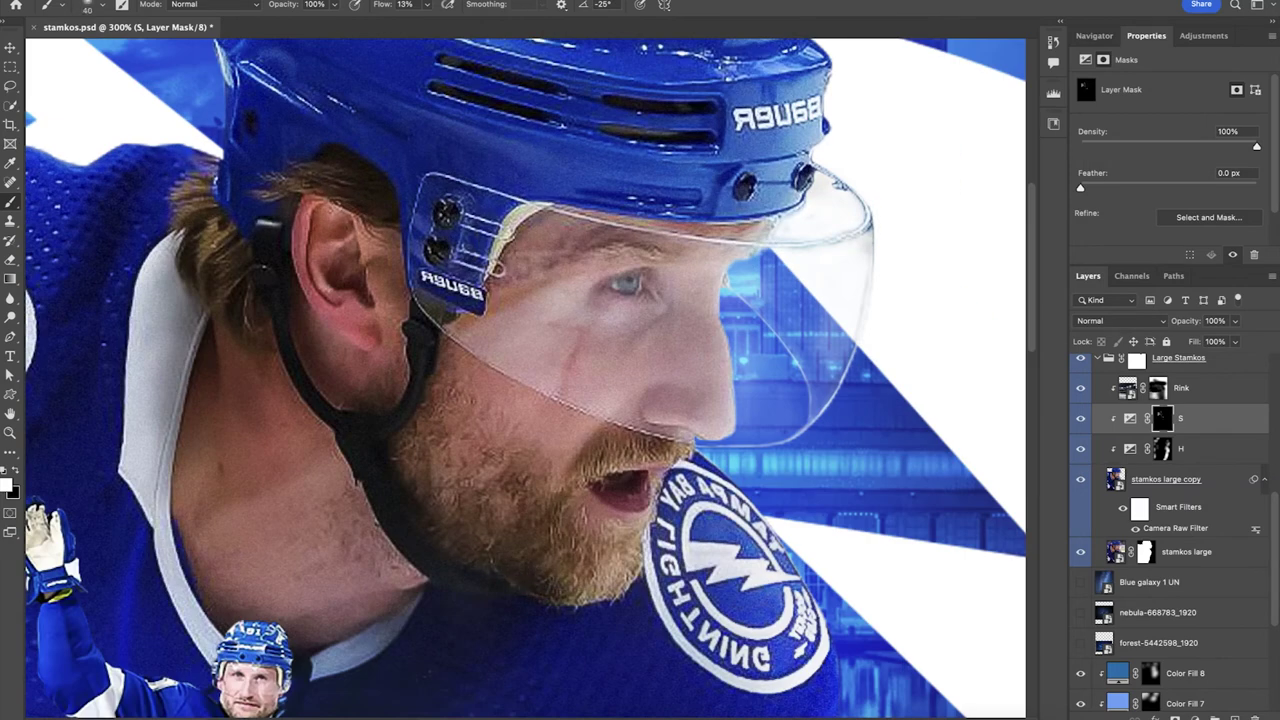
Toggle the visibility of the S and H adjustments to compare the large player's shading with and without them
scroll(542, 584, "down", 2)
left_click(1081, 419)
left_click(1081, 419)
left_click(1081, 449)
left_click(1081, 449)
Add an Inner Glow effect to the Logo layer and bring up its settings
scroll(1120, 520, "down", 5)
left_click(1140, 666)
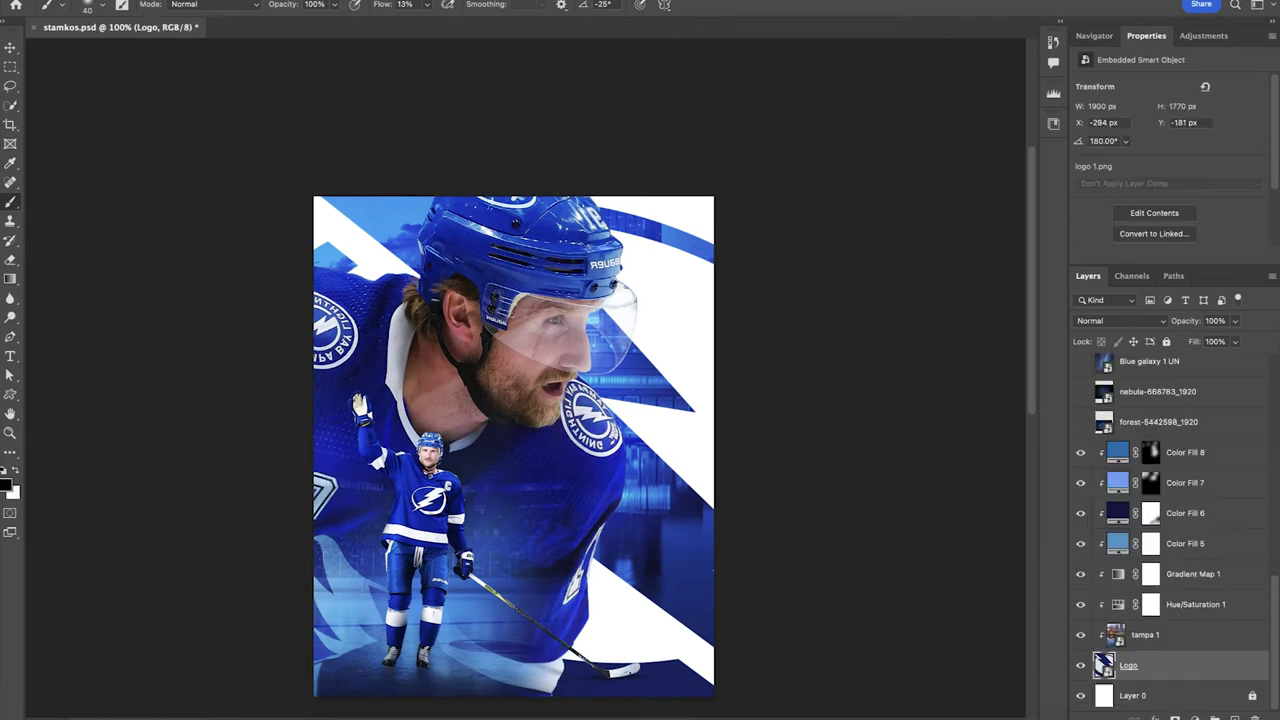
double_click(1177, 668)
scroll(543, 530, "up", 3)
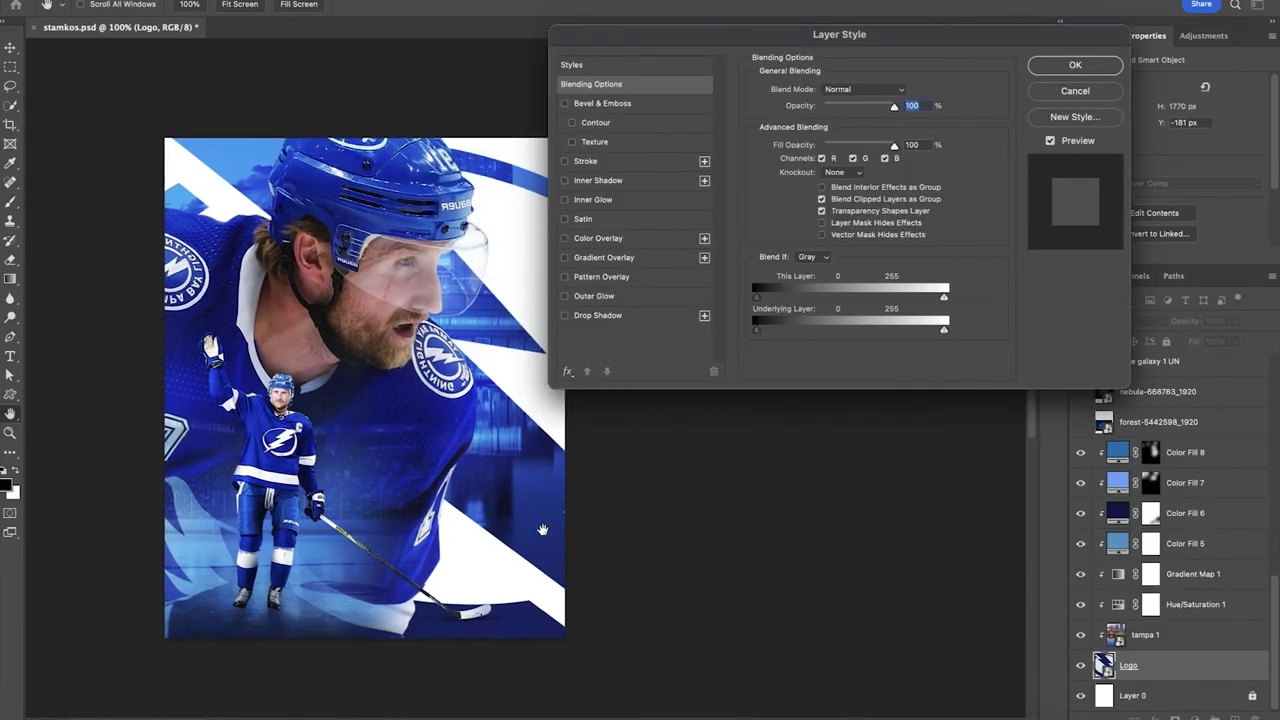
left_click_drag(202, 534, 234, 484)
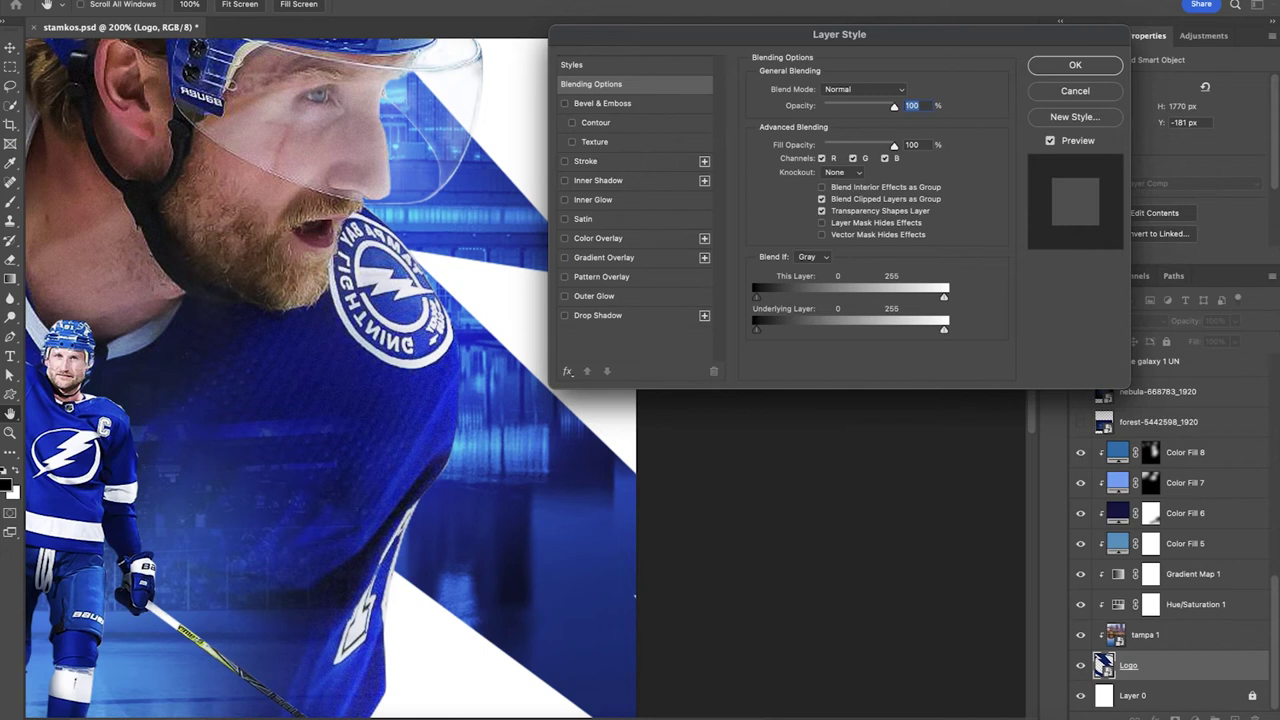
left_click(565, 200)
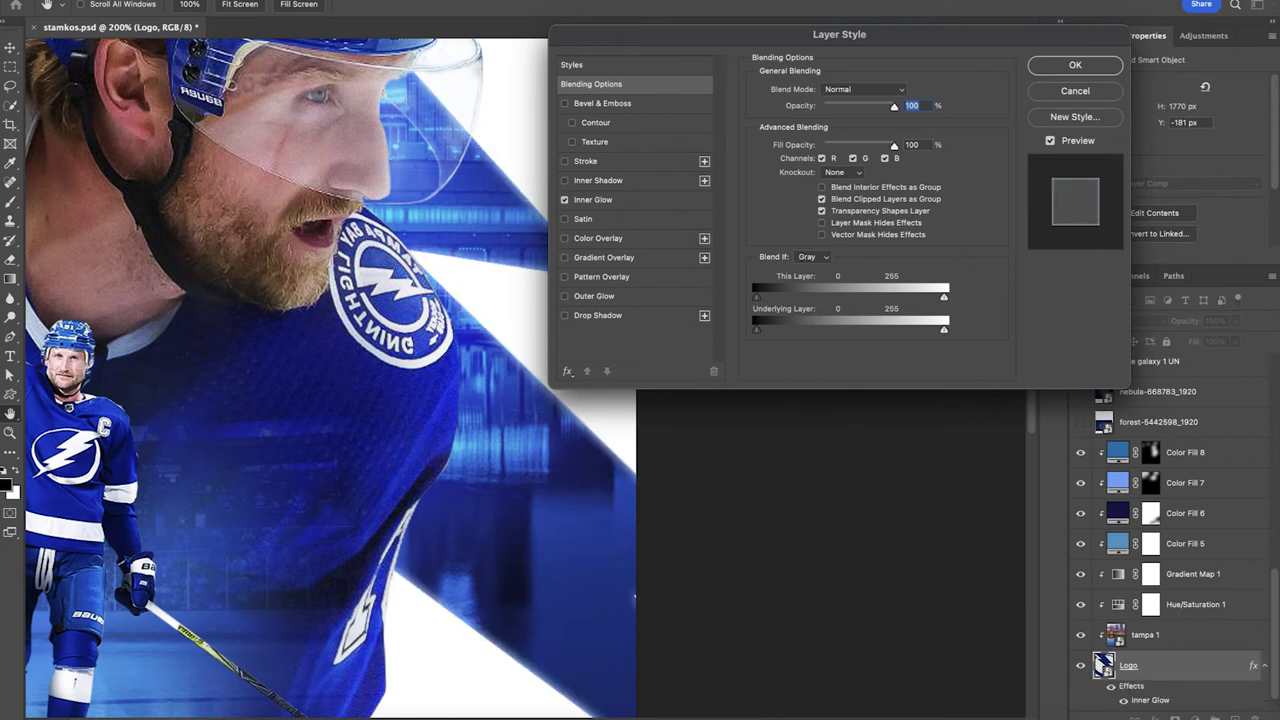
left_click(594, 200)
Set the Logo layer's inner glow color to light blue 8fd7fc and raise the glow's opacity slightly
left_click(787, 141)
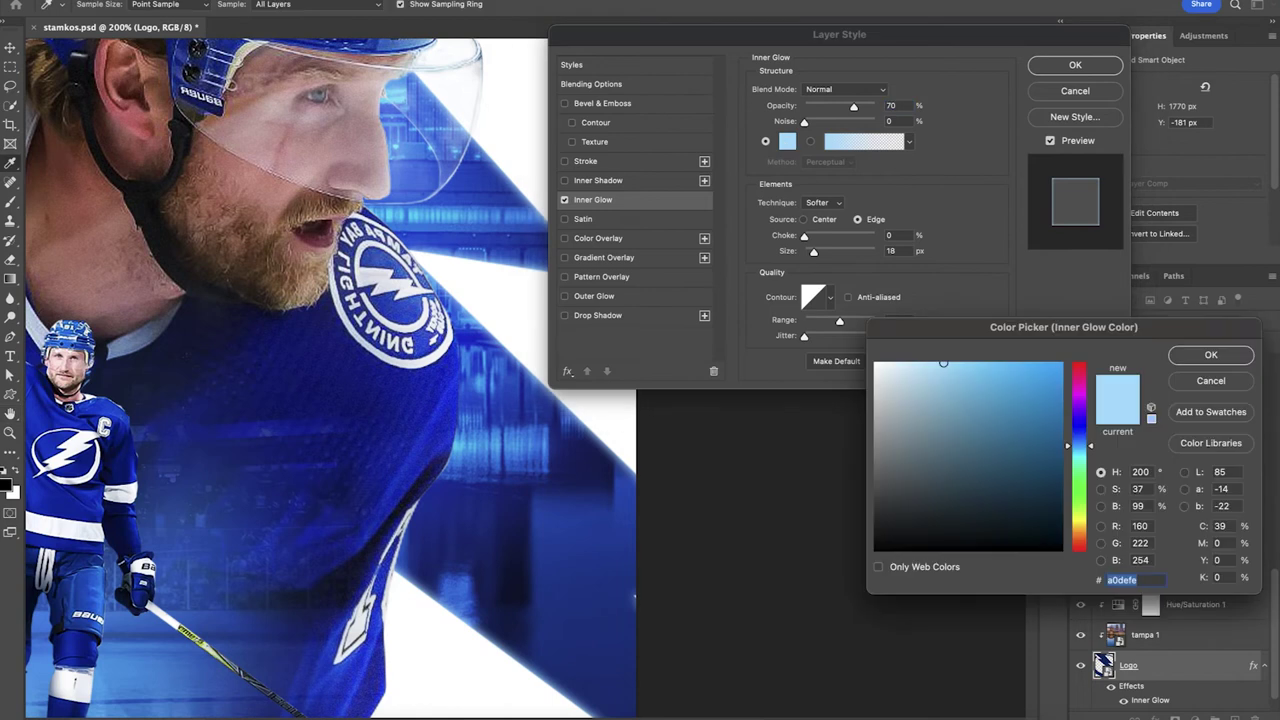
left_click(955, 364)
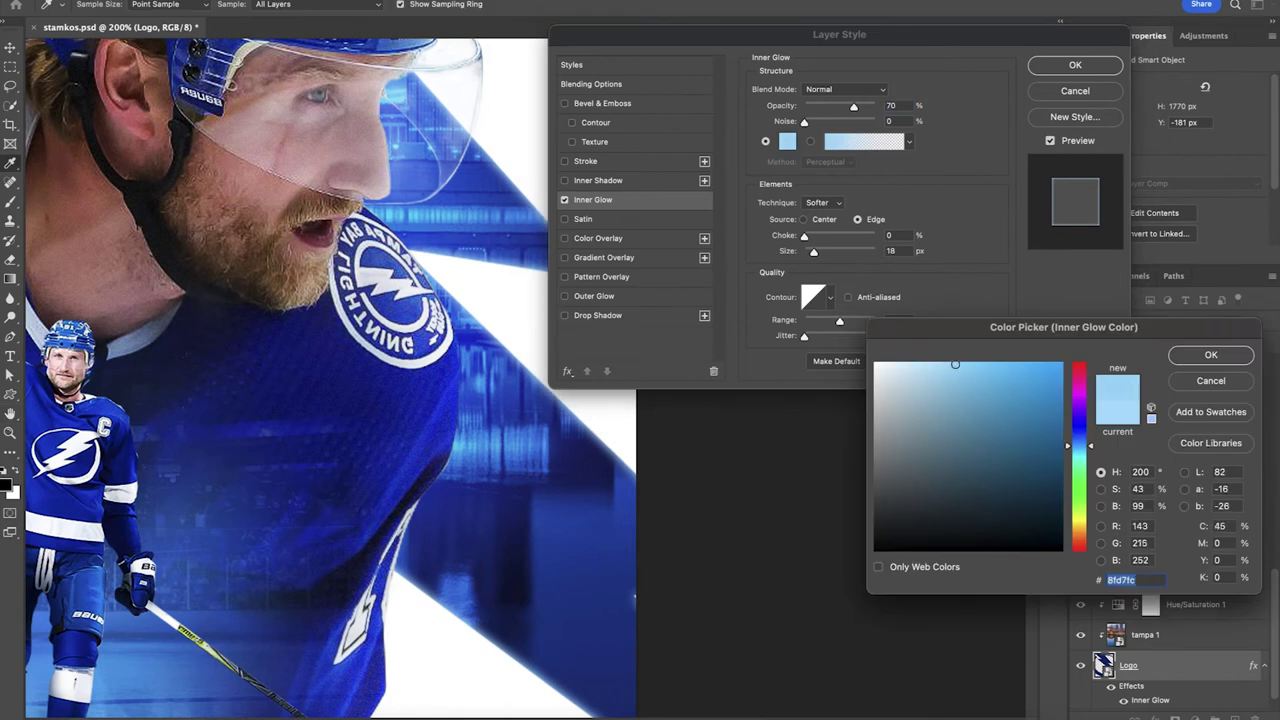
left_click(1200, 358)
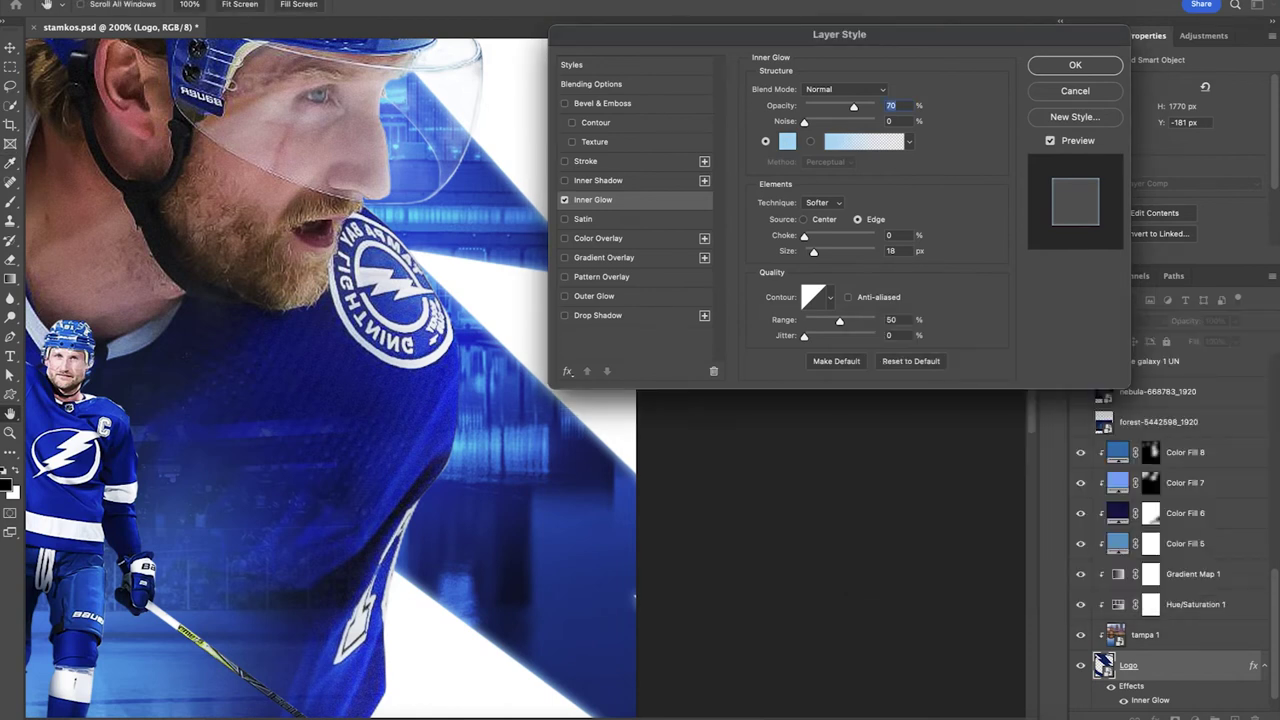
left_click_drag(857, 108, 866, 107)
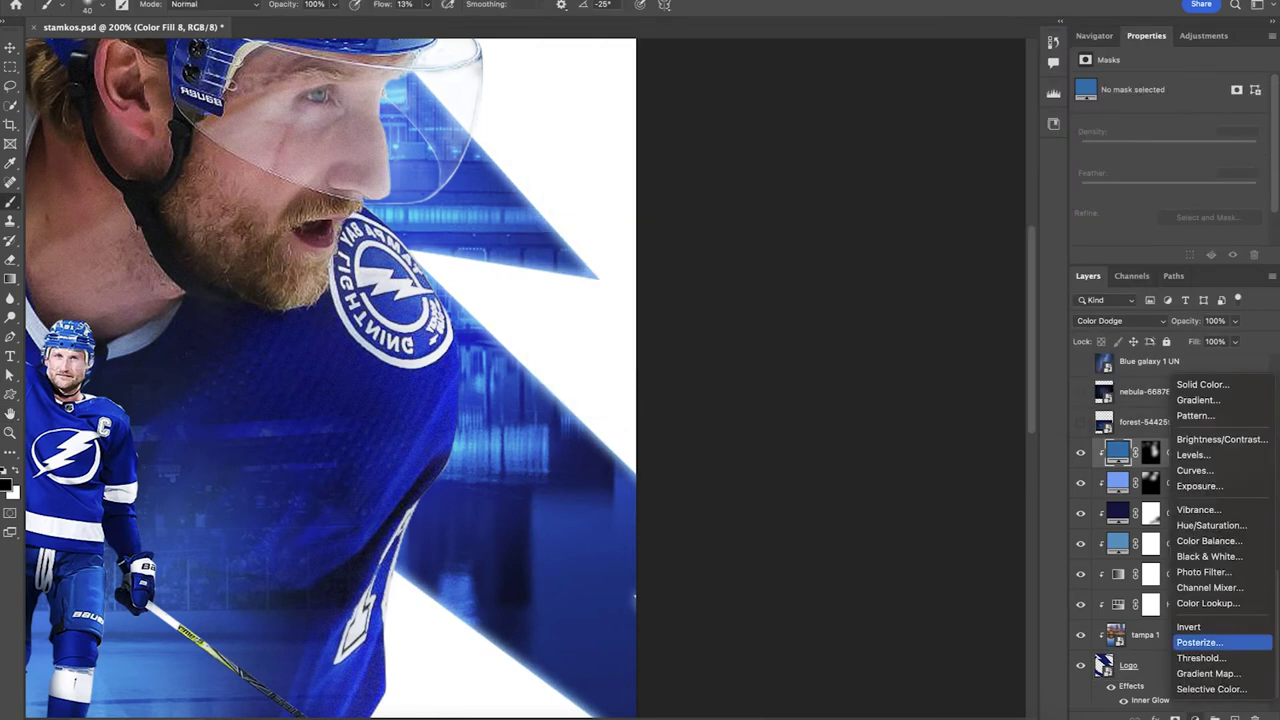
Add a Solid Color fill layer of light blue 44c8ff above Color Fill 8
left_click(1208, 387)
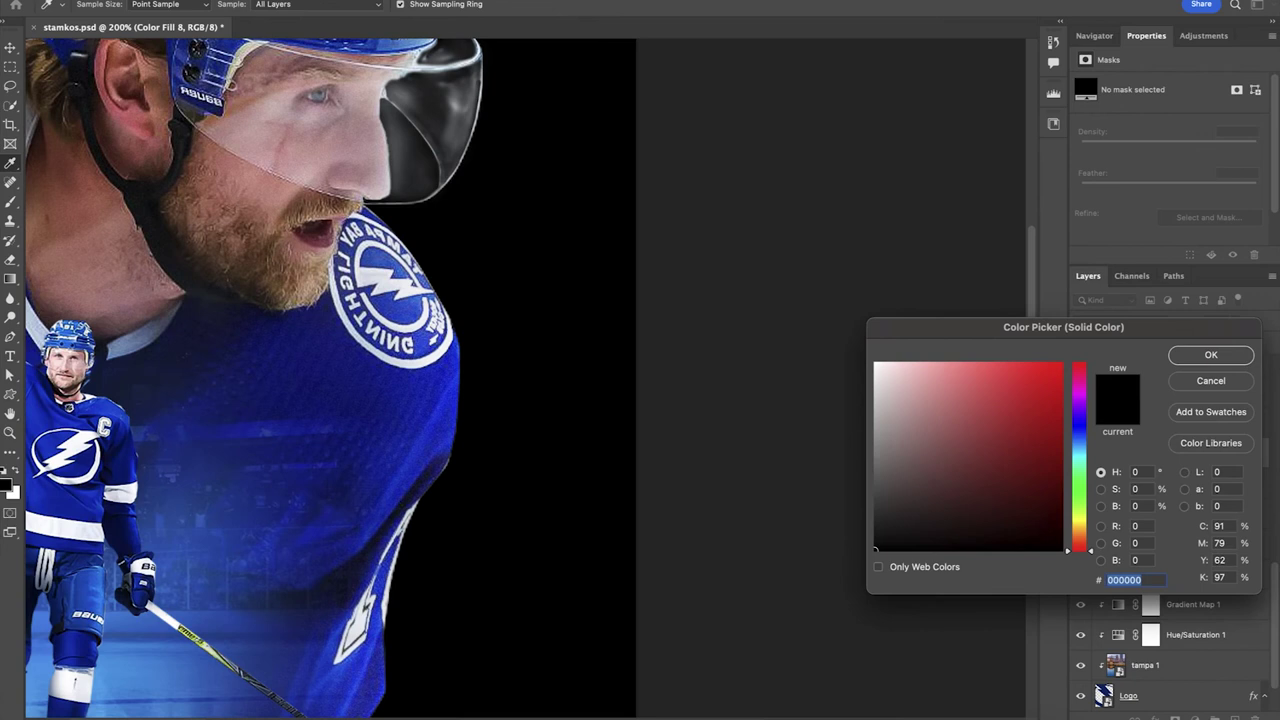
type("44")
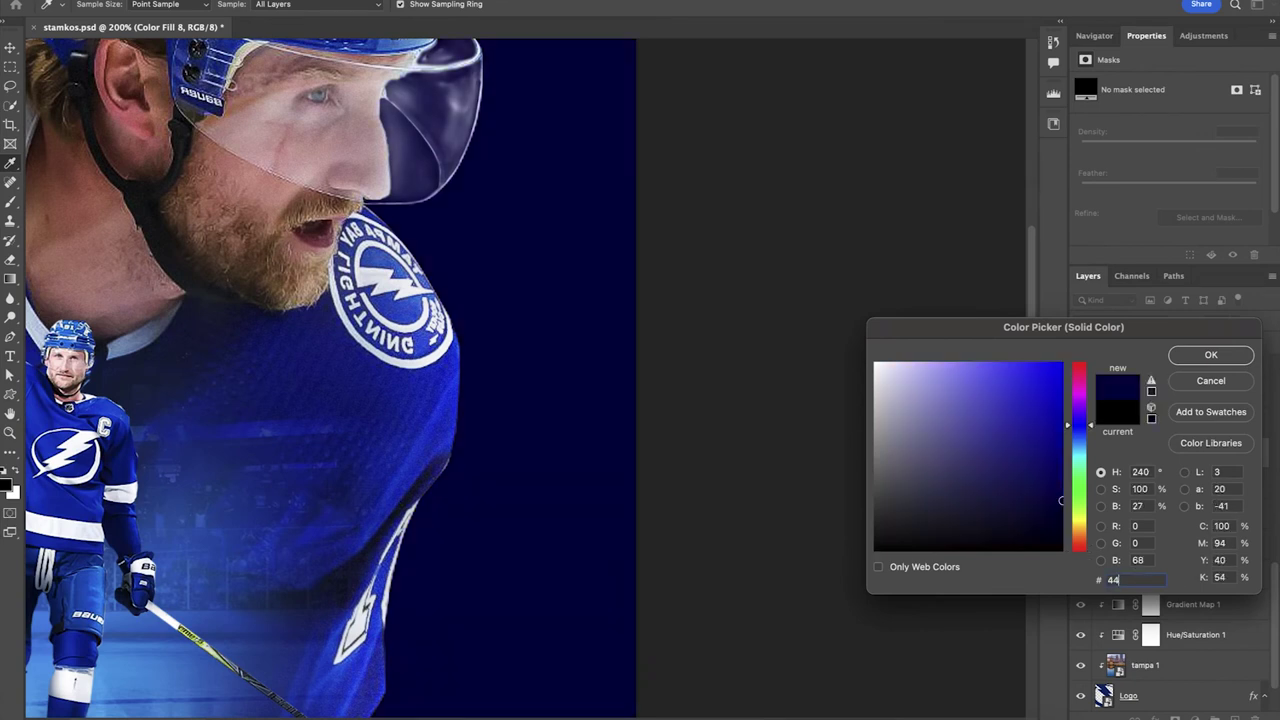
scroll(455, 365, "left", 5)
type("c8ff")
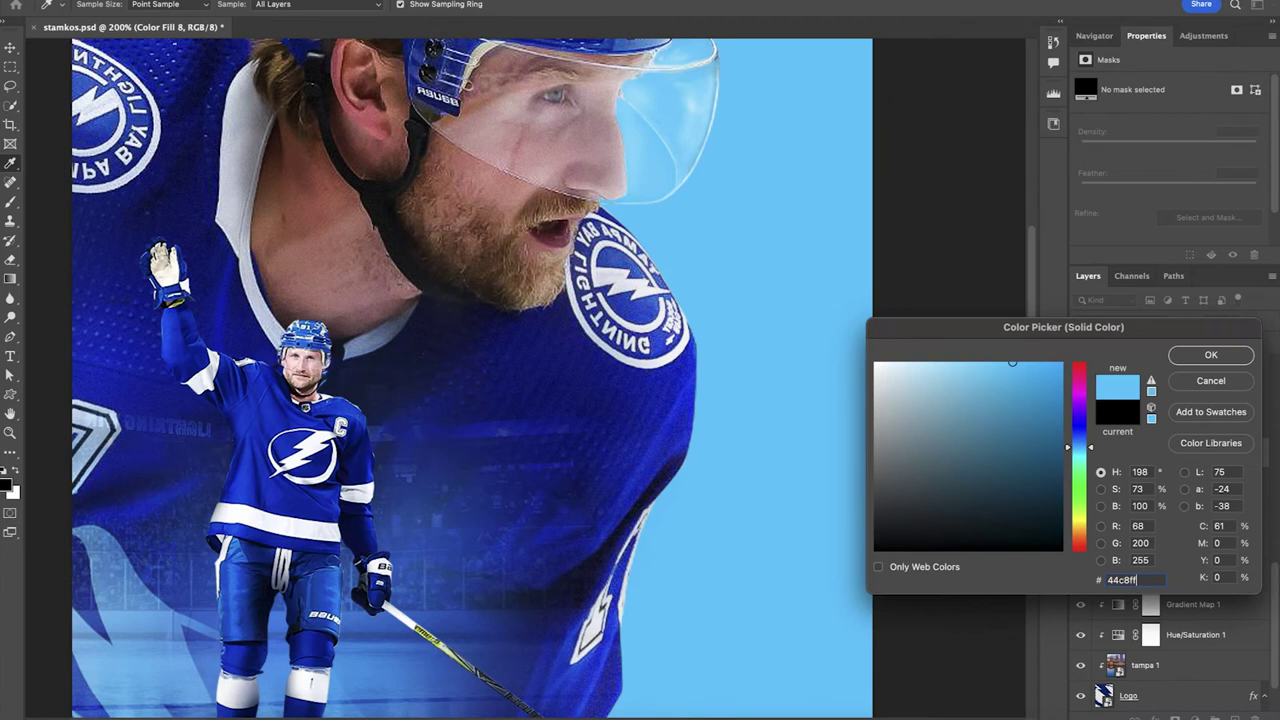
key("Return")
Set Color Fill 10's blend mode to Hard Light and clip it to the layers below
left_click(1110, 321)
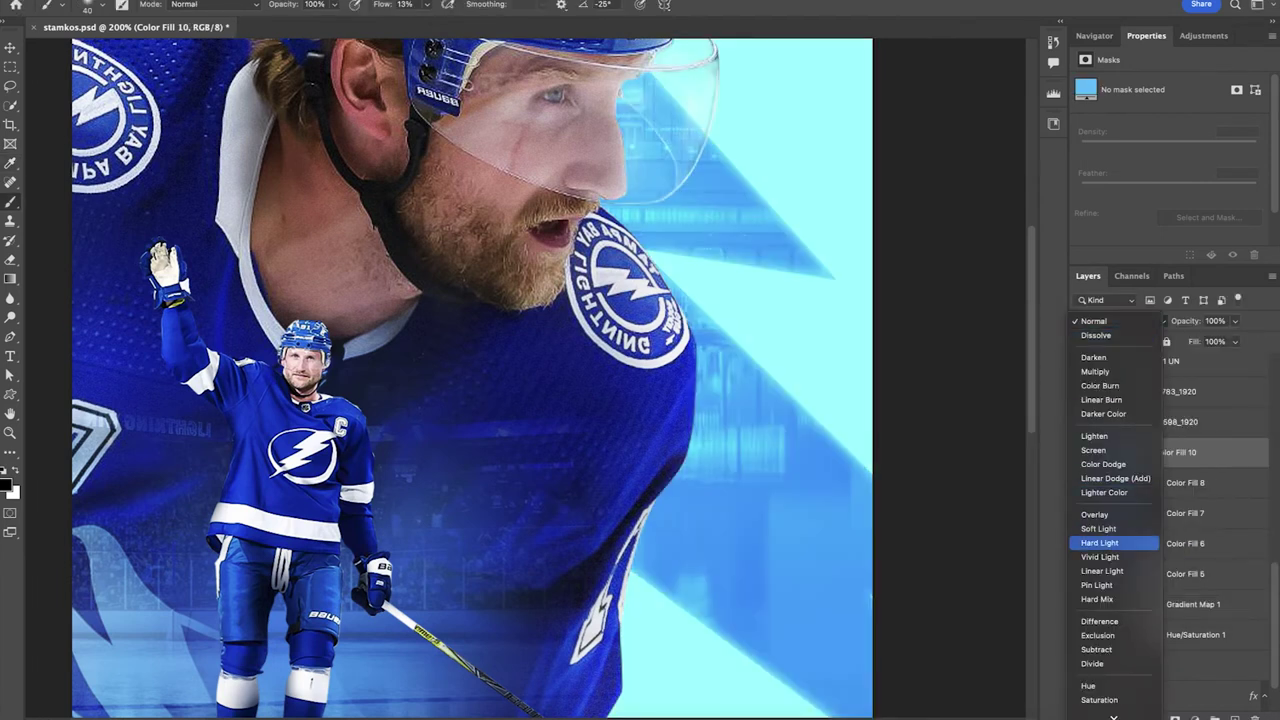
left_click(1100, 543)
left_click(1106, 468, "alt")
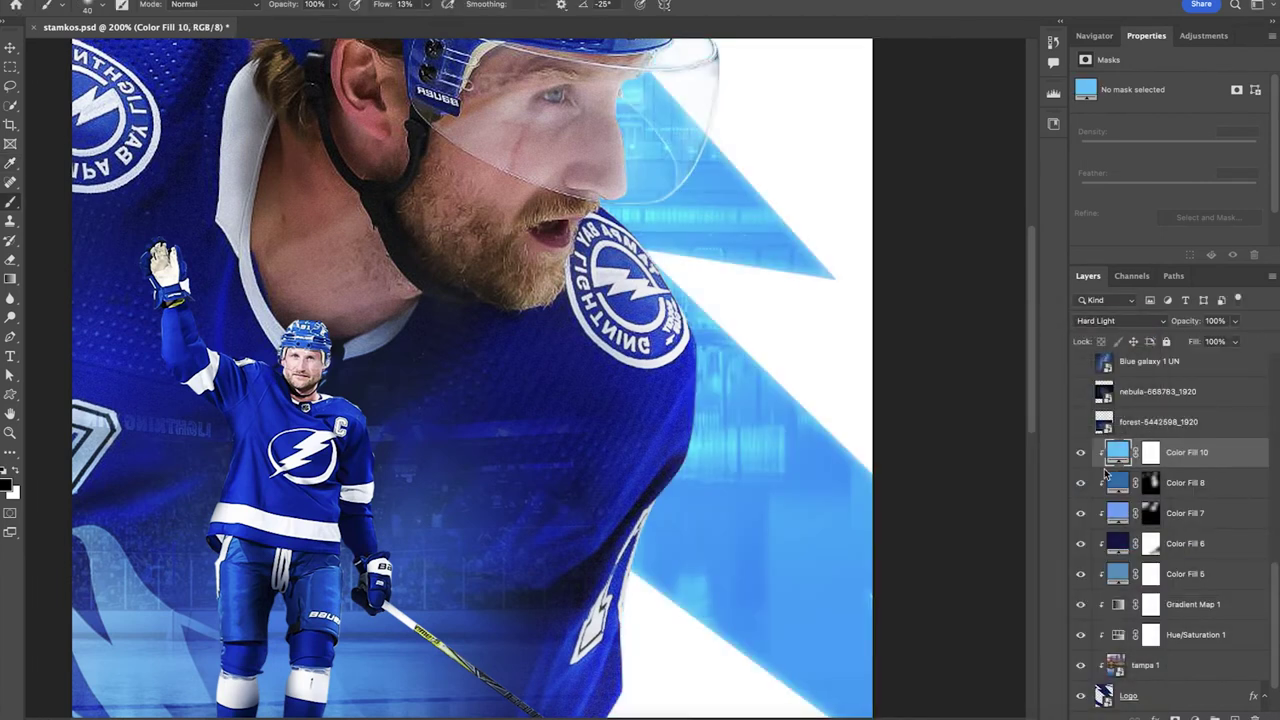
Invert Color Fill 10's mask and paint white with a soft 100–125 px brush to light the background logo beside the large player
left_click(1151, 453)
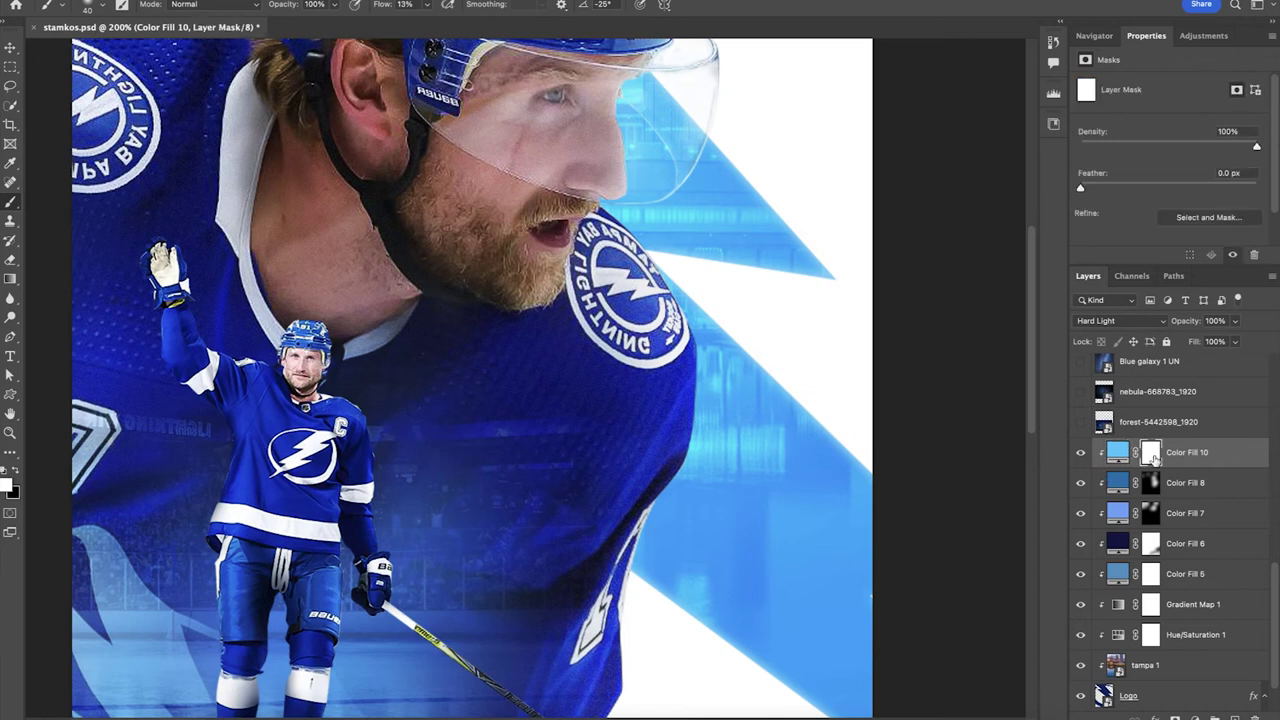
key("super+i")
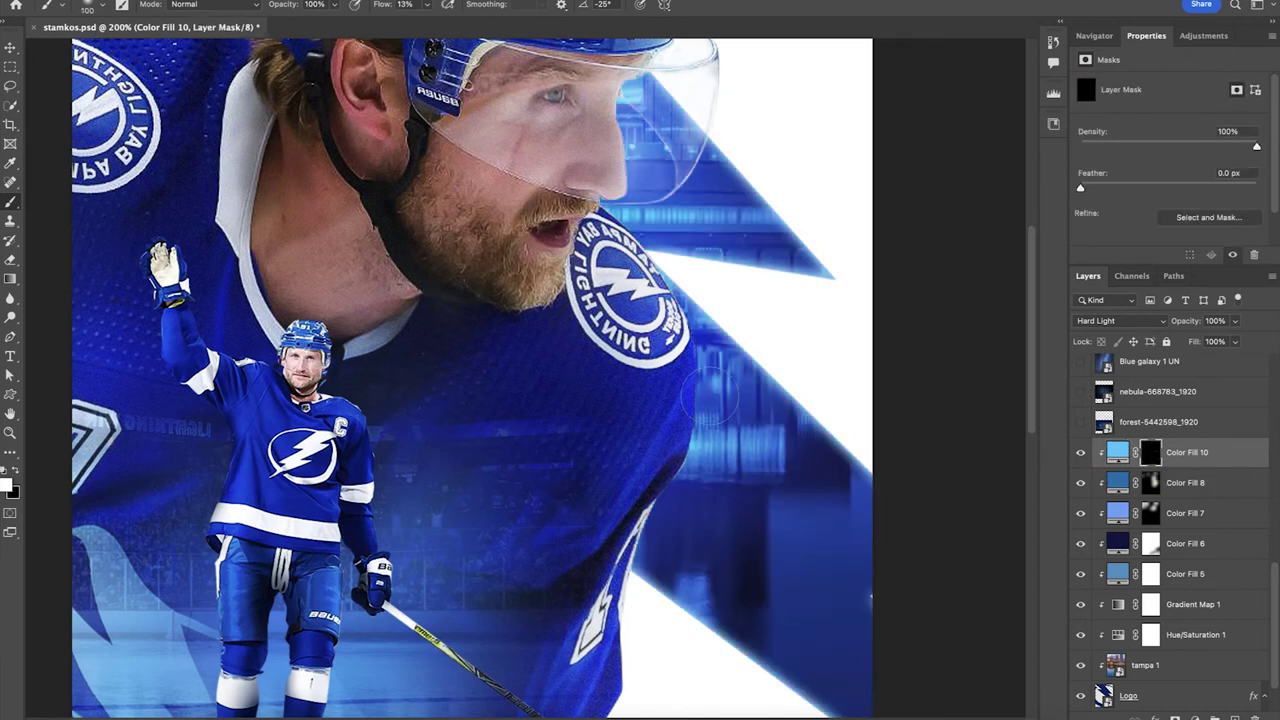
scroll(630, 490, "down", 2)
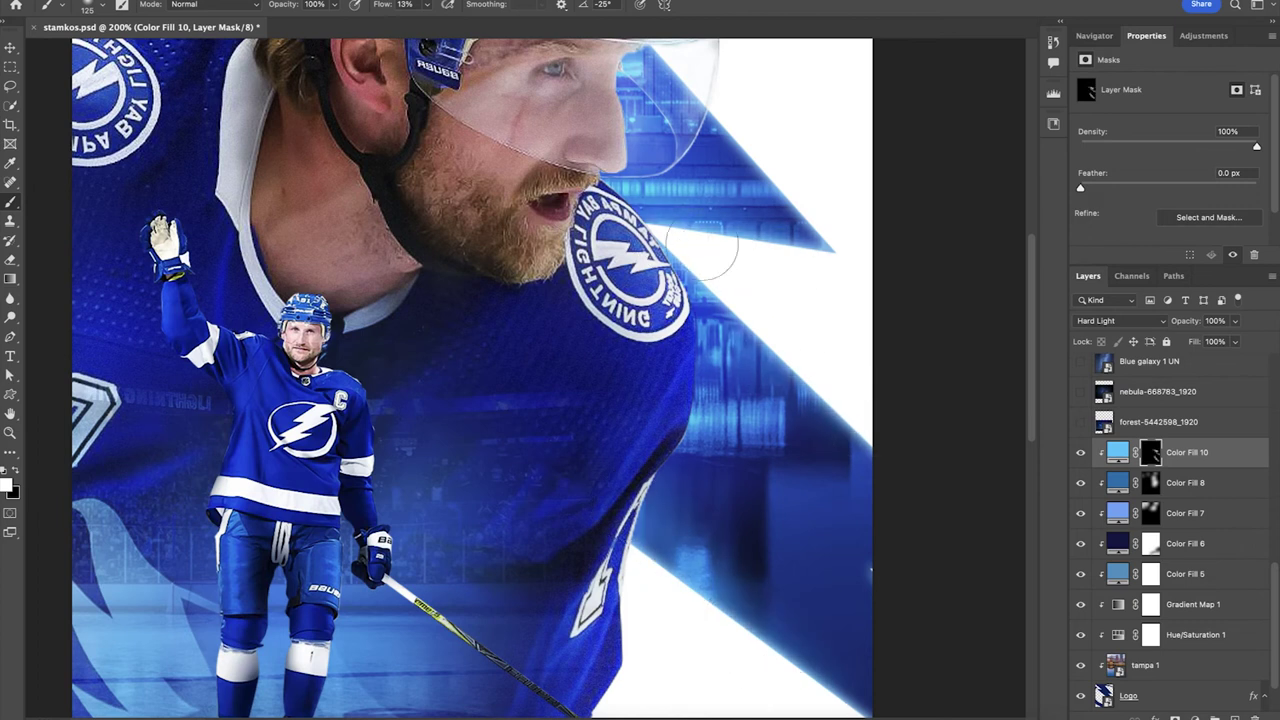
scroll(690, 460, "up", 5)
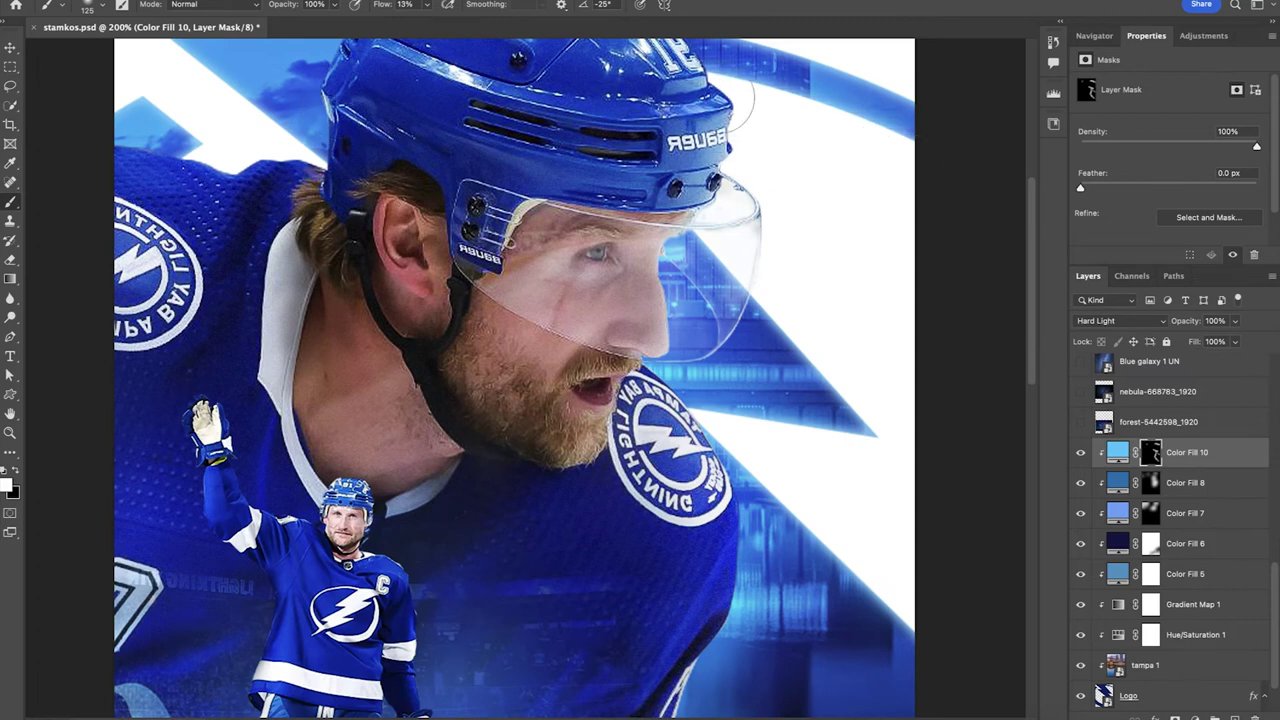
scroll(771, 614, "down", 10)
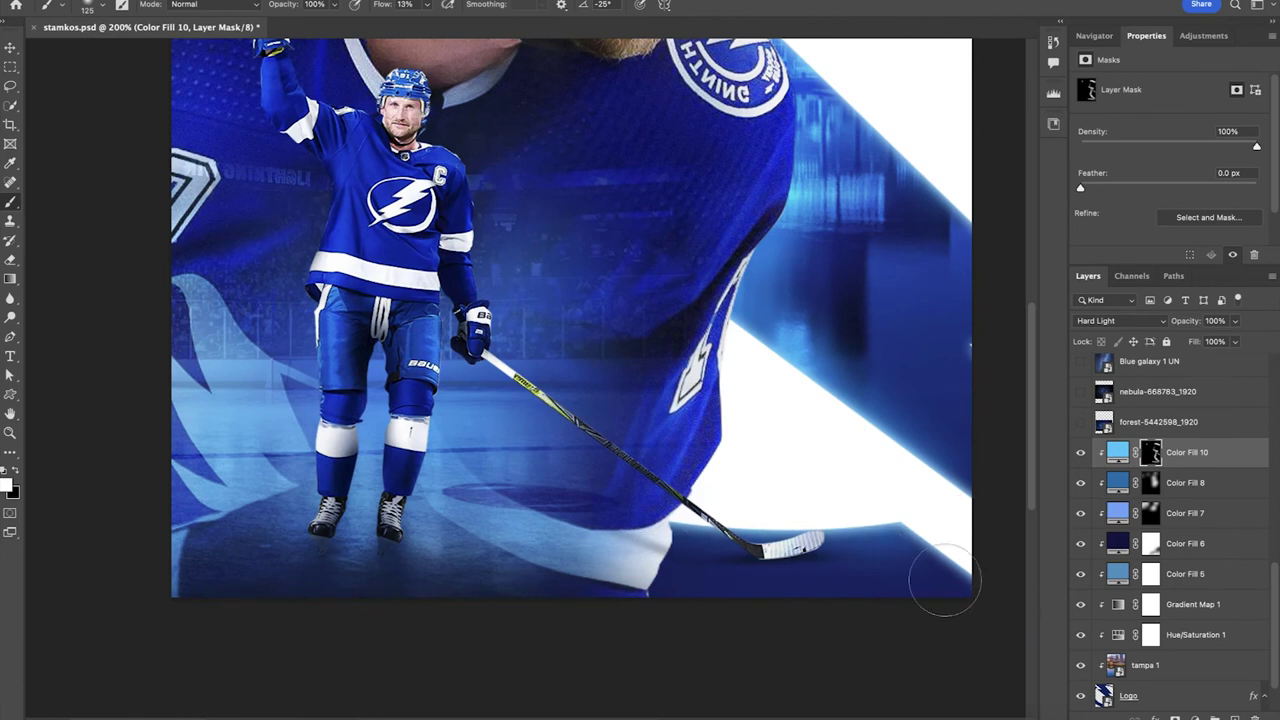
scroll(990, 560, "up", 4)
Create a new empty layer above Color Fill 10 and adjust the soft brush tip's angle to -31°
key("super+minus")
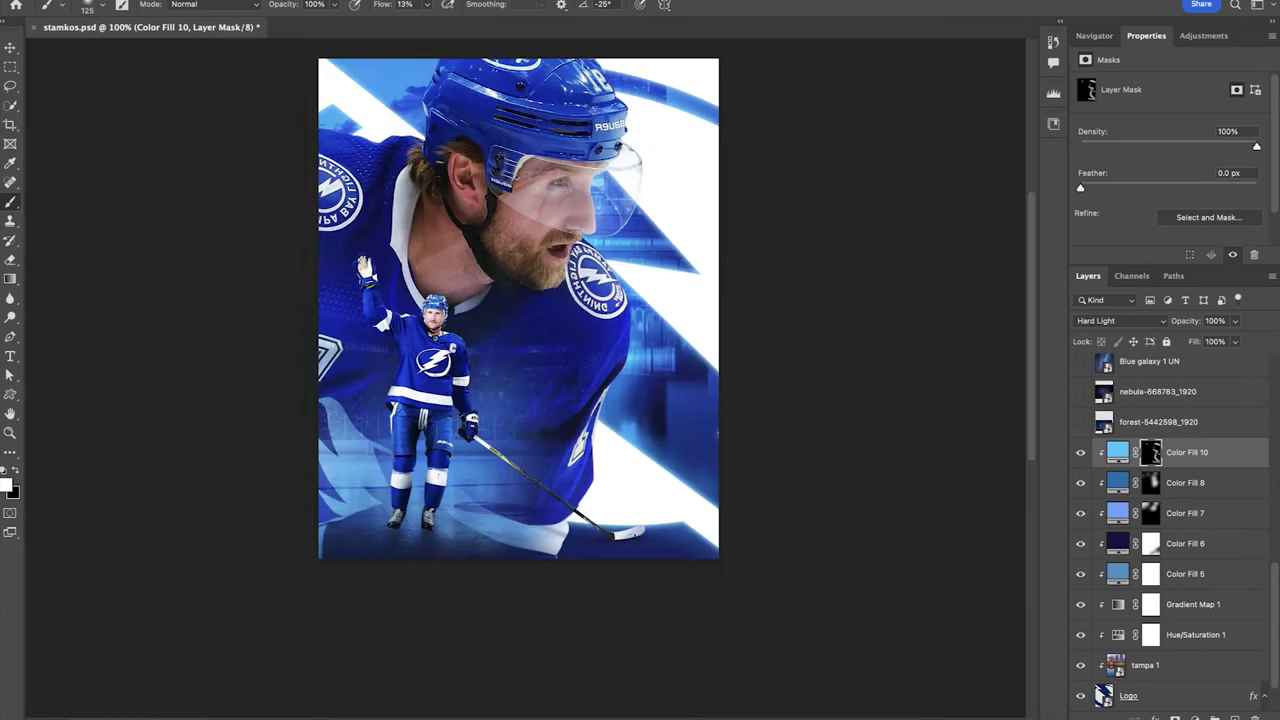
scroll(890, 554, "up", 2)
key("ctrl+shift+alt+n")
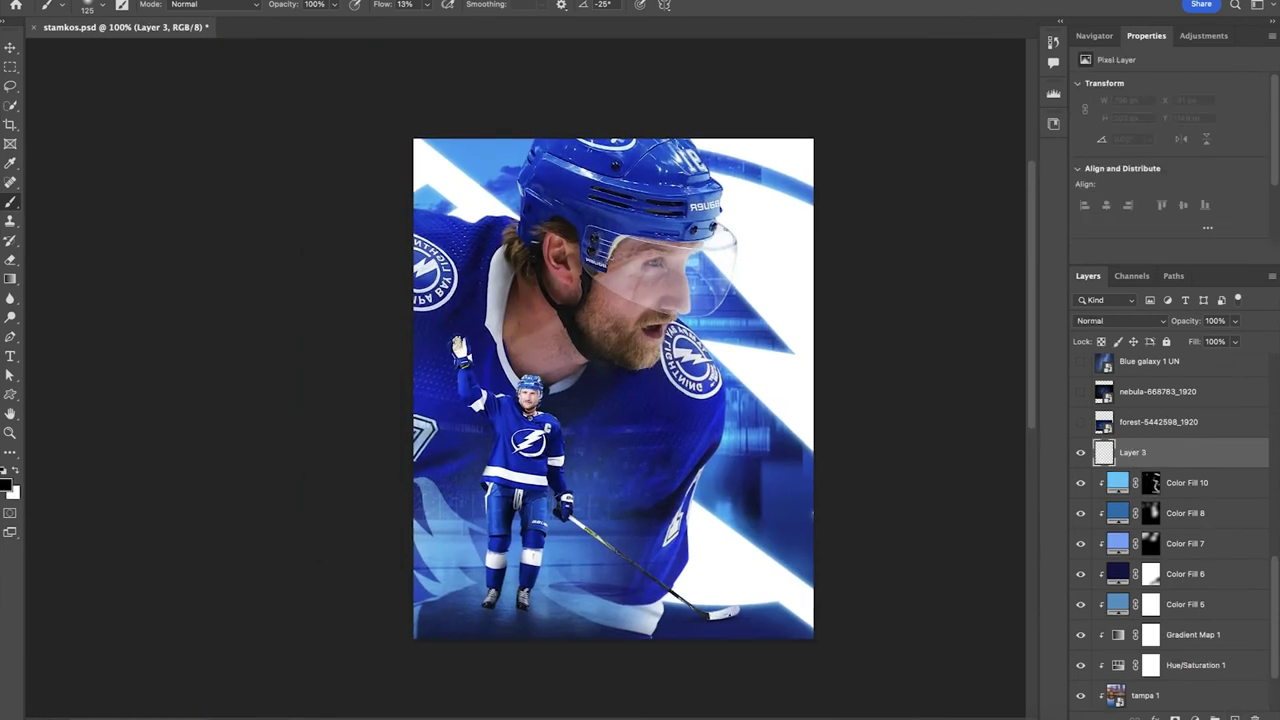
left_click(102, 6)
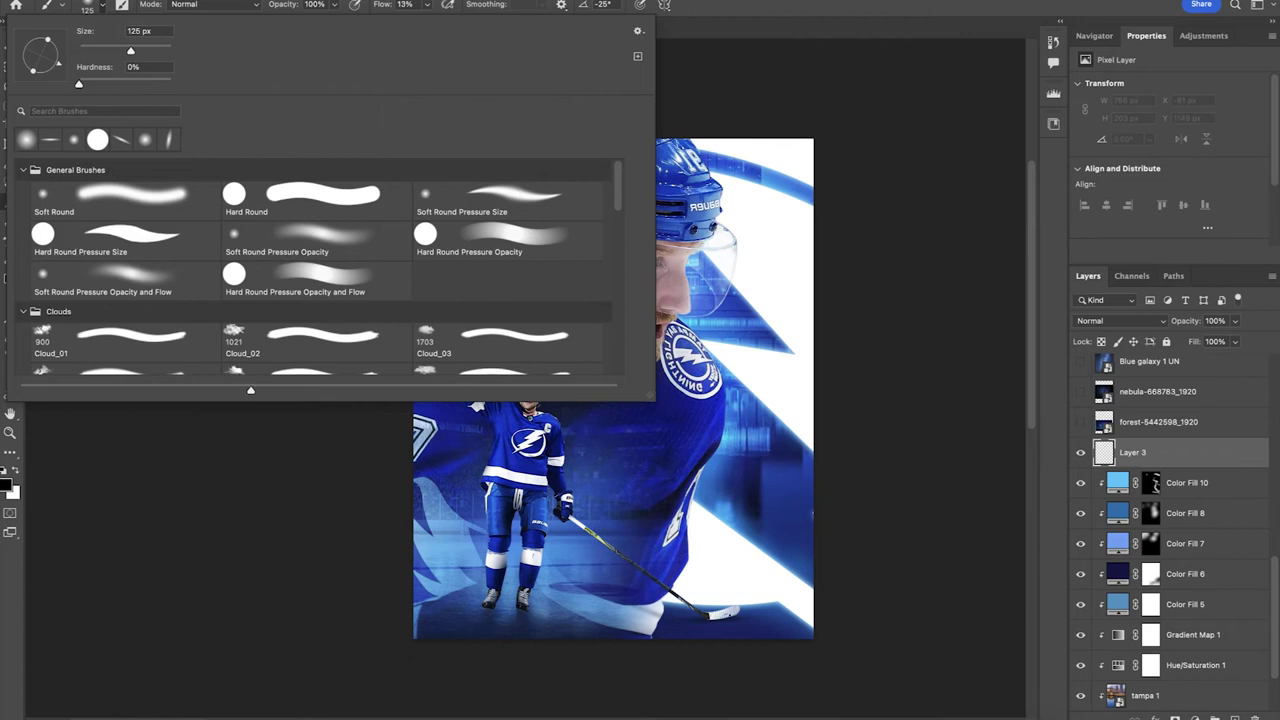
left_click_drag(48, 39, 41, 54)
left_click(797, 397)
key("Right")
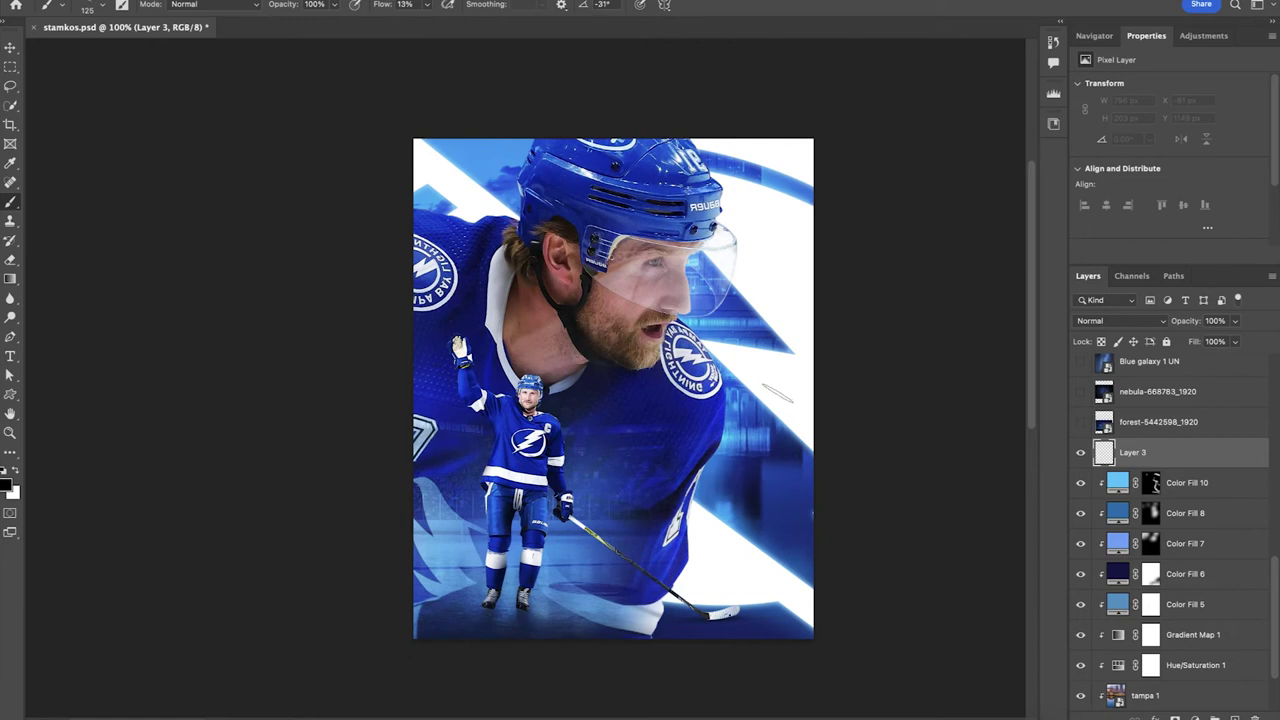
Try the flare 5 and flare 9 brushes from the Flare group and pick flare 10 for painting
left_click(100, 5)
scroll(133, 269, "down", 5)
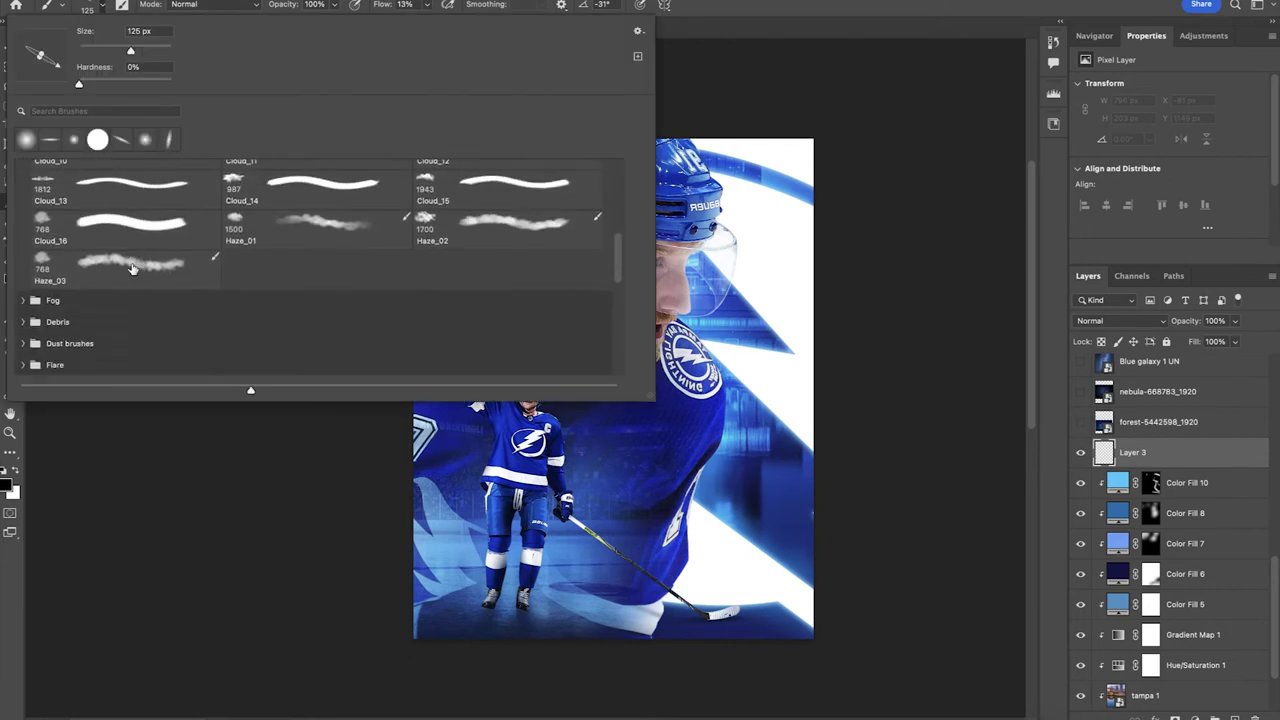
left_click(23, 253)
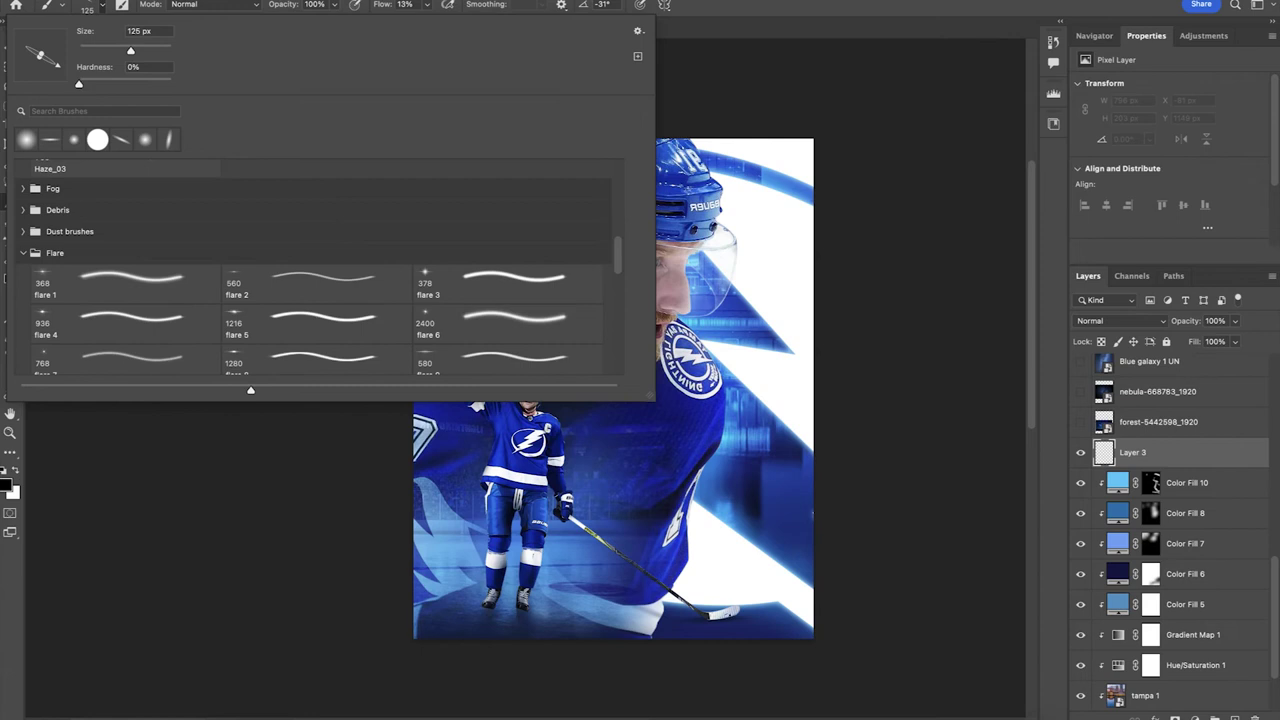
left_click(316, 323)
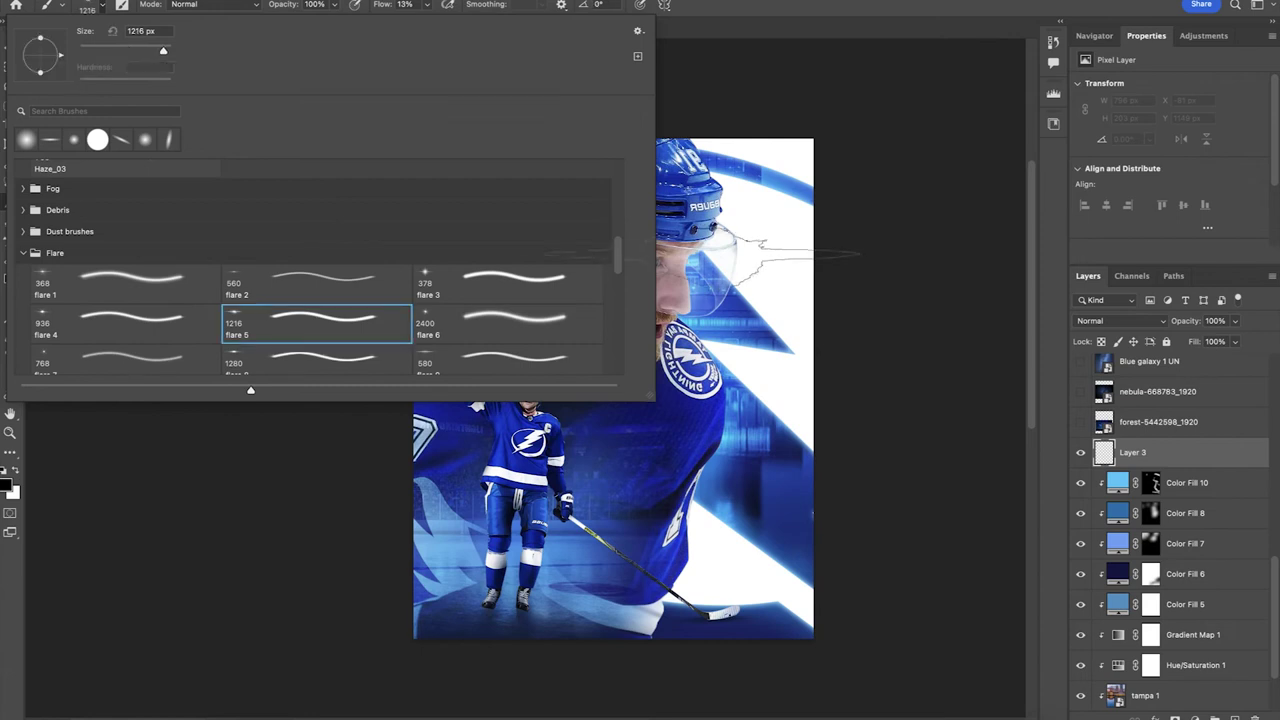
left_click(508, 358)
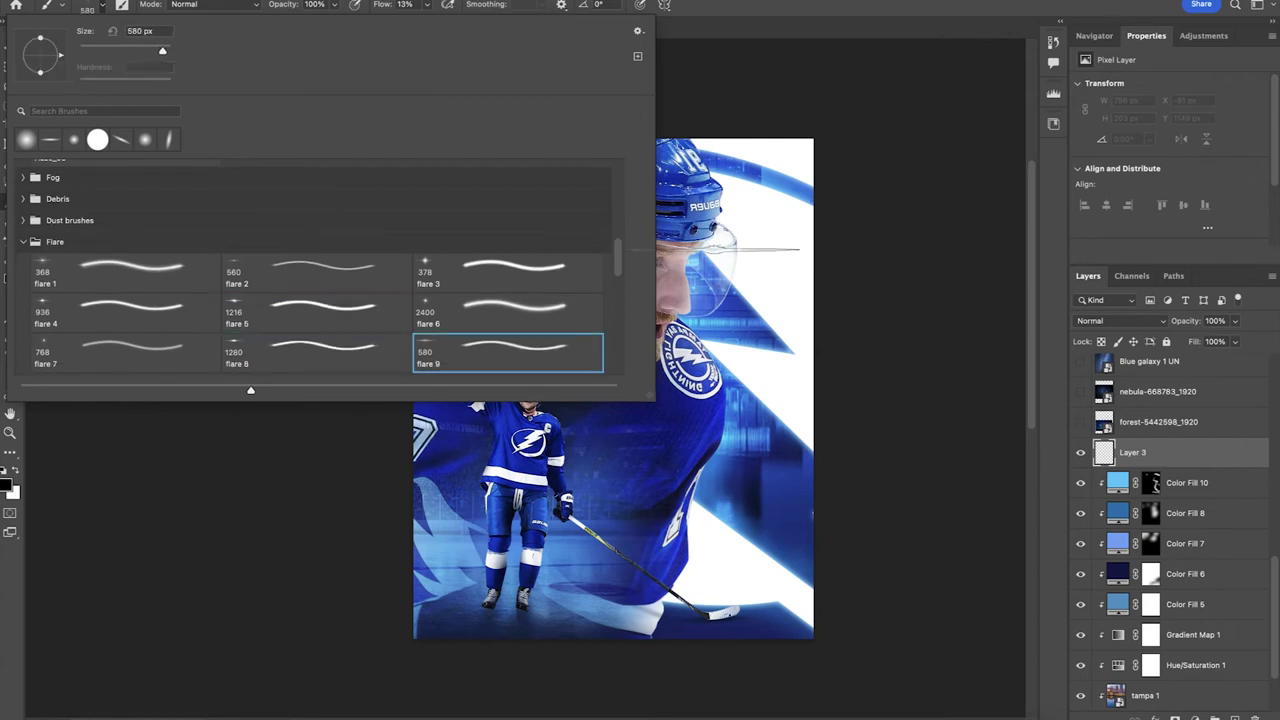
scroll(508, 320, "down", 1)
left_click(125, 362)
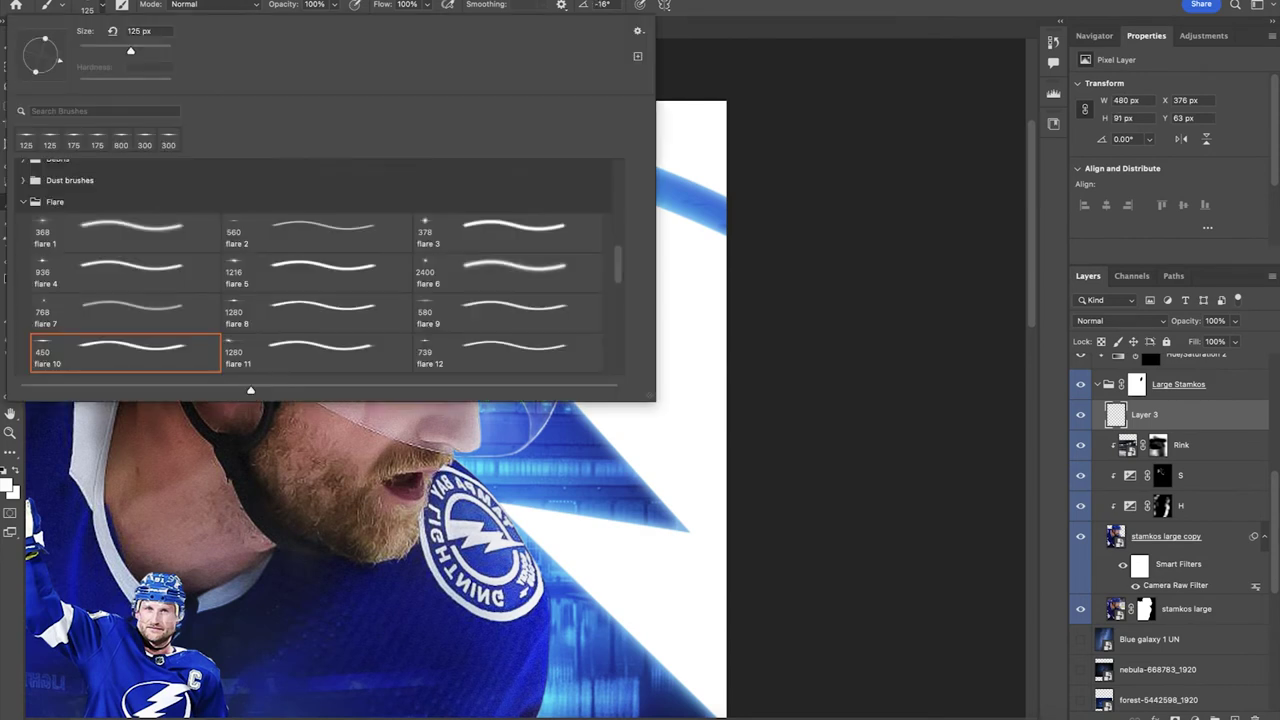
Switch to the flare 9 brush, shrink it to 125 px and rotate its tip
left_click(508, 313)
key("bracketleft")
key("bracketleft")
key("bracketleft")
key("bracketleft")
key("bracketleft")
key("bracketleft")
key("bracketleft")
key("bracketleft")
key("bracketleft")
key("Return")
key("Right")
key("Right")
key("Right")
key("Right")
key("Right")
key("Right")
key("Right")
key("Right")
key("Right")
key("Right")
key("Right")
key("Right")
Stamp a white flare on the large player's helmet and rotate the brush tip to 44°
left_click(388, 304)
key("Right")
key("Right")
key("Right")
key("Right")
key("Right")
key("Right")
key("Right")
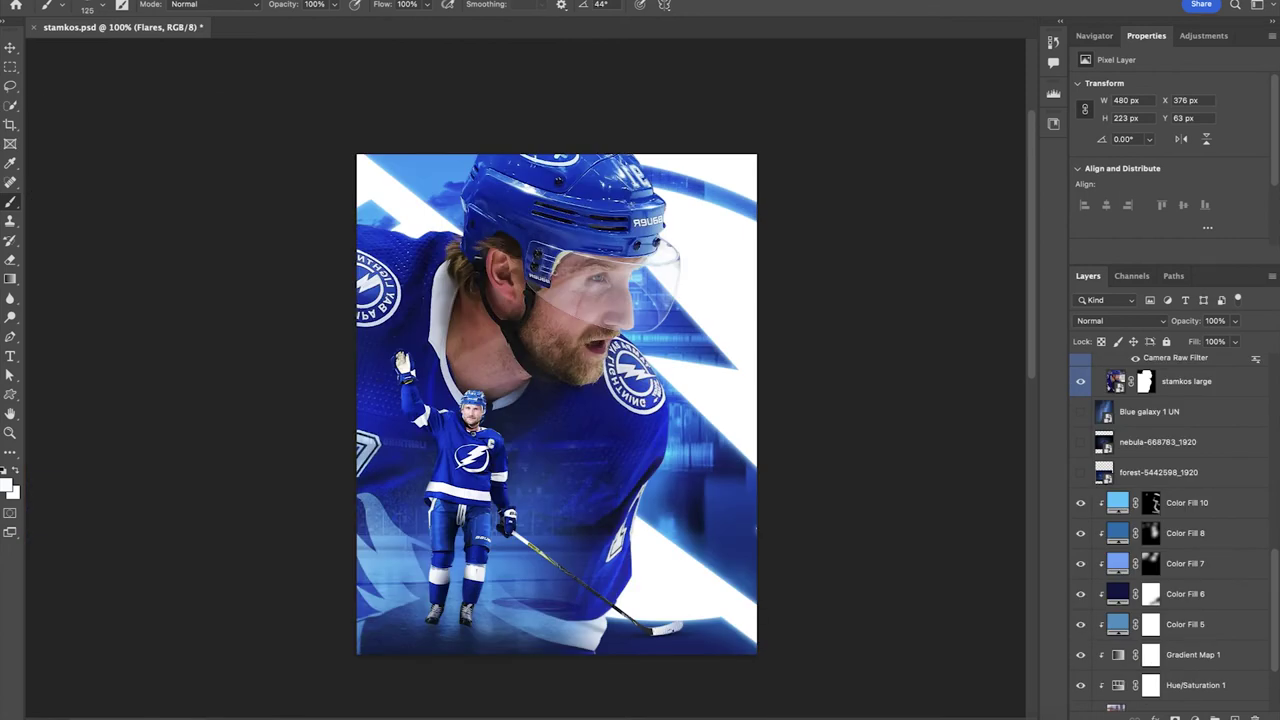
Show the Blue galaxy 1 UN layer and set its blend mode to Screen
left_click(1080, 412)
left_click(1150, 412)
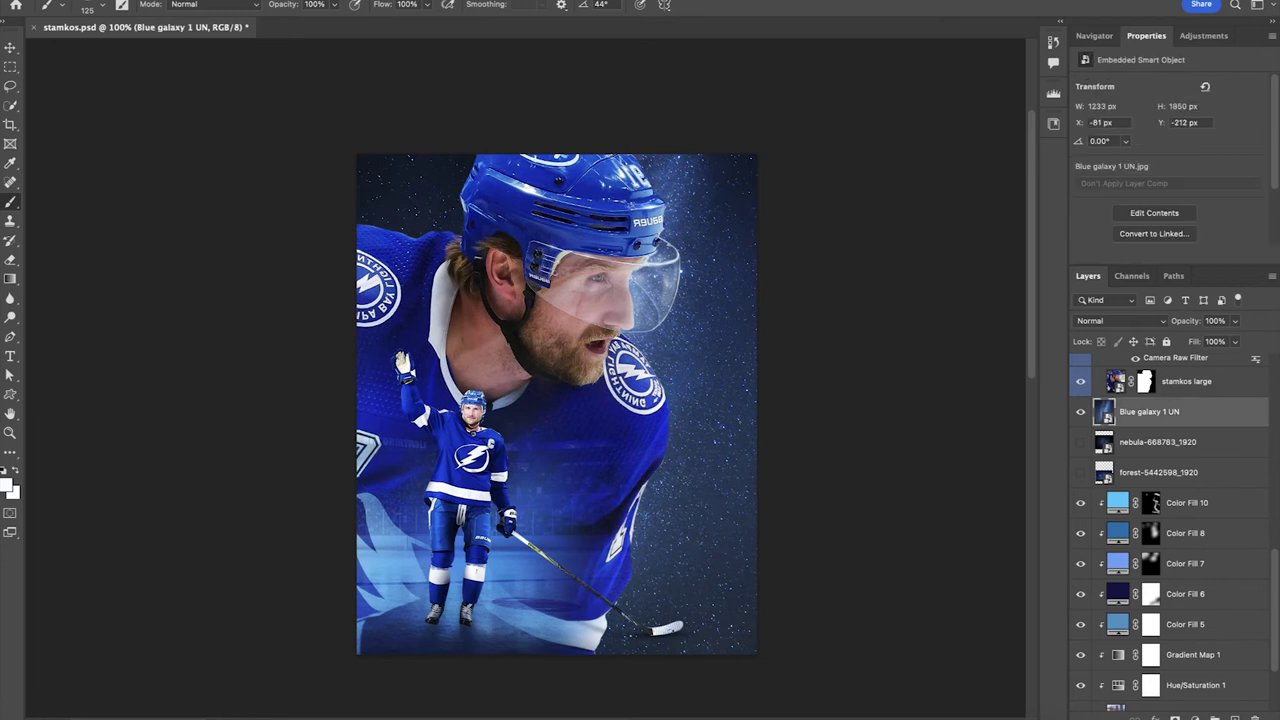
left_click(1120, 320)
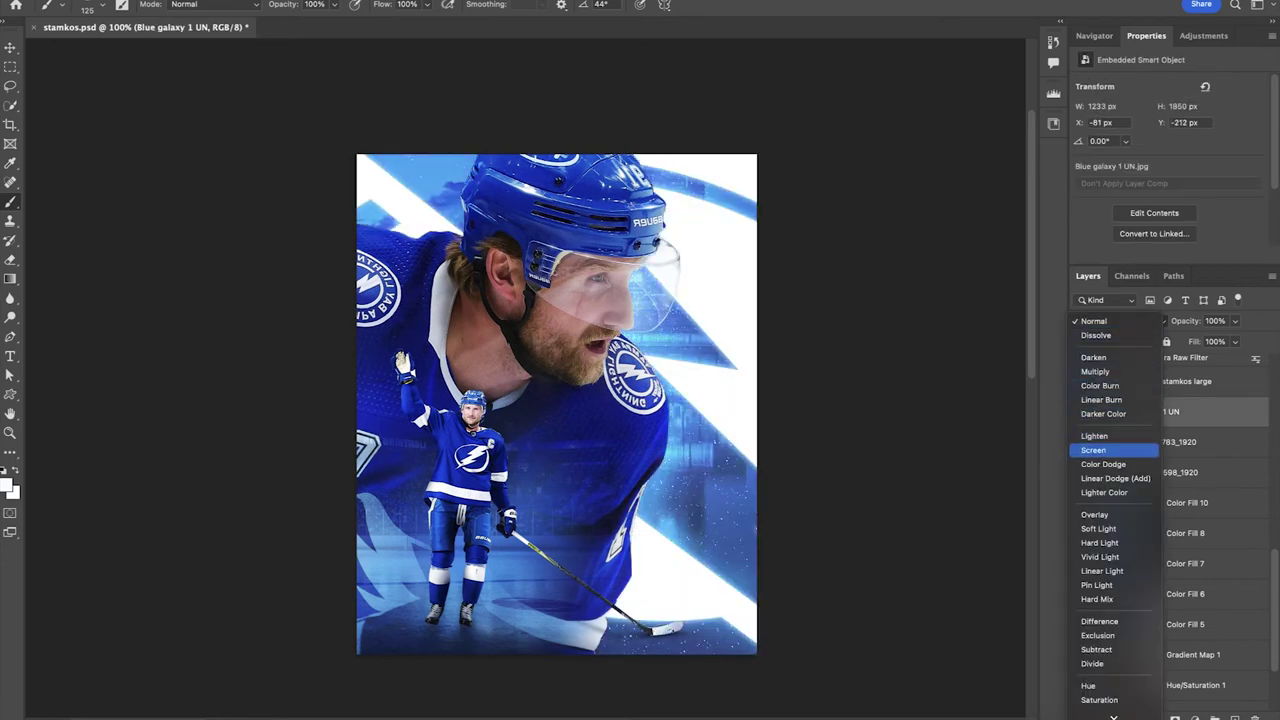
left_click(1100, 450)
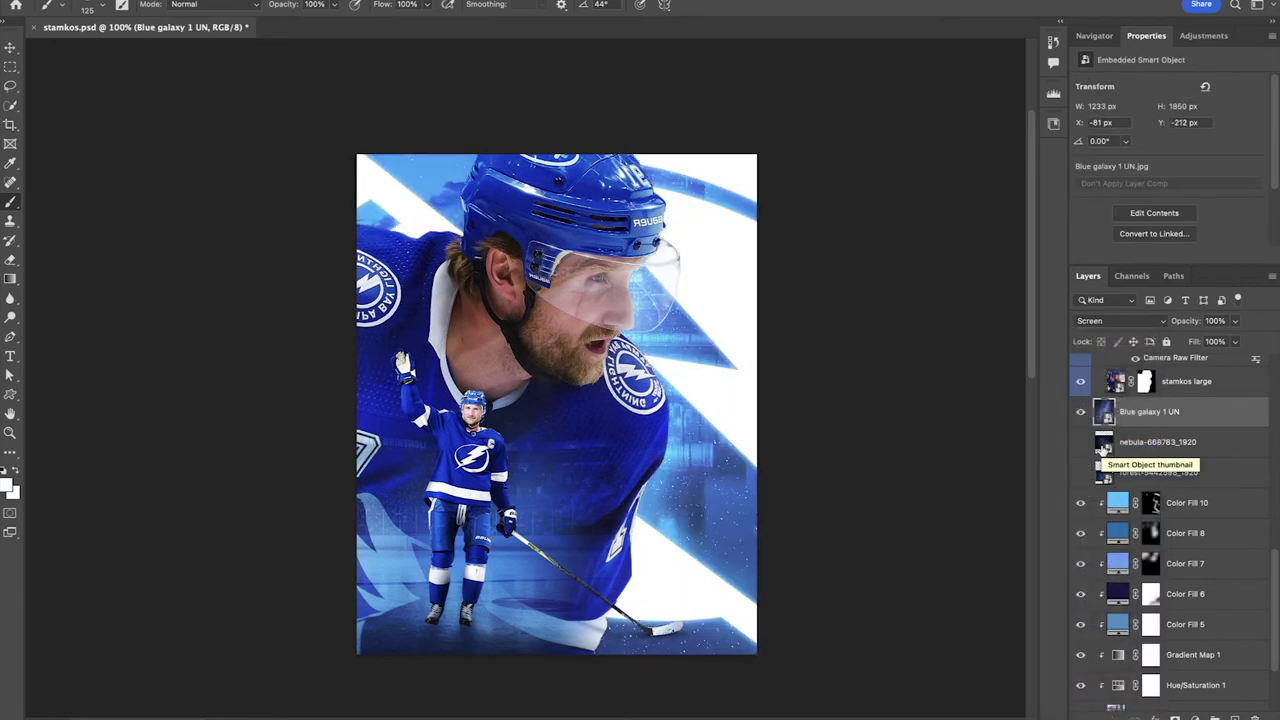
Scale the Blue galaxy 1 UN layer to 4.46% and move it toward the poster's upper-right area
key("ctrl+t")
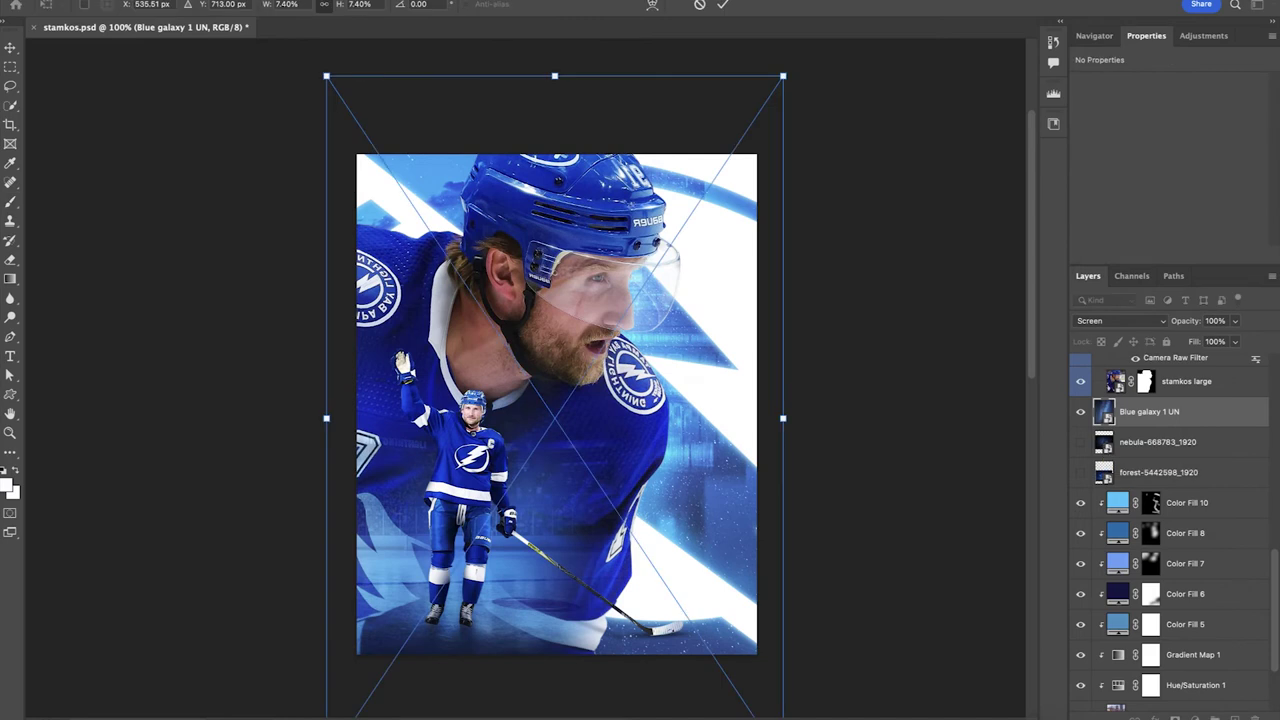
left_click_drag(370, 50, 460, 186)
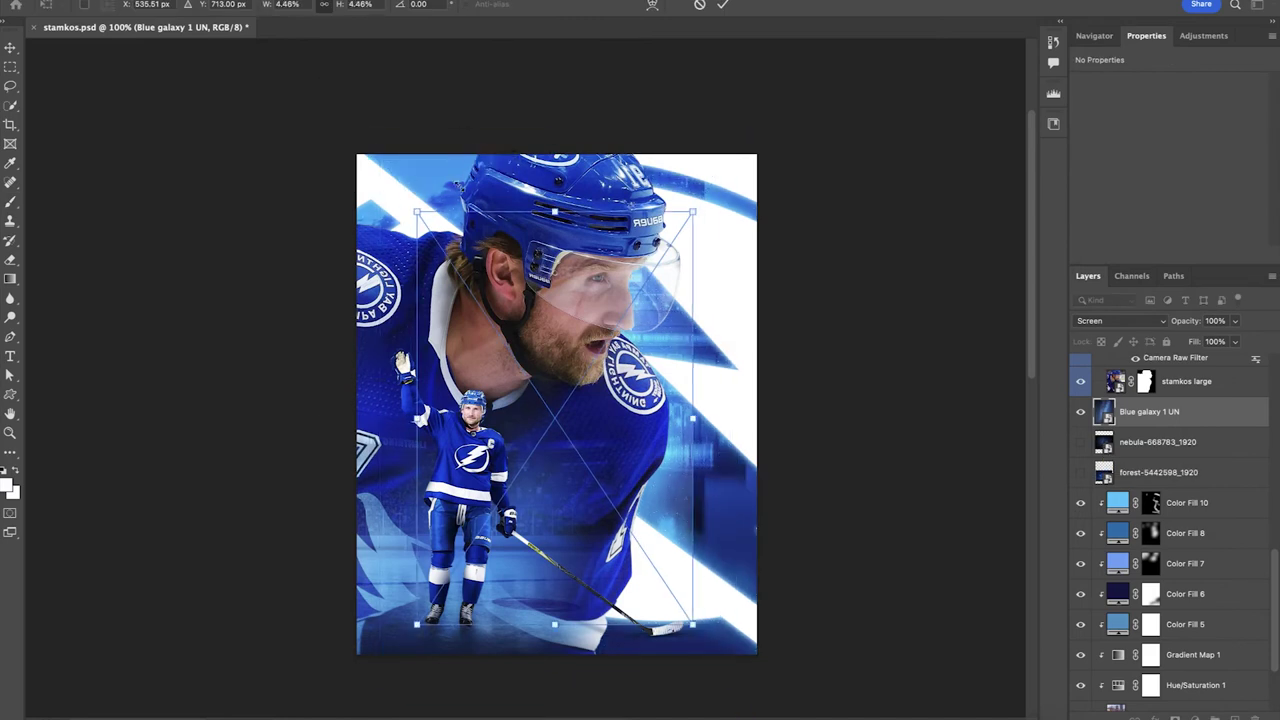
mouse_move(583, 287)
left_mouse_down()
mouse_move(652, 288)
mouse_move(667, 317)
mouse_move(618, 262)
left_mouse_up()
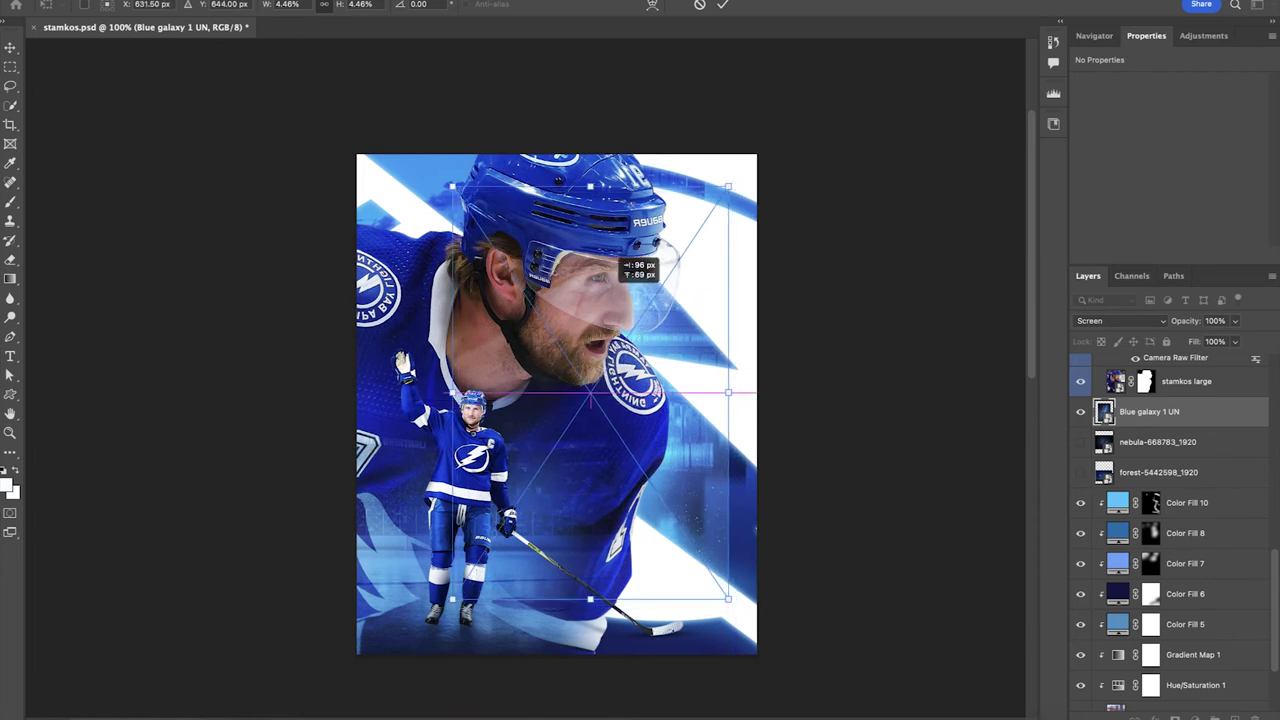
key("Return")
key("b")
Duplicate the galaxy layer, hide the copy and fade the original's hard edge with a mask brushed at 17% flow
key("ctrl+j")
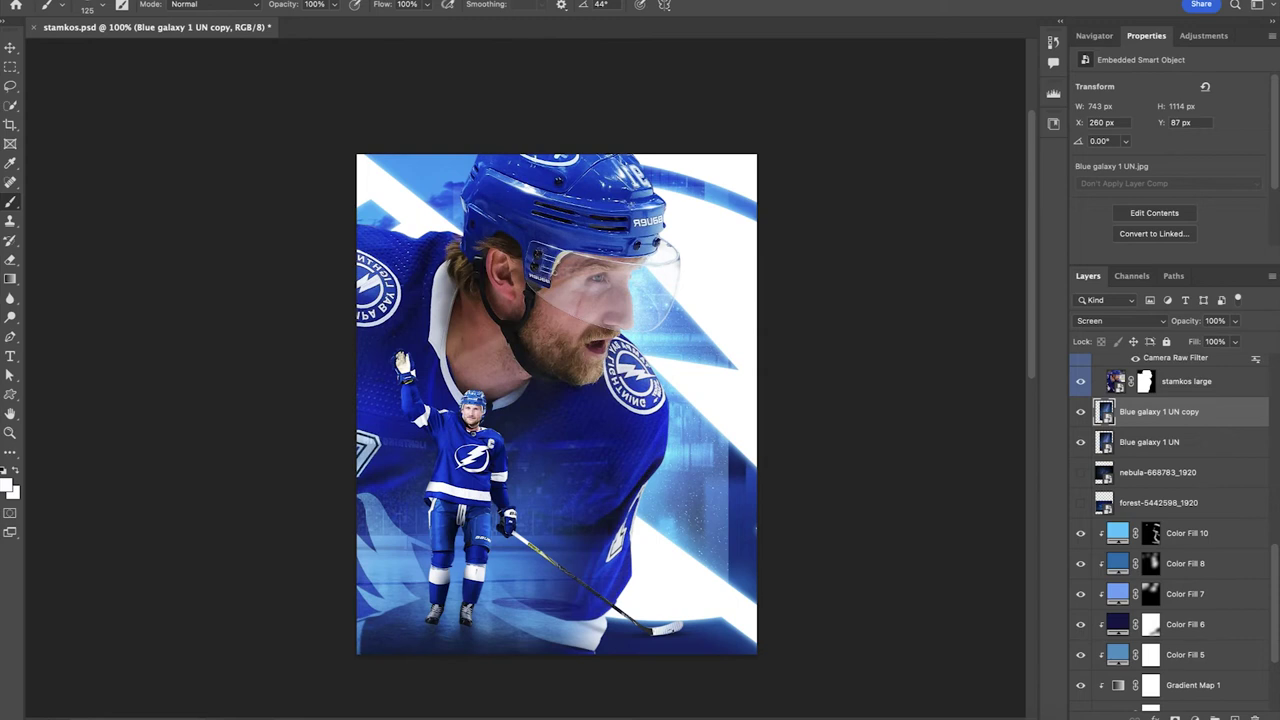
left_click(1080, 412)
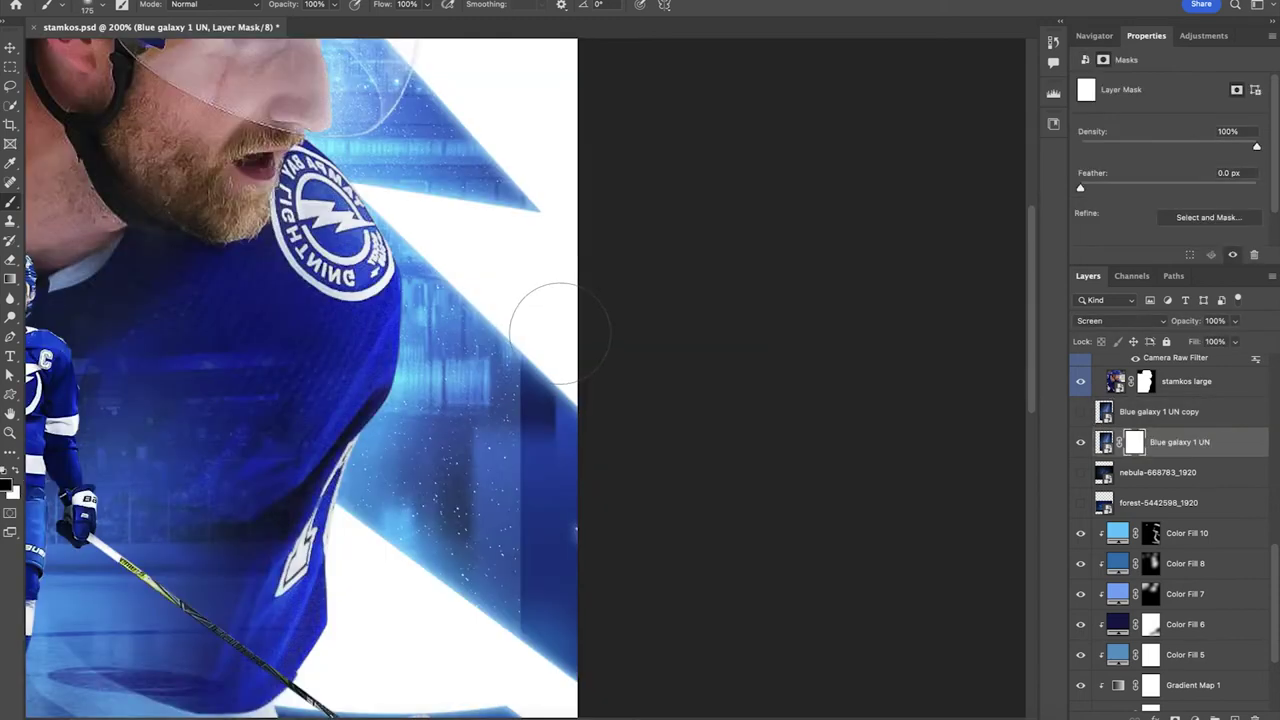
left_click_drag(350, 4, 325, 4)
mouse_move(532, 400)
left_mouse_down()
mouse_move(496, 470)
mouse_move(474, 297)
left_mouse_up()
scroll(478, 344, "down", 5)
scroll(500, 238, "up", 5)
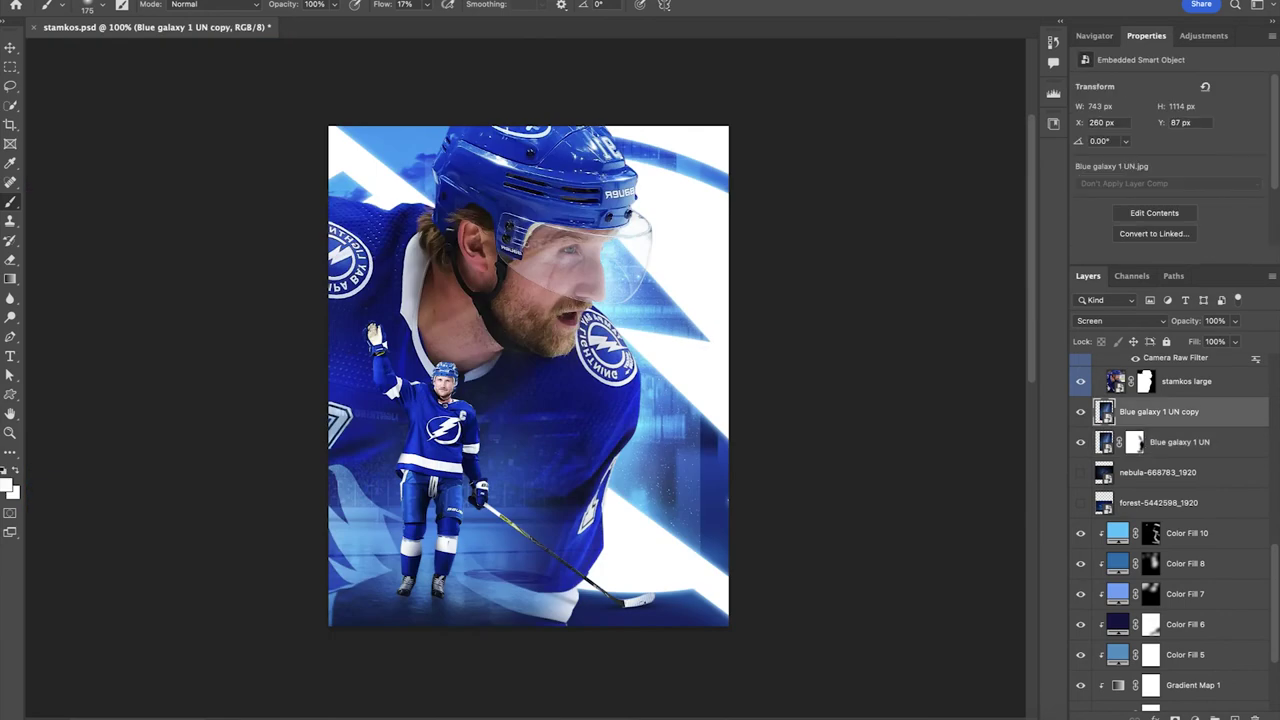
Move the galaxy copy to the poster's lower-right corner and soften its hard edges with a brushed layer mask
key("ctrl+t")
mouse_move(562, 374)
left_mouse_down()
mouse_move(688, 518)
mouse_move(753, 530)
left_mouse_up()
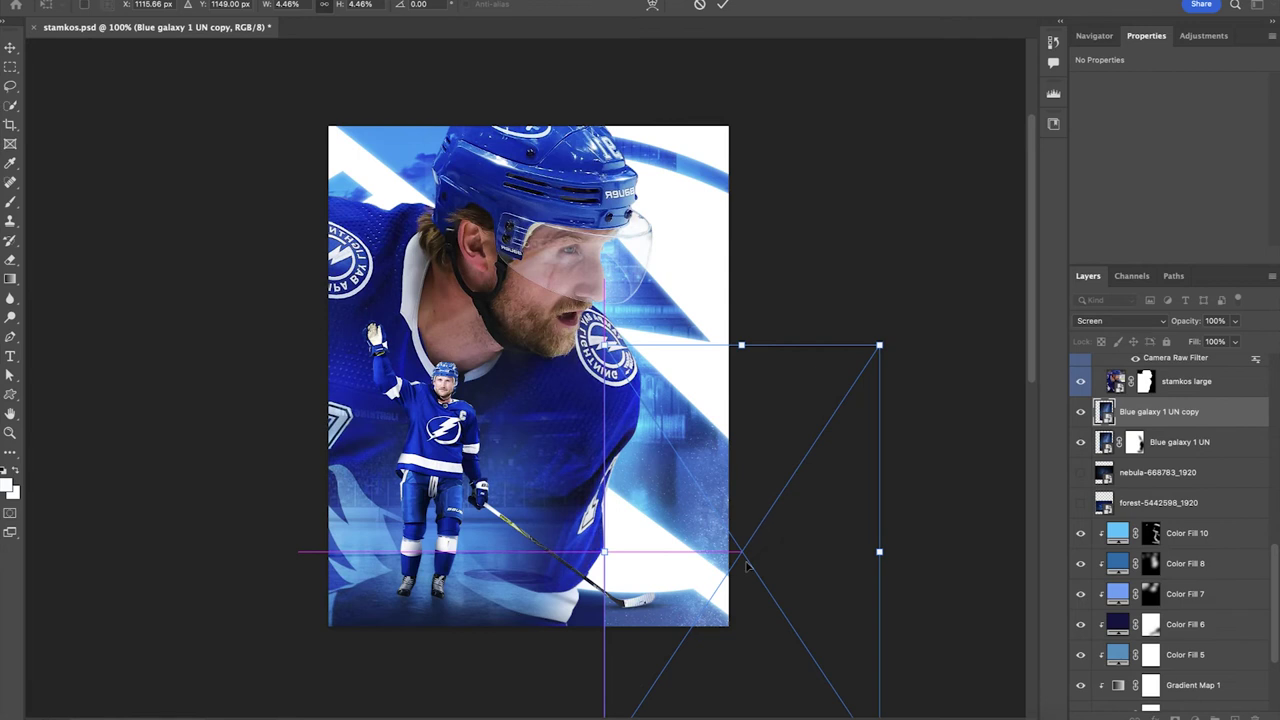
key("Return")
left_click(1175, 717)
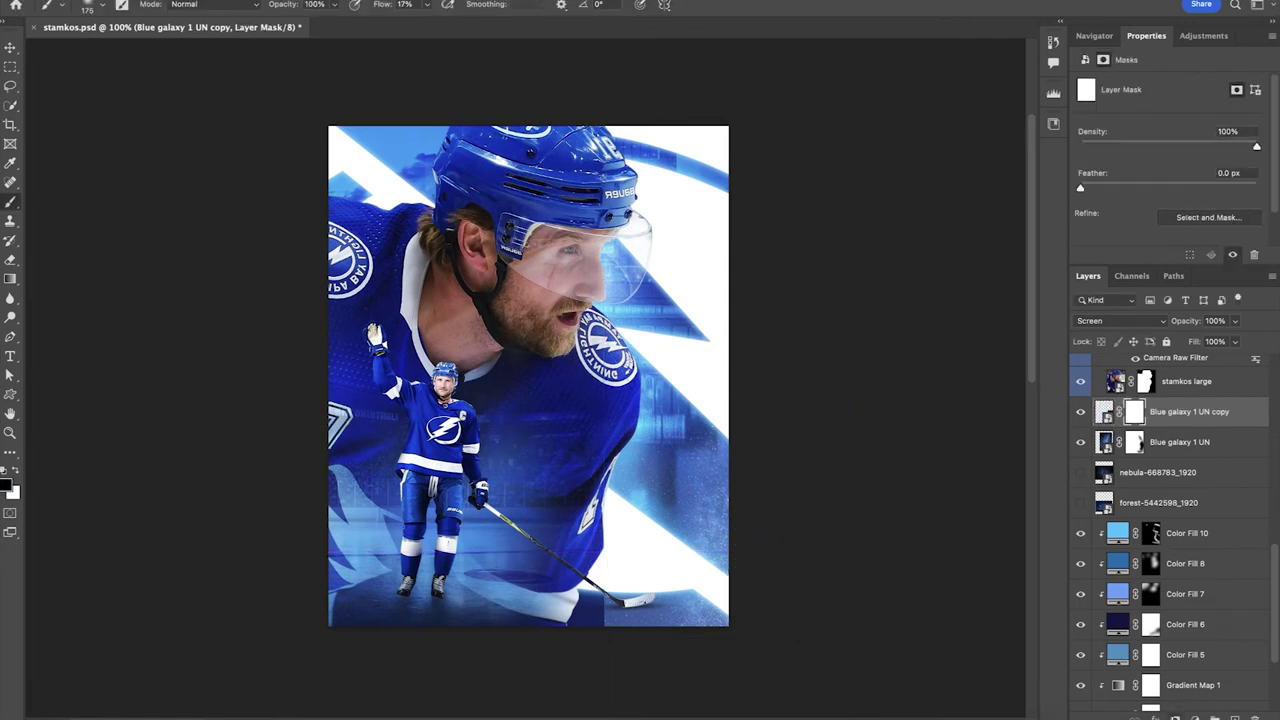
mouse_move(682, 455)
left_mouse_down()
mouse_move(642, 515)
mouse_move(712, 448)
mouse_move(688, 573)
left_mouse_up()
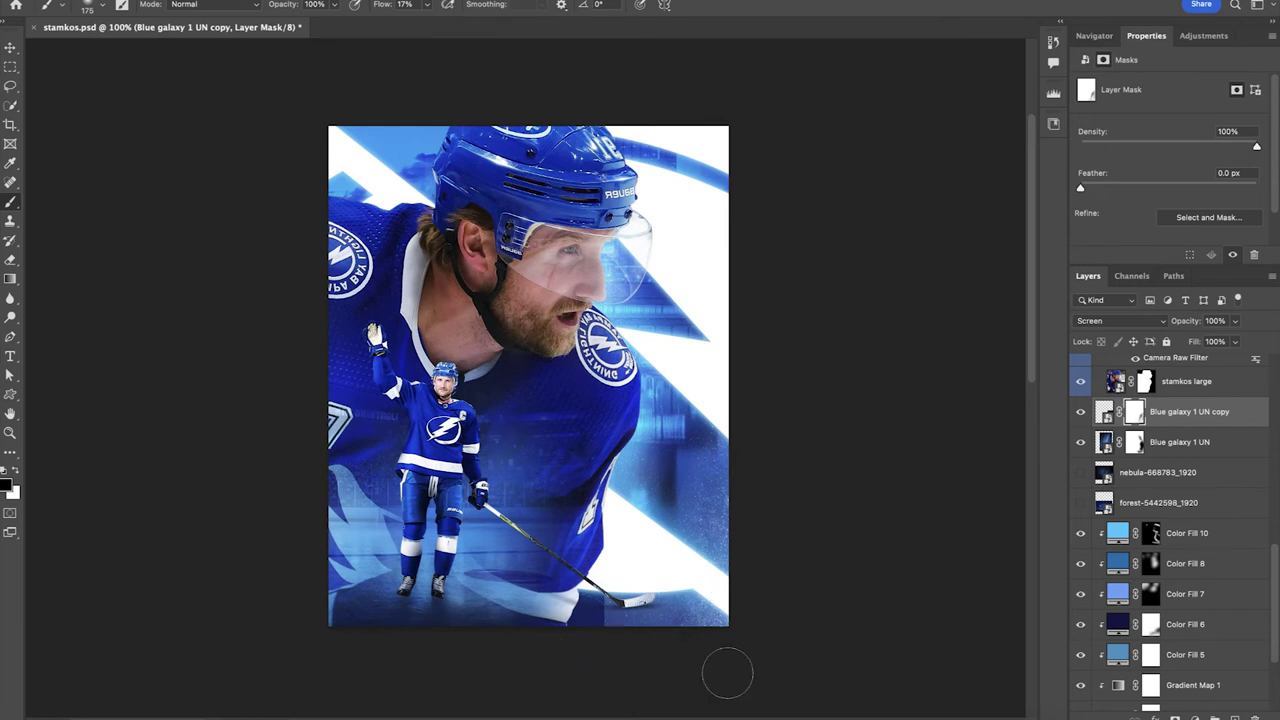
mouse_move(598, 619)
left_mouse_down()
mouse_move(624, 544)
mouse_move(636, 617)
left_mouse_up()
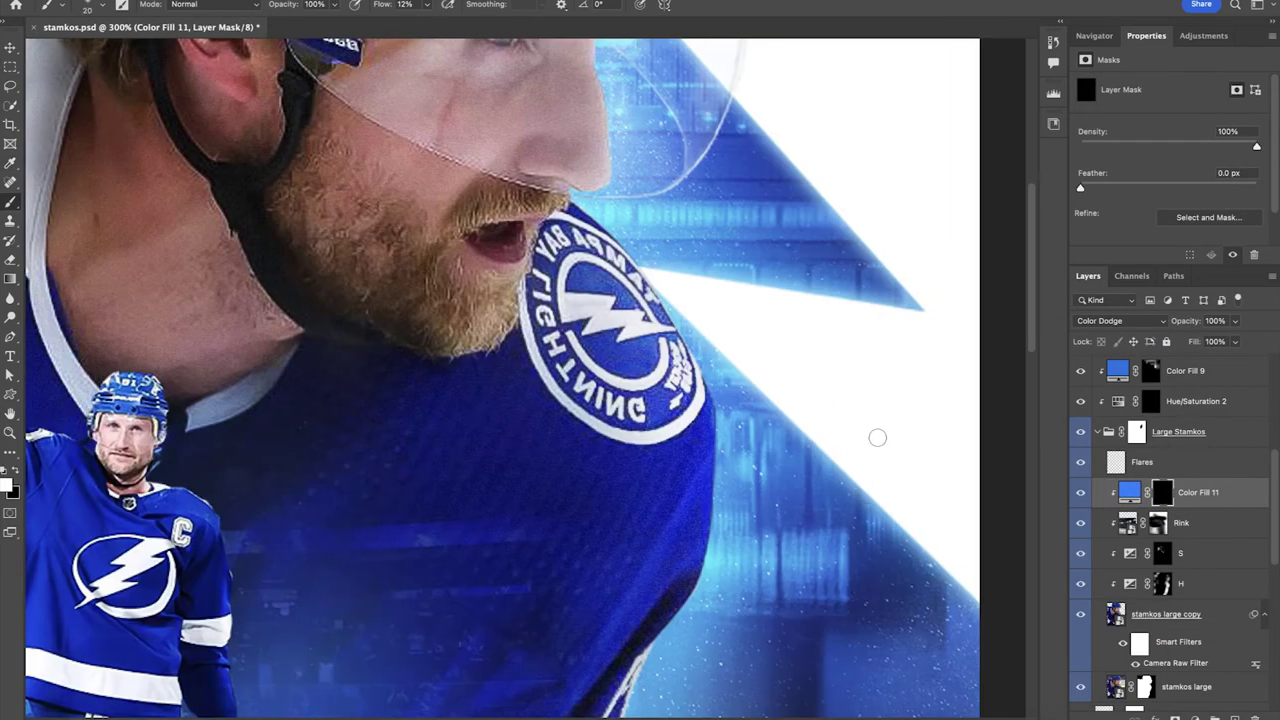
Paint white on the Color Fill 11 mask to reveal a blue glow along the large player's shoulder and sleeve edge
mouse_move(628, 258)
left_mouse_down()
mouse_move(690, 360)
mouse_move(708, 490)
mouse_move(702, 575)
left_mouse_up()
scroll(690, 560, "down", 3)
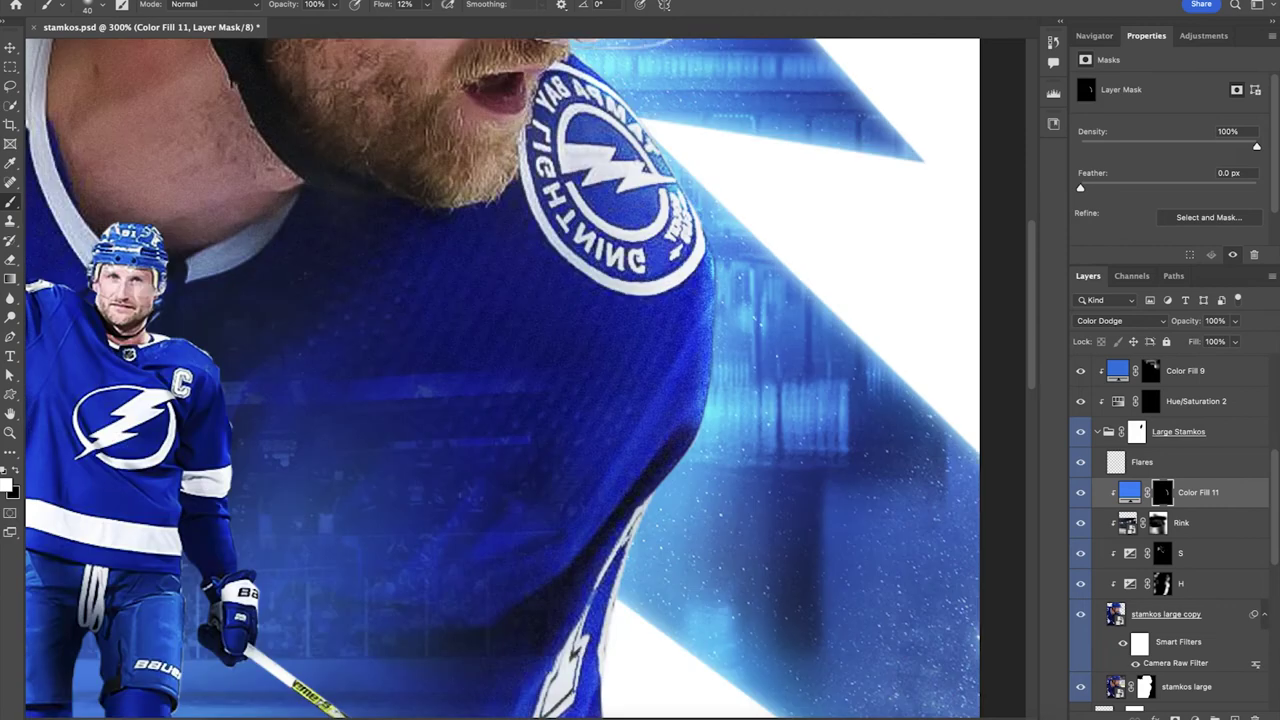
left_click_drag(650, 495, 605, 595)
scroll(605, 590, "down", 5)
left_click_drag(613, 348, 602, 565)
left_click_drag(538, 650, 510, 668)
Add finer blue glow strokes along the large player's lower sleeve with a smaller brush, and enlarge the brush to 90 px
key("bracketleft")
key("bracketleft")
key("bracketleft")
left_click_drag(578, 394, 492, 554)
mouse_move(560, 370)
left_mouse_down()
mouse_move(452, 587)
mouse_move(504, 468)
left_mouse_up()
left_click_drag(496, 360, 452, 513)
key("bracketright")
key("bracketright")
key("bracketright")
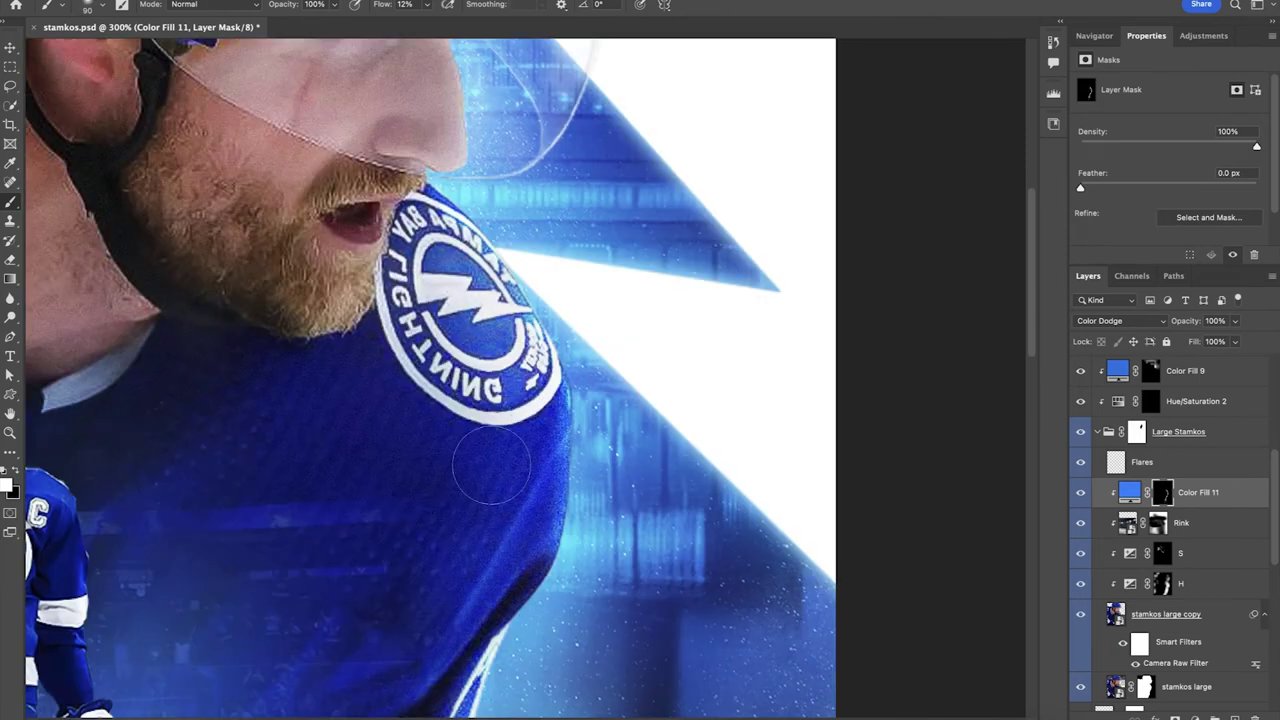
Examine the blue glow around the small player and on the large player's helmet, visor and shoulder crest
scroll(486, 457, "left", 10)
scroll(568, 440, "down", 8)
scroll(568, 440, "down", 8)
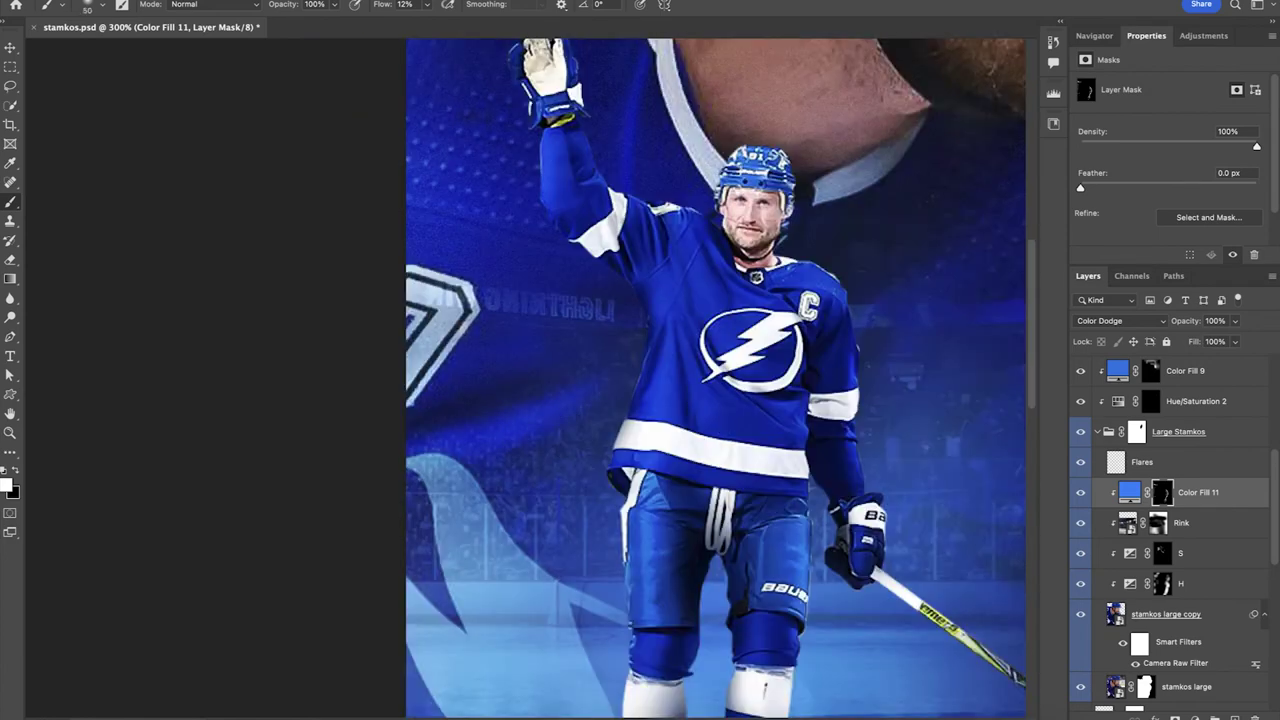
scroll(371, 566, "up", 20)
scroll(477, 250, "left", 5)
scroll(476, 250, "right", 6)
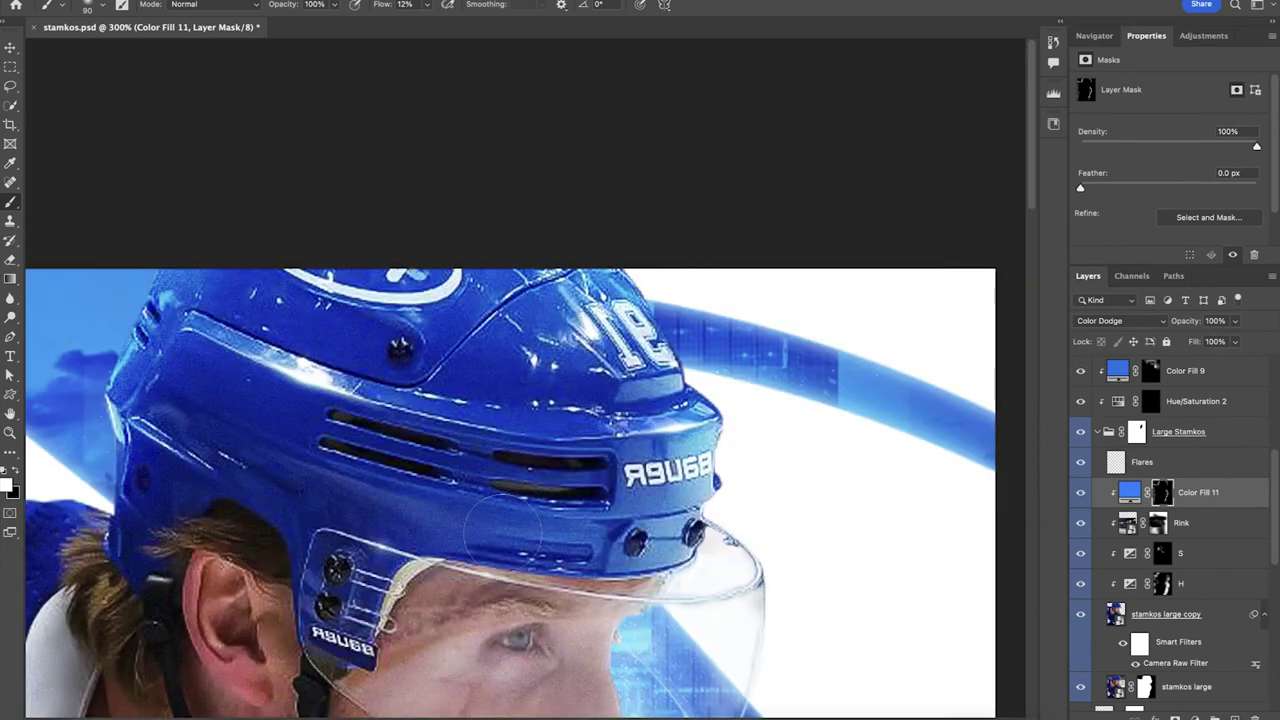
scroll(275, 154, "down", 4)
scroll(275, 154, "right", 2)
scroll(700, 400, "down", 5)
scroll(700, 400, "left", 2)
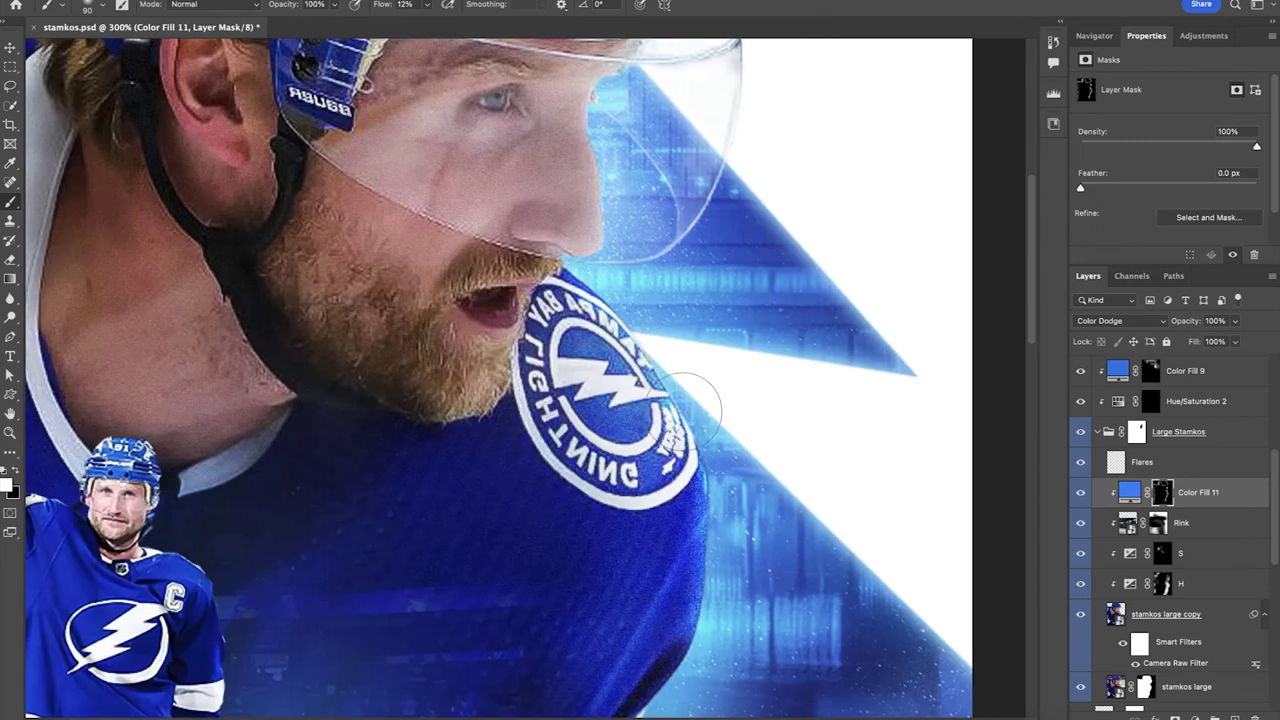
key("super+minus")
key("super+minus")
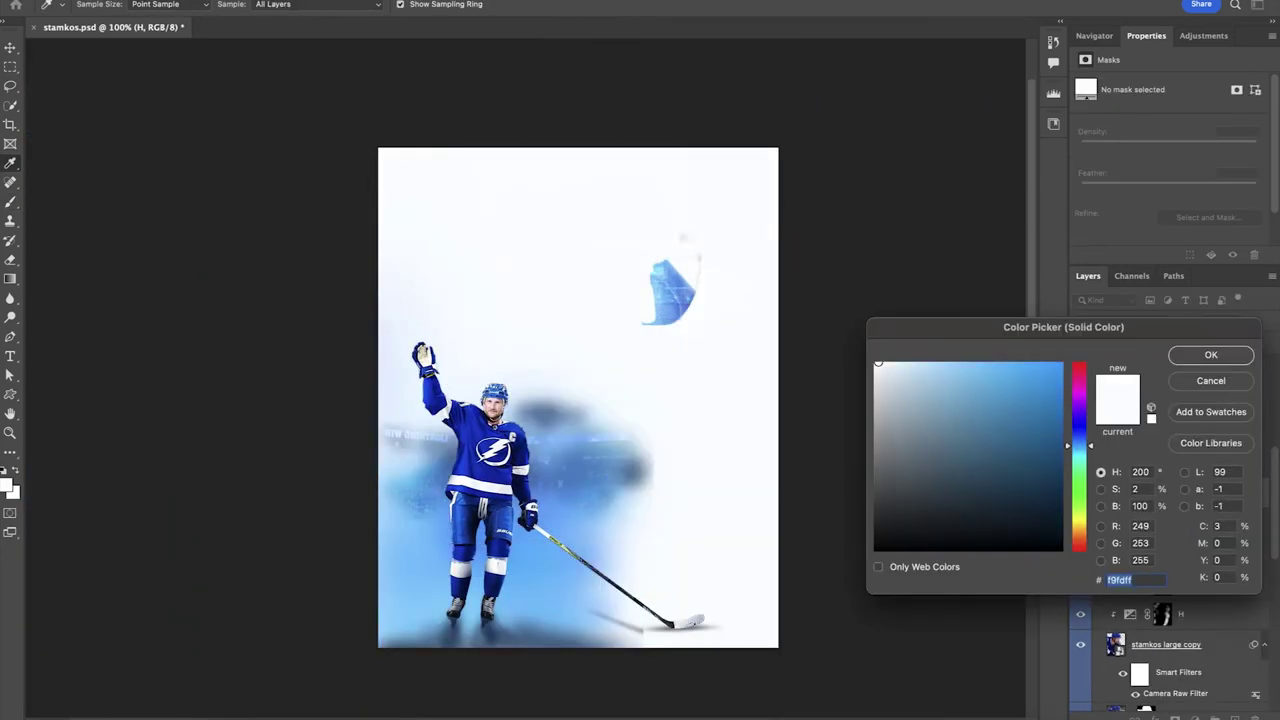
Set the new solid color fill to f9fdff, invert its mask and paint near-white highlights along the large player's edges
key("Return")
key("ctrl+i")
key("ctrl+plus")
key("ctrl+plus")
left_click_drag(473, 327, 513, 398)
left_click_drag(430, 600, 549, 107)
left_click_drag(566, 258, 521, 526)
mouse_move(546, 408)
left_mouse_down()
mouse_move(508, 536)
mouse_move(465, 590)
left_mouse_up()
mouse_move(480, 400)
left_mouse_down()
mouse_move(438, 606)
mouse_move(477, 546)
left_mouse_up()
Build up the near-white highlights on the large player's shoulder and sleeve with more short mask strokes
key("ctrl+minus")
left_click_drag(462, 684, 444, 708)
left_click_drag(535, 531, 491, 586)
left_click_drag(490, 530, 550, 420)
left_click_drag(562, 471, 538, 538)
left_click_drag(556, 462, 542, 524)
key("ctrl+minus")
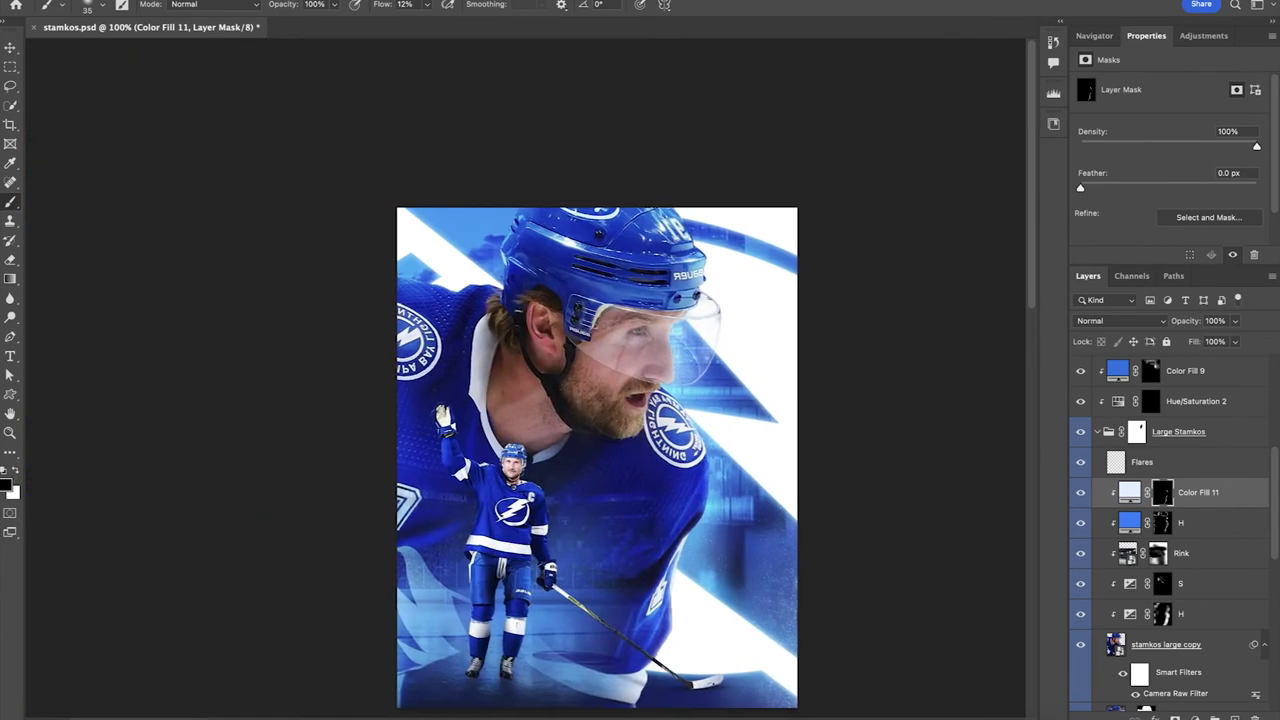
Paint near-white highlights on the large player's helmet through the fill's mask
key("ctrl+plus")
key("ctrl+plus")
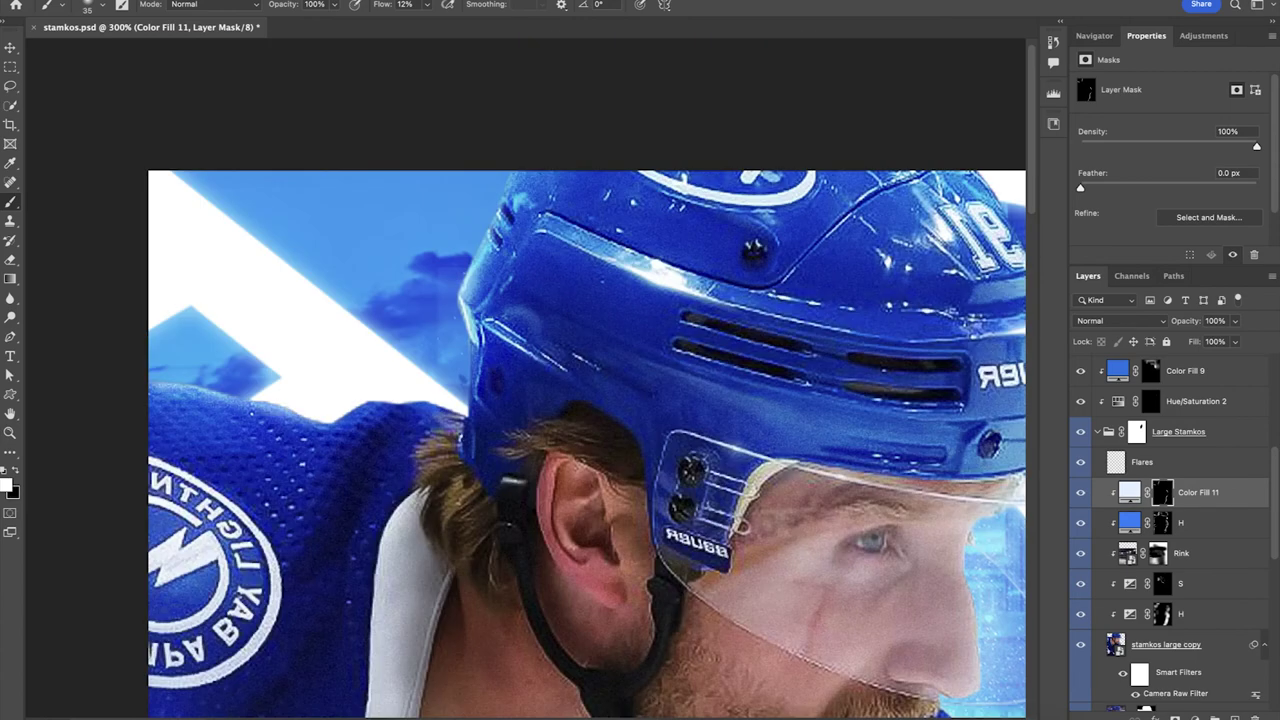
scroll(533, 500, "up", 2)
left_click_drag(895, 370, 590, 403)
left_click_drag(578, 360, 617, 440)
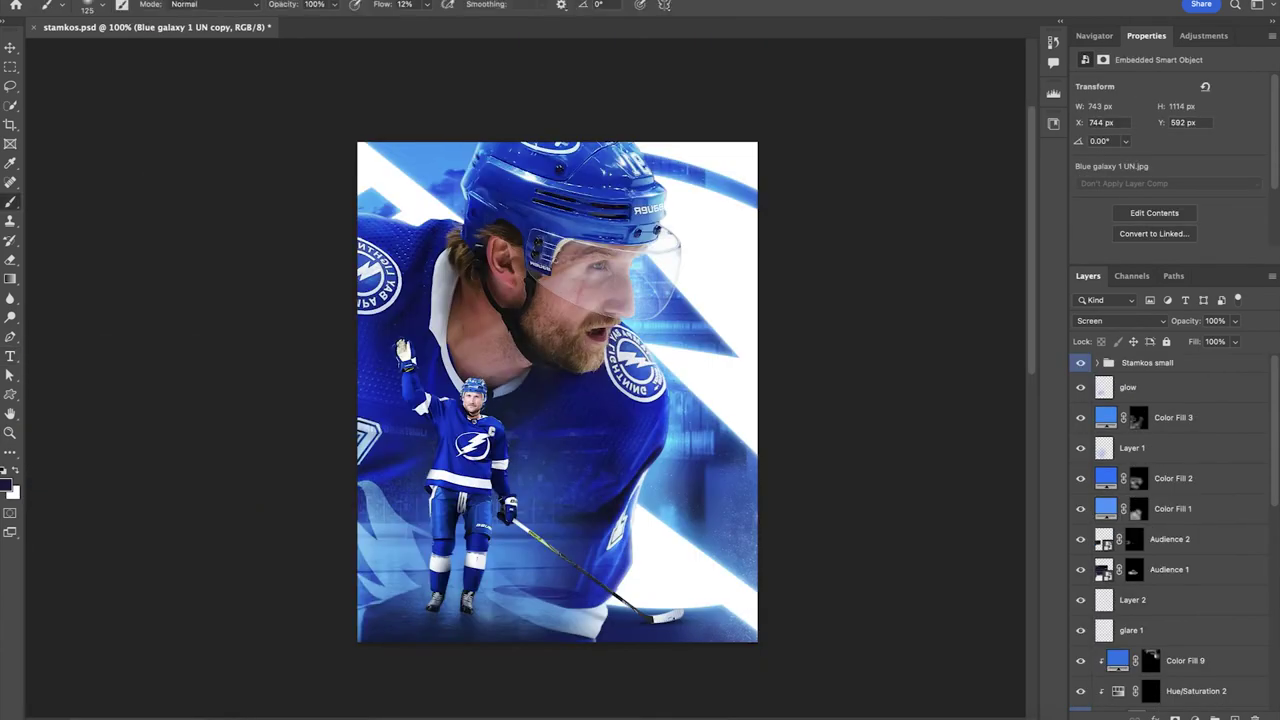
Inspect the large player's H adjustment mask up close and toggle the layer's visibility to compare its effect
scroll(1170, 550, "down", 3)
left_click(1162, 663)
key("ctrl+plus")
key("ctrl+plus")
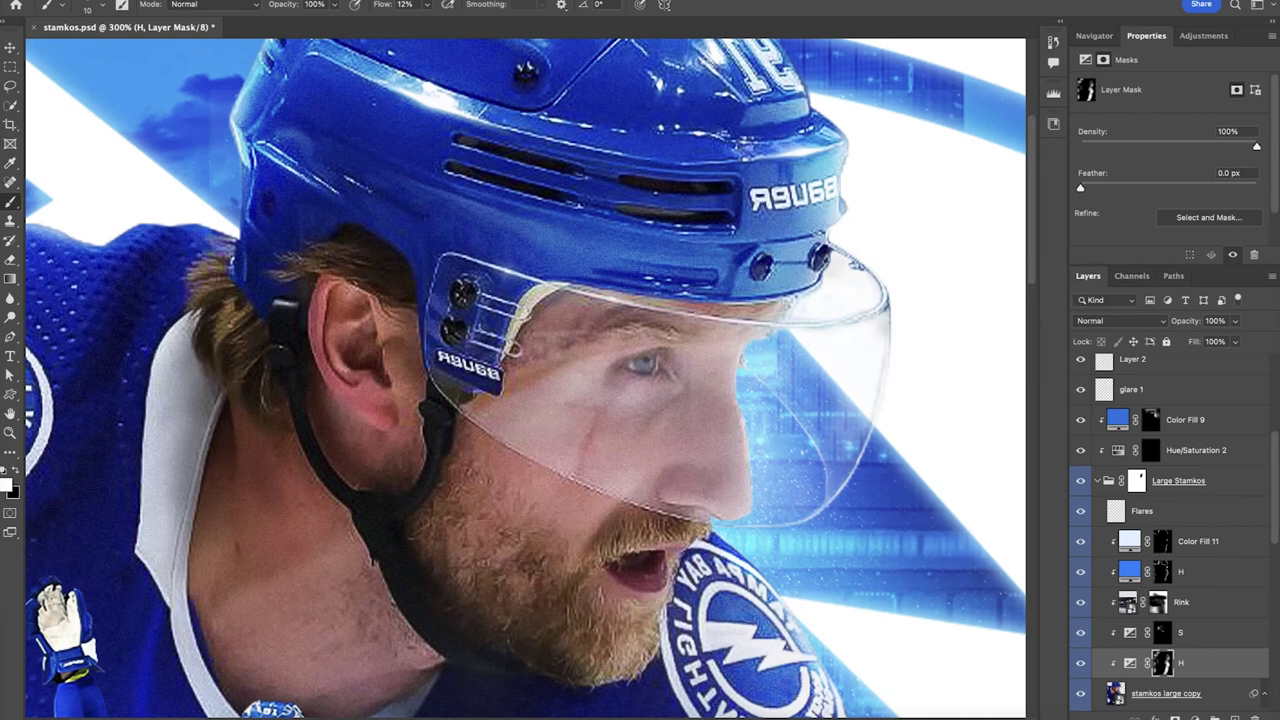
key("ctrl+minus")
key("ctrl+minus")
key("ctrl+plus")
key("ctrl+minus")
scroll(500, 424, "right", 1)
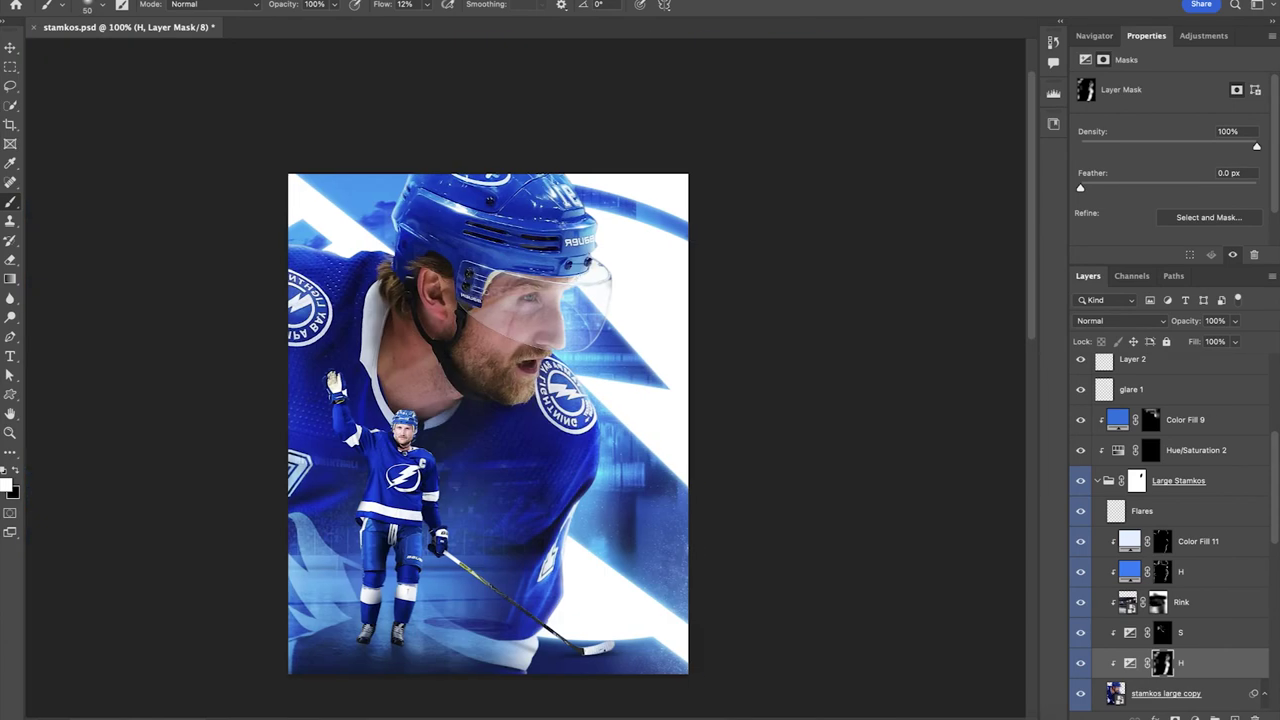
left_click(1080, 663)
left_click(1080, 663)
On a new layer above glare 1, brush softly over the large player's crest, helmet and shoulder, and along the poster's bottom at 400 px
scroll(1150, 560, "up", 3)
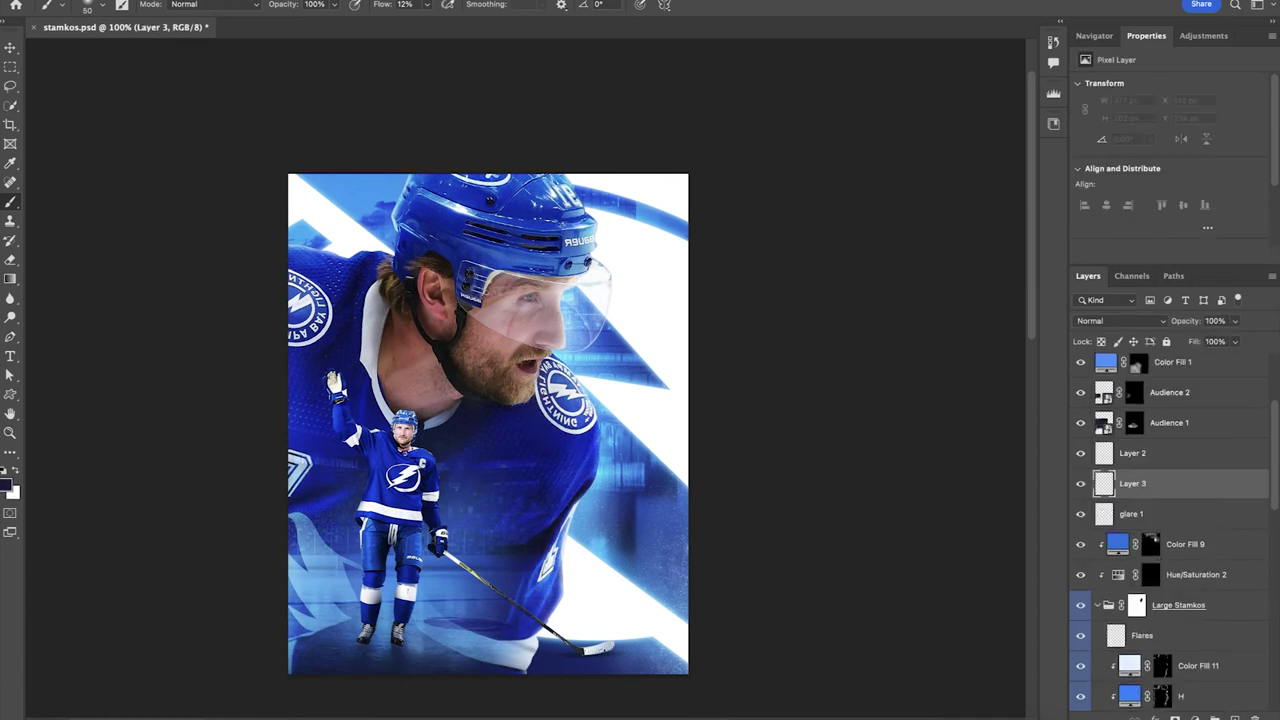
left_click_drag(558, 354, 593, 451)
left_click_drag(572, 200, 430, 182)
mouse_move(398, 222)
left_mouse_down()
mouse_move(388, 256)
mouse_move(300, 262)
left_mouse_up()
key("bracketright")
key("bracketright")
key("bracketright")
key("bracketright")
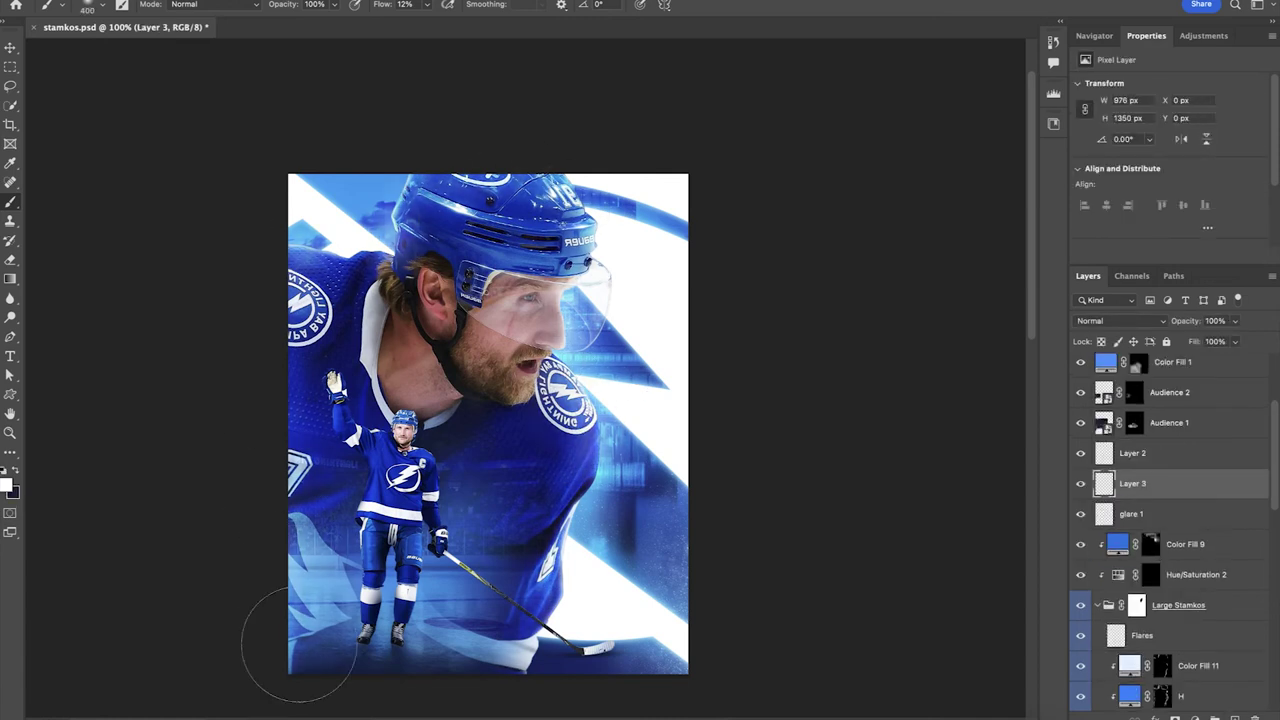
left_click_drag(299, 644, 660, 655)
scroll(1170, 530, "down", 3)
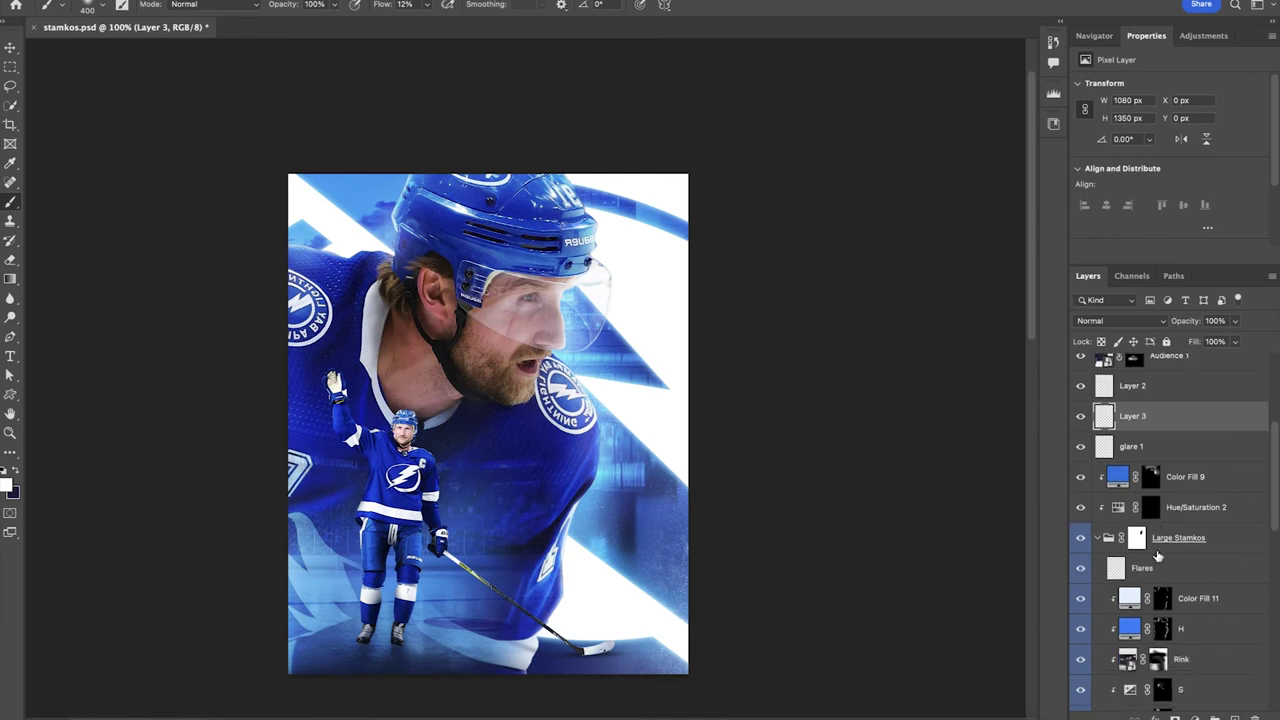
Add a solid color fill in 0063f7 below the Flares layer and set its blend mode to Color Dodge
left_click(1195, 556)
left_click(1195, 717)
left_click(1210, 425)
left_click(982, 380)
left_click(1211, 356)
left_click(1120, 321)
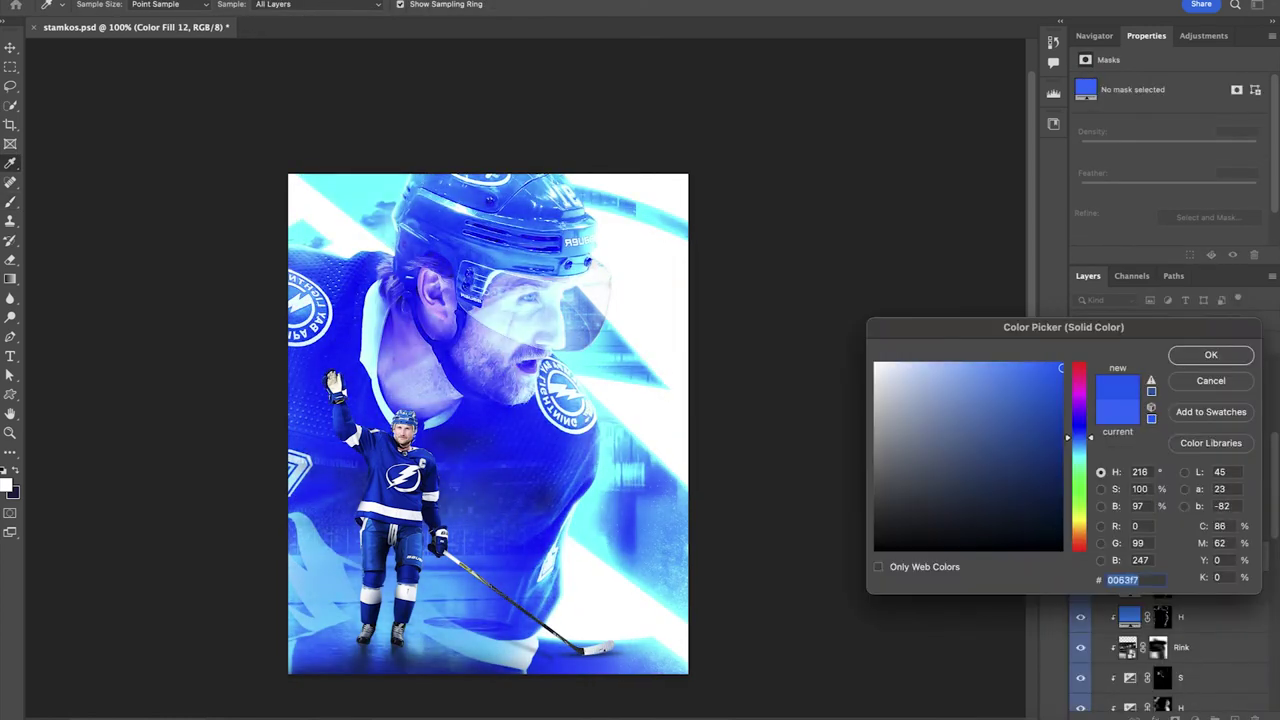
key("Return")
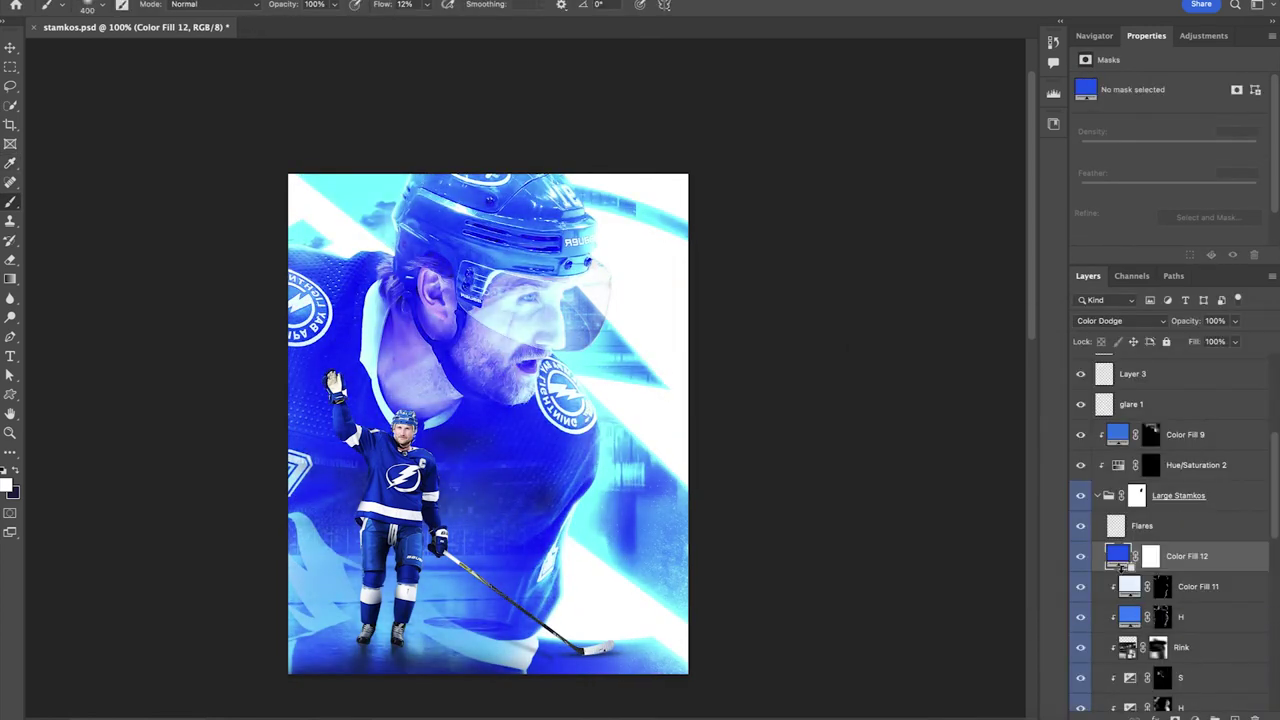
Invert the blue fill's mask and paint the glow over the large player's face, neck and hair with a 175 px brush
key("ctrl+i")
key("bracketleft")
key("bracketleft")
left_click_drag(548, 300, 515, 305)
mouse_move(440, 392)
left_mouse_down()
mouse_move(425, 402)
mouse_move(394, 382)
left_mouse_up()
scroll(791, 437, "down", 3)
scroll(791, 437, "left", 3)
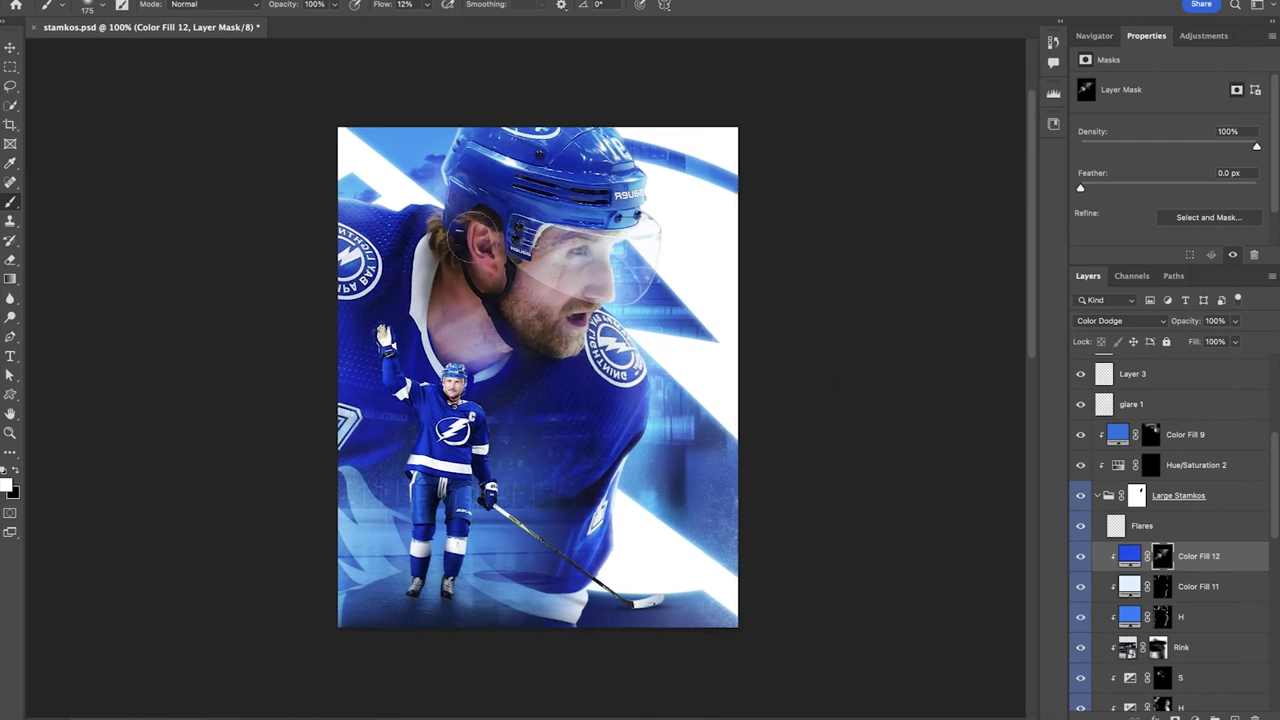
left_click_drag(437, 236, 440, 246)
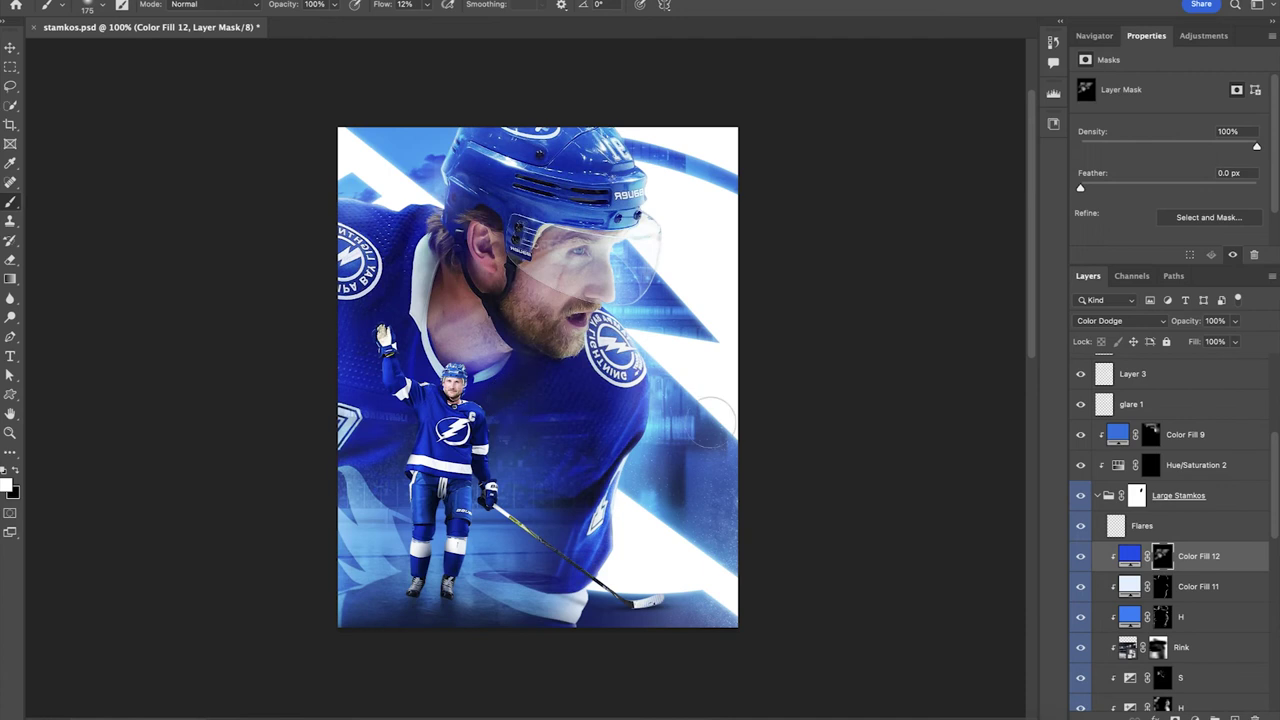
scroll(715, 416, "up", 2)
scroll(715, 416, "left", 2)
key("x")
Open the Stamkos small group and add a clipped blue solid color fill at the top of its layers
left_click(1097, 496)
scroll(1121, 509, "up", 5)
left_click(1097, 363)
left_click(1174, 388)
left_click(1195, 717)
left_click(1015, 366)
left_click(1211, 355)
key("alt+super+g")
Set the small player's blue fill to Color Dodge and adjust the hue of its color
left_click(1121, 321)
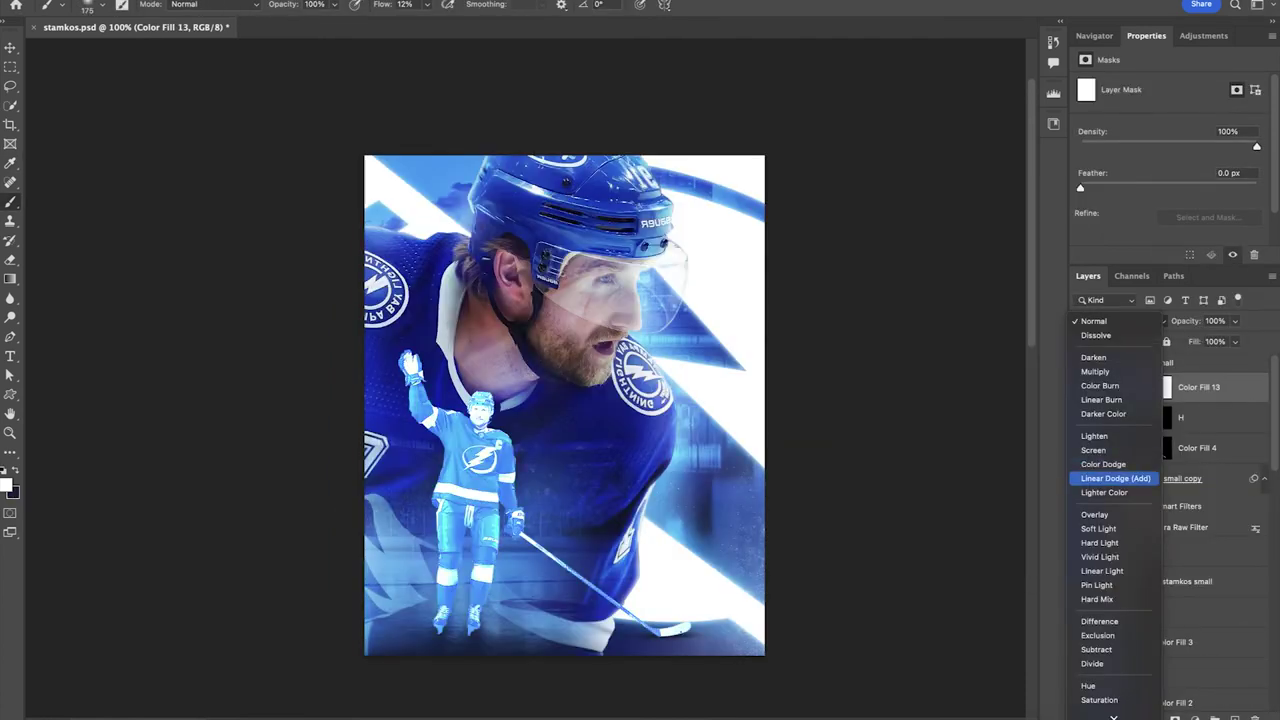
left_click(1106, 463)
double_click(1130, 387)
left_click_drag(1079, 434, 1079, 439)
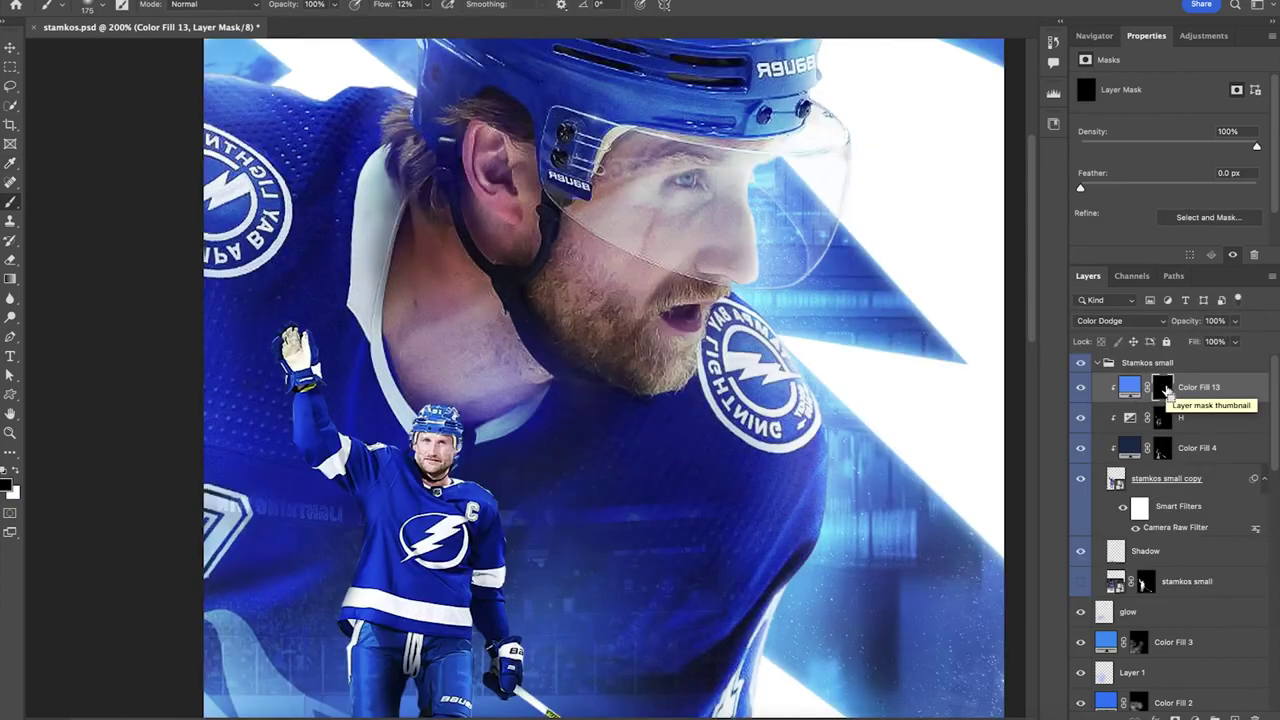
Reveal the blue glow along the small player's arms, torso and hip with a 70 px brush on the fill's mask
scroll(600, 400, "down", 3)
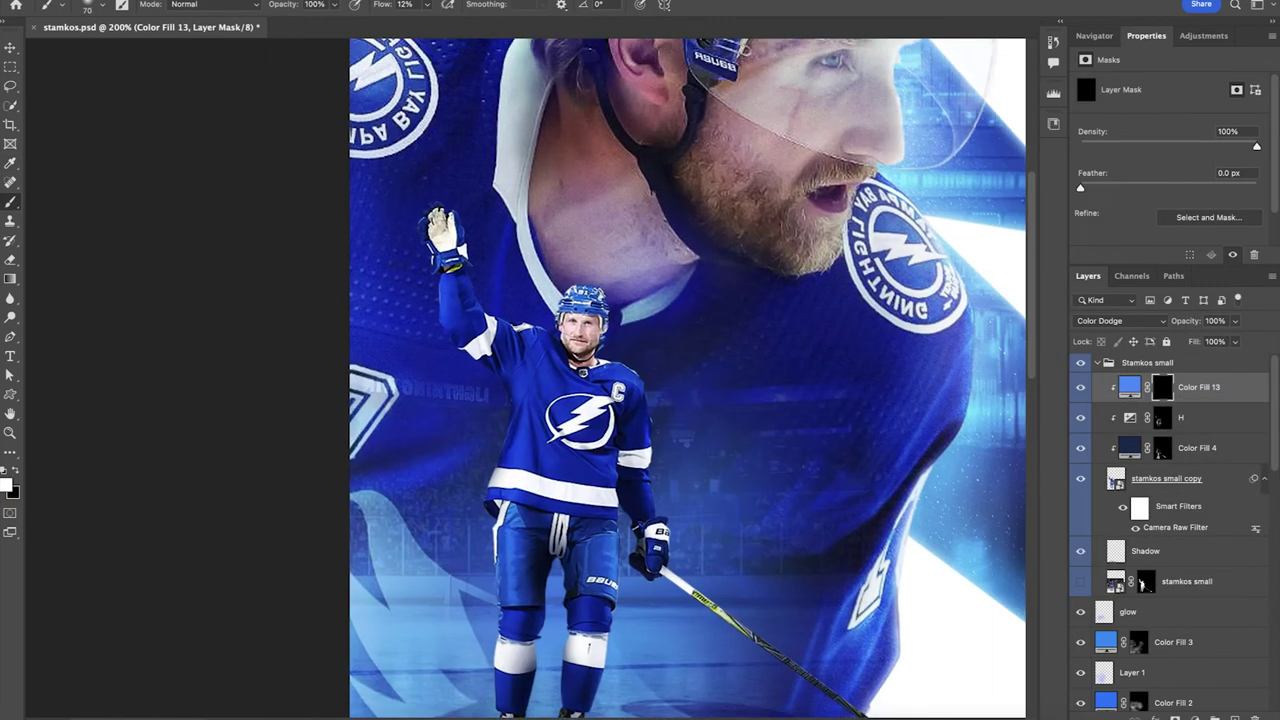
scroll(600, 400, "down", 3)
left_click_drag(642, 268, 648, 408)
left_click_drag(605, 194, 598, 240)
left_click_drag(442, 172, 445, 228)
left_click_drag(519, 270, 490, 414)
left_click_drag(609, 424, 610, 448)
Brush the blue glow onto the small player's lower legs, undo the last stroke and touch the stick blade
left_click_drag(572, 612, 572, 650)
left_click_drag(502, 610, 498, 660)
key("super+z")
scroll(600, 400, "right", 4)
left_click_drag(786, 660, 804, 644)
Add a clipped new layer and paint a thin, straight white highlight along the small player's stick with a 9 px brush
key("alt+shift+super+n")
key("alt+super+g")
key("bracketleft")
key("bracketleft")
key("bracketleft")
key("bracketleft")
key("bracketleft")
key("bracketleft")
key("bracketleft")
left_click(472, 460)
left_click(704, 629, "shift")
left_click(471, 459, "shift")
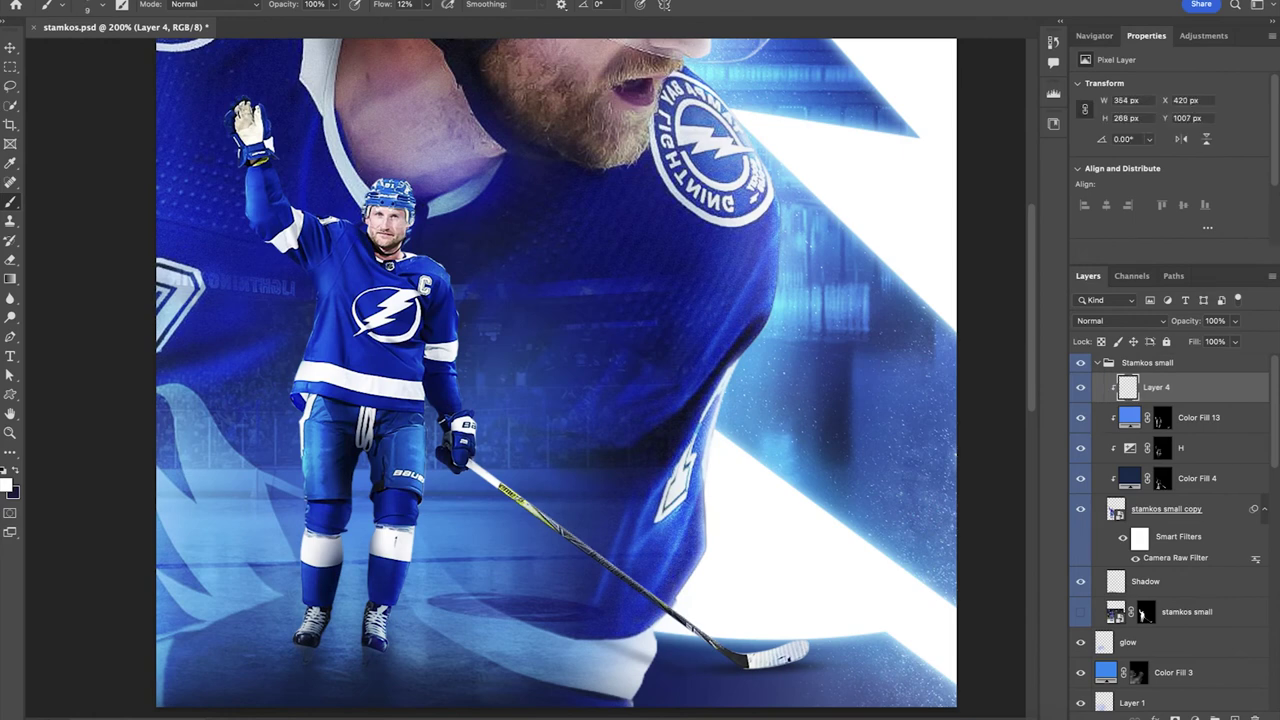
Paint a thin white highlight along the small player's lowered sleeve and glove with a 9 px brush
left_click_drag(456, 380, 577, 479)
left_click_drag(577, 461, 577, 497)
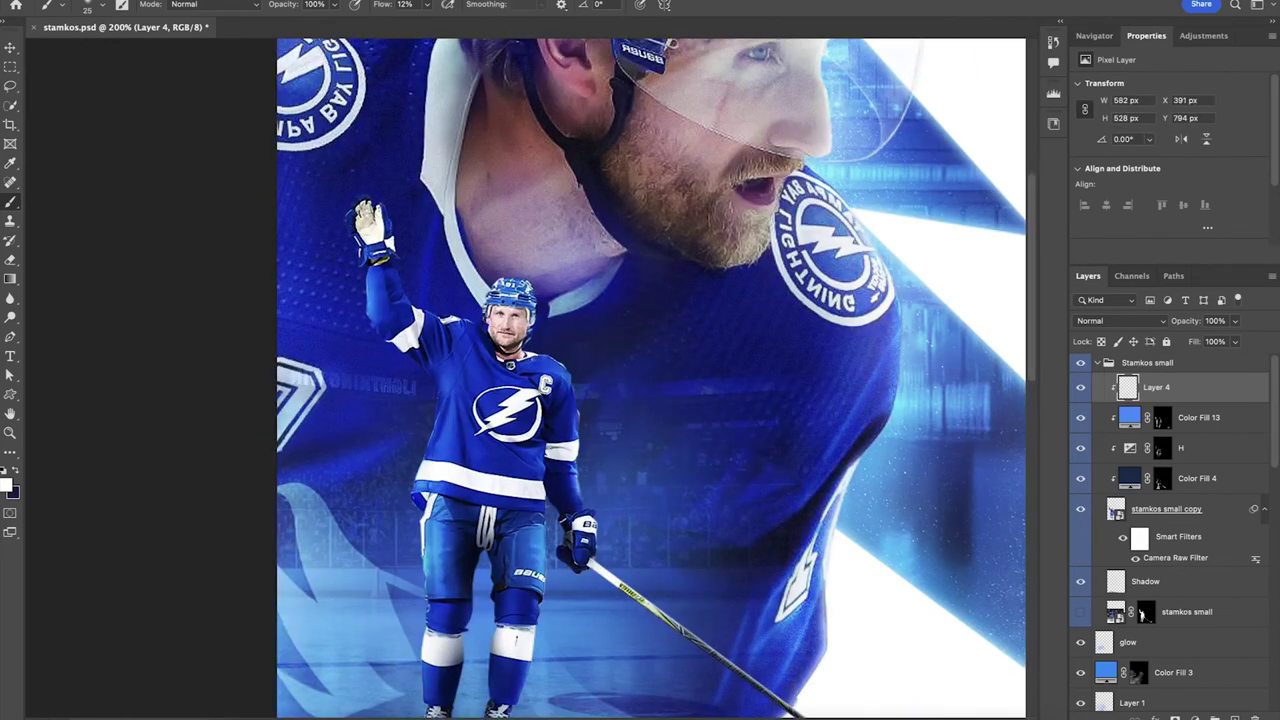
key("super+z")
key("super+plus")
key("bracketleft")
key("bracketleft")
key("bracketleft")
key("bracketleft")
left_click_drag(628, 549, 632, 607)
left_click_drag(632, 600, 630, 518)
left_click(1235, 717)
key("super+z")
Add a clipped light blue solid color fill above the small player's highlight layer and invert its mask
left_click(1195, 717)
left_click(1215, 425)
left_click(1078, 443)
left_click(927, 367)
left_click(1209, 356)
key("alt+super+g")
key("super+i")
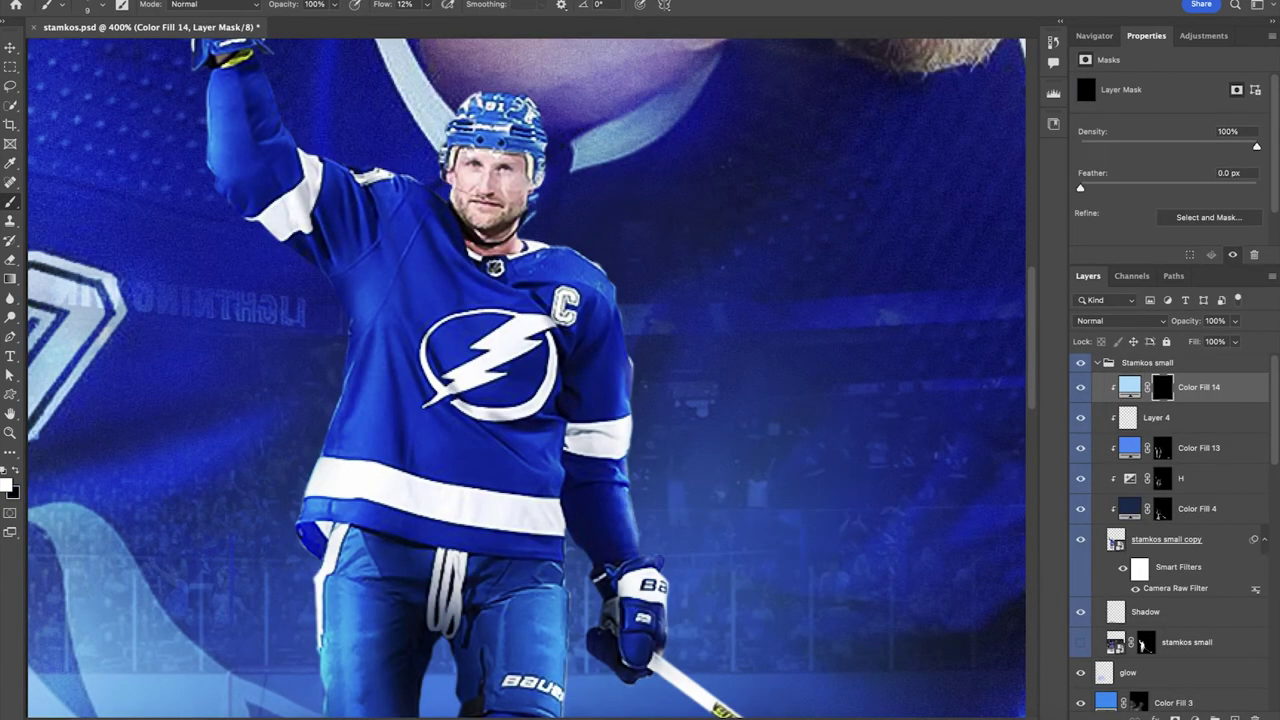
Brush the light blue fill along the small player's lowered upper arm and shoulder and shift Color Fill 14 to a bluer pale tone
left_click_drag(629, 363, 551, 247)
double_click(1130, 387)
left_click(1079, 436)
left_click(1209, 356)
left_click(1162, 387)
Mask back the highlight beside the small player's lowered forearm and enlarge the brush to 25 px for white painting
key("x")
left_click_drag(630, 533, 630, 515)
key("x")
scroll(526, 378, "down", 5)
key("bracketright")
key("bracketright")
key("bracketright")
key("bracketright")
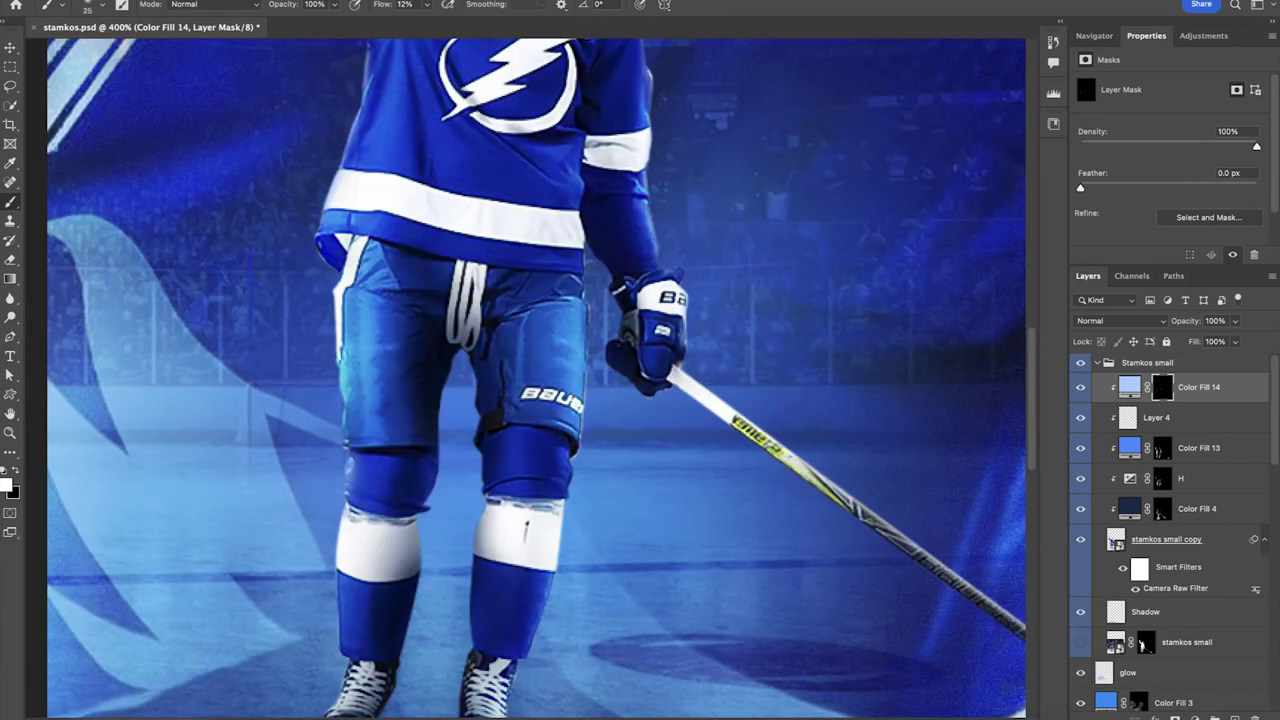
scroll(536, 378, "up", 4)
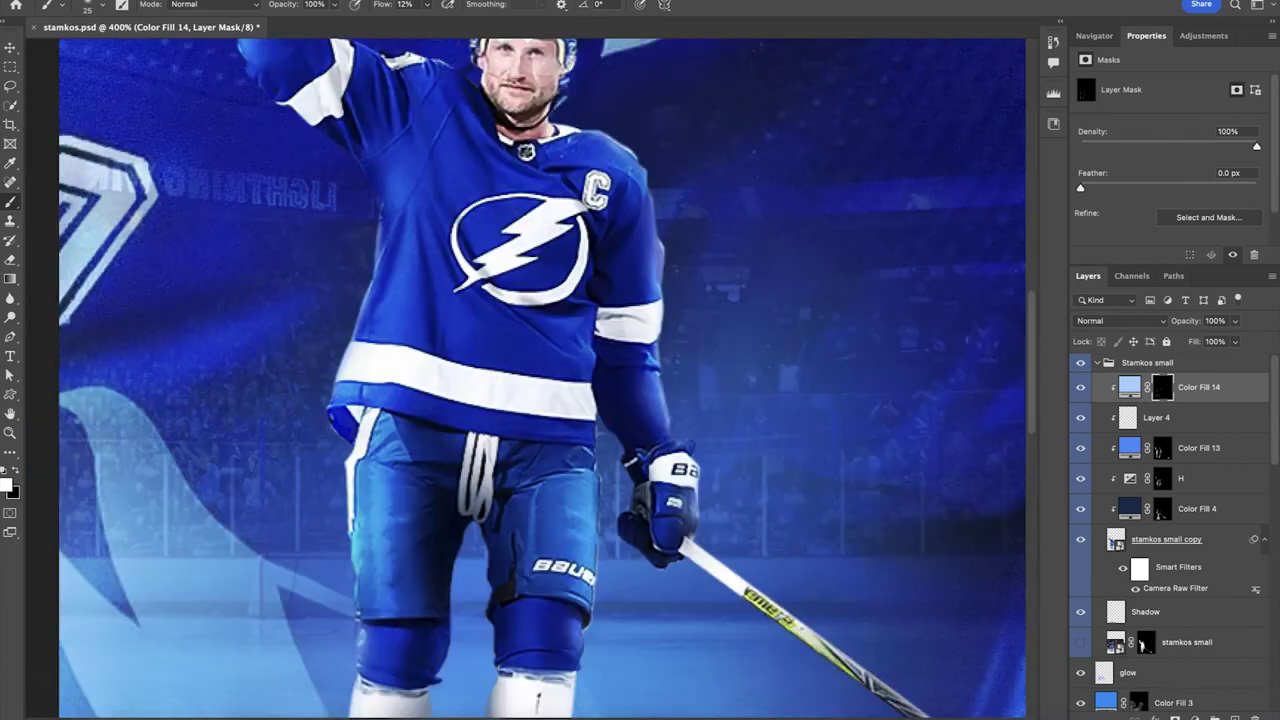
Blend the nebula-668783_1920 image in Screen mode, shift it over the poster's lower-left corner and place its layer beneath the Stamkos small group
key("ctrl+1")
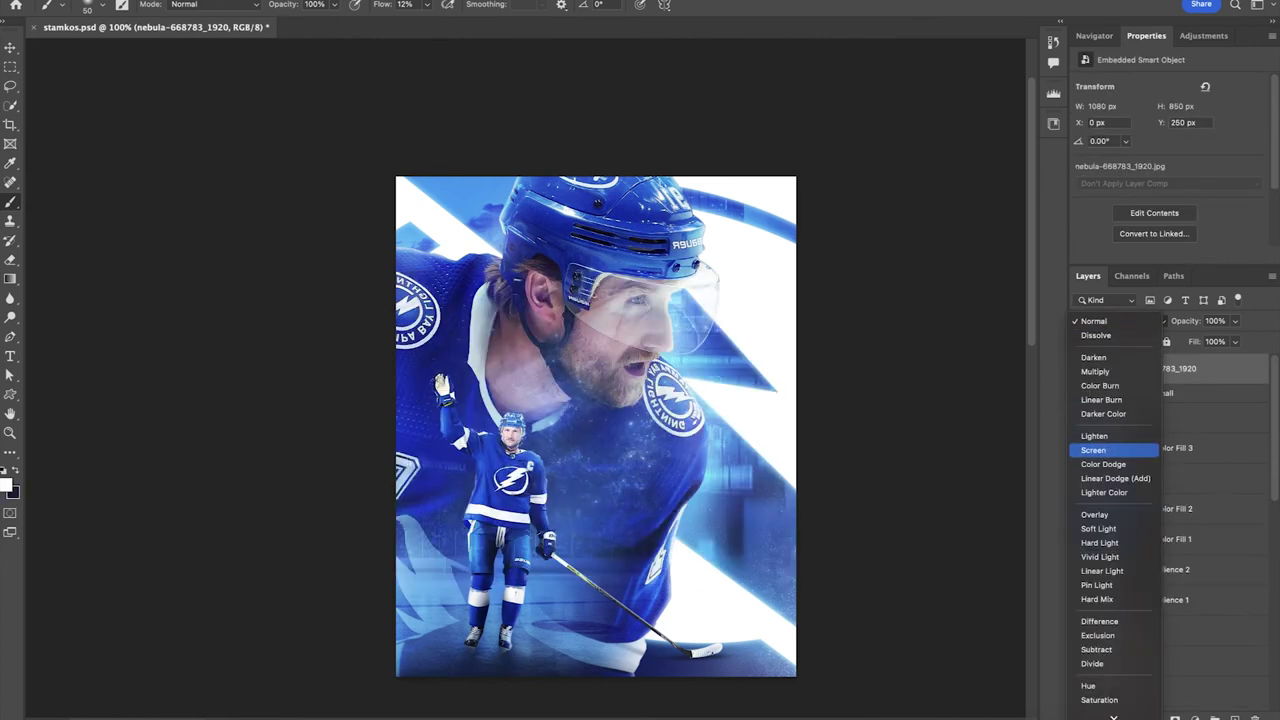
left_click(1120, 450)
key("ctrl+t")
left_click_drag(686, 386, 482, 531)
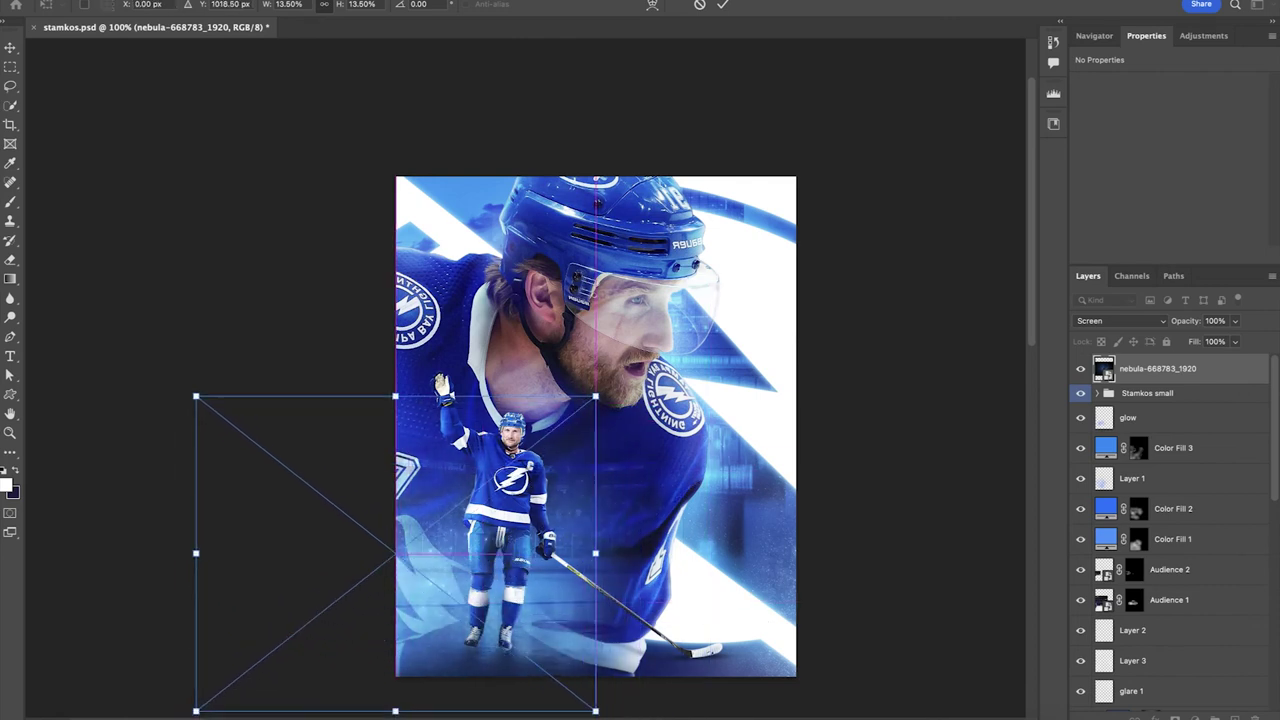
key("Return")
left_click_drag(1158, 369, 1158, 405)
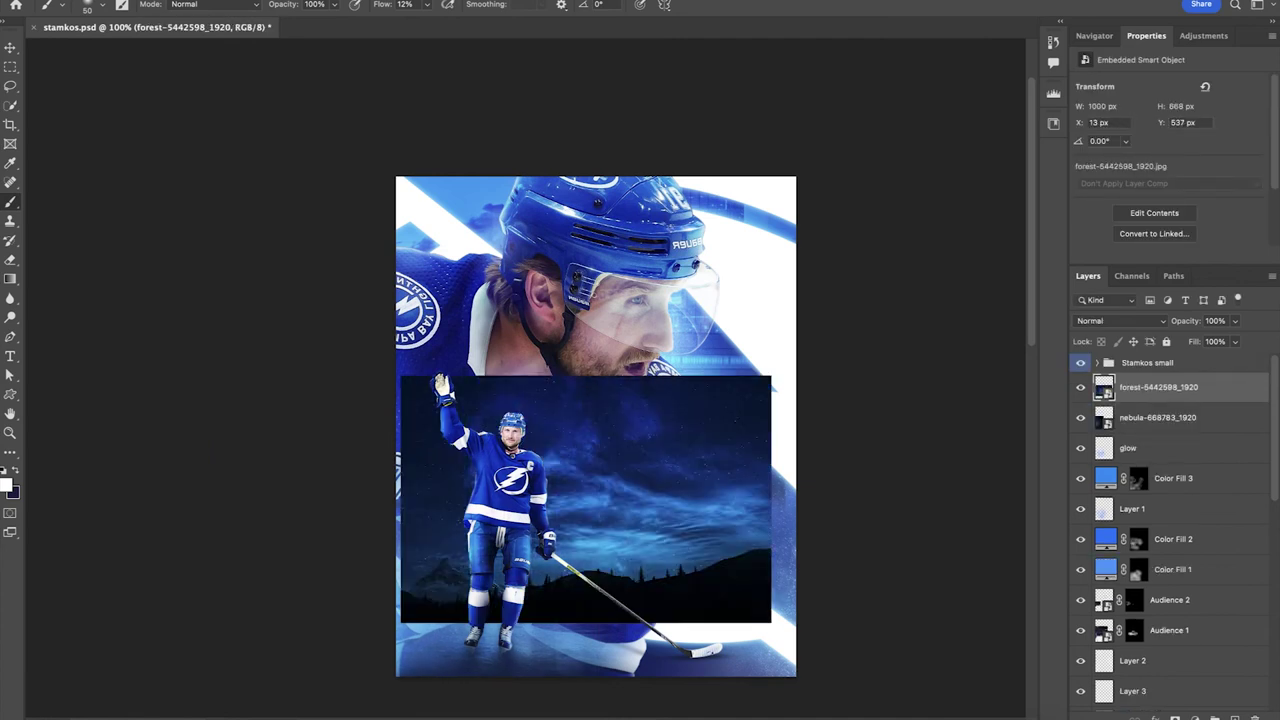
Set the forest-5442598_1920 image to Screen, scale it to 21.62% and shift it over the poster's lower-left area
left_click(1120, 320)
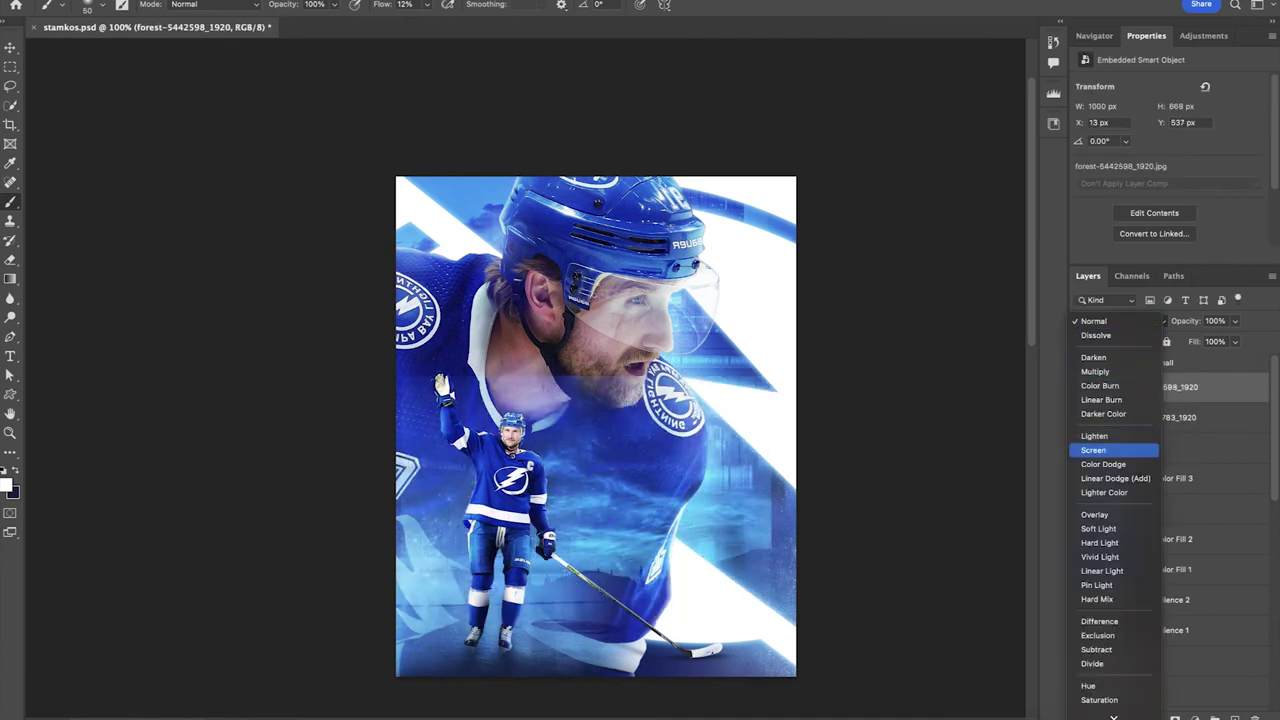
left_click(1107, 451)
key("ctrl+t")
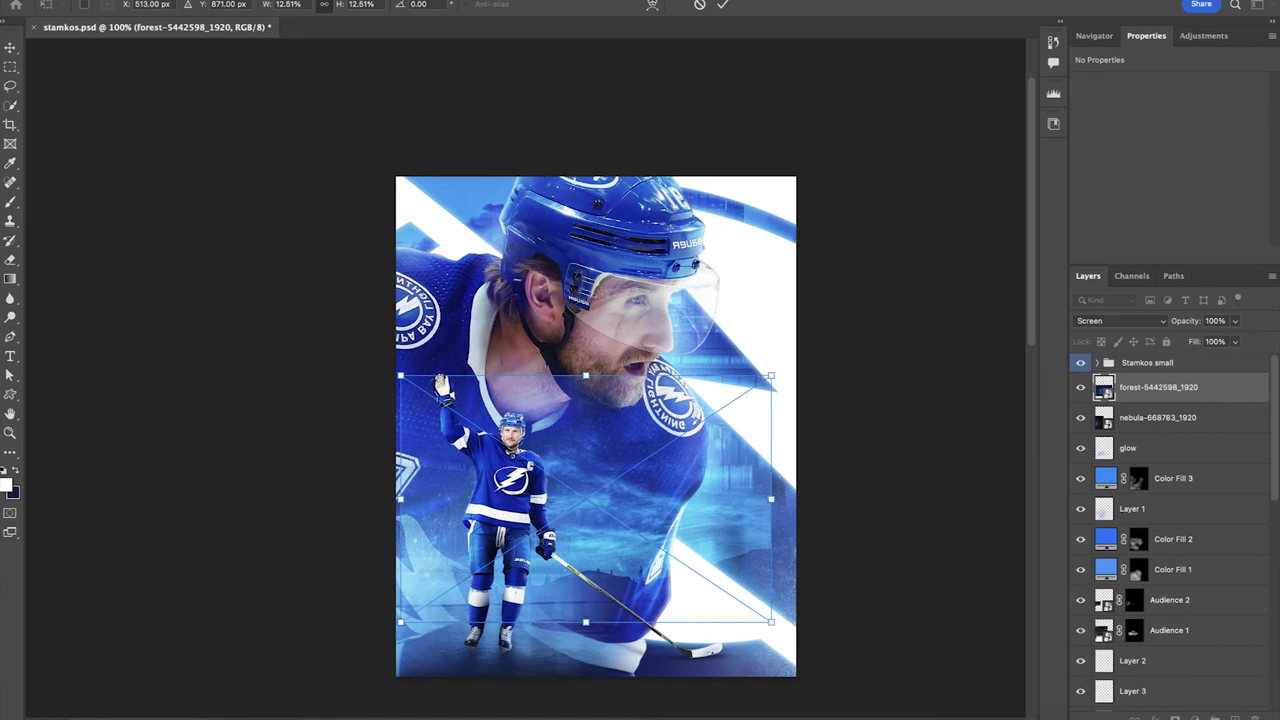
left_click_drag(771, 376, 866, 309)
left_click_drag(777, 452, 514, 511)
left_click_drag(321, 368, 286, 352)
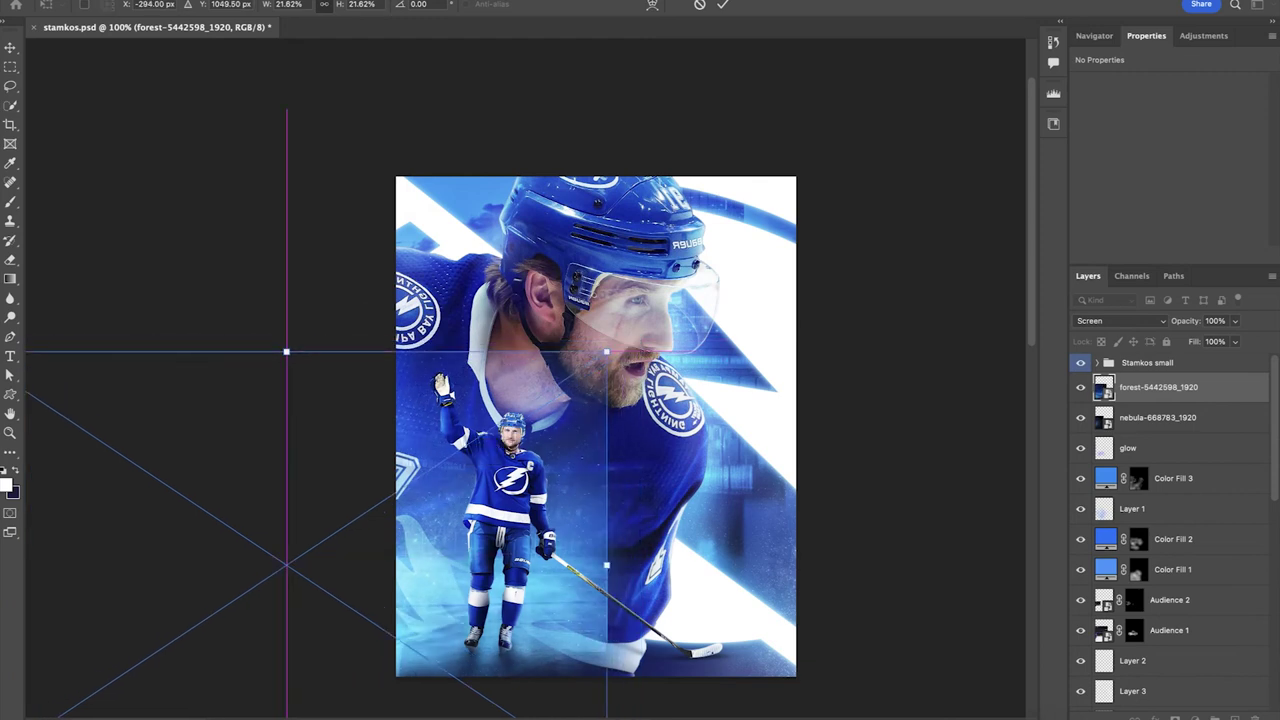
key("Return")
Add a mask to the forest layer and brush out its hard edges around the small player with a 175 px brush at 28% flow
key("b")
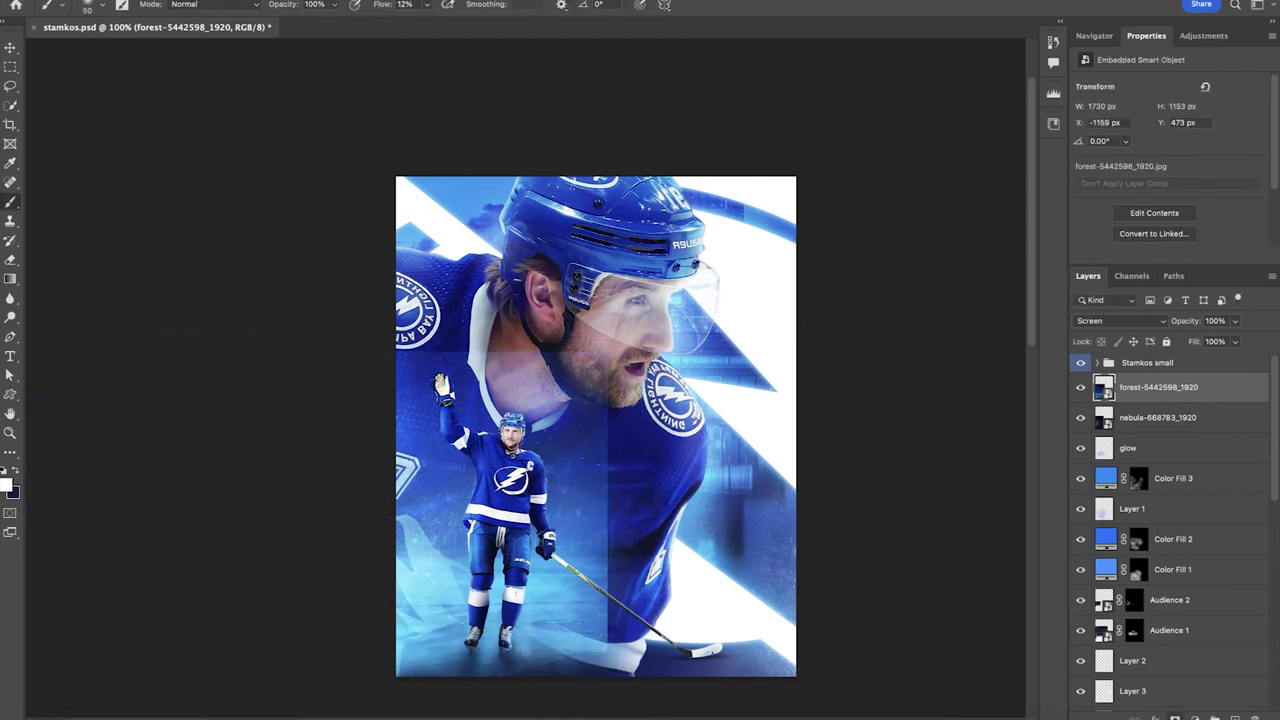
left_click(1175, 718)
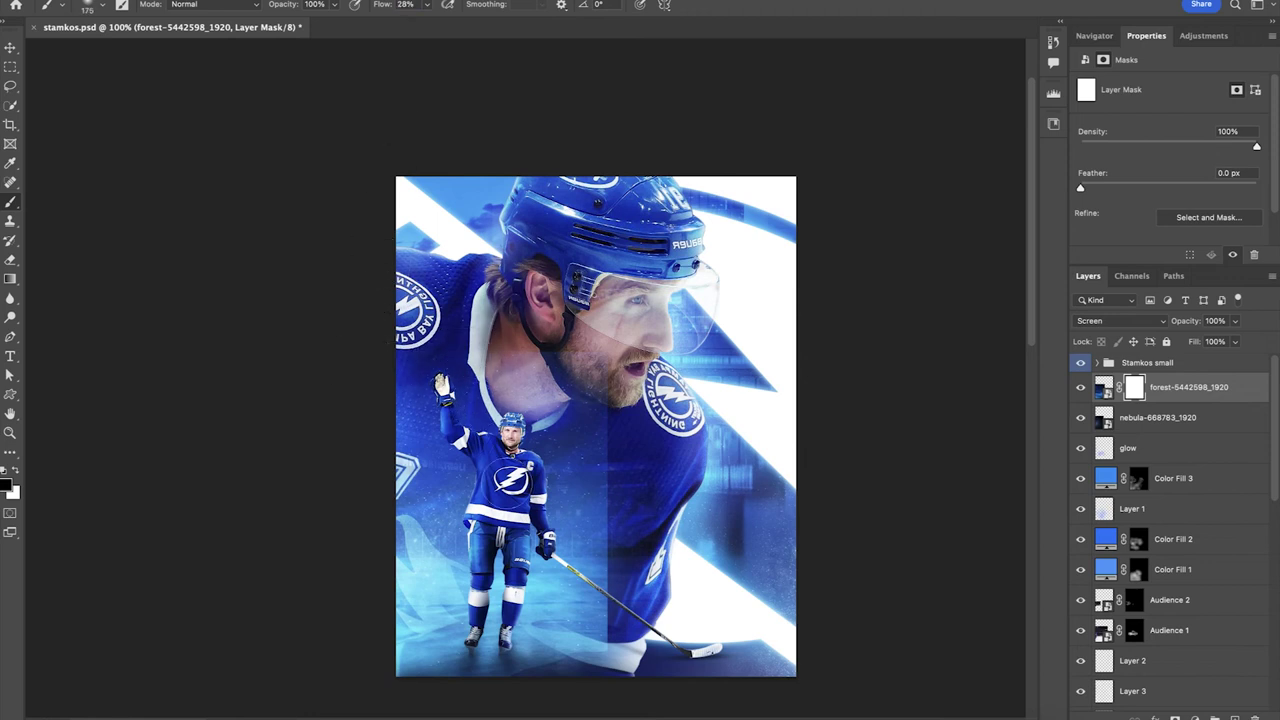
mouse_move(608, 450)
left_mouse_down()
mouse_move(619, 500)
mouse_move(605, 595)
mouse_move(545, 705)
mouse_move(592, 602)
mouse_move(620, 562)
left_mouse_up()
scroll(628, 598, "down", 1)
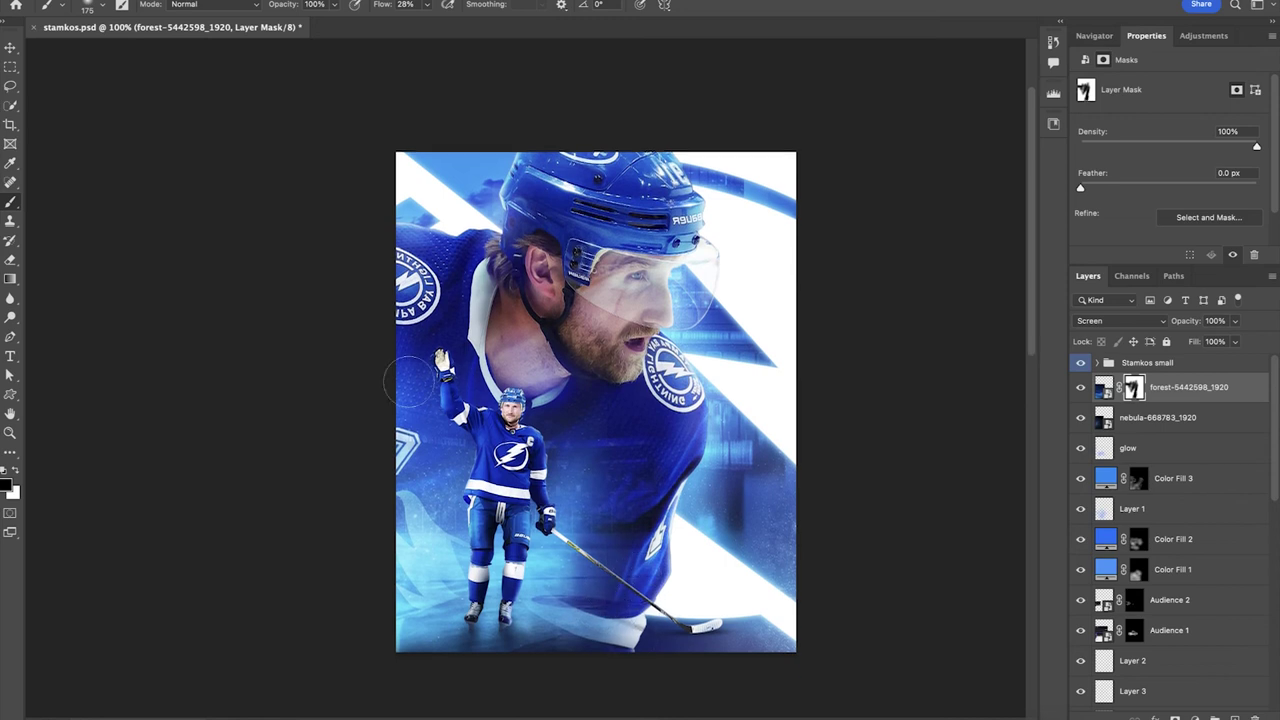
mouse_move(606, 408)
left_mouse_down()
mouse_move(595, 515)
mouse_move(556, 490)
mouse_move(538, 590)
left_mouse_up()
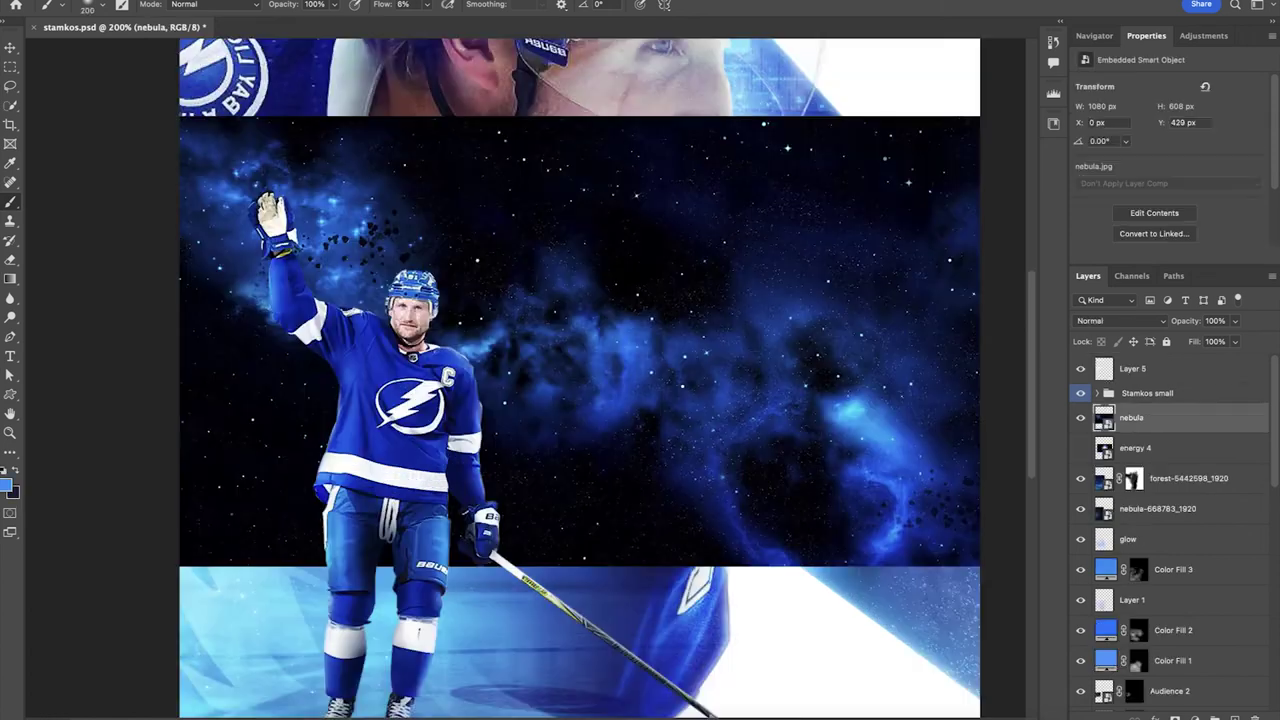
Set the nebula layer to Screen and move it down over the lower part of the poster, slightly past the left edge
left_click(1120, 320)
left_click(1103, 449)
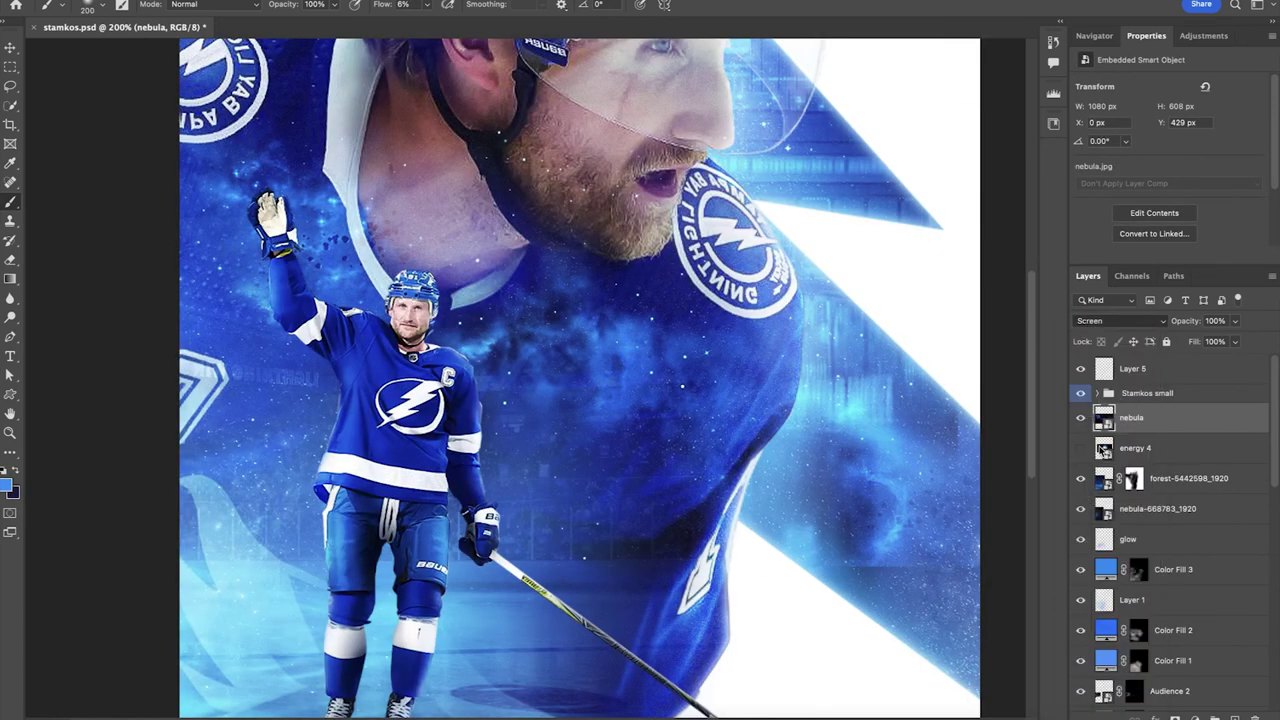
scroll(579, 378, "down", 2)
key("super+t")
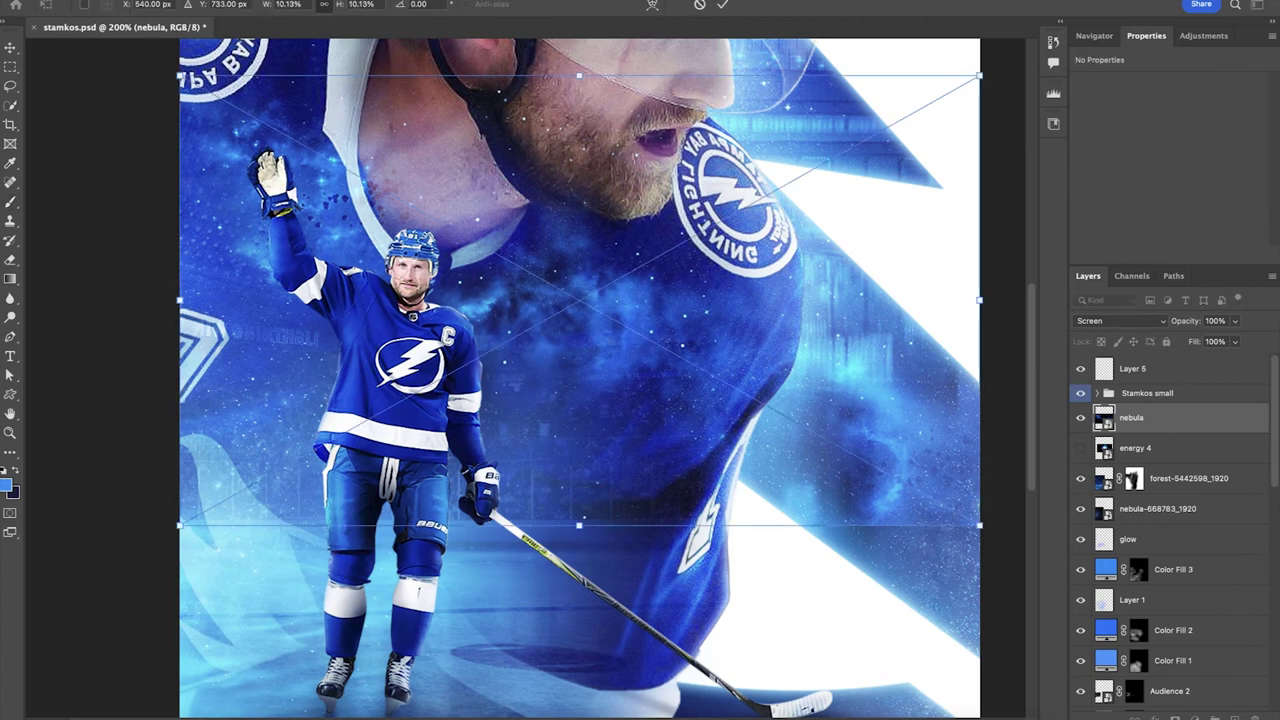
scroll(620, 264, "down", 4)
mouse_move(620, 264)
left_mouse_down()
mouse_move(517, 518)
mouse_move(448, 559)
mouse_move(391, 522)
mouse_move(378, 528)
mouse_move(498, 513)
mouse_move(521, 504)
mouse_move(522, 476)
mouse_move(586, 488)
mouse_move(602, 454)
left_mouse_up()
key("super+minus")
scroll(559, 518, "up", 4)
key("Return")
key("b")
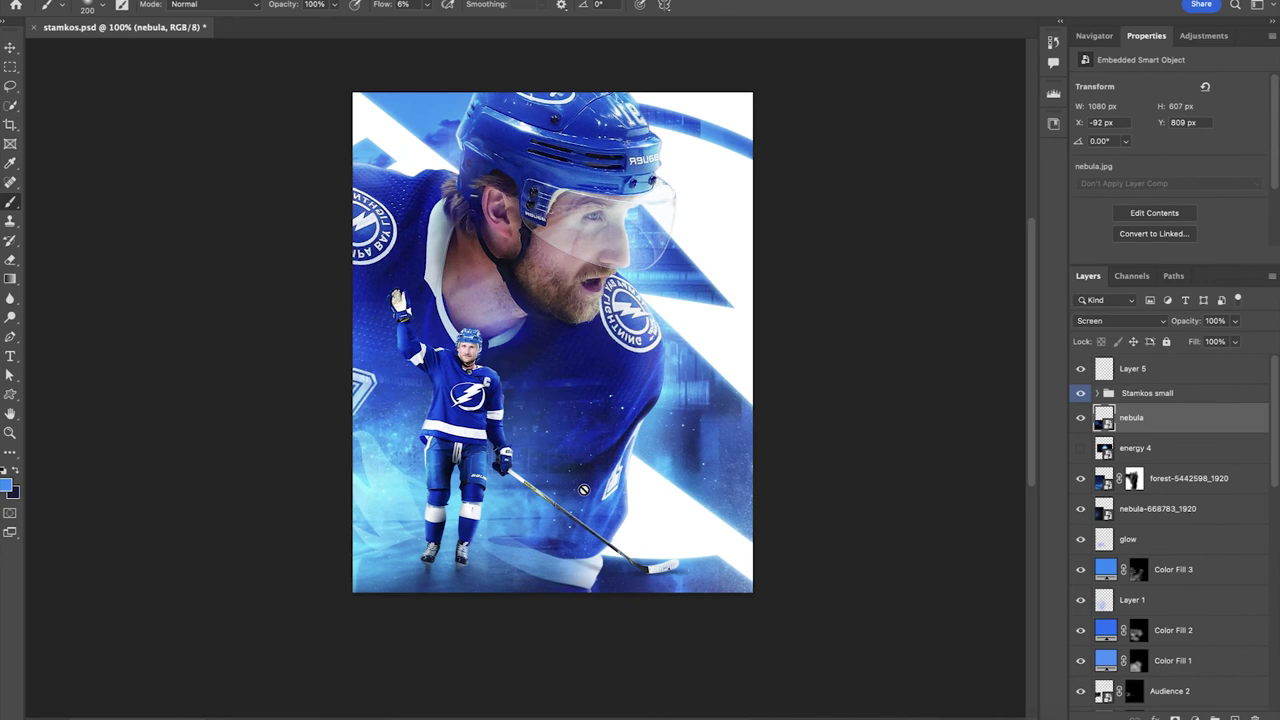
Duplicate the nebula layer, rotate the copy 18.12° and shift it up and left across the large player's jersey
key("ctrl+j")
key("ctrl+t")
left_click_drag(543, 520, 391, 397)
mouse_move(591, 351)
left_mouse_down()
mouse_move(578, 300)
mouse_move(565, 405)
left_mouse_up()
left_click_drag(532, 416, 534, 389)
key("Return")
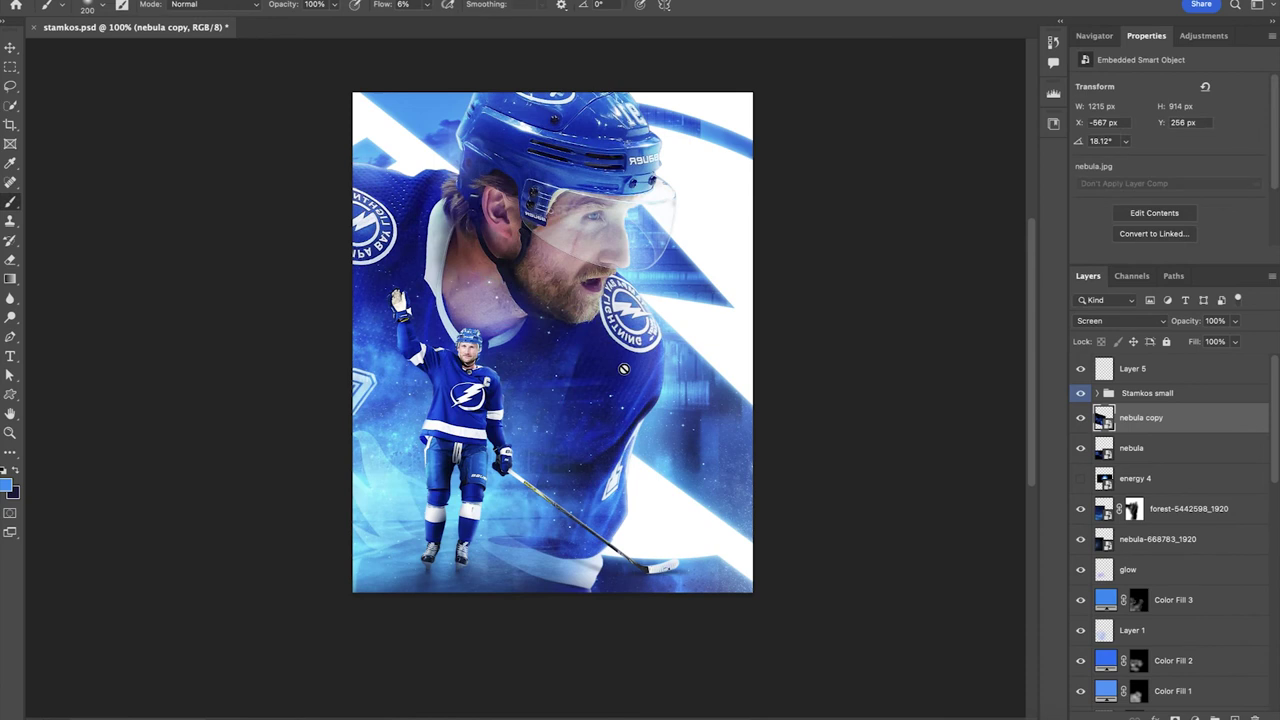
Add a mask to the nebula copy and brush away its stars below the large player's chin with a 200 px brush
left_click(1175, 717)
mouse_move(590, 400)
left_mouse_down()
mouse_move(567, 393)
mouse_move(559, 419)
mouse_move(574, 334)
left_mouse_up()
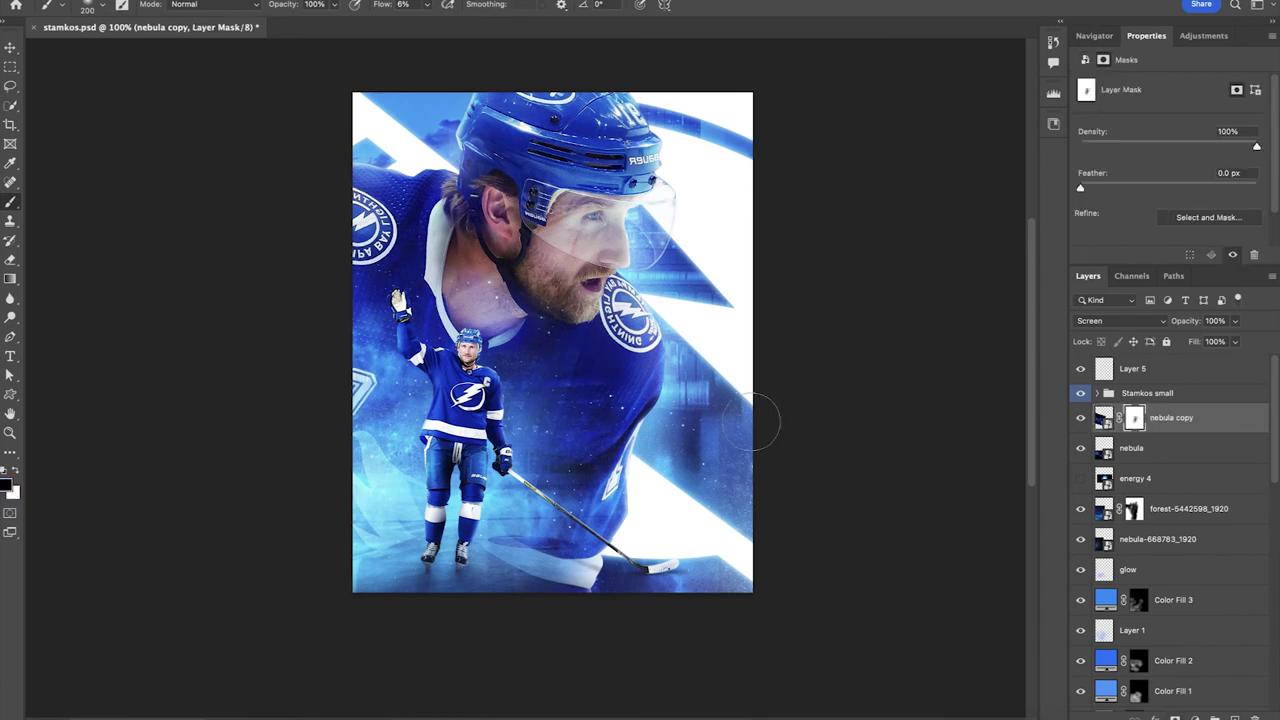
scroll(752, 425, "up", 3)
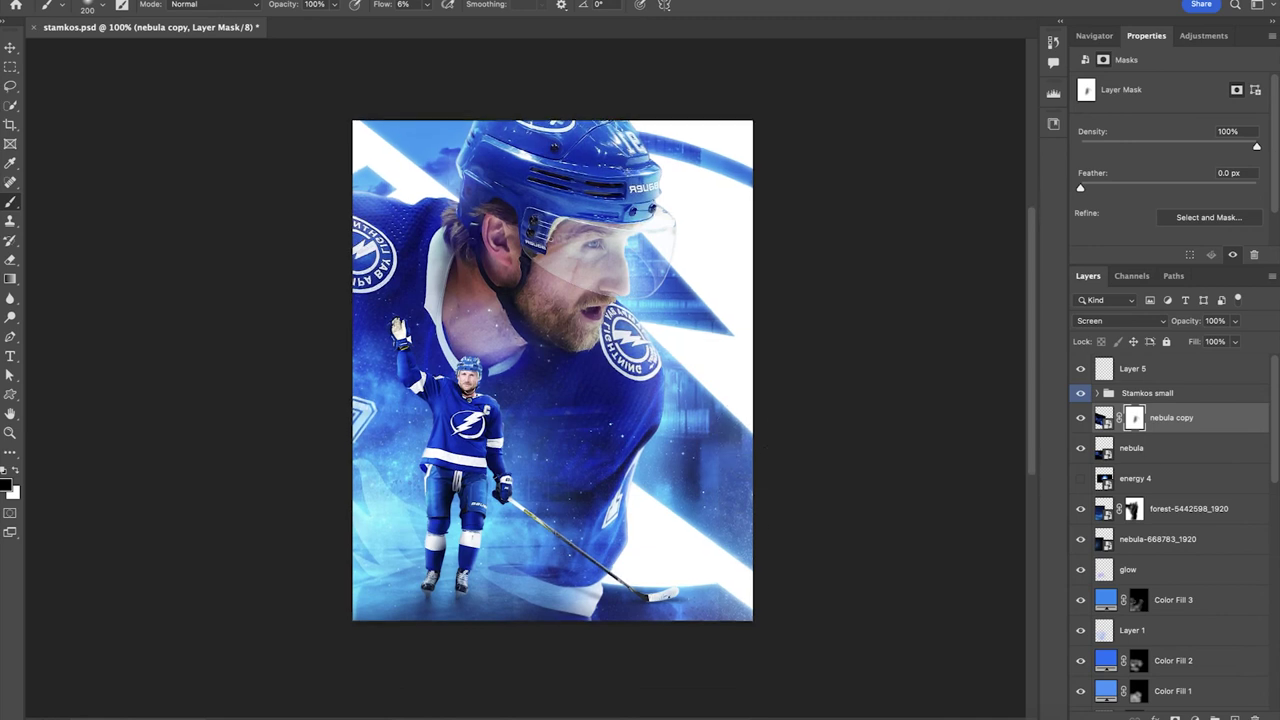
Show the energy 4 layer and set its blend mode to Screen
left_click(1080, 478)
left_click(1135, 478)
left_click(1120, 320)
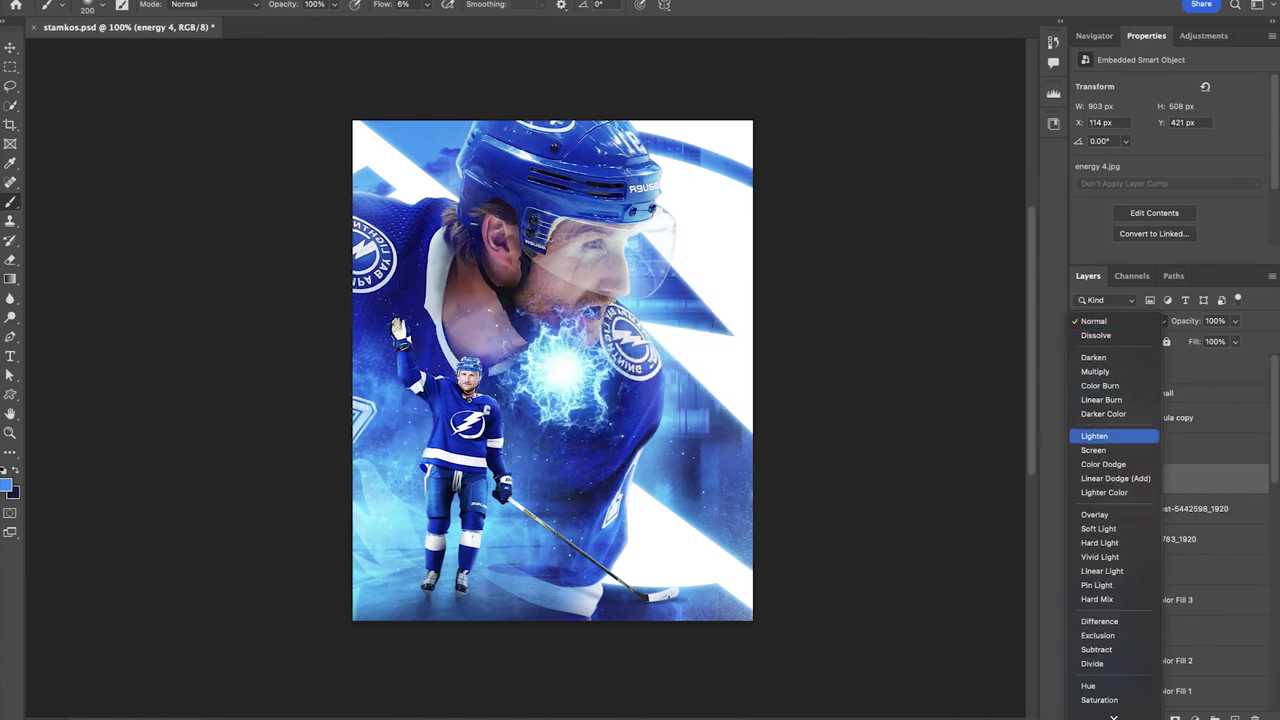
left_click(1093, 450)
Move the energy 4 burst to the poster's lower-left edge beside the small player's legs
key("ctrl+plus")
key("ctrl+t")
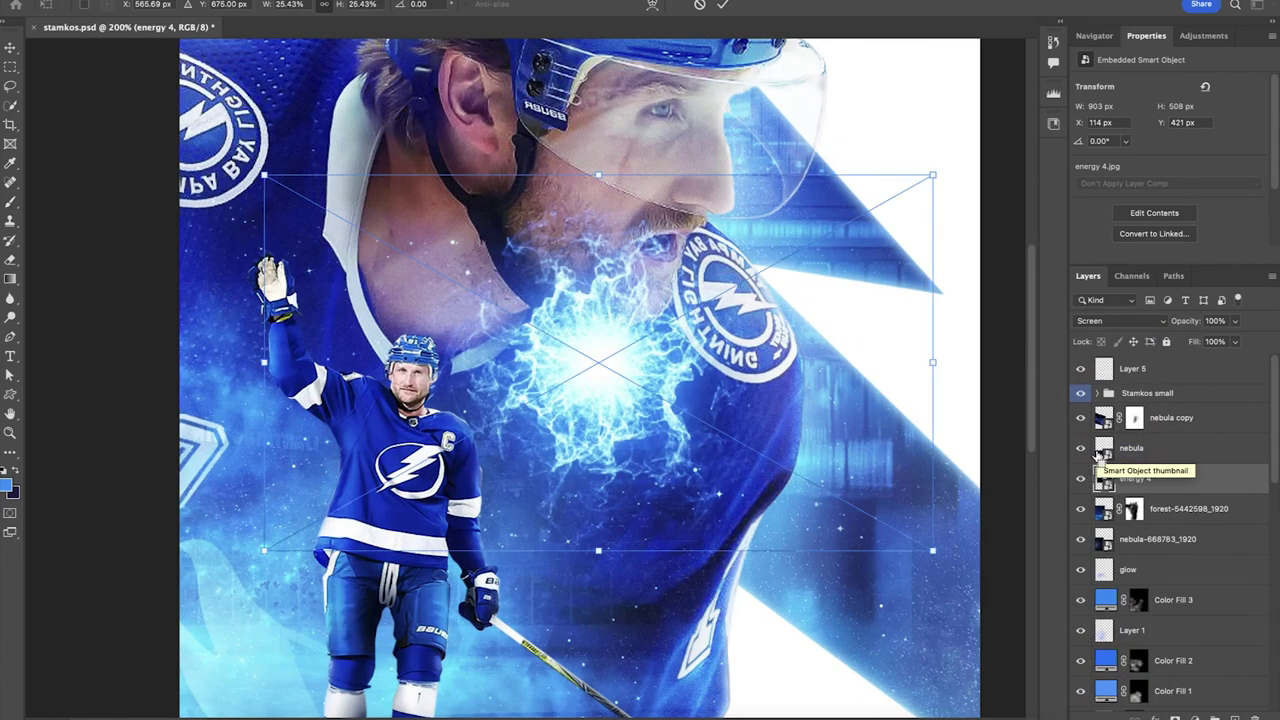
left_click_drag(567, 358, 262, 294)
left_click_drag(340, 336, 292, 396)
key("ctrl+minus")
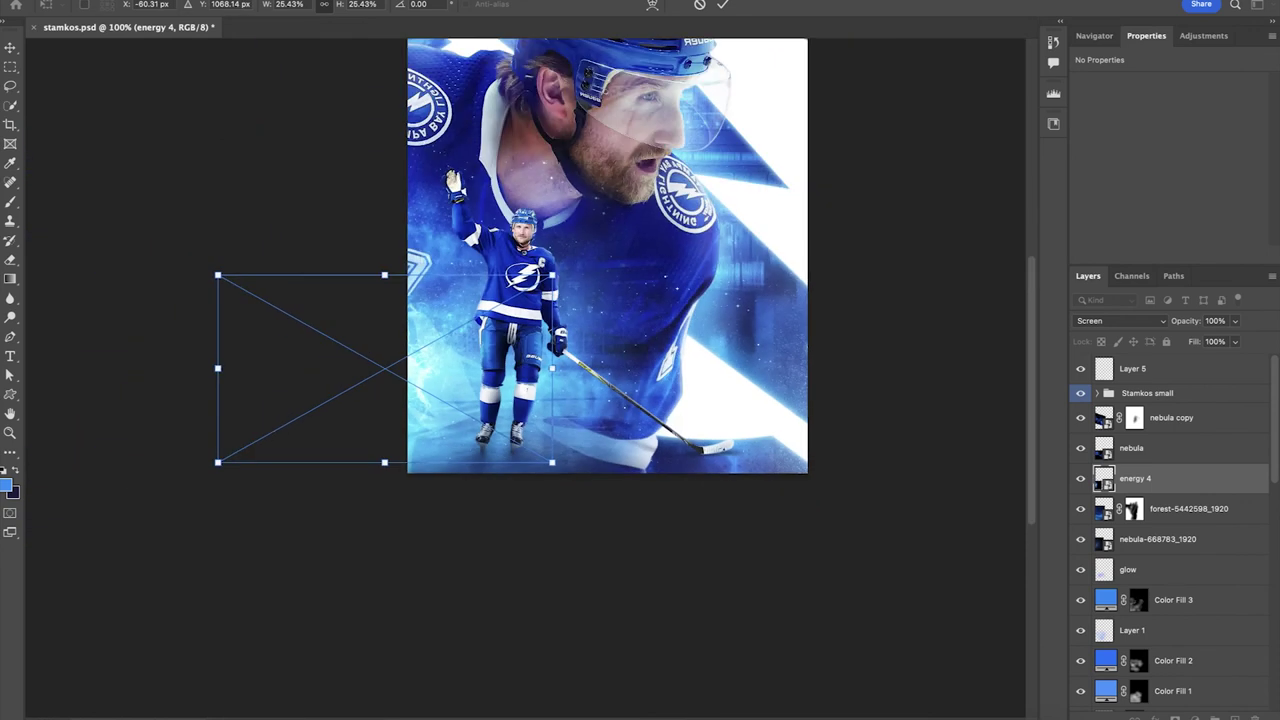
key("Return")
key("b")
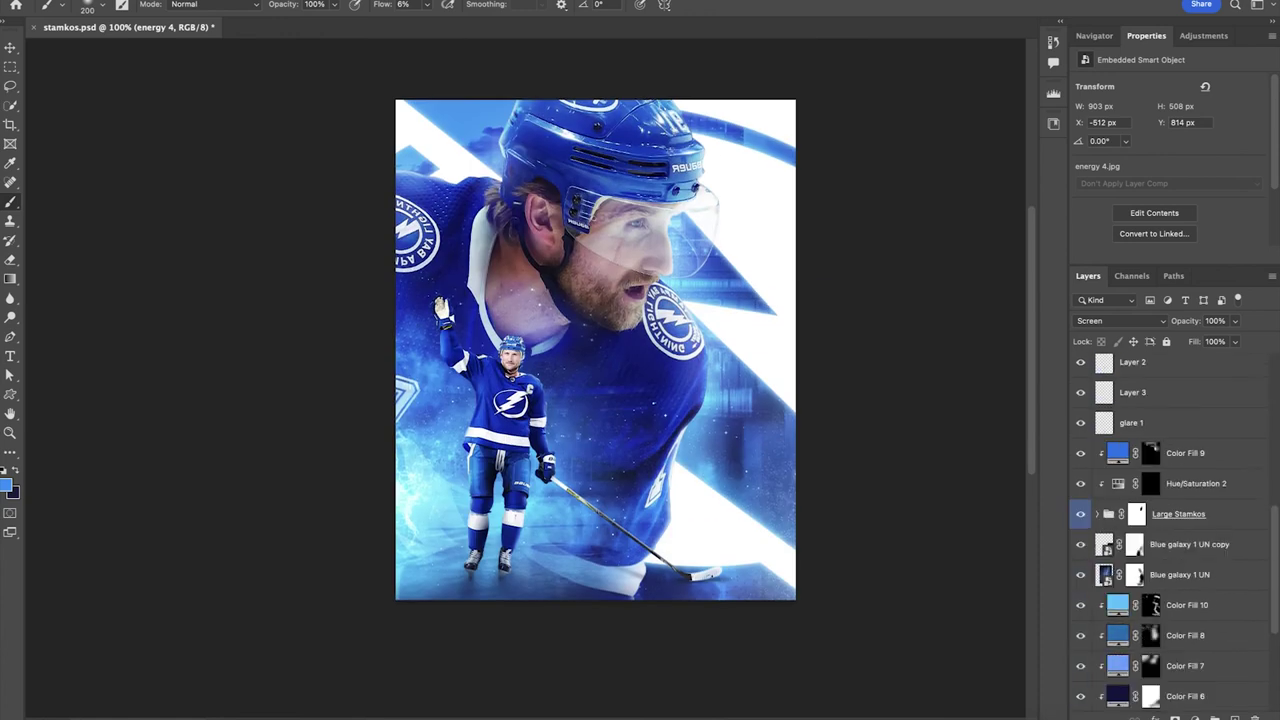
Pick a light cyan and set the clipped Layer 6 above the small player's adjustments to Linear Dodge (Add)
left_click(1150, 453)
left_click(416, 294)
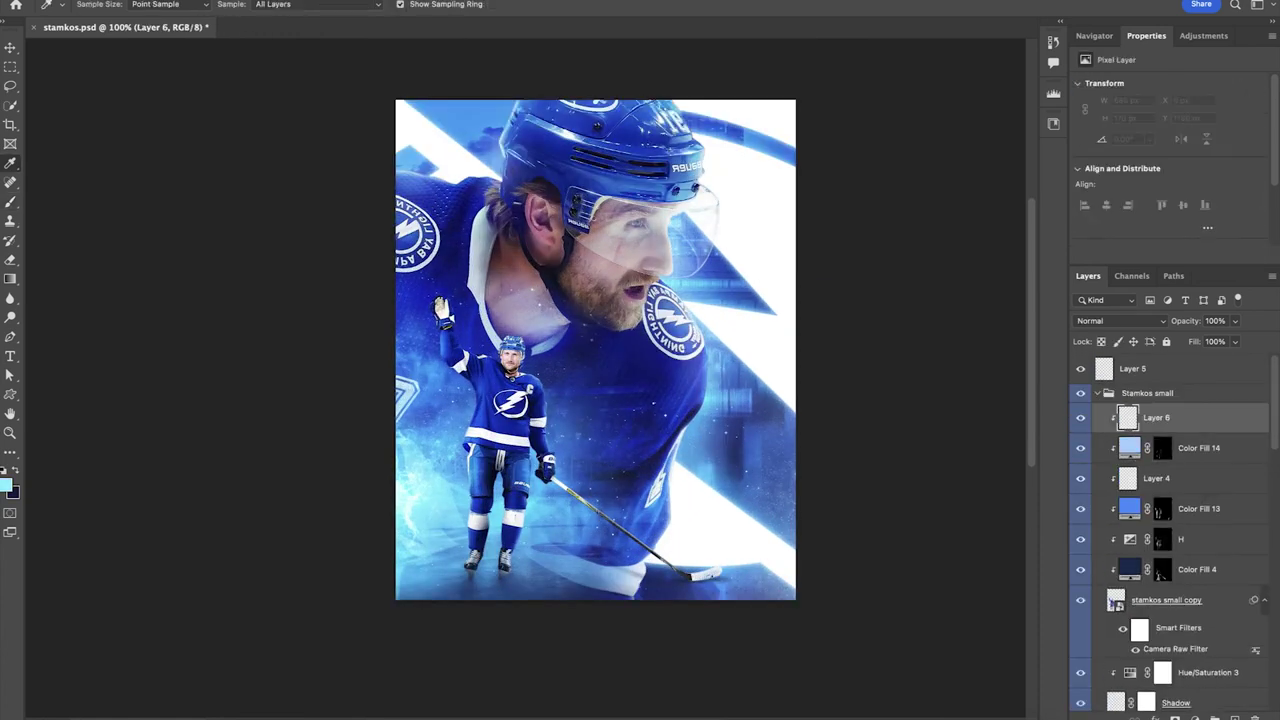
left_click(1120, 320)
left_click(1112, 334)
Paint a light cyan rim glow along the small player's legs and hip on Layer 6
key("ctrl+plus")
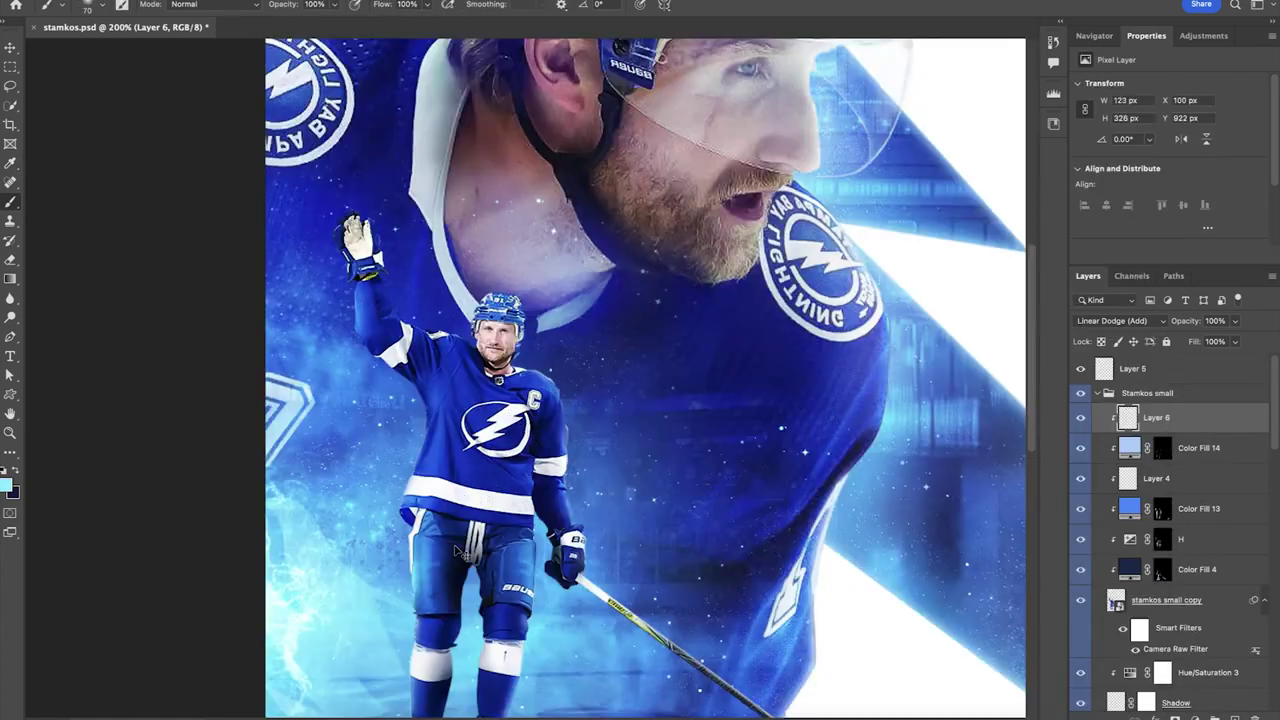
key("super+plus")
scroll(460, 552, "down", 5)
left_click_drag(515, 580, 507, 600)
scroll(507, 590, "up", 3)
left_click_drag(536, 174, 562, 212)
left_click_drag(555, 195, 565, 249)
left_click_drag(478, 128, 492, 138)
scroll(490, 140, "up", 2)
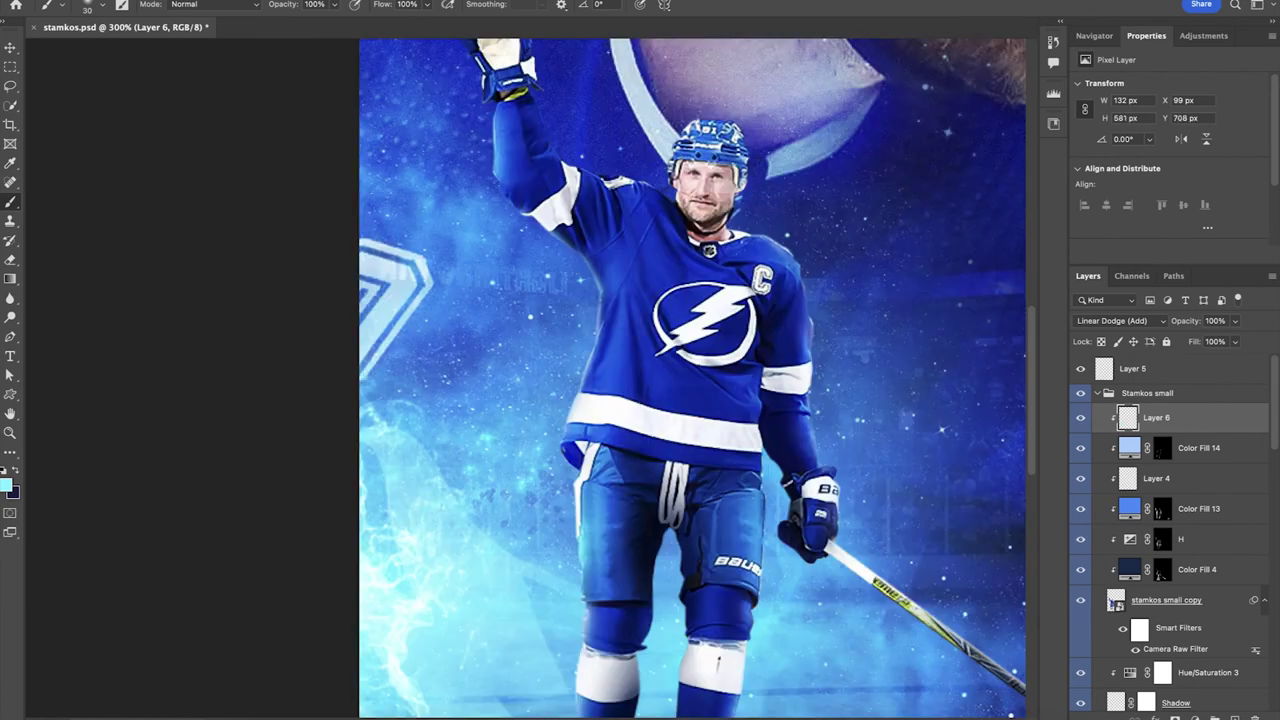
Brush the cyan rim glow down the left edge of the small player's jersey and under his raised sleeve
left_click_drag(606, 285, 600, 374)
key("[")
left_click_drag(612, 310, 610, 396)
key("super+minus")
key("super+minus")
key("super+minus")
key("super+plus")
key("super+plus")
key("[")
left_click_drag(517, 258, 577, 306)
key("]")
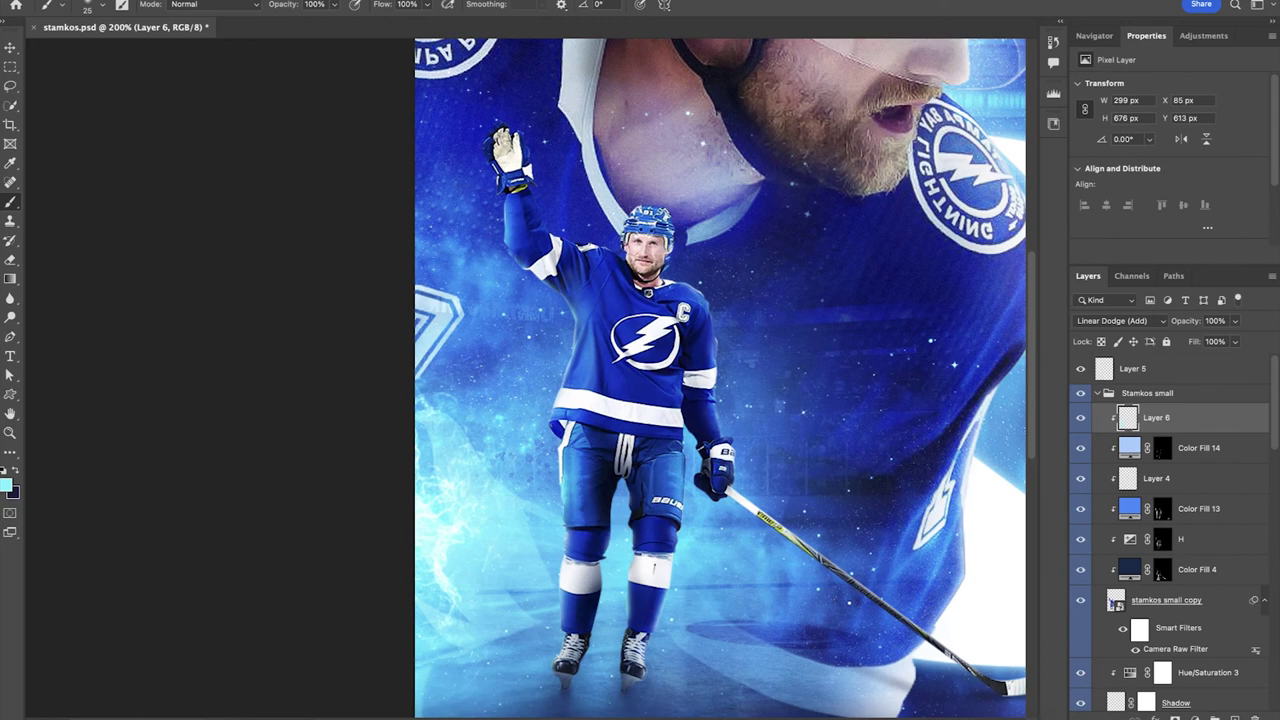
Extend the cyan rim glow to the small player's lowered arm and glove with a 20 px brush
key("super+plus")
key("super+plus")
scroll(527, 378, "down", 4)
key("[")
key("[")
key("[")
key("[")
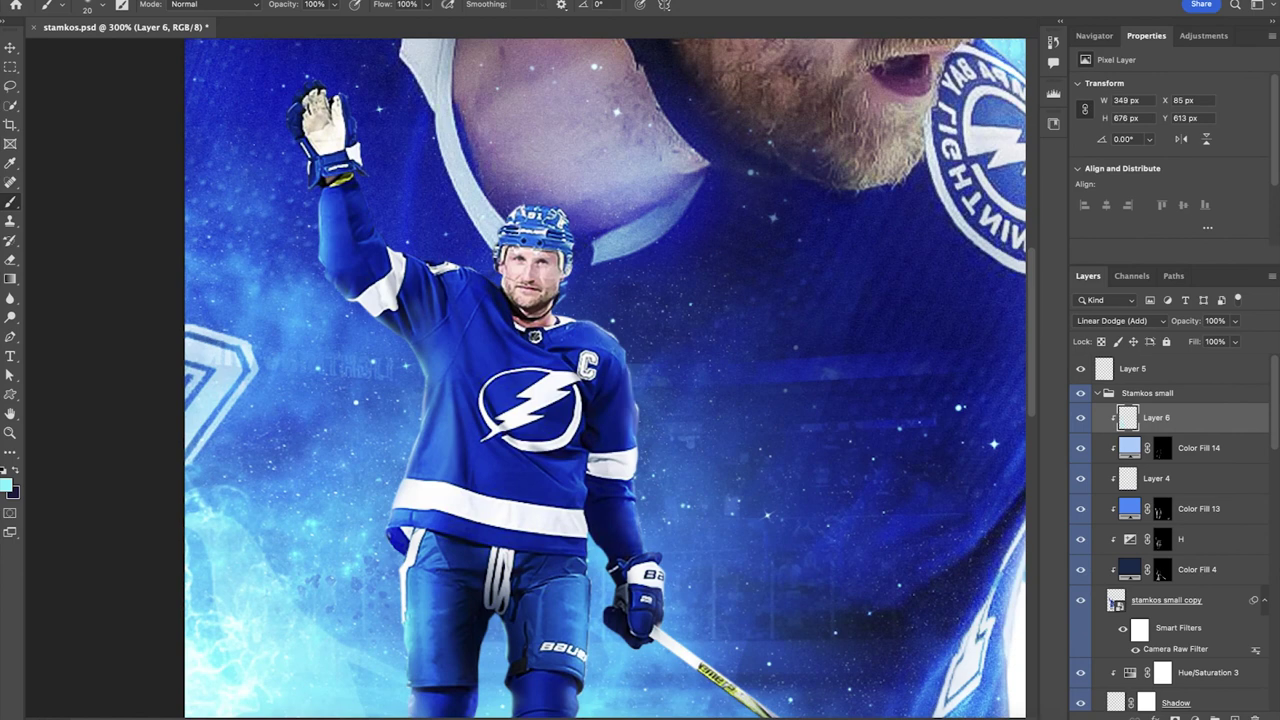
scroll(576, 464, "down", 5)
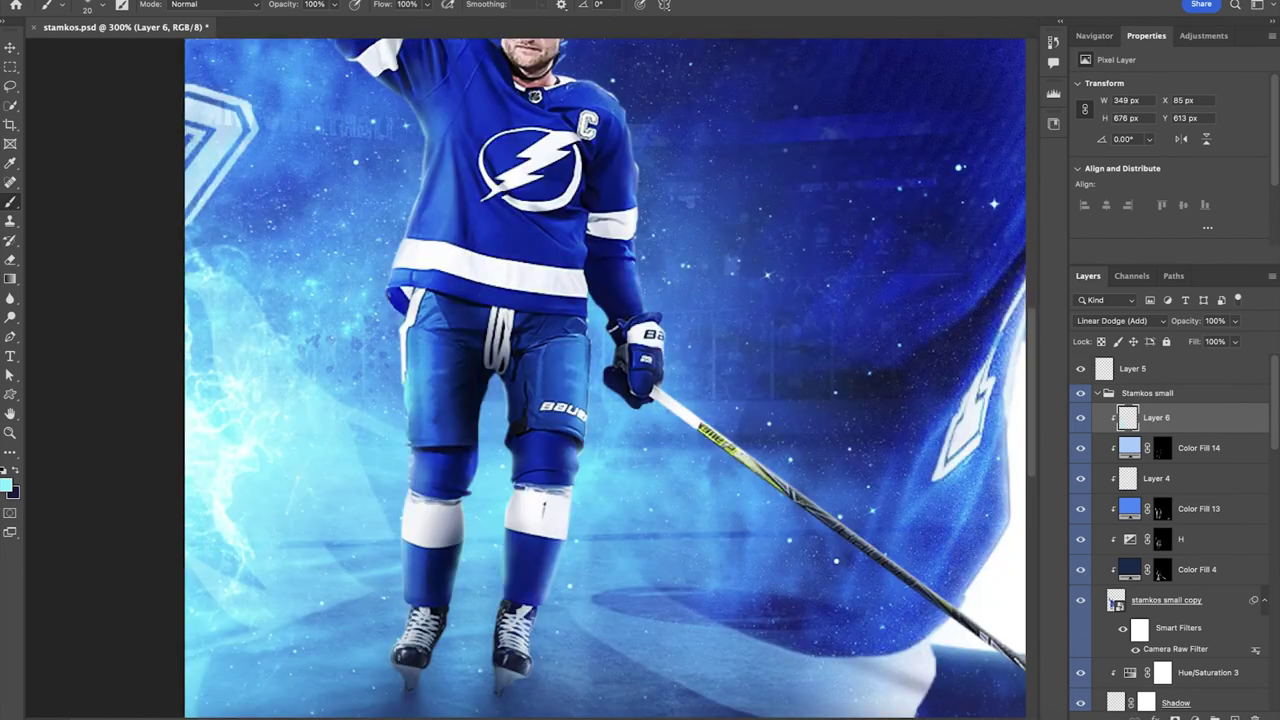
scroll(605, 378, "down", 4)
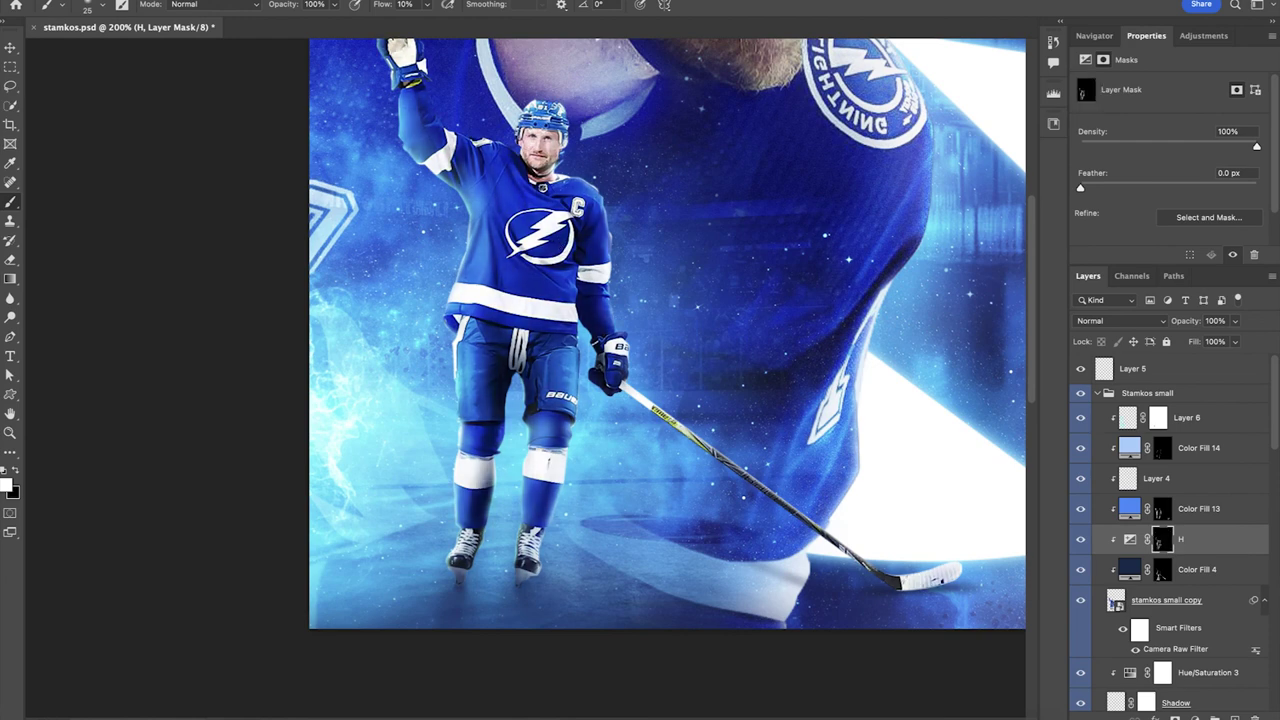
Duplicate the stamkos large copy layer and convert the duplicate to a smart object
scroll(667, 378, "up", 5)
key("super+minus")
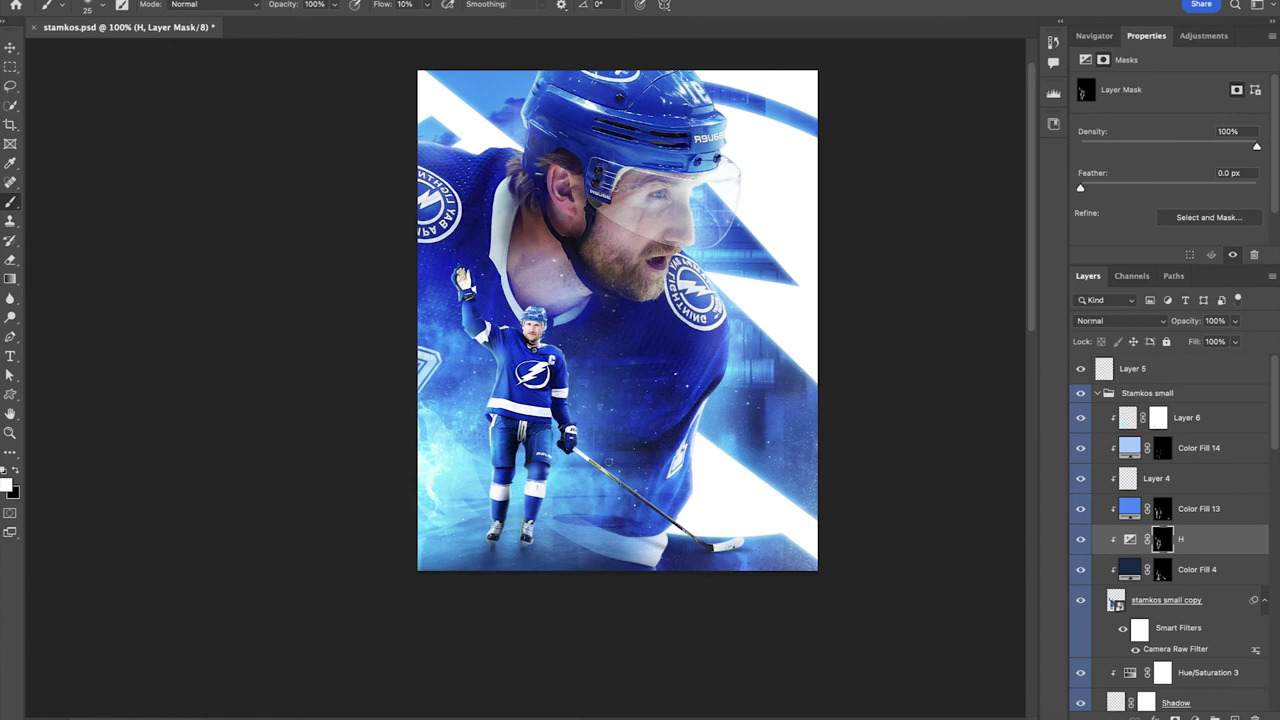
scroll(608, 462, "right", 3)
scroll(608, 462, "up", 2)
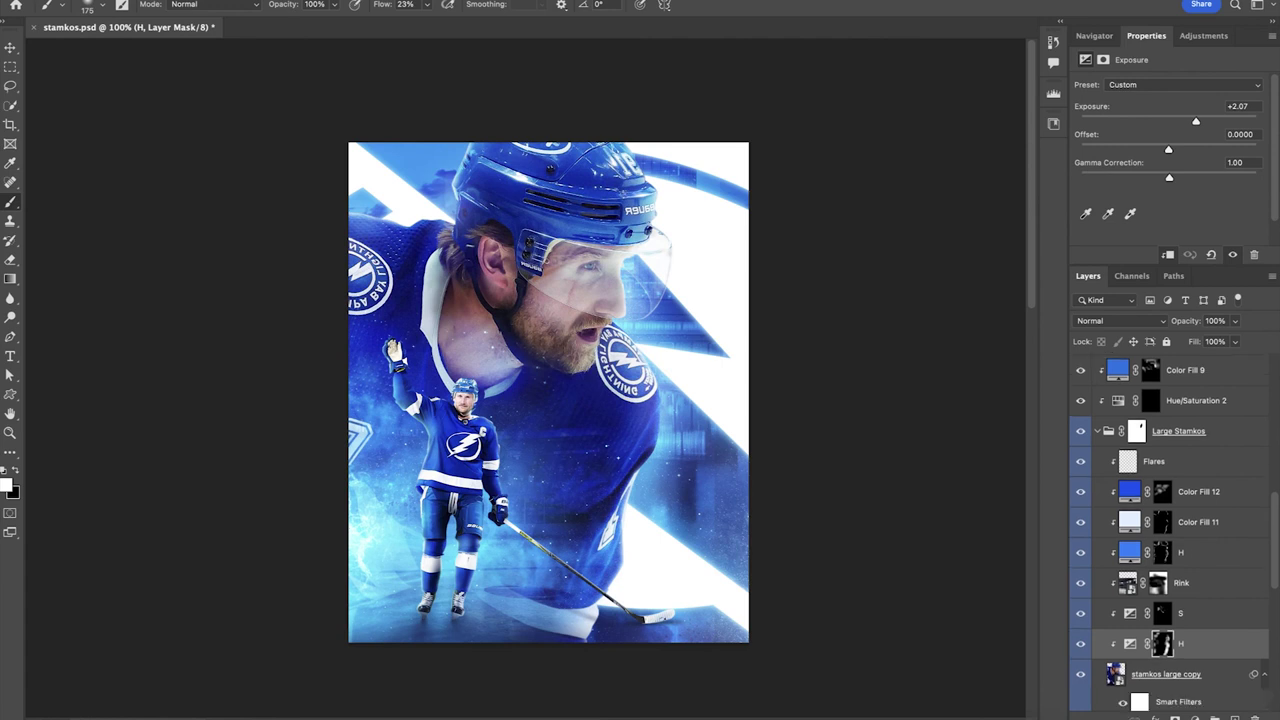
key("alt+bracketleft")
key("alt+bracketleft")
key("alt+bracketleft")
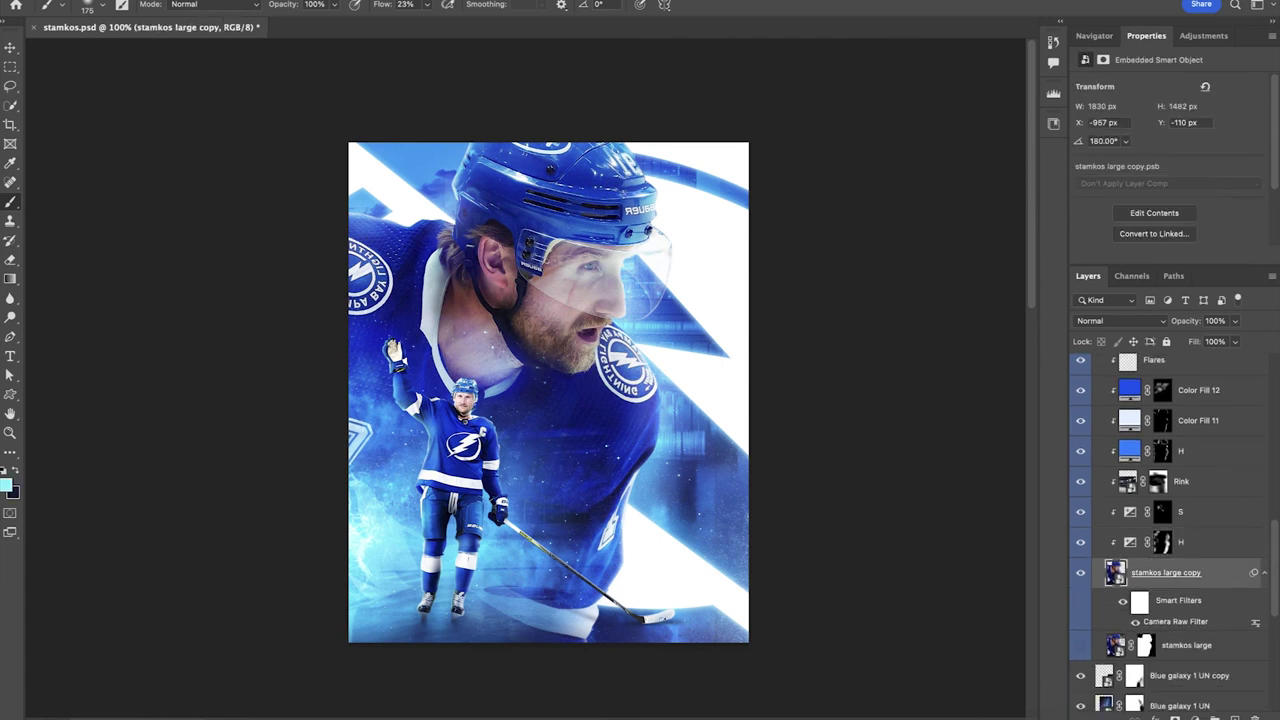
key("super+j")
right_click(1222, 576)
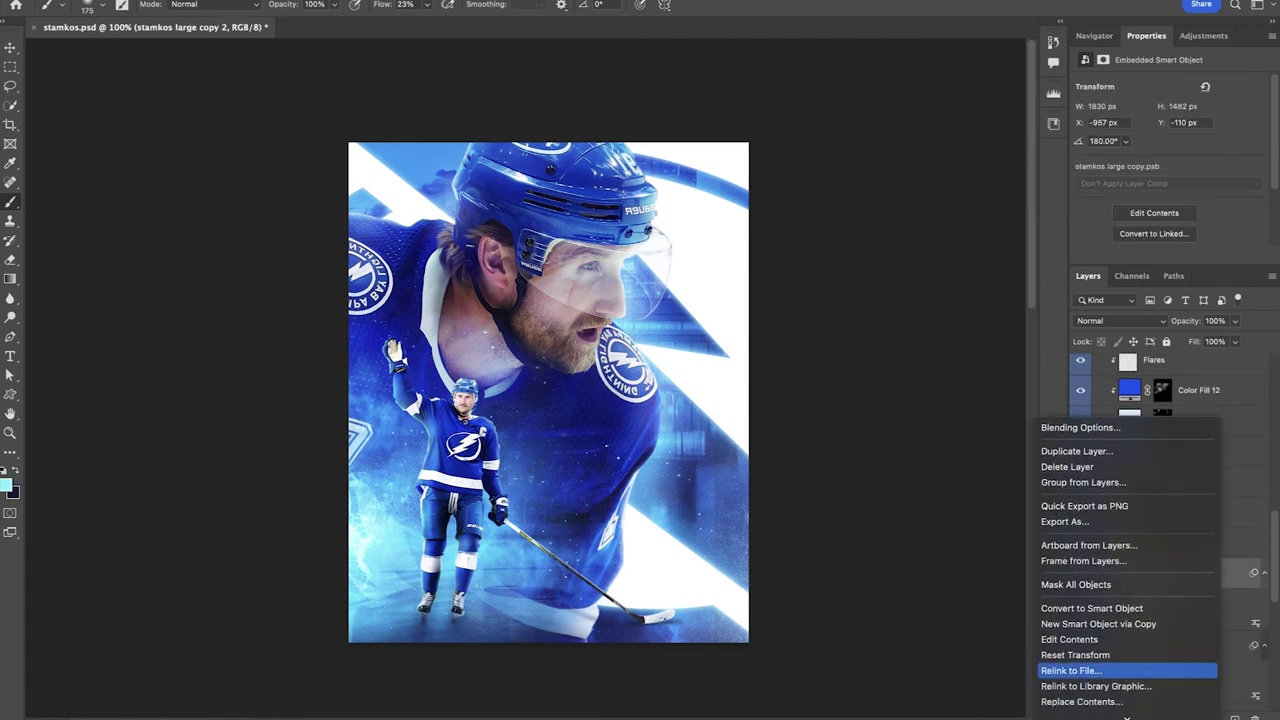
left_click(1131, 609)
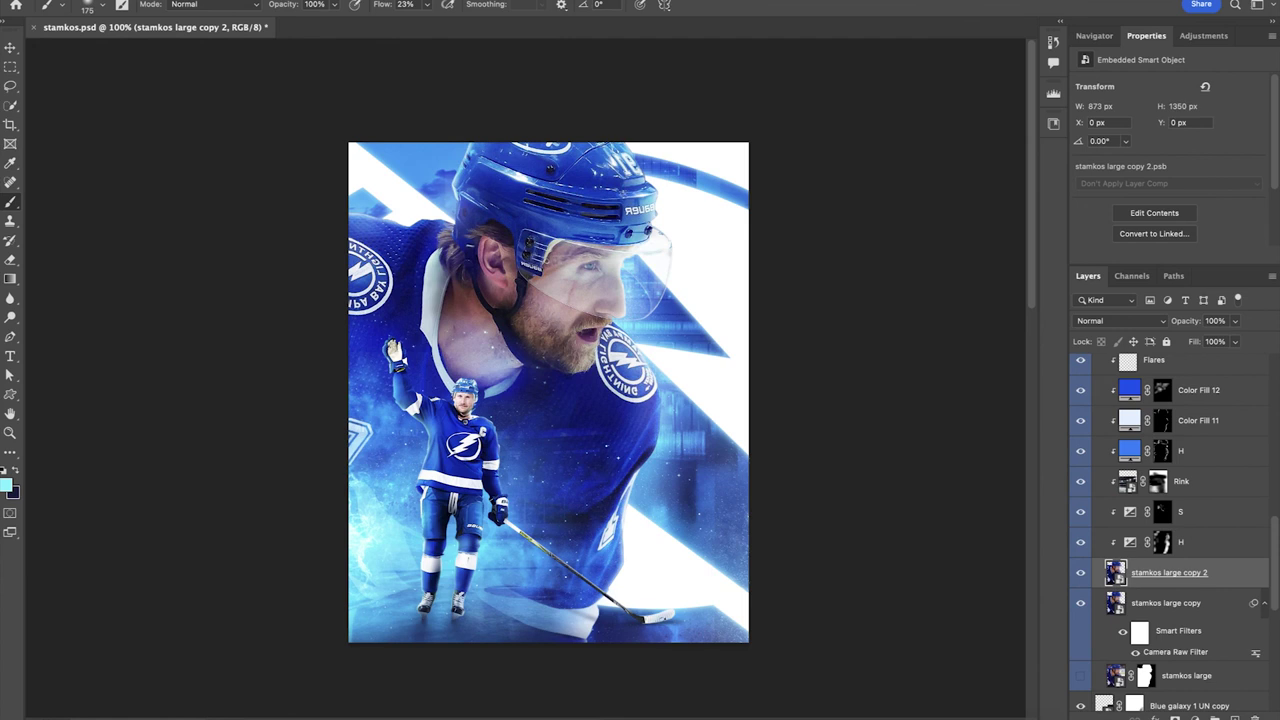
Apply a Motion Blur smart filter to stamkos large copy 2 and invert its filter mask to black
left_click(341, 1)
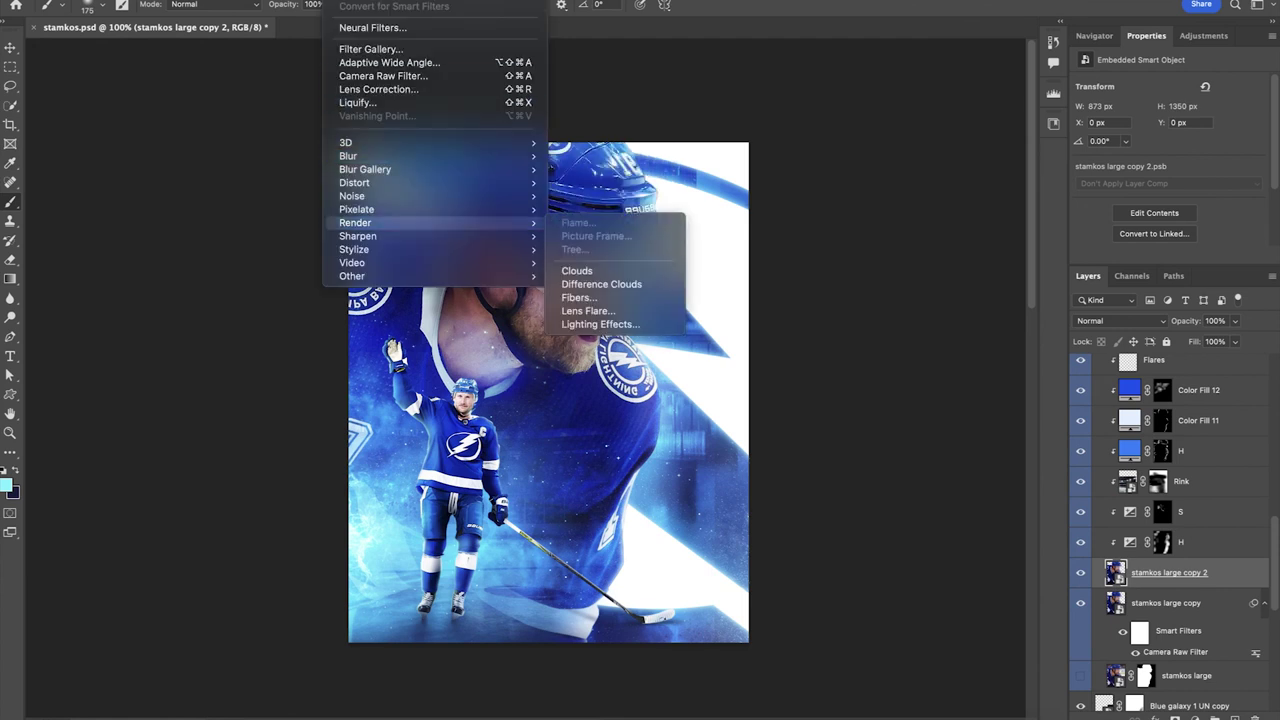
left_click(591, 235)
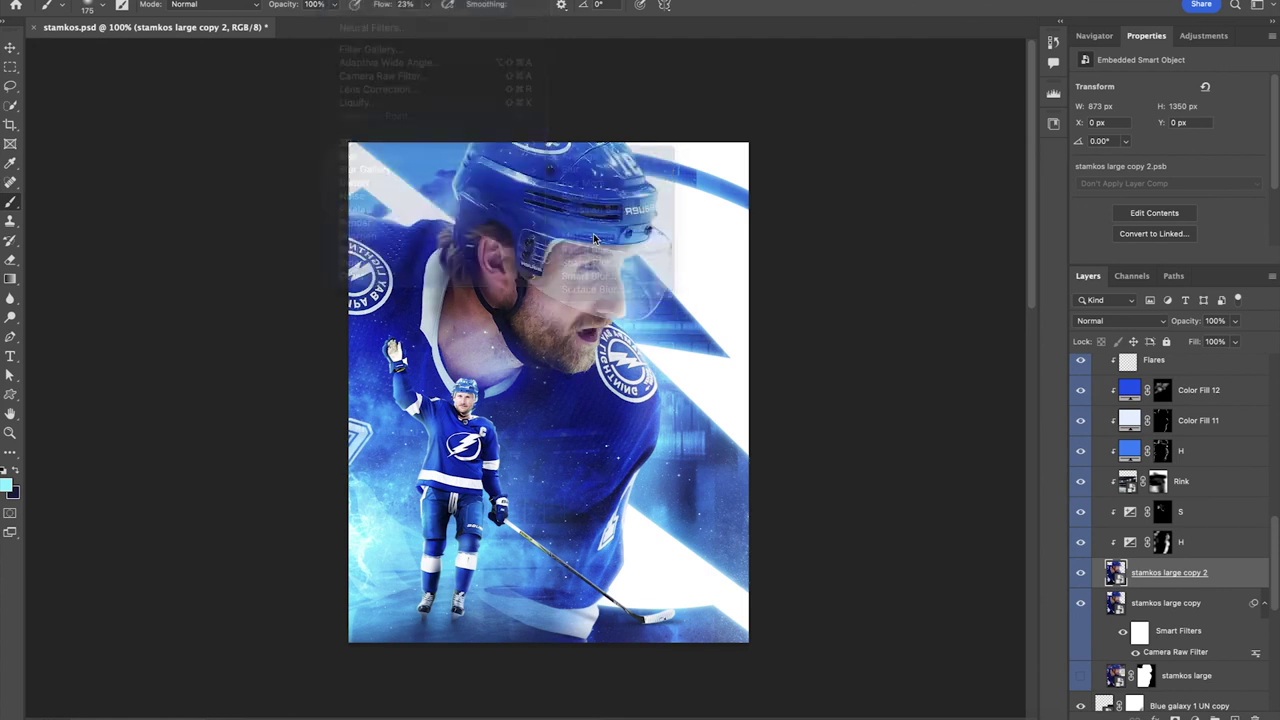
key("Return")
left_click(1139, 602)
key("super+i")
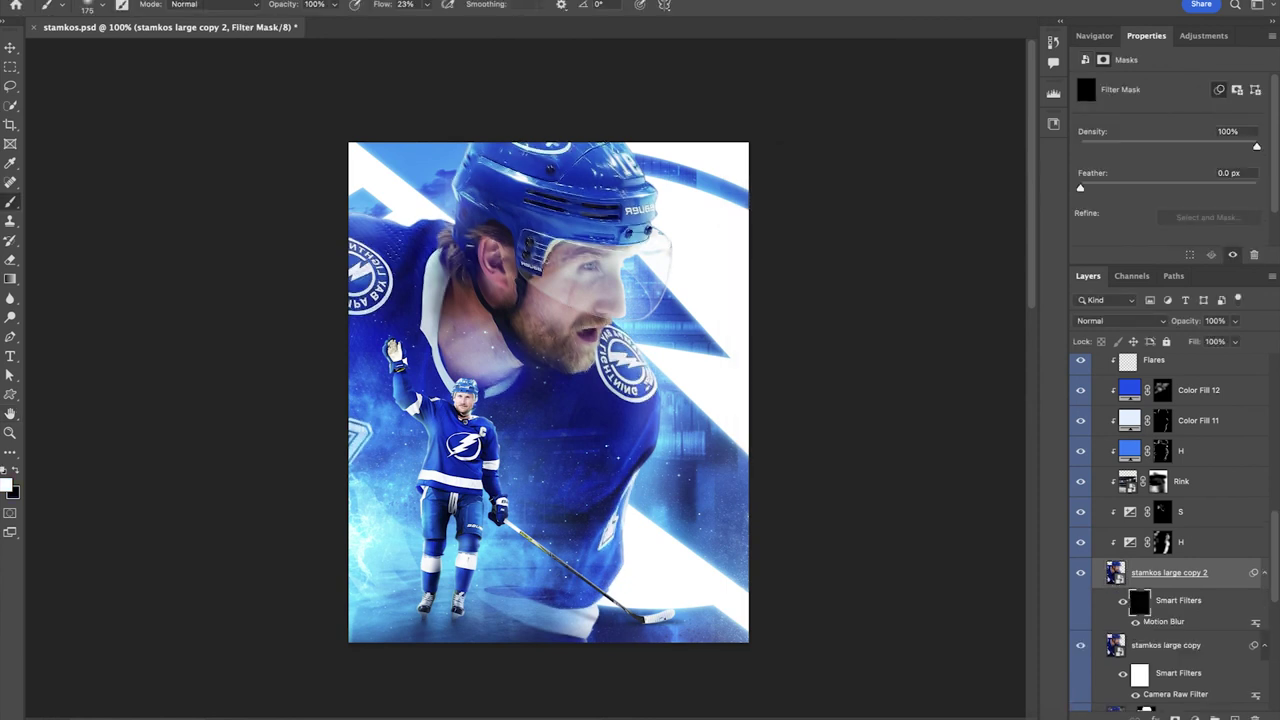
Paint white on the filter mask at 15% flow to bring the motion blur in along the large player's helmet and shoulder edges
key("super+plus")
scroll(570, 222, "up", 5)
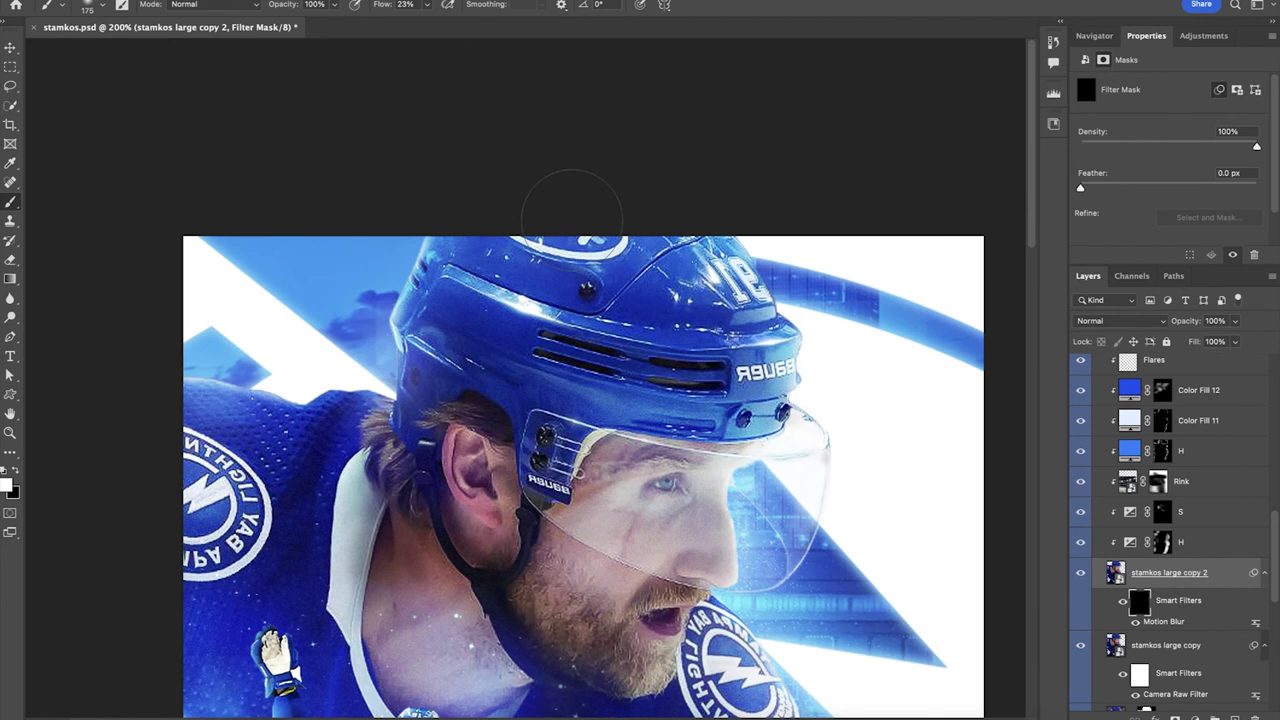
type("15")
key("Return")
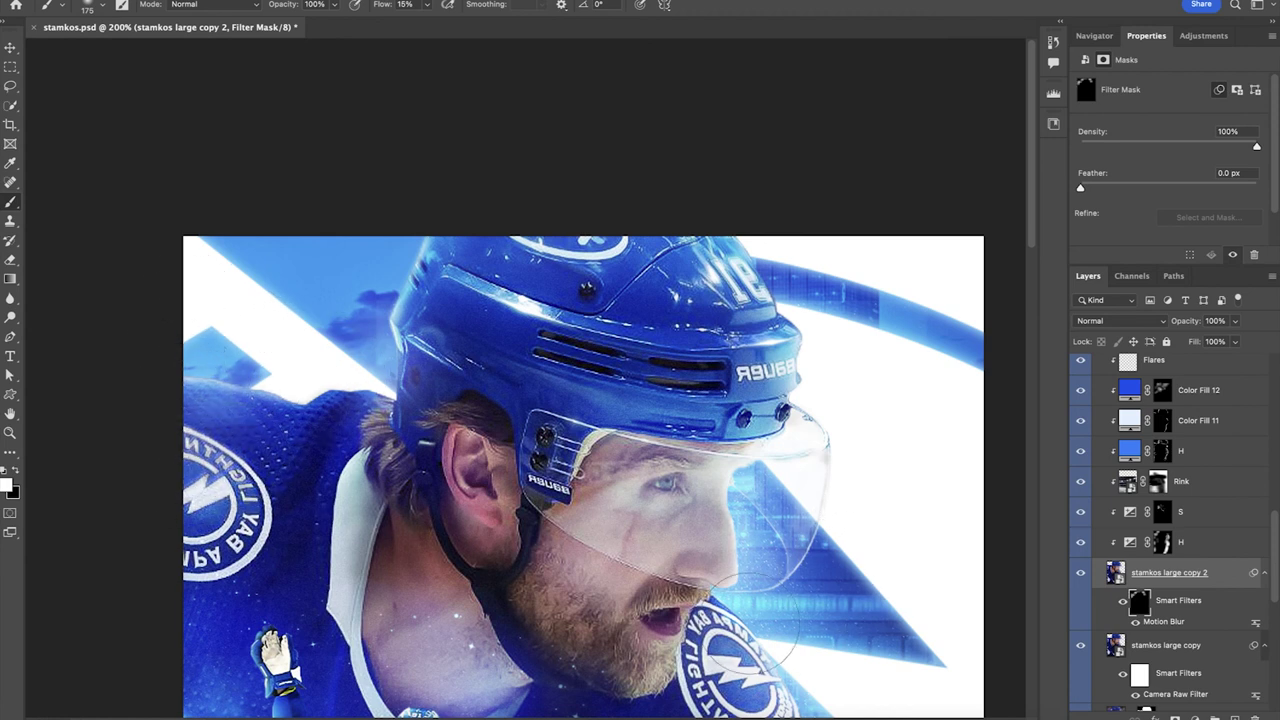
scroll(779, 668, "down", 1)
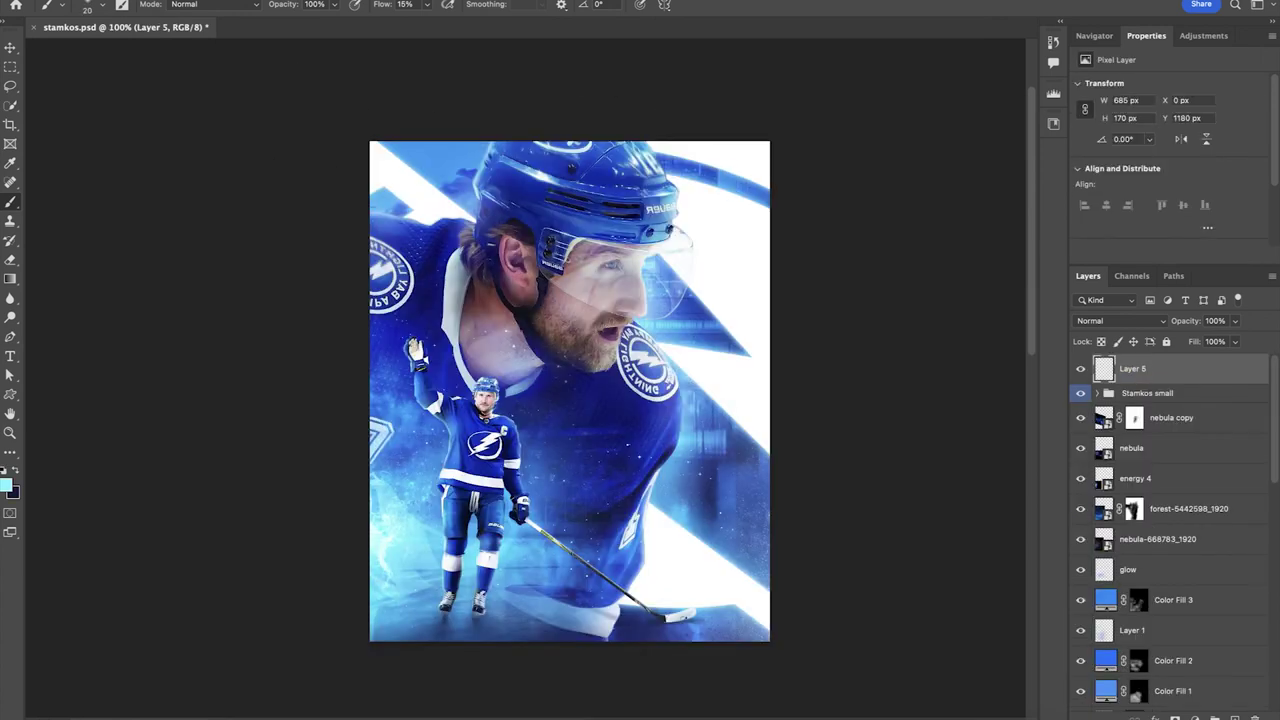
Stamp all visible layers into a new layer above Layer 5 and convert it to a smart object
key("super+shift+alt+n")
key("super+shift+alt+e")
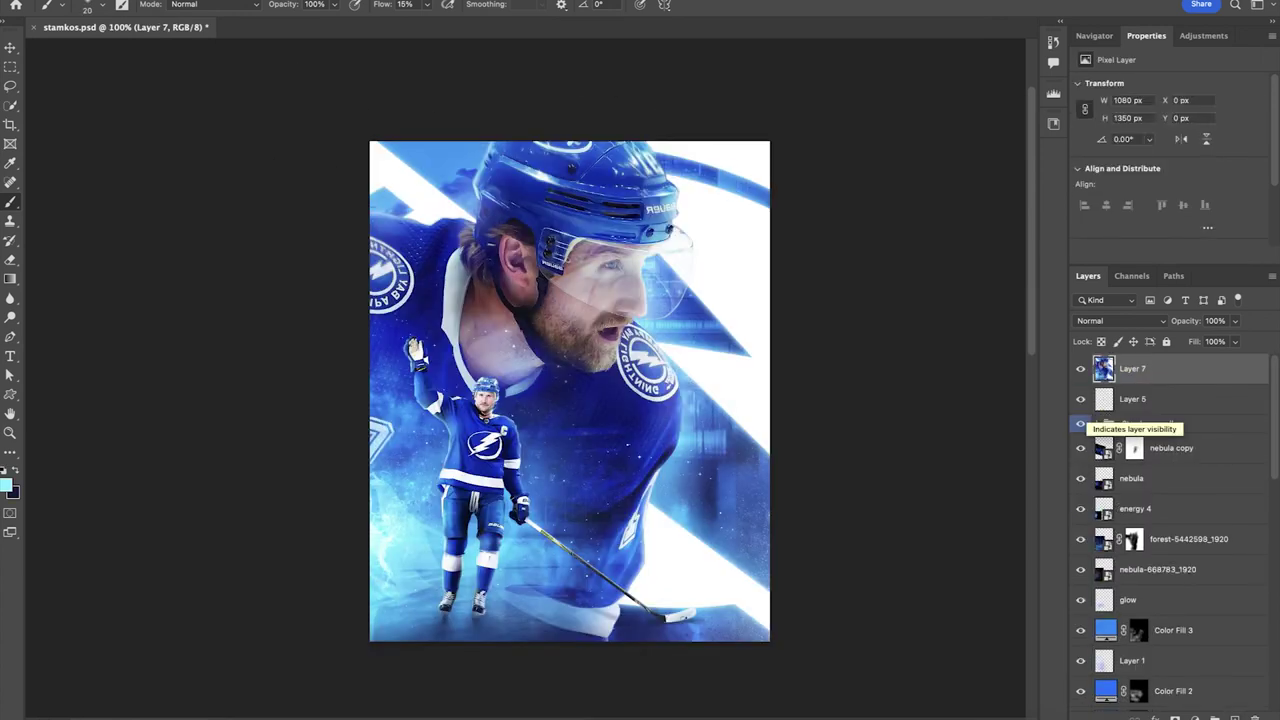
right_click(1140, 369)
left_click(1011, 623)
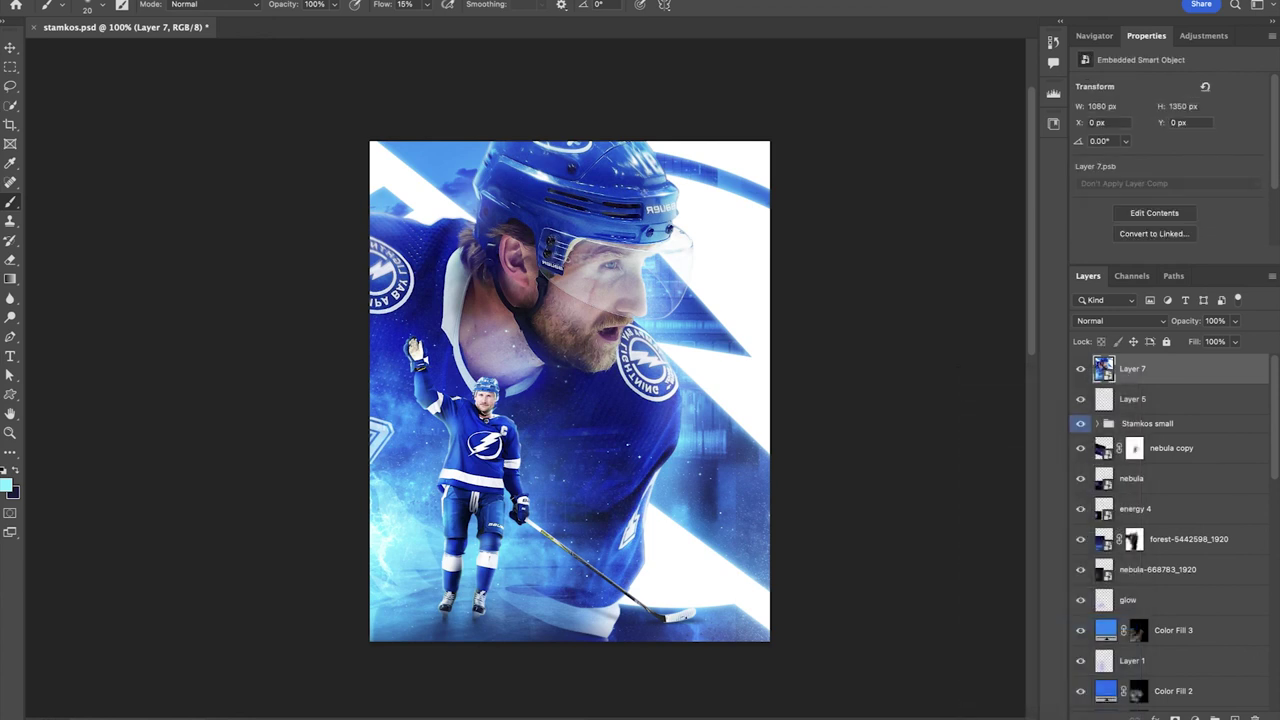
Start a Camera Raw Filter on the stamped Layer 7 and raise the contrast to +11
left_click(342, 1)
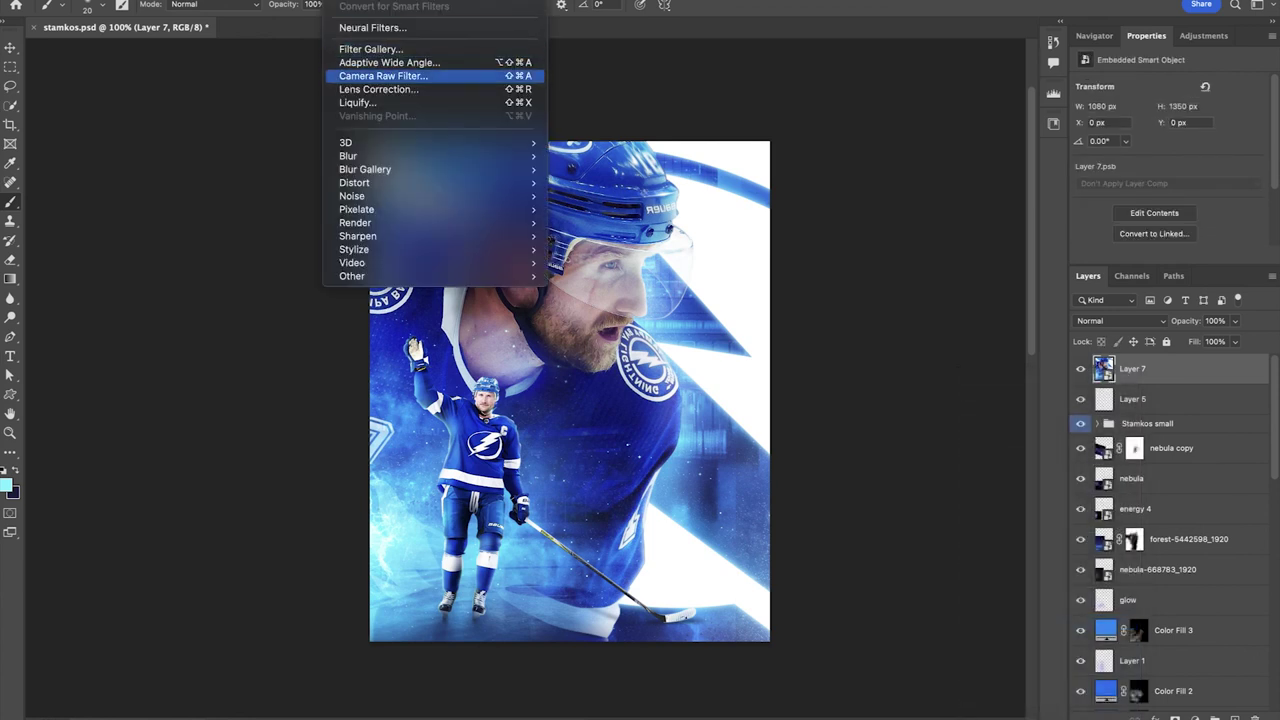
left_click(368, 76)
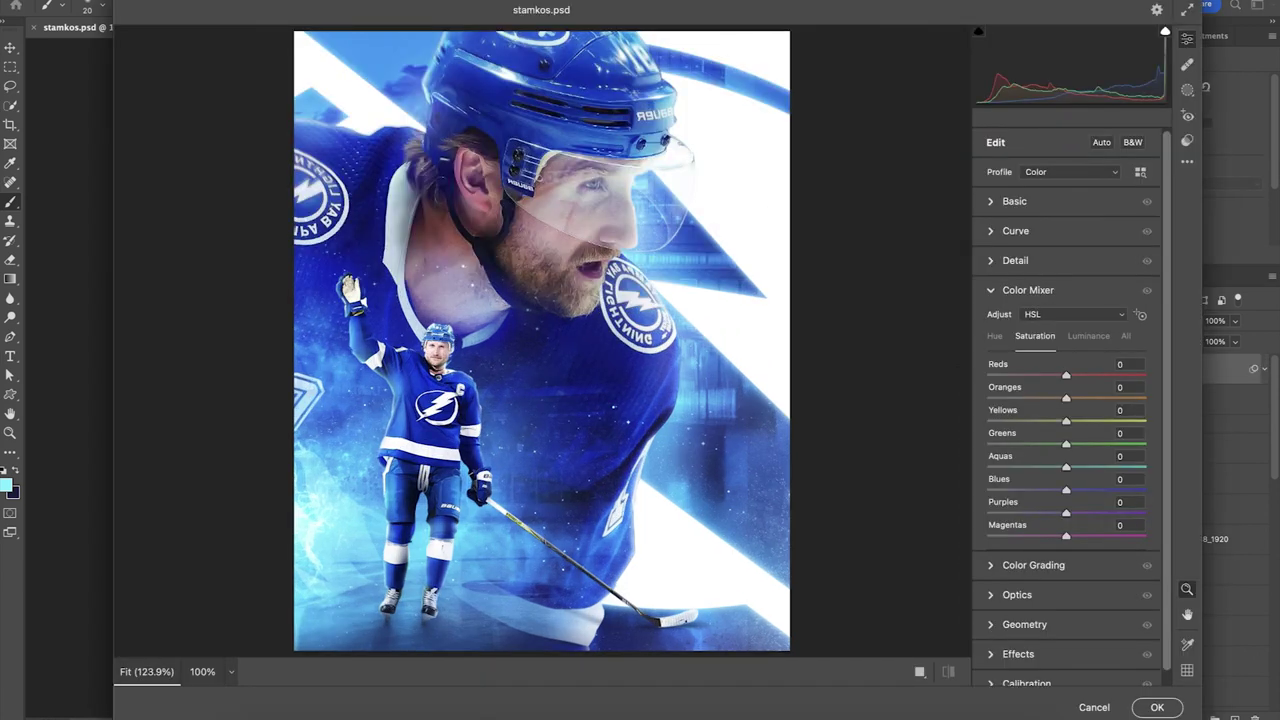
left_click(1014, 202)
left_click_drag(1066, 344, 1068, 344)
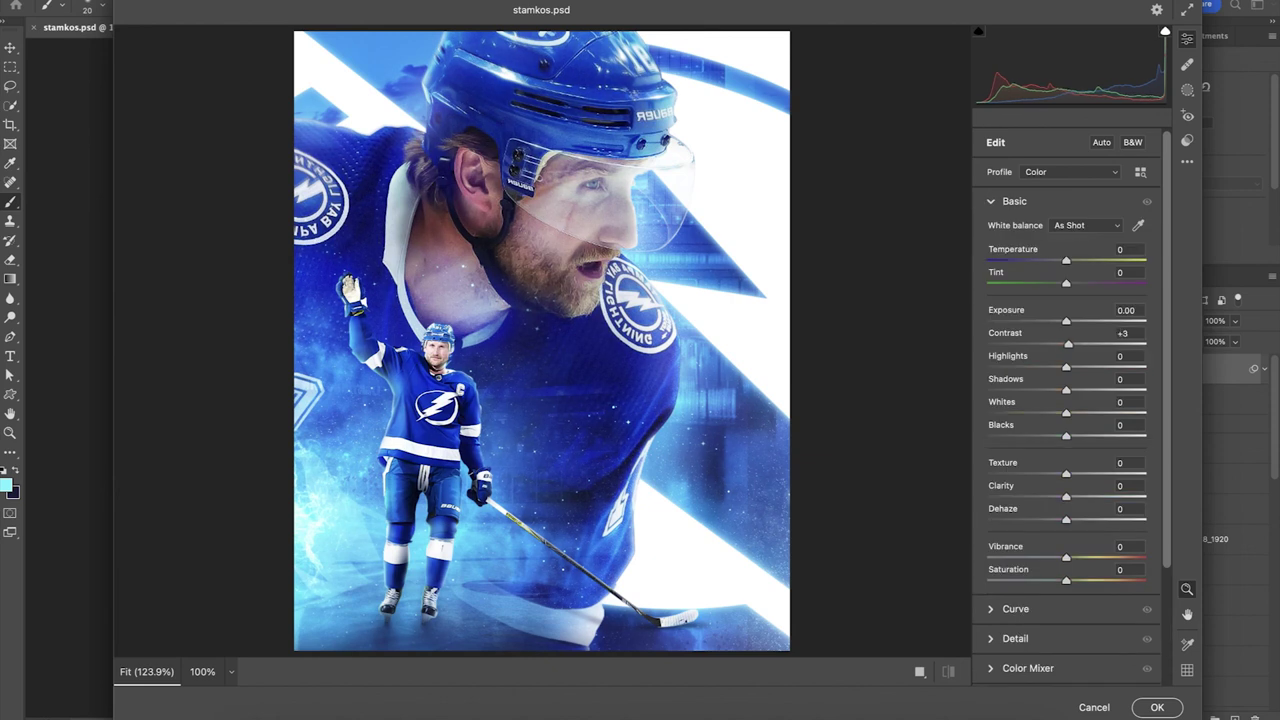
scroll(1070, 400, "down", 3)
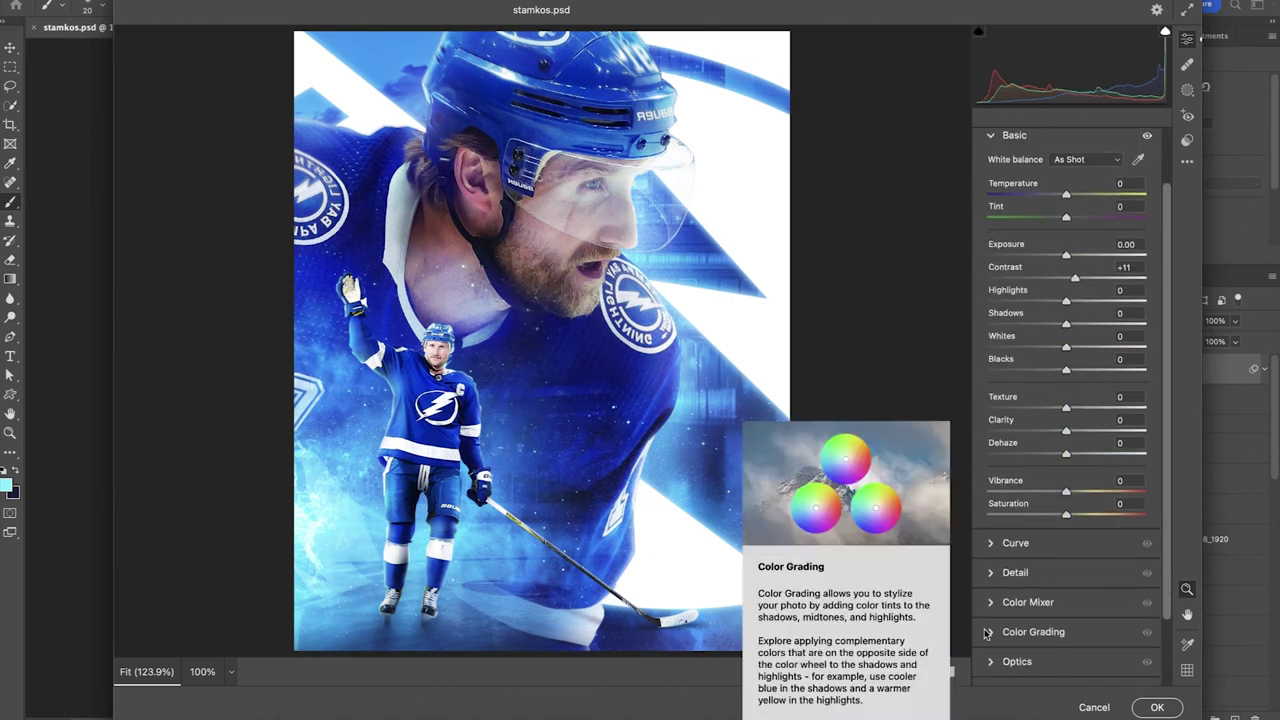
scroll(1070, 406, "up", 3)
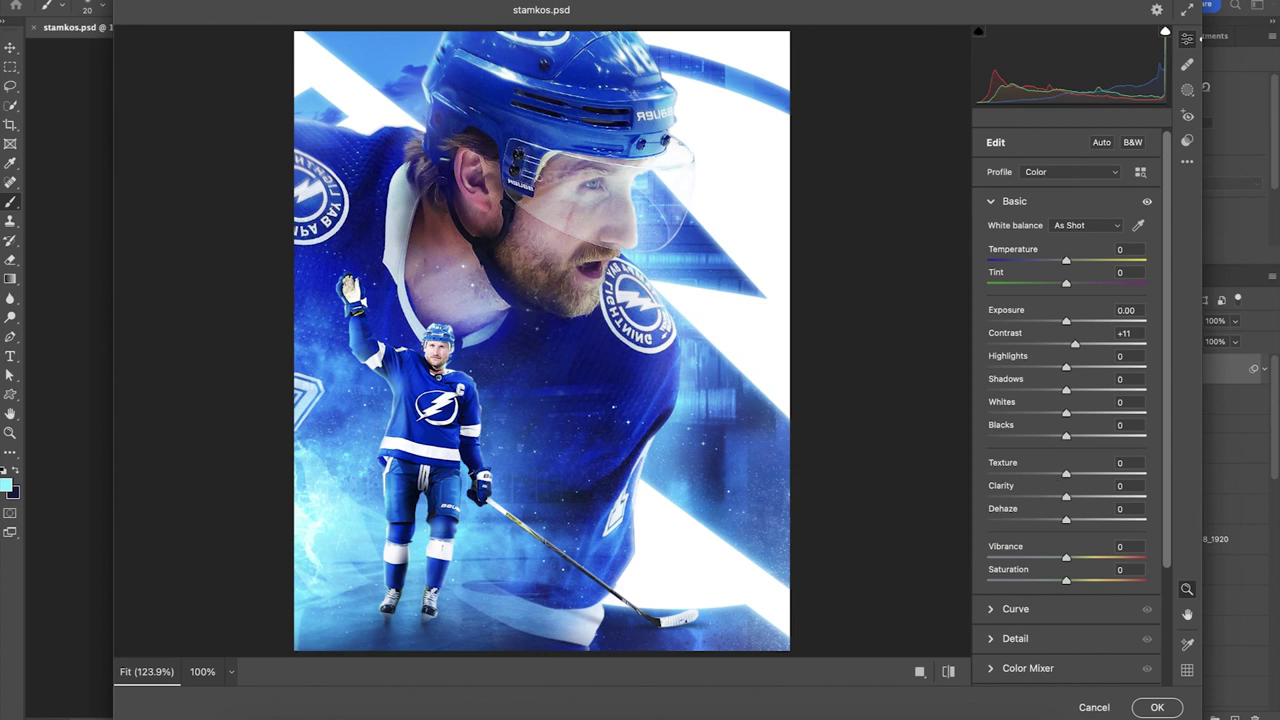
Set the Camera Raw sharpening to 17 and apply the filter to Layer 7
left_click(991, 202)
left_click(991, 261)
left_click_drag(988, 297, 1003, 297)
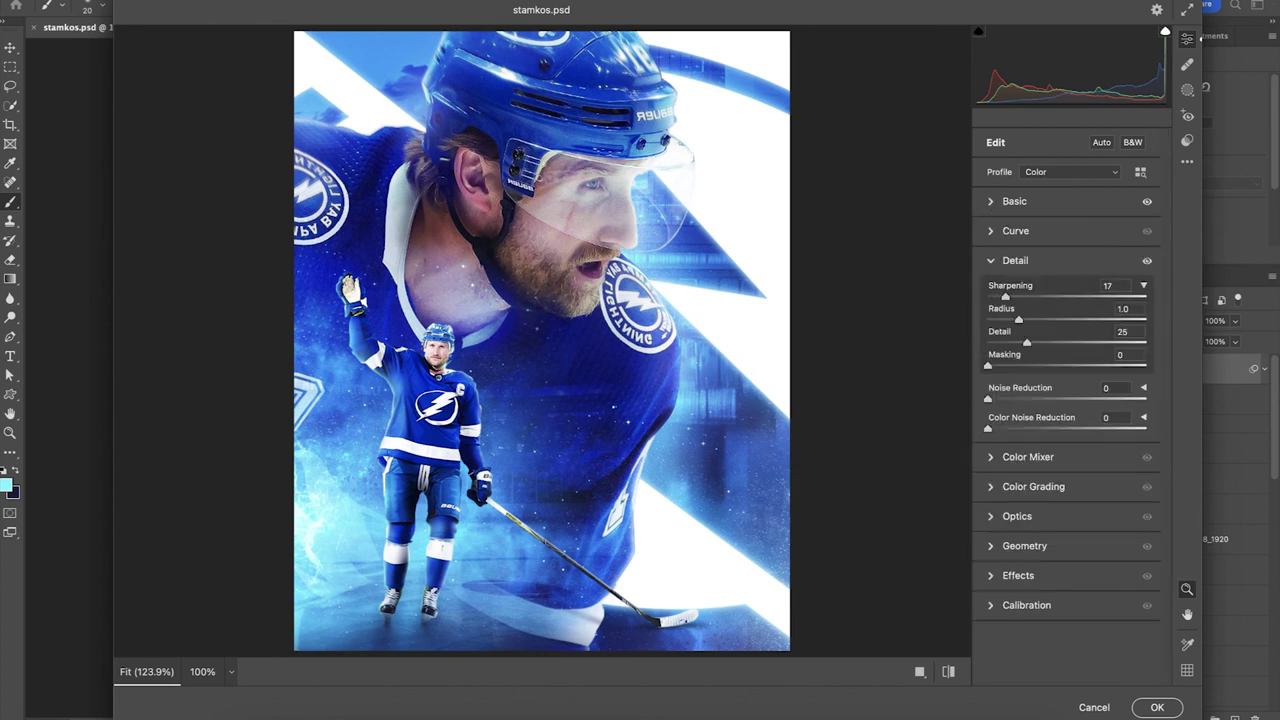
left_click(1150, 707)
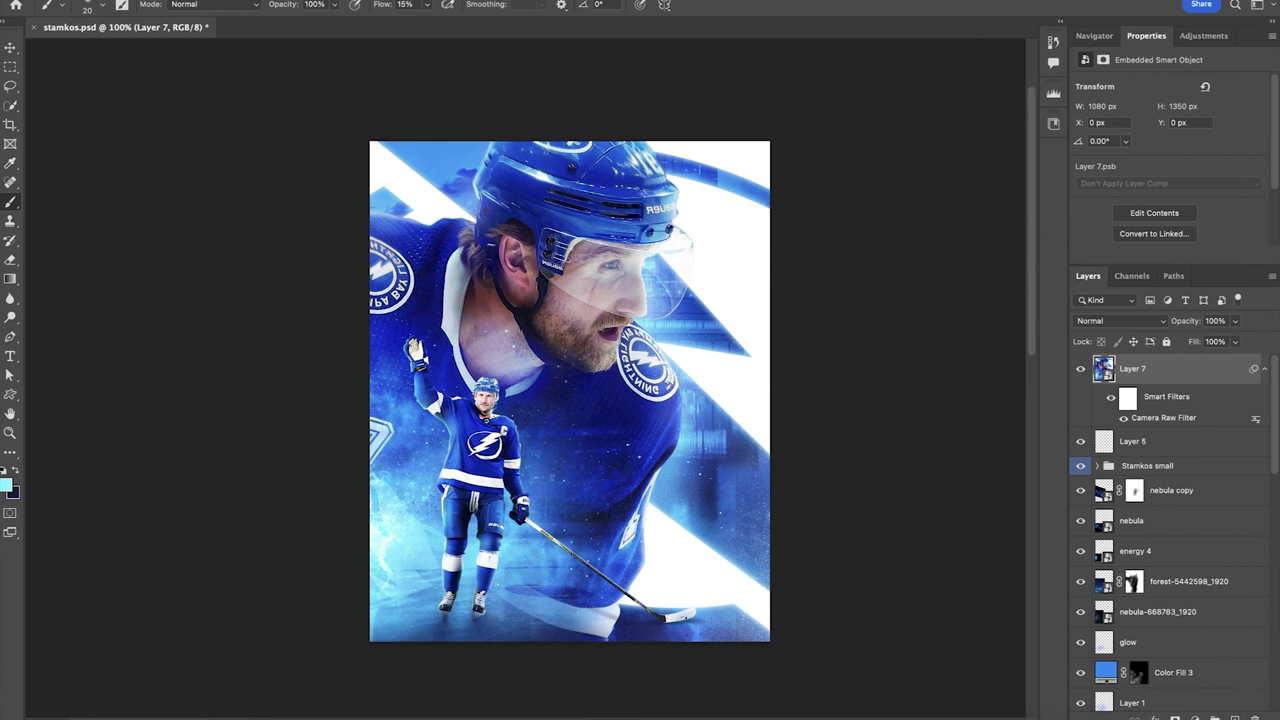